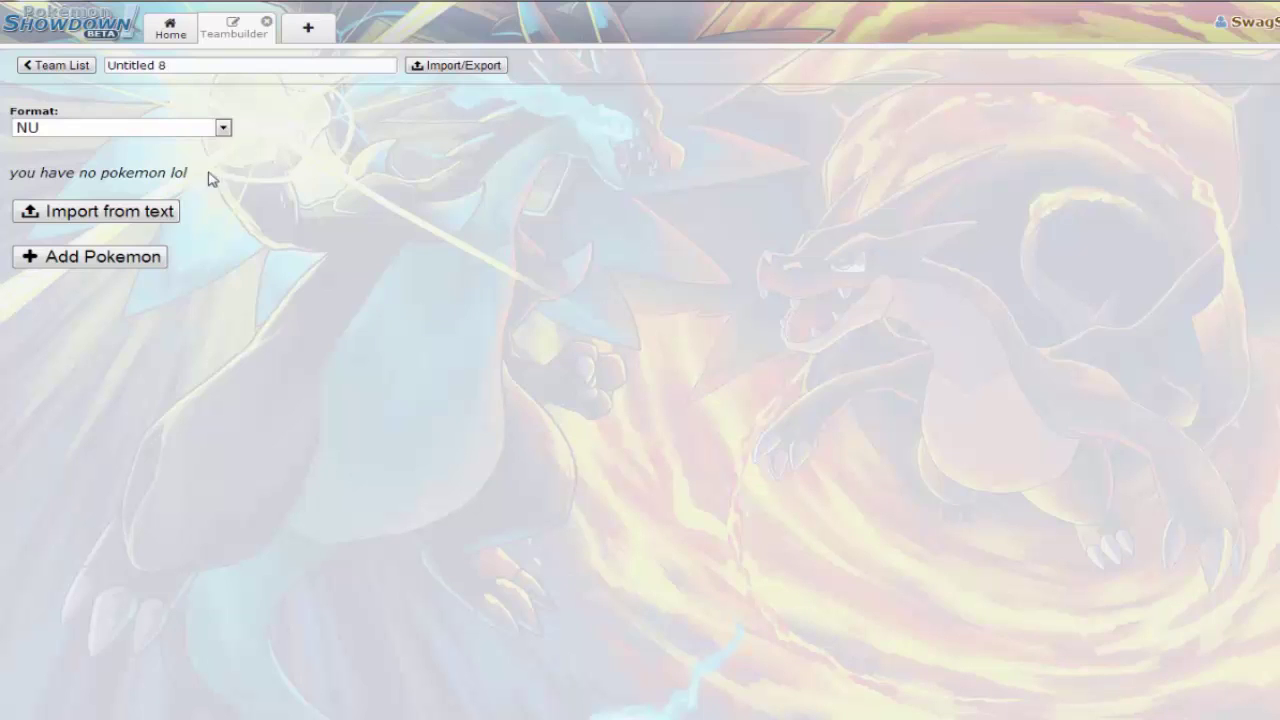
Add Serperior (level 100, Overgrow) as the first team member and accept the Windows 7 Basic colour scheme
click(158, 268)
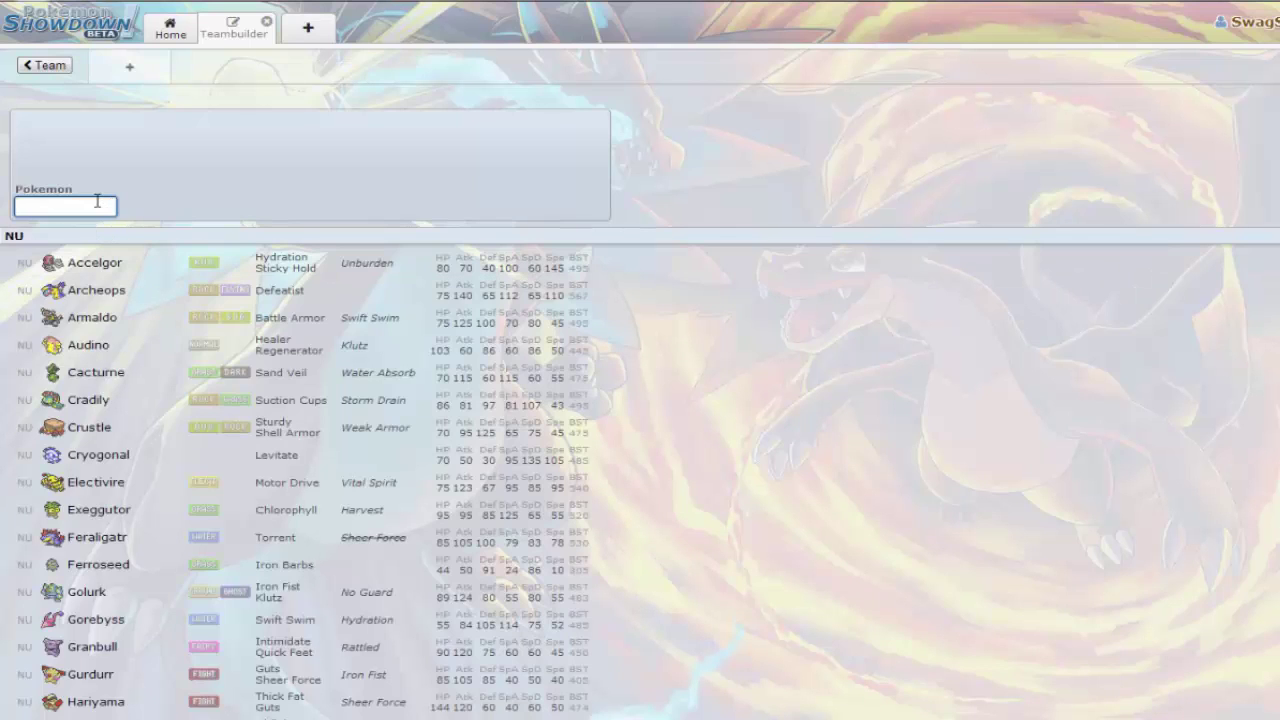
text(serp)
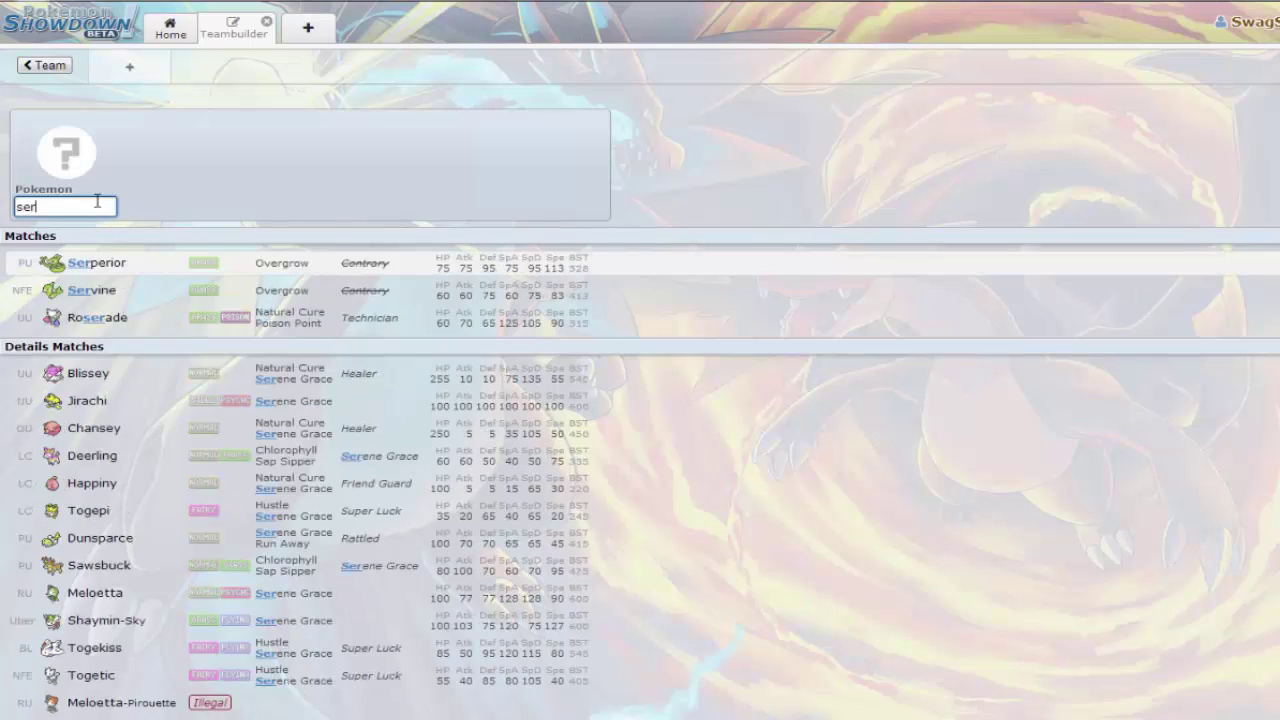
click(86, 263)
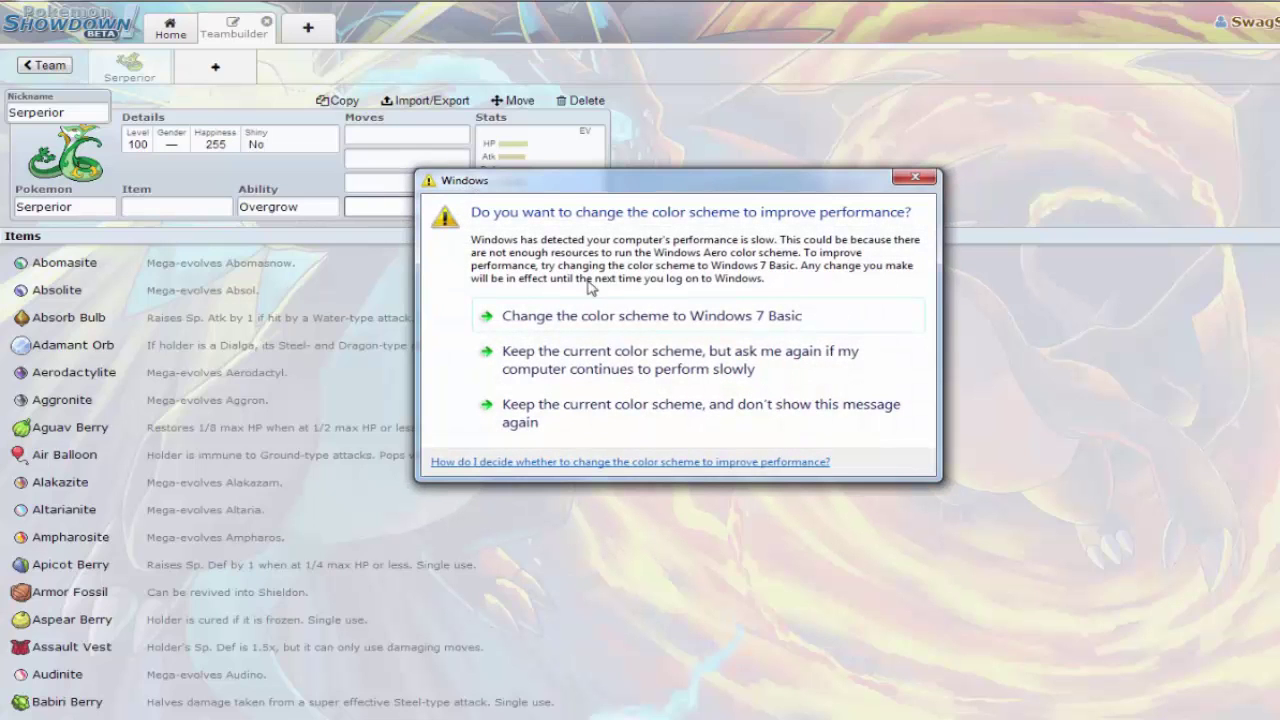
click(707, 318)
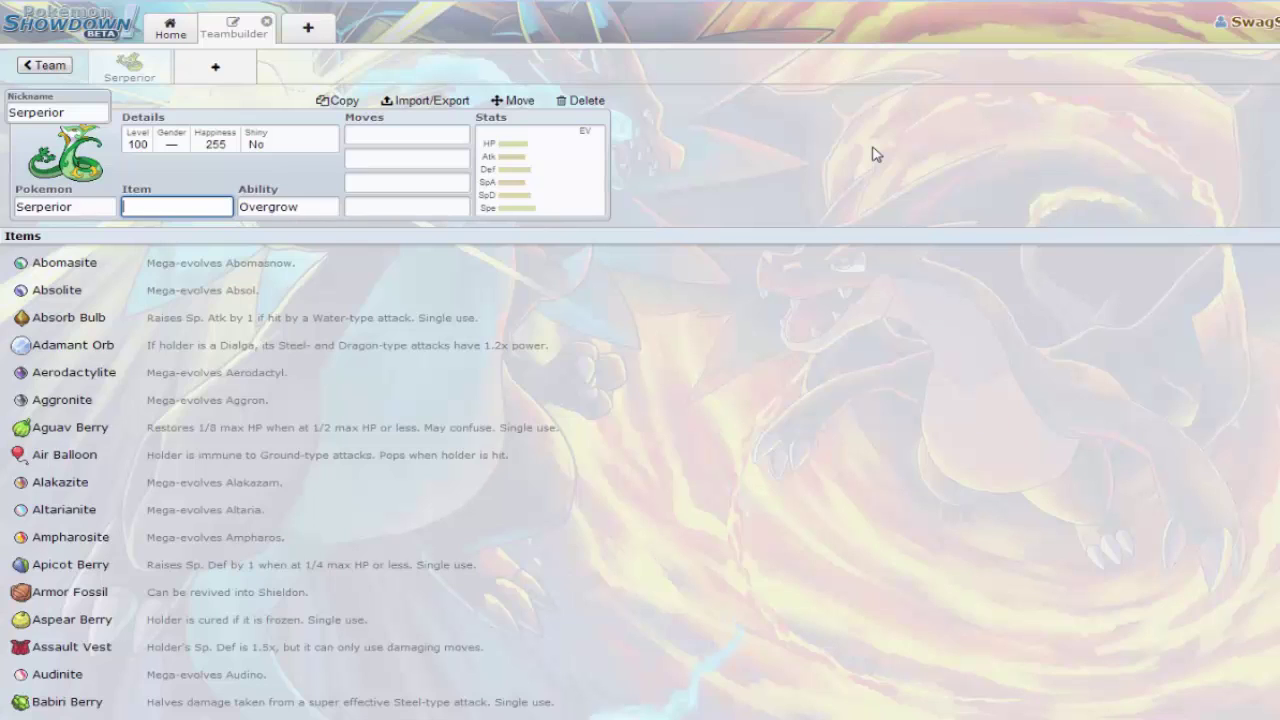
Search 'seis' in a new slot and add Seismitoad (level 100, Swift Swim) as the second Pokémon
click(214, 66)
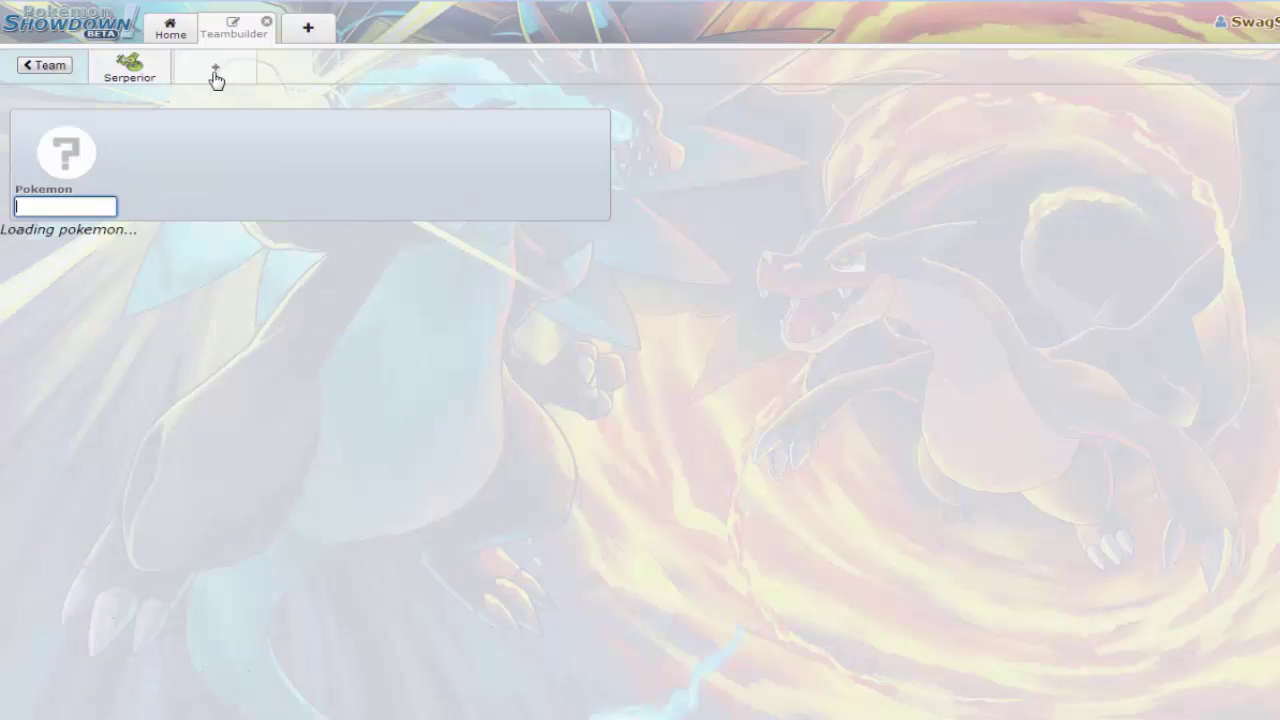
scroll(100, 490, down, 3)
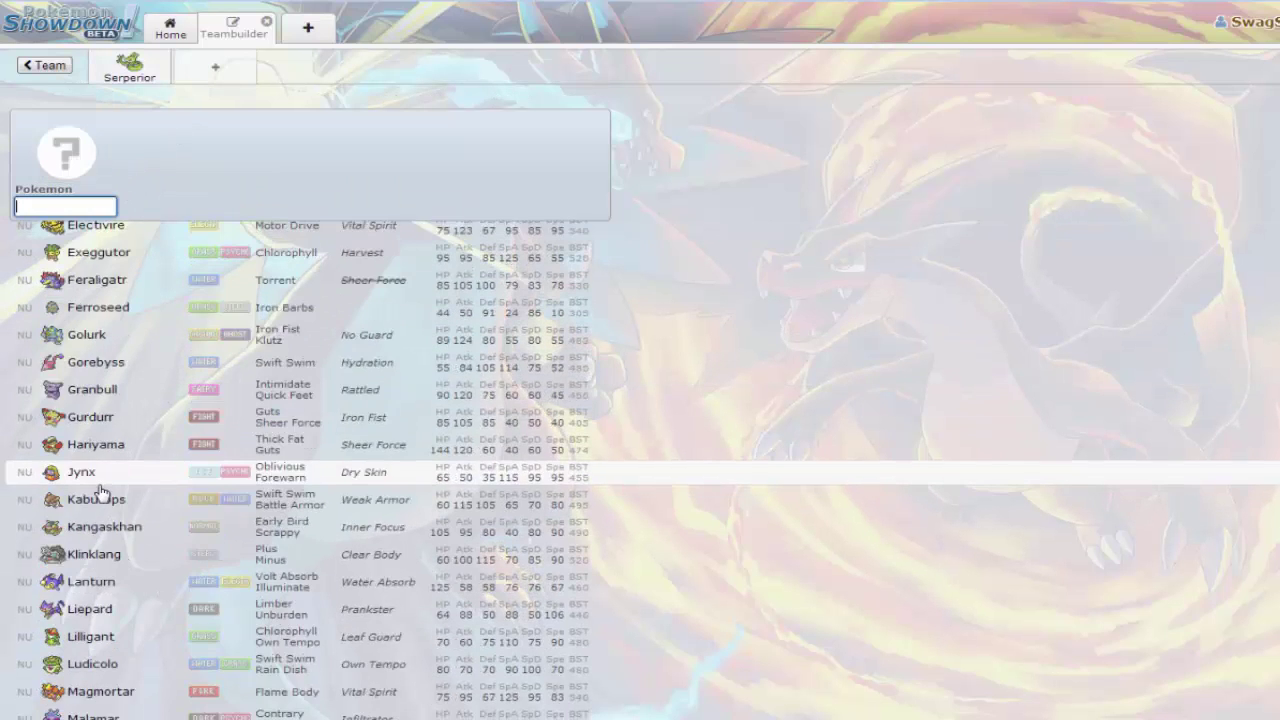
scroll(103, 490, down, 3)
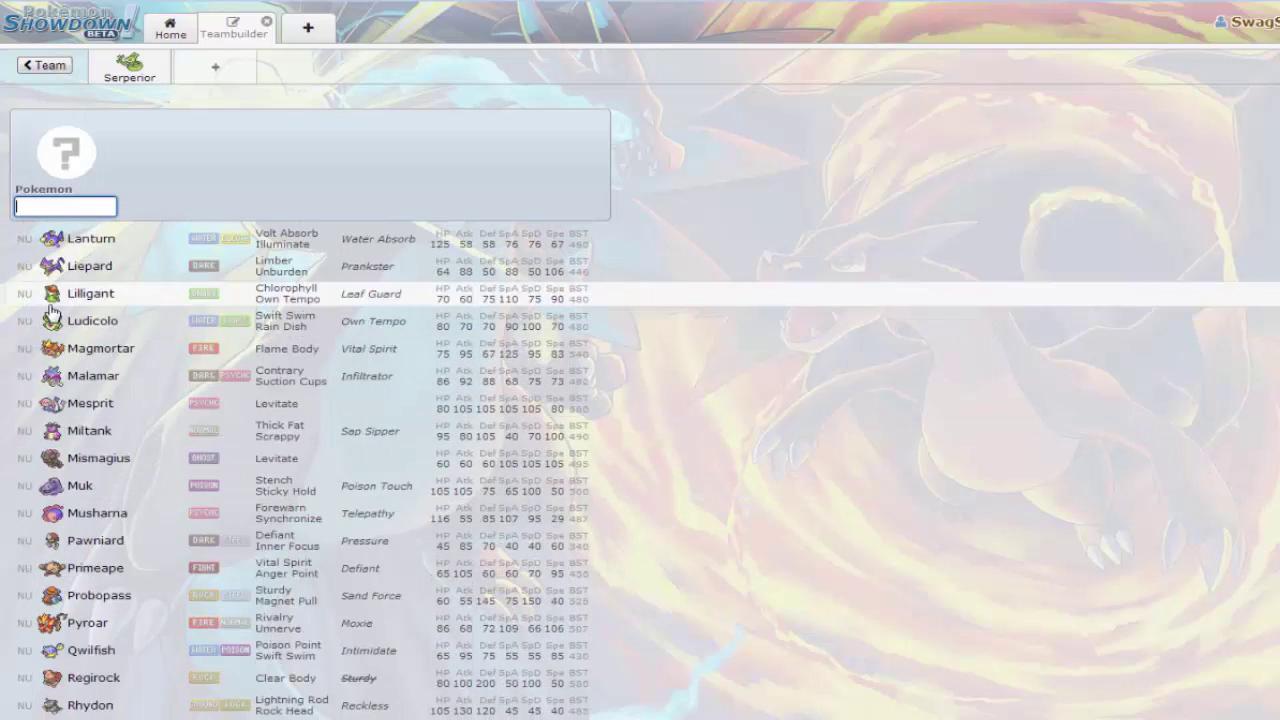
text(seis)
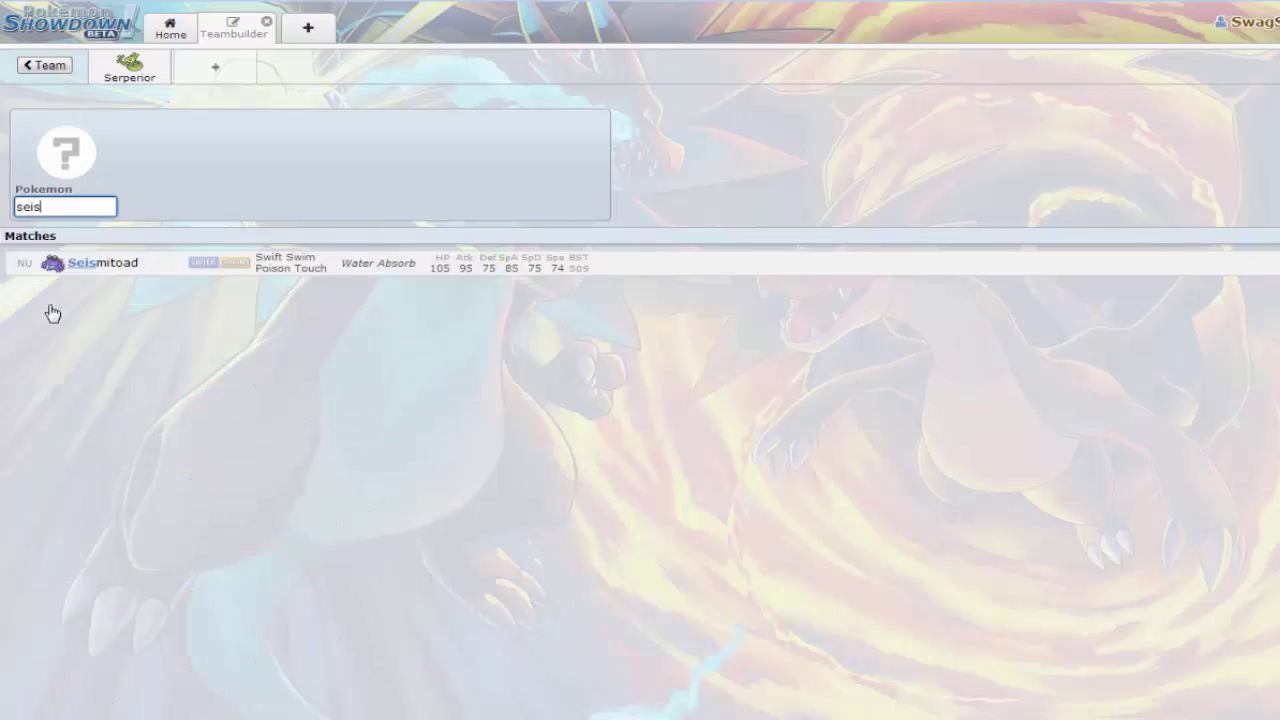
click(95, 265)
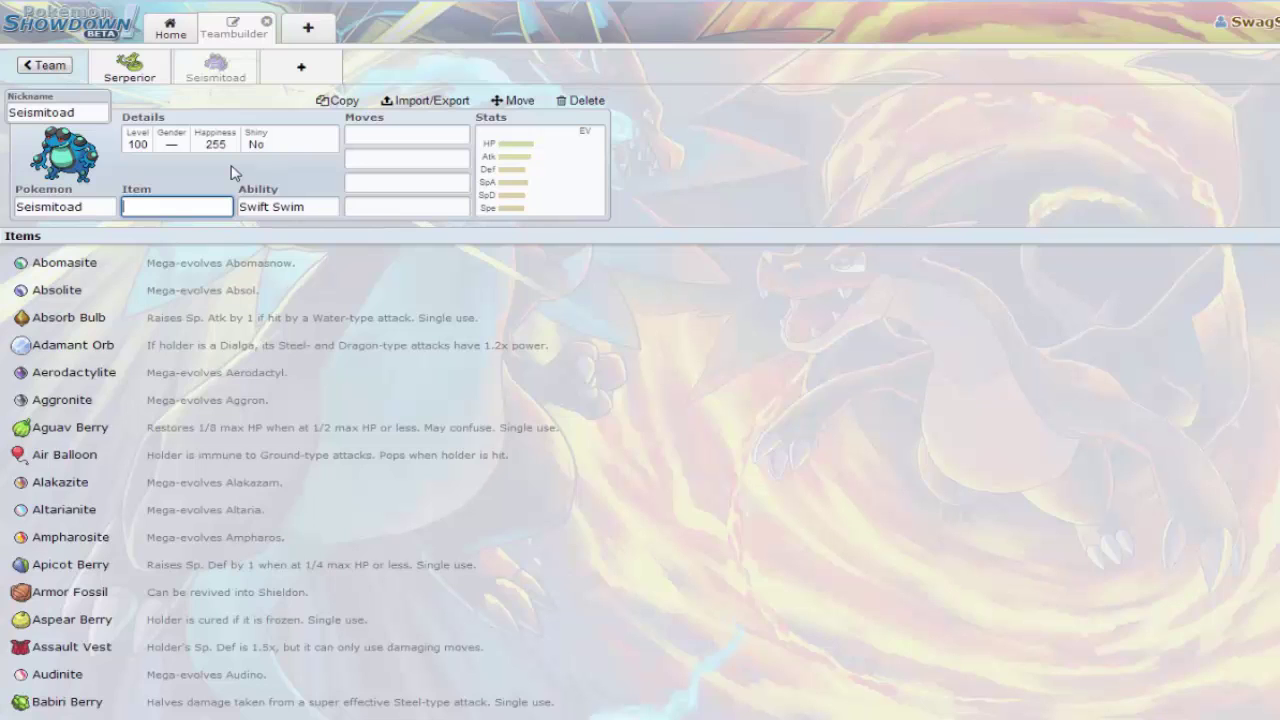
Compare Seismitoad's set with Serperior's, ending back on Serperior's tab
click(127, 64)
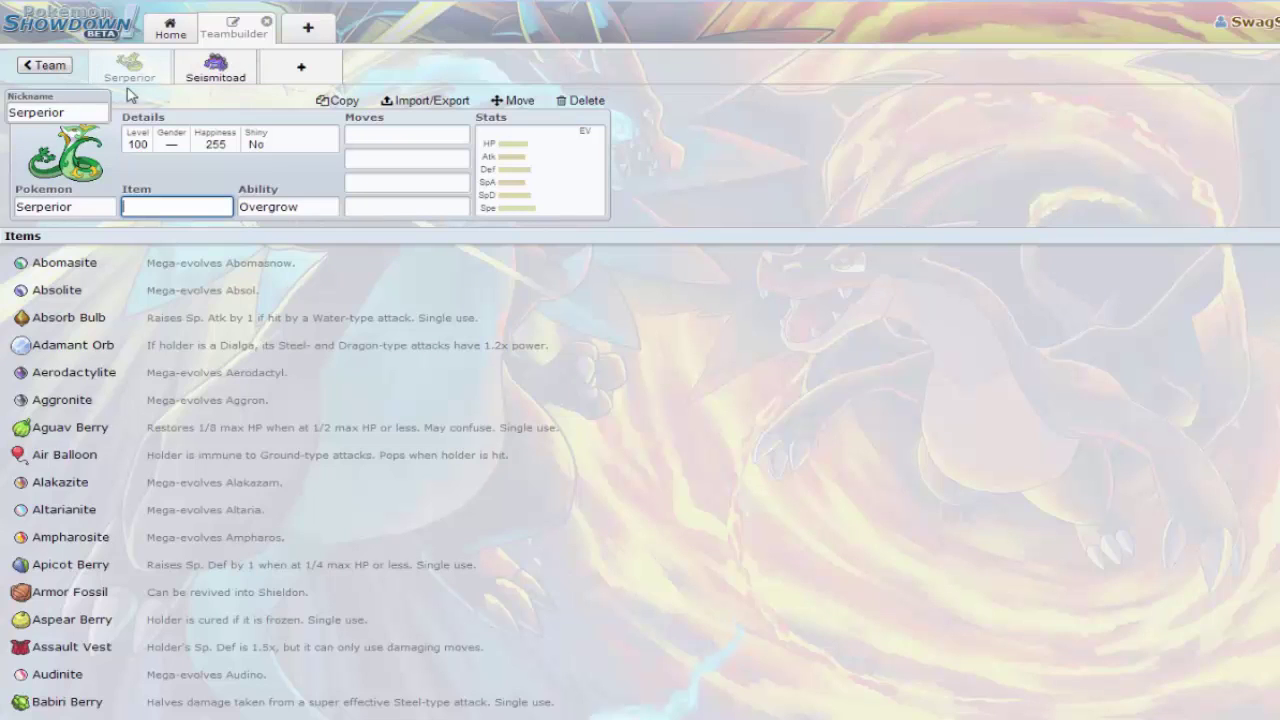
click(215, 65)
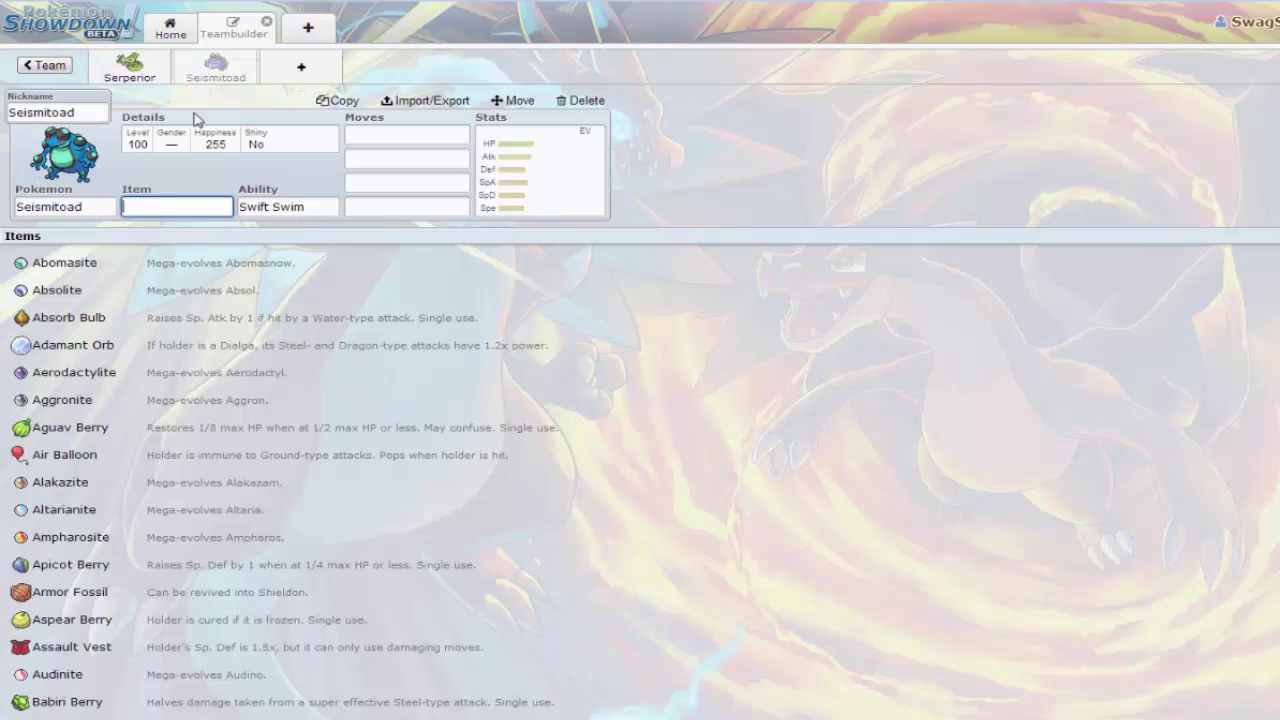
click(191, 204)
click(130, 65)
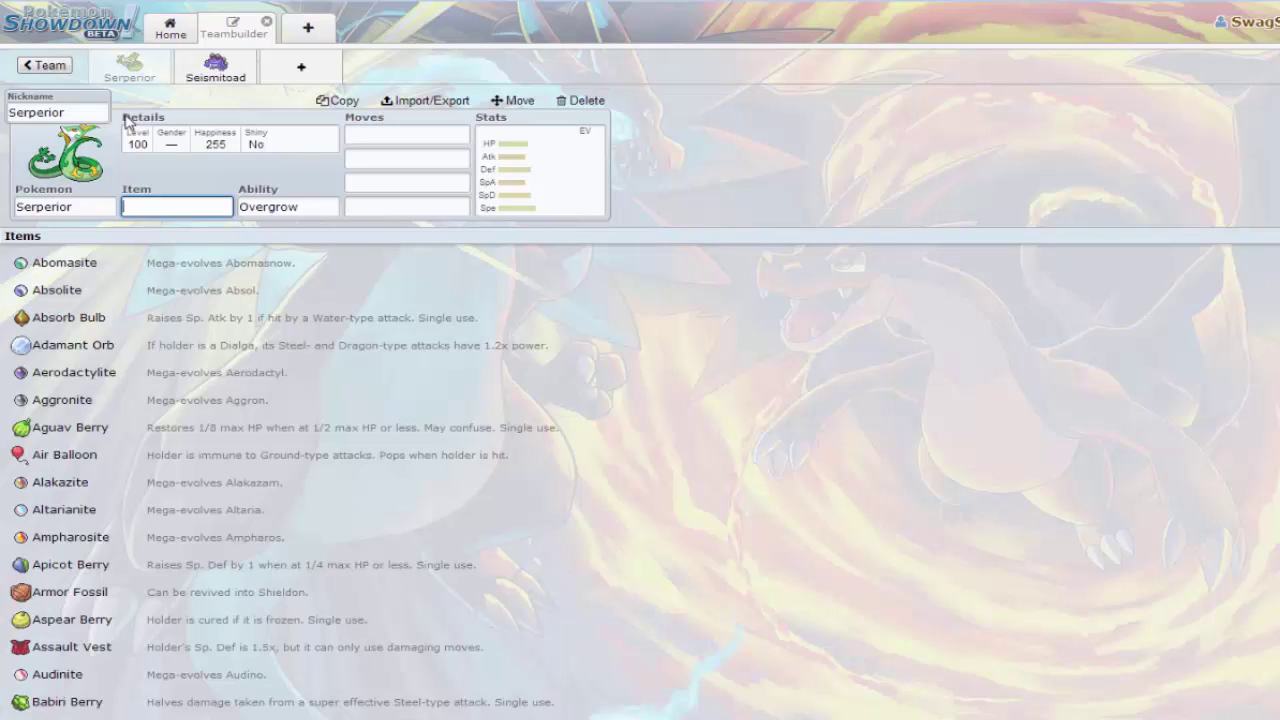
Give Serperior Leftovers and change its ability from Overgrow to the hidden ability Contrary
text(lef)
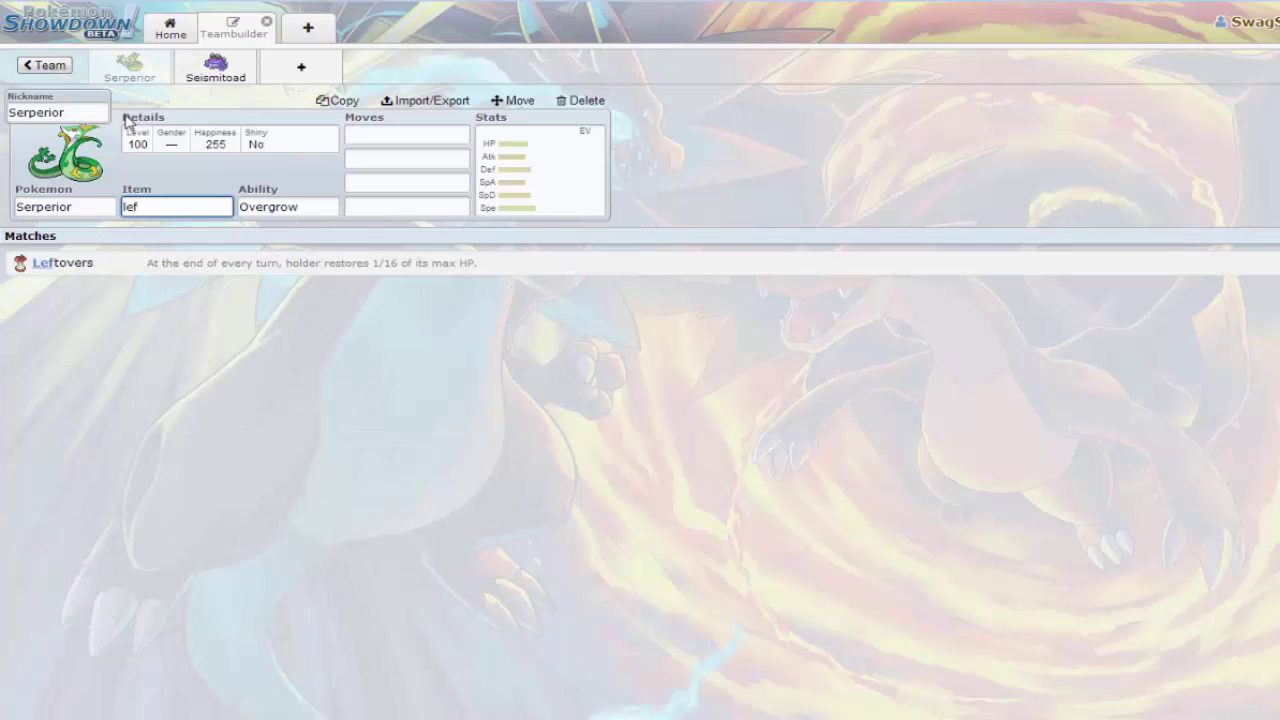
click(206, 263)
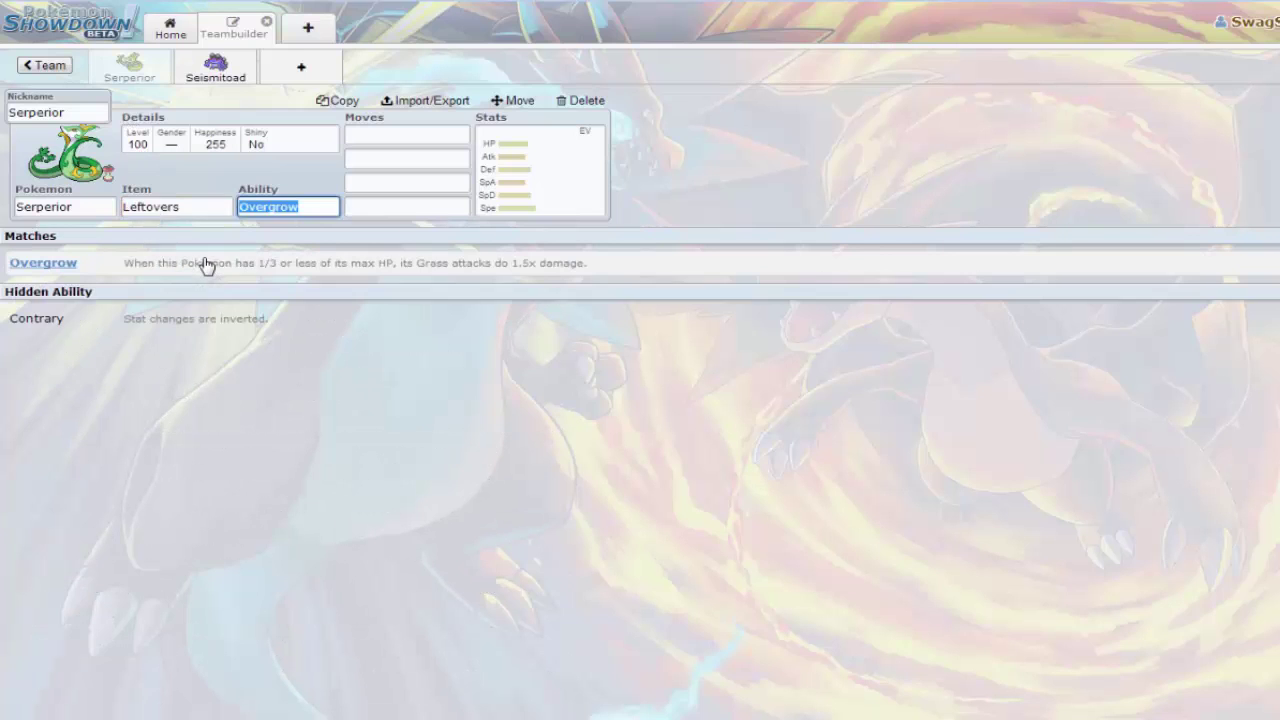
click(530, 184)
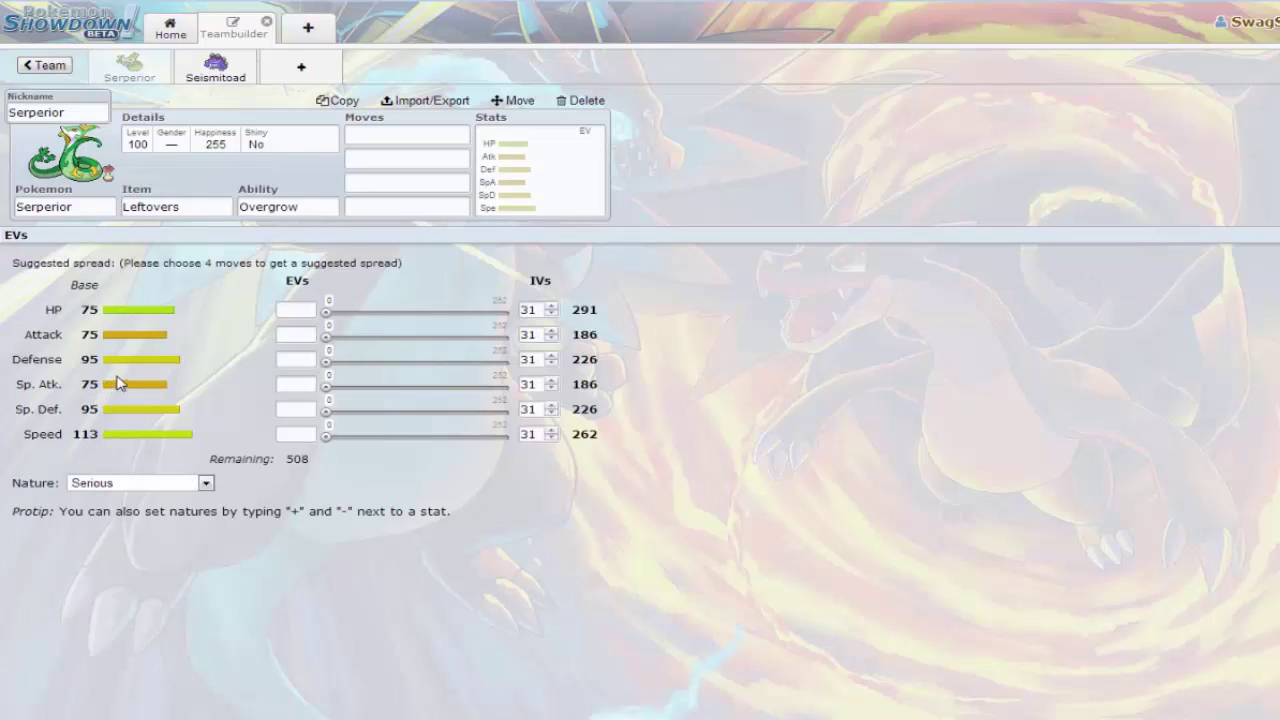
click(214, 210)
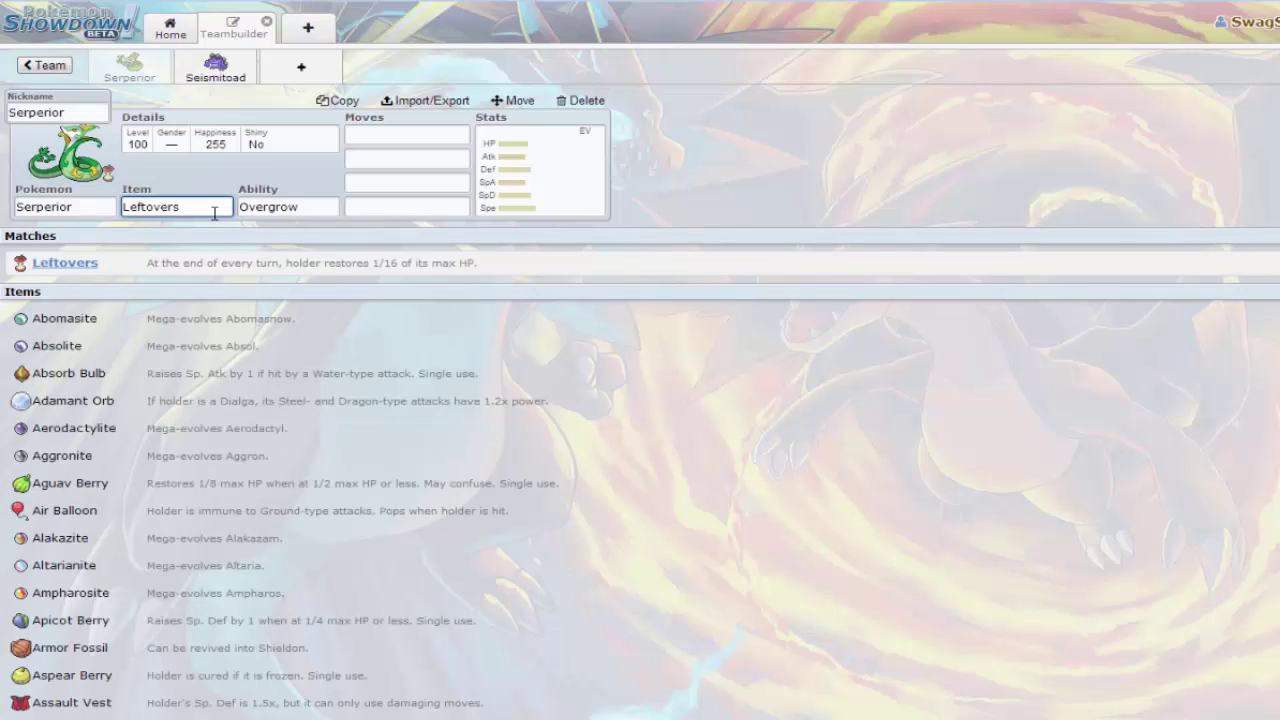
click(270, 210)
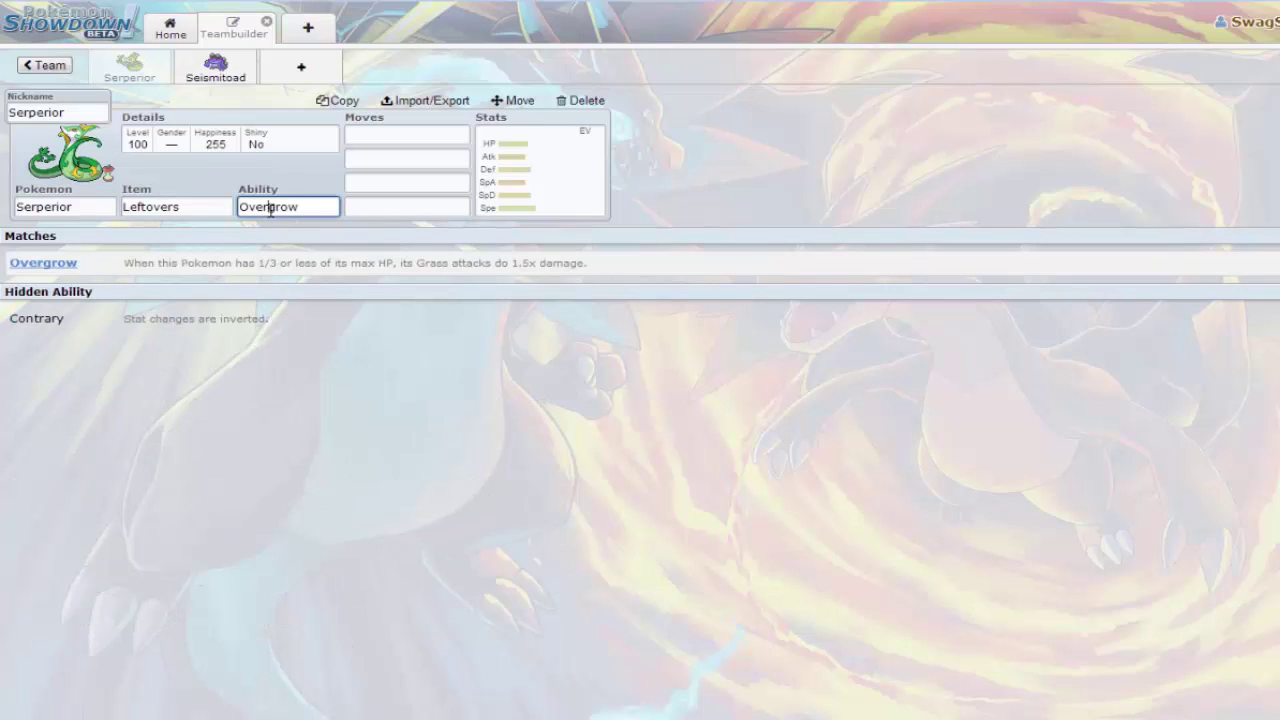
click(213, 321)
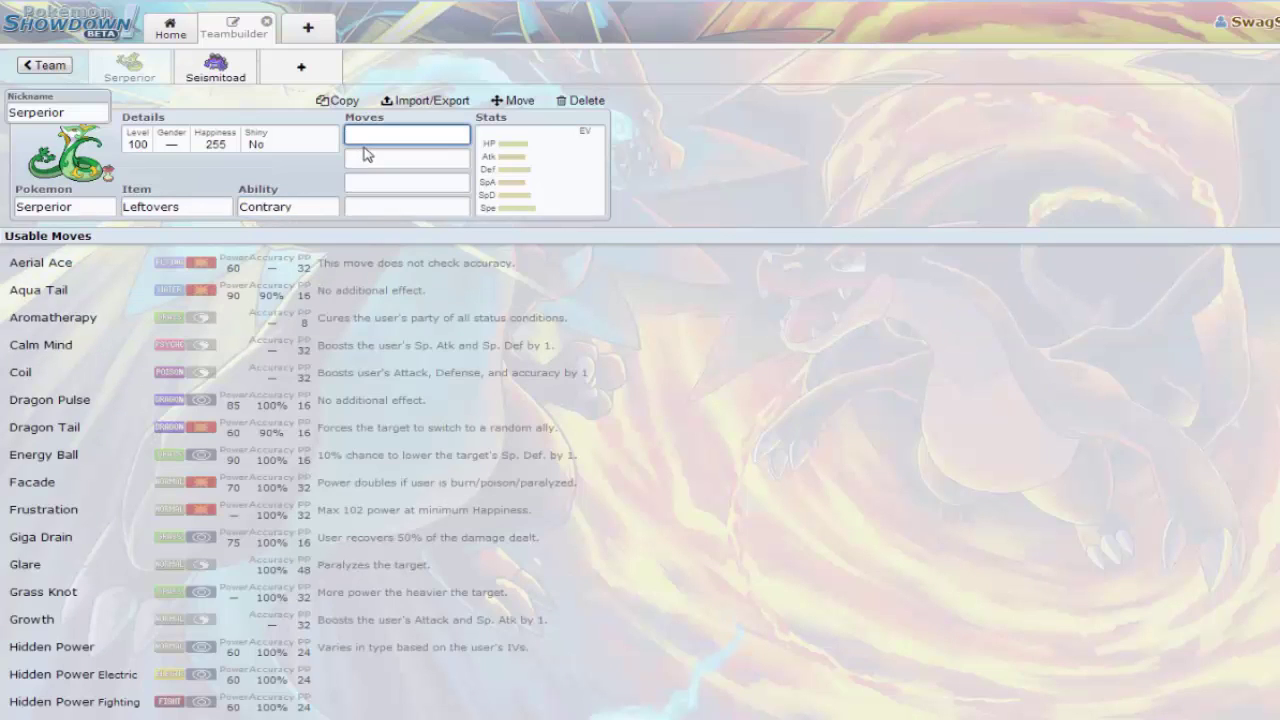
Set Serperior's first move to Leaf Storm and its second to Dragon Pulse
text(lea)
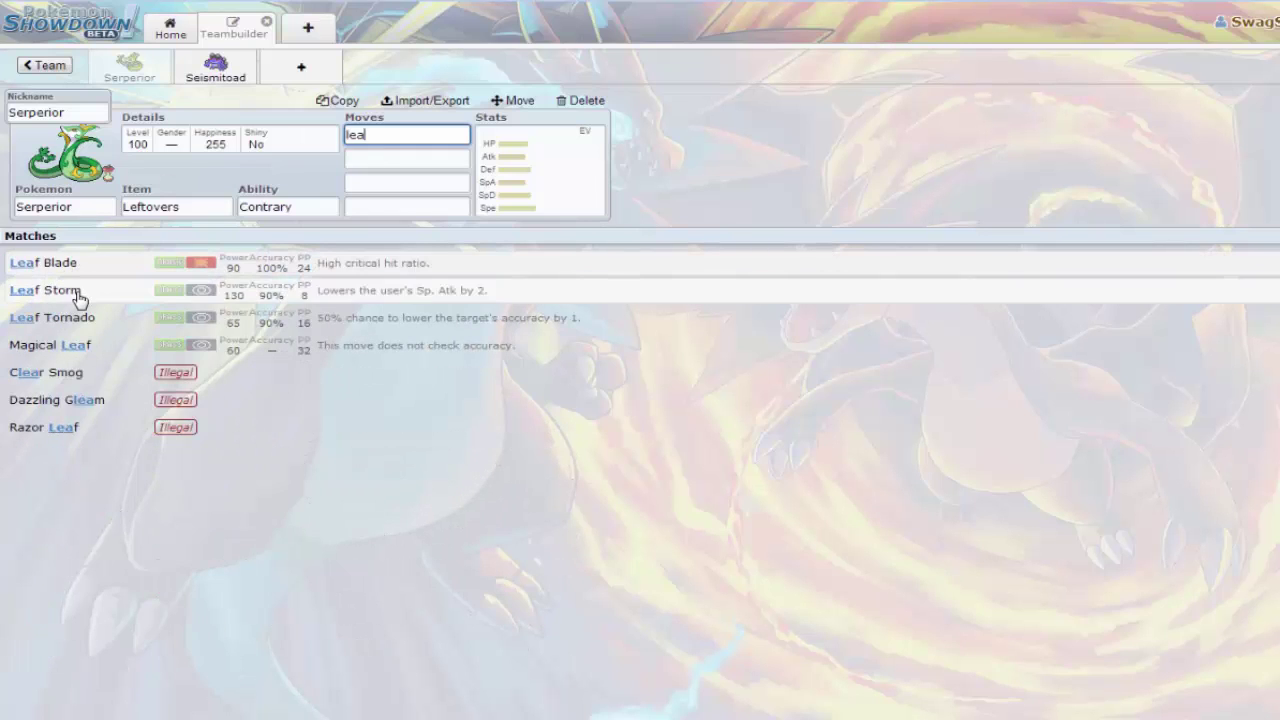
click(80, 291)
click(309, 202)
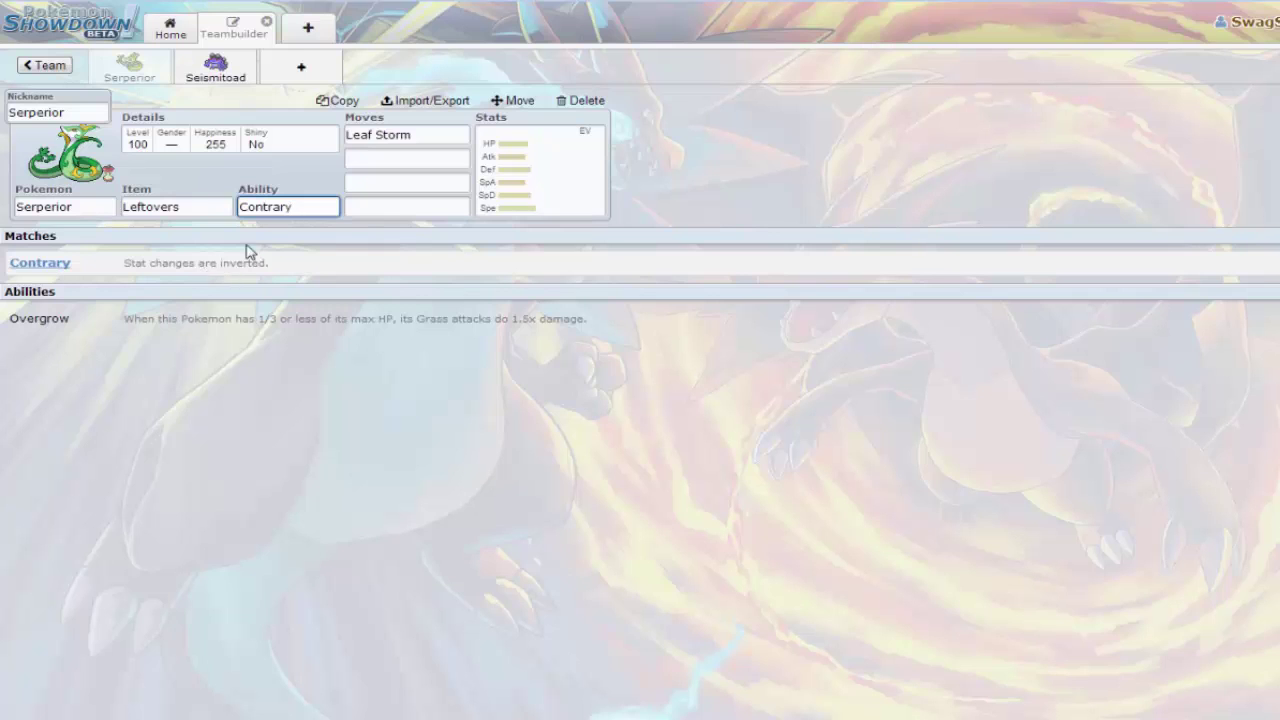
click(404, 138)
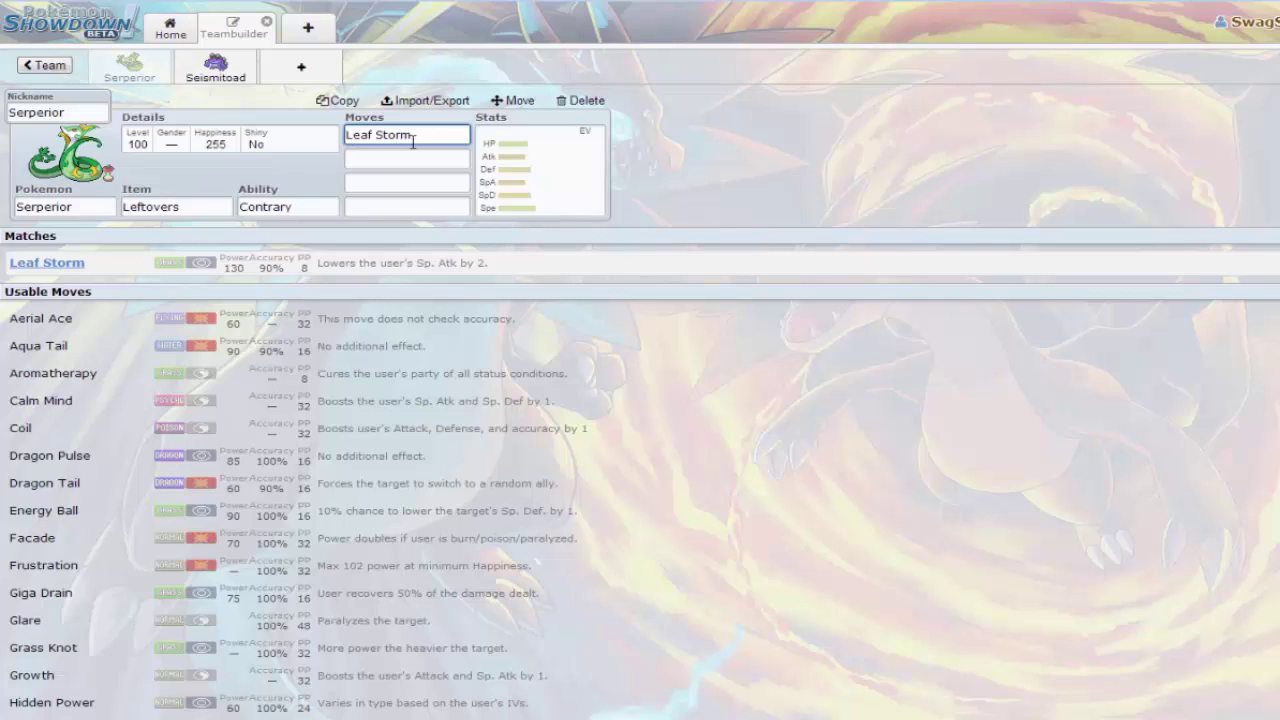
click(372, 157)
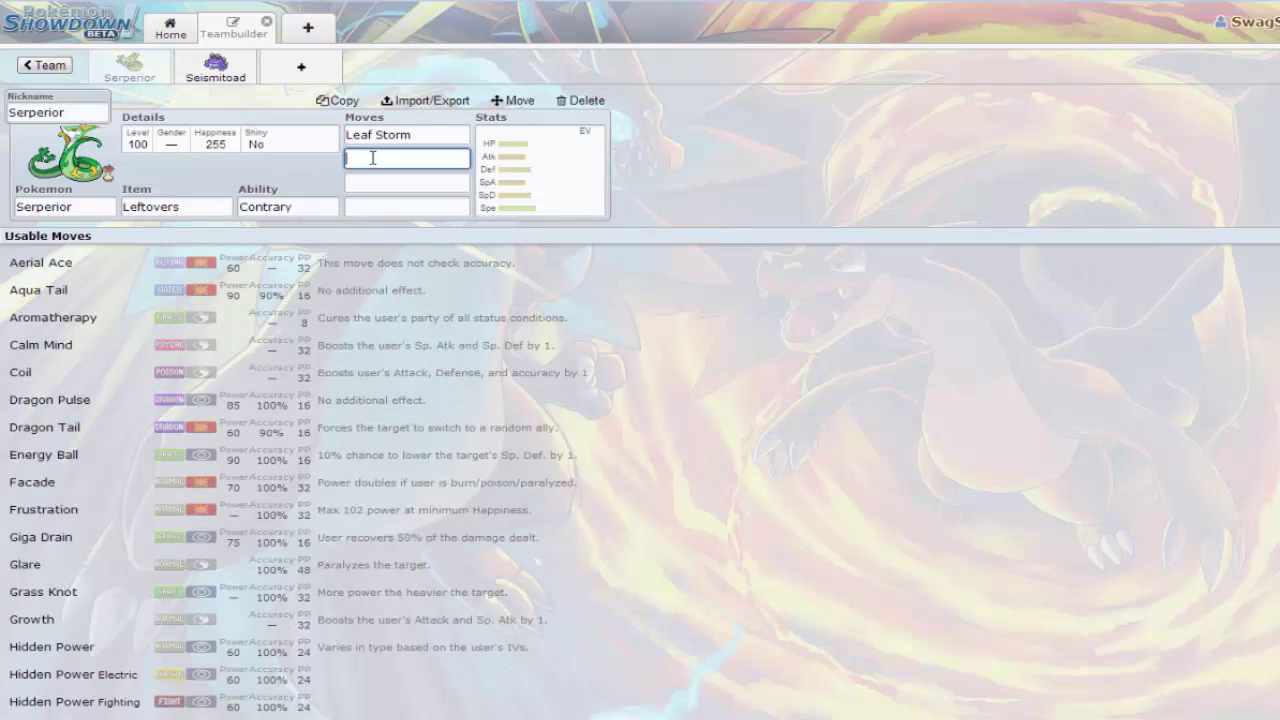
click(157, 400)
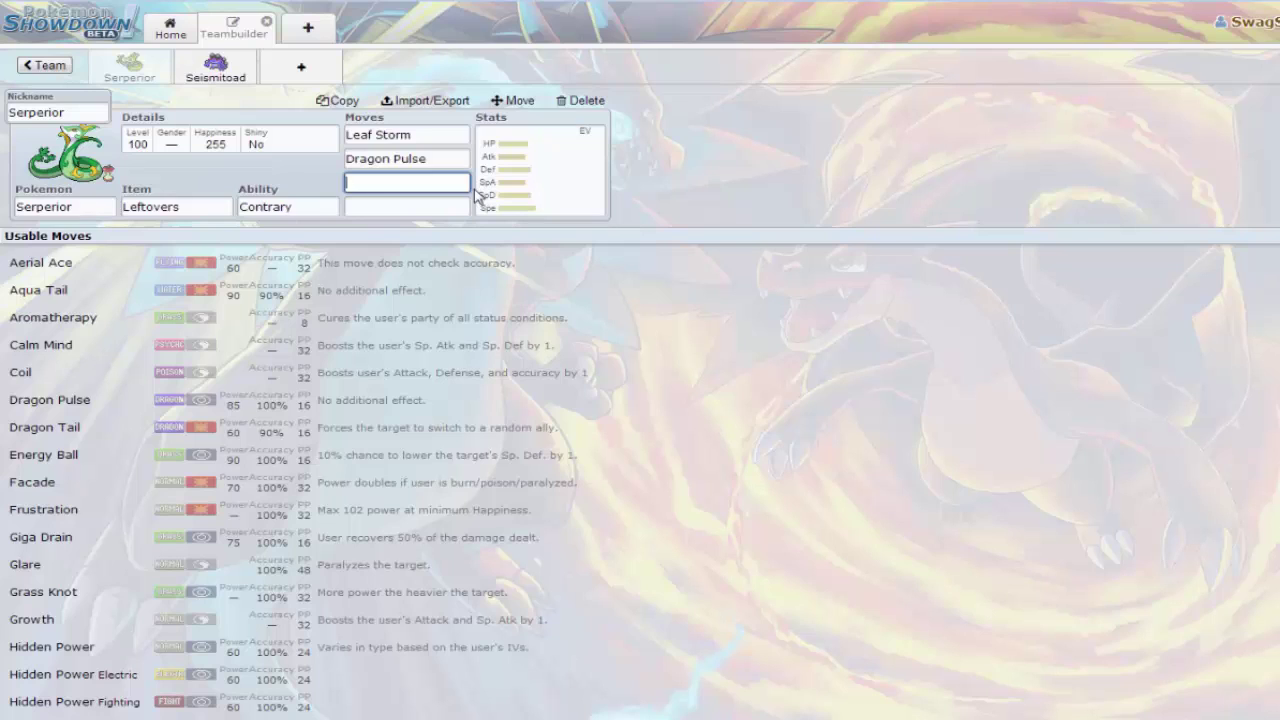
After checking Serperior's EVs and fourth move slot, start a third empty slot listing NU Pokémon
click(512, 180)
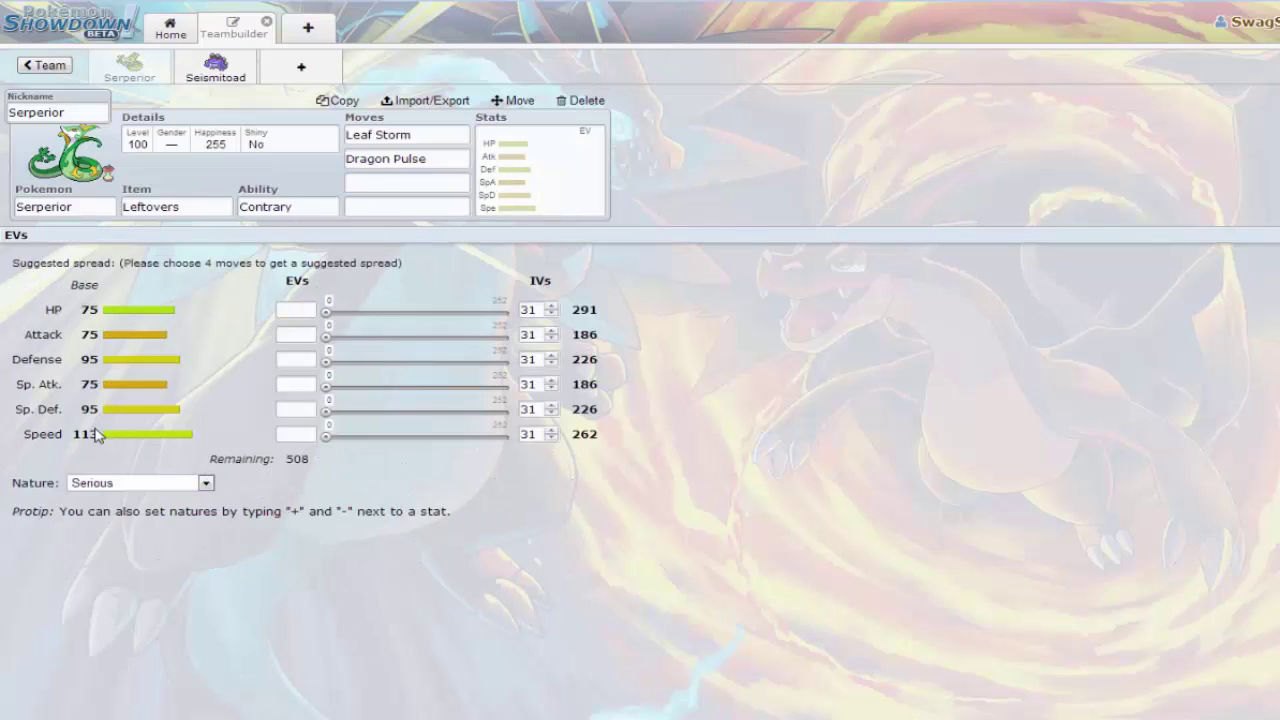
drag(83, 440, 20, 300)
click(175, 449)
click(396, 209)
click(300, 76)
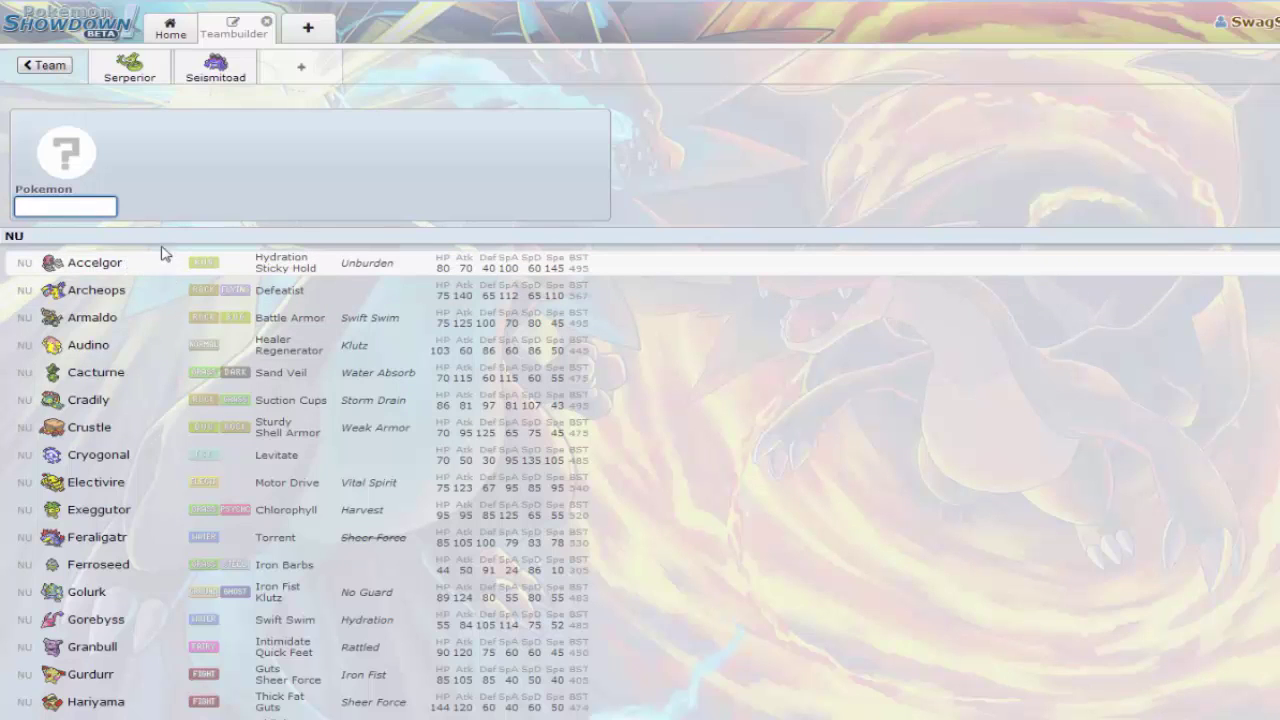
Switch back to Serperior's tab in the team
click(130, 70)
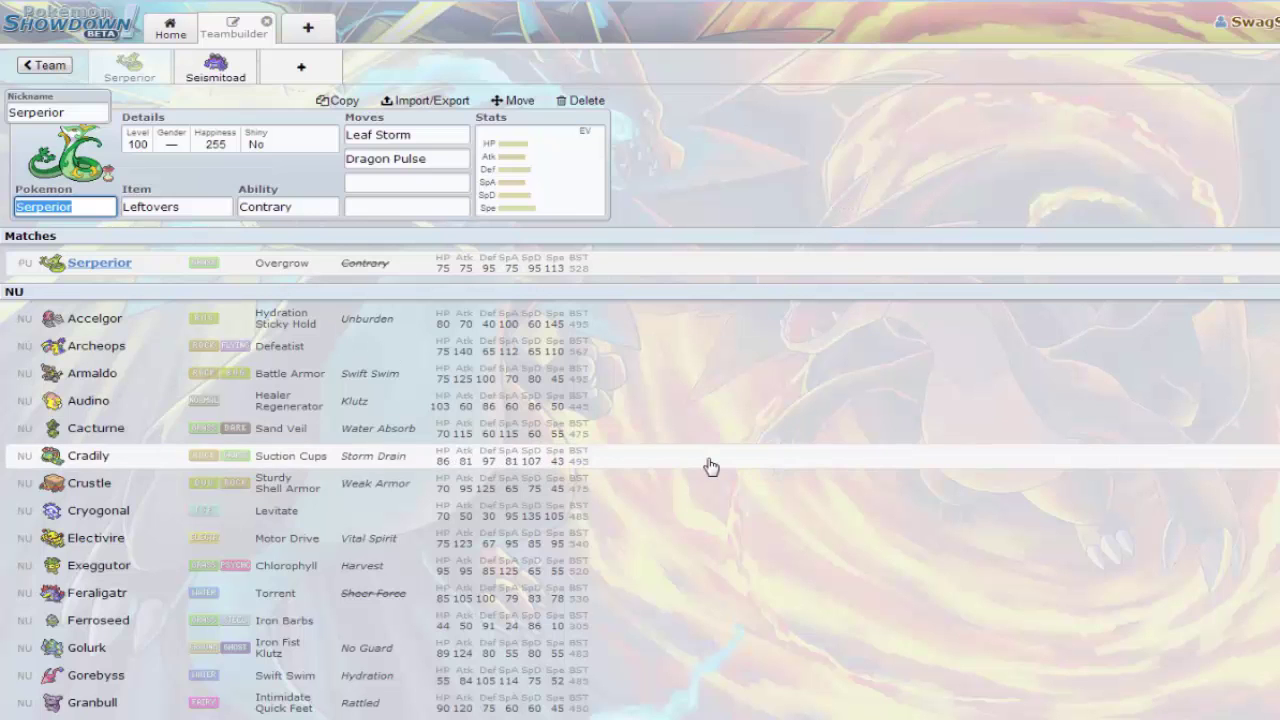
Swap Serperior for Liepard with a Jolly nature and 252 Speed EVs, then select its name
scroll(709, 466, down, 5)
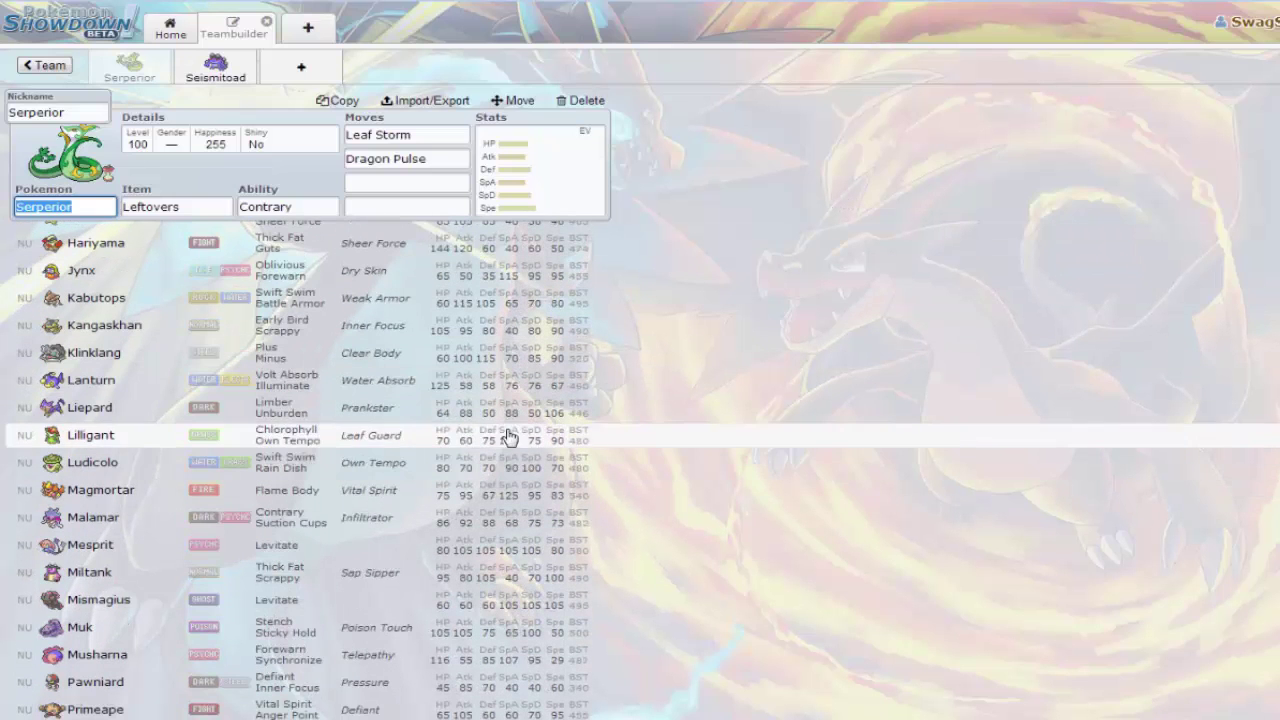
click(493, 420)
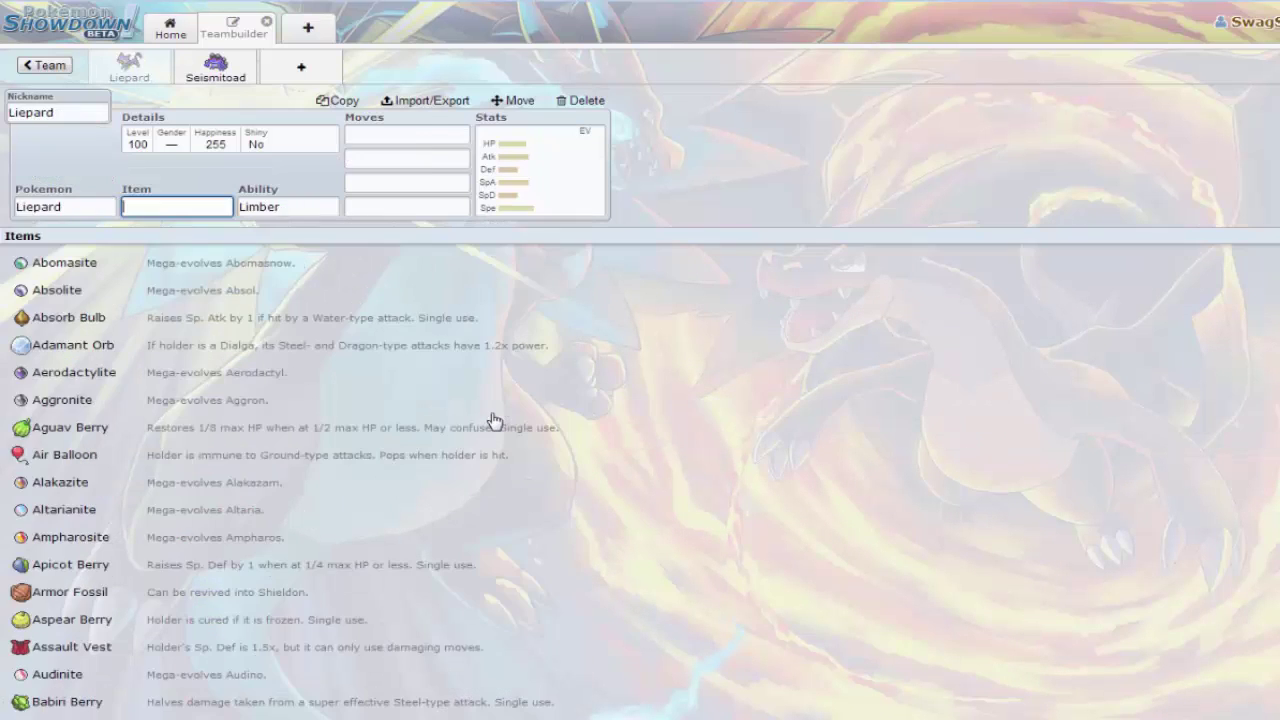
click(509, 203)
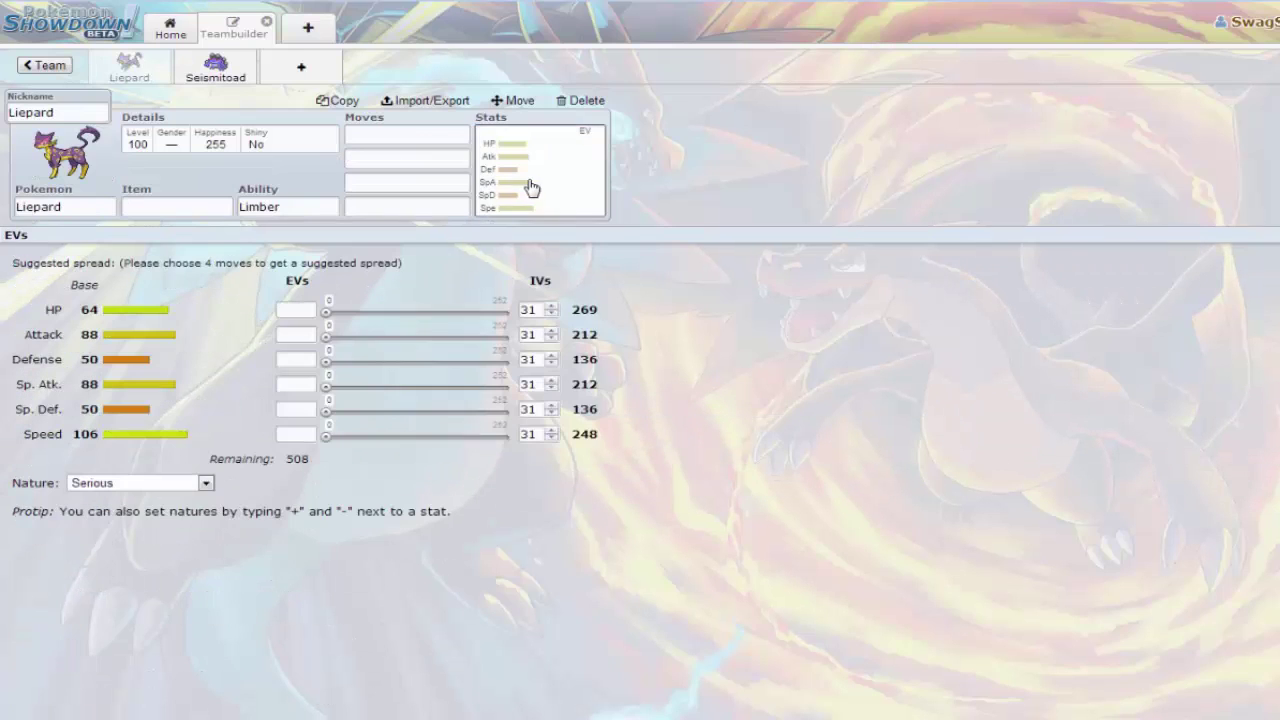
click(207, 484)
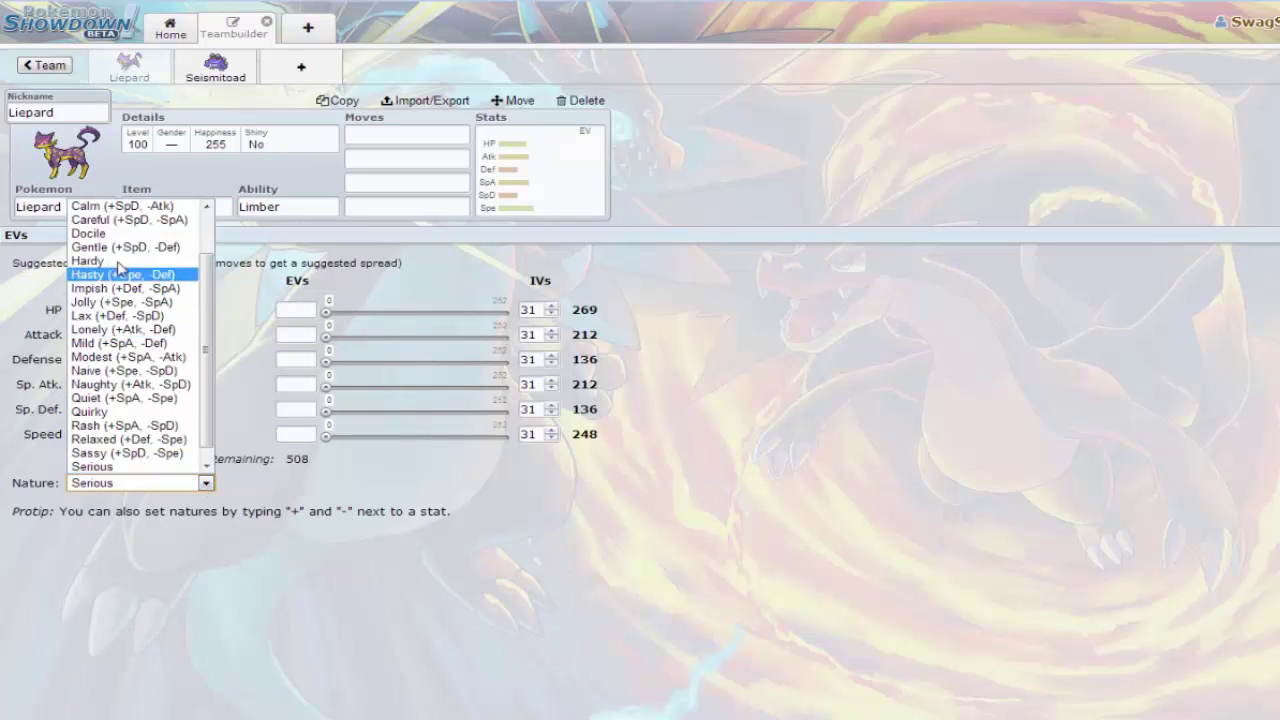
click(120, 302)
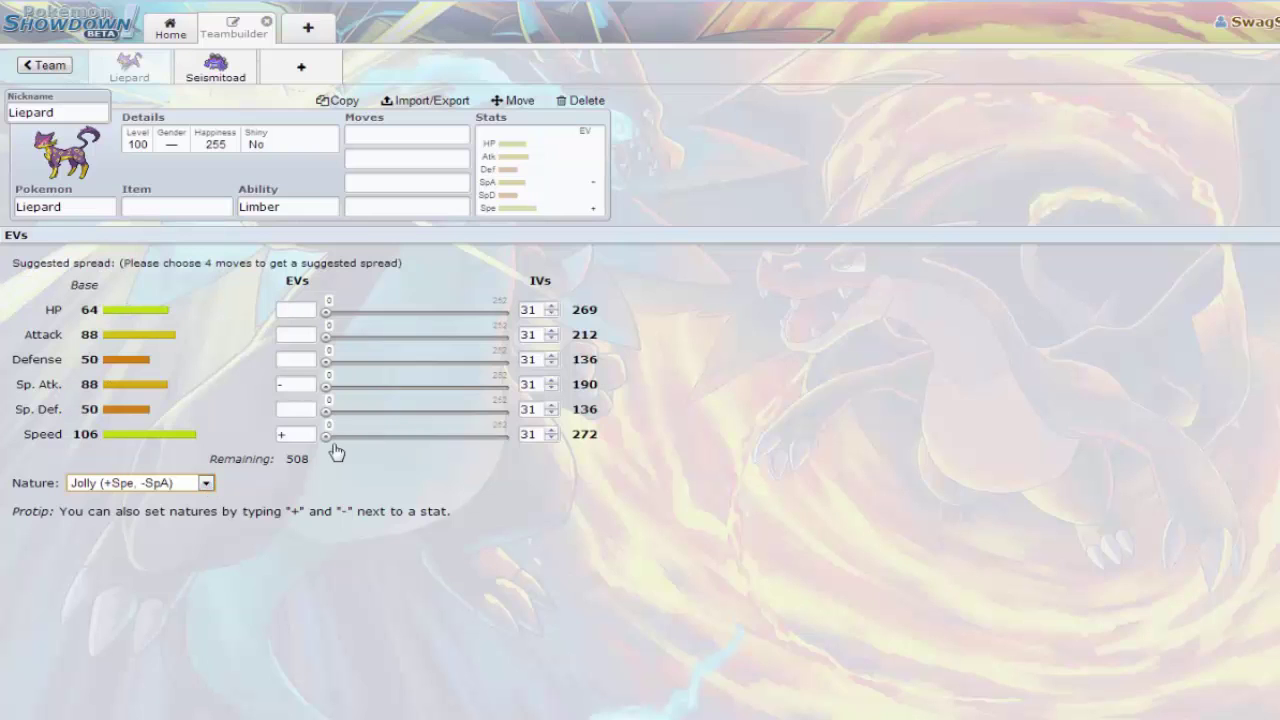
drag(328, 436, 596, 433)
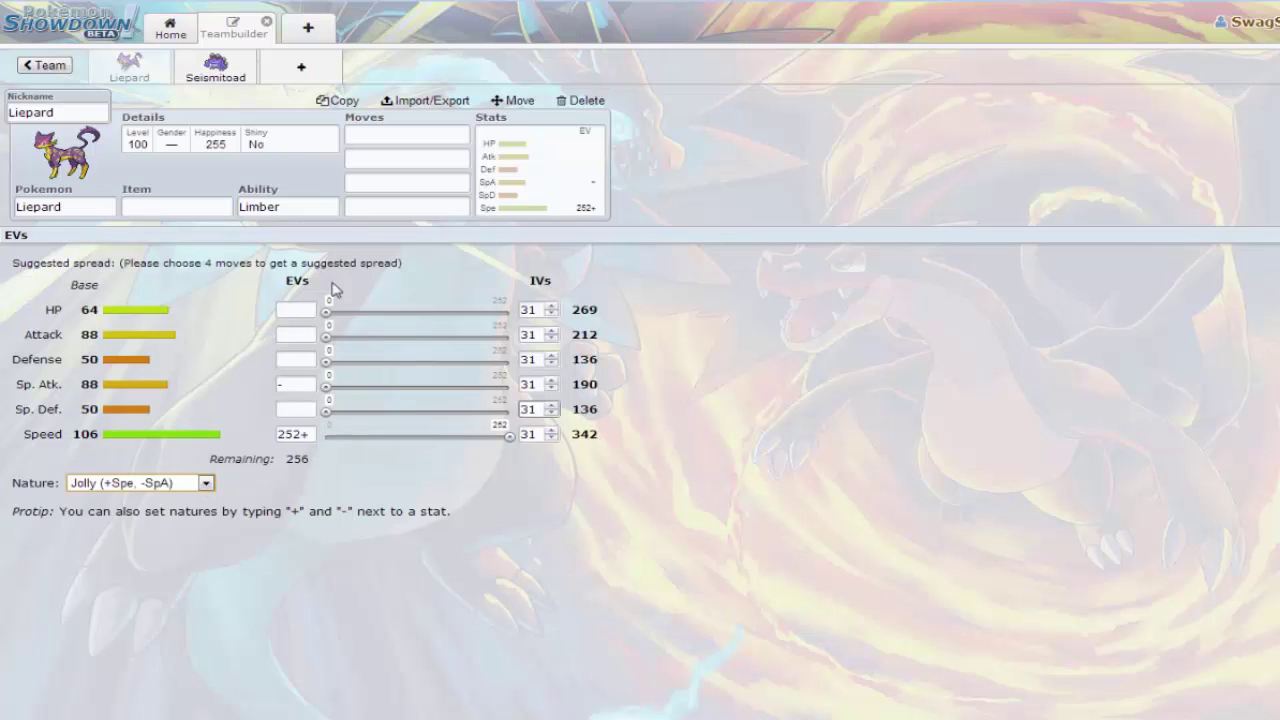
click(63, 206)
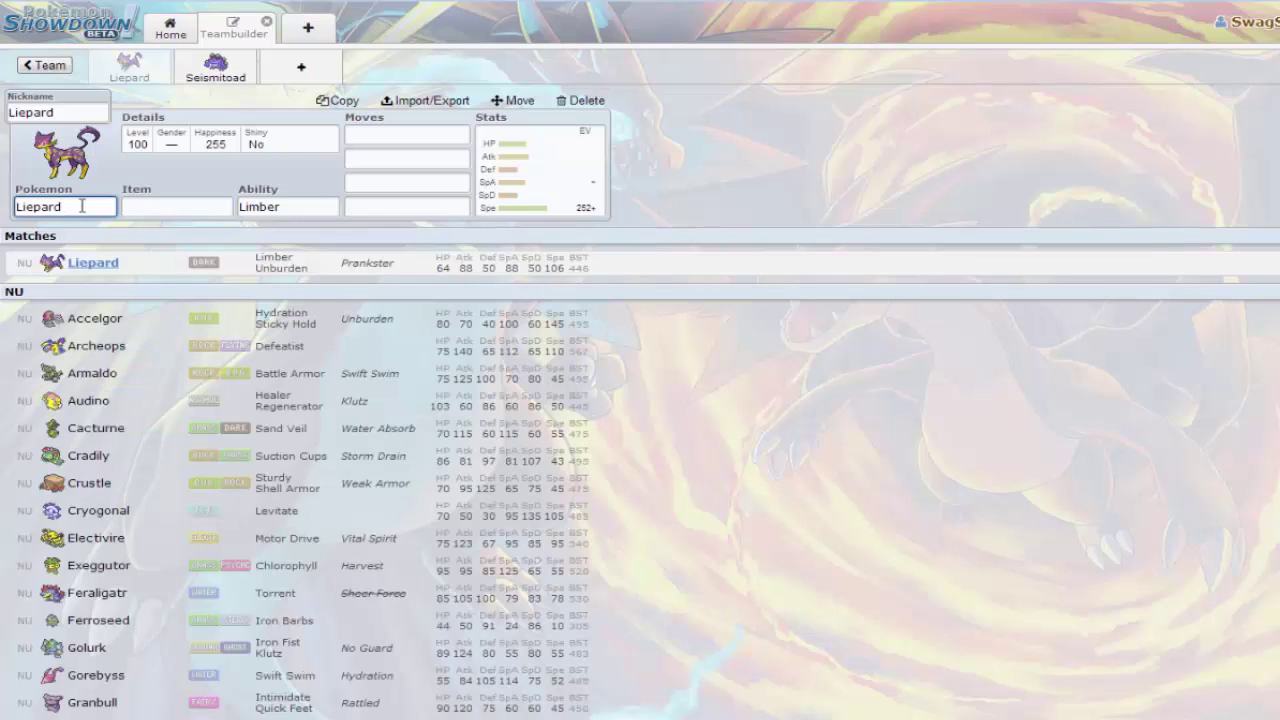
drag(82, 206, 10, 218)
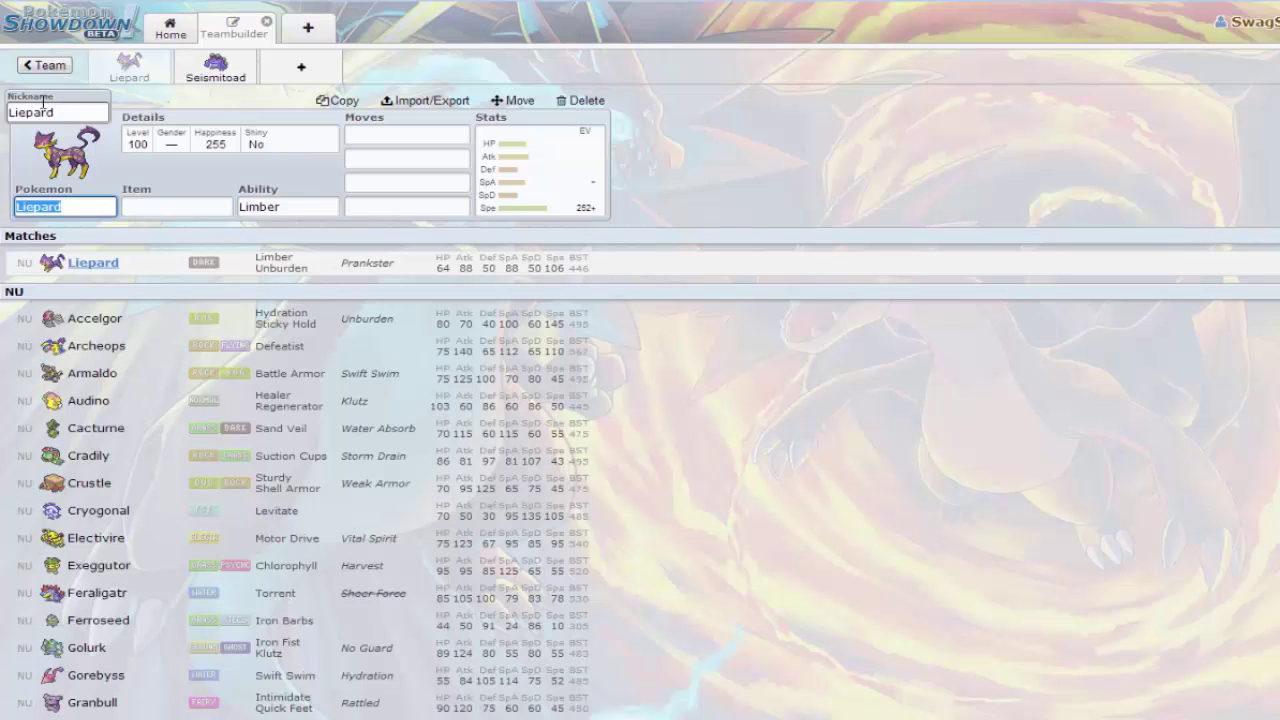
Lower Liepard from level 100 to 50 (173 Speed), then select its name for replacing
click(140, 140)
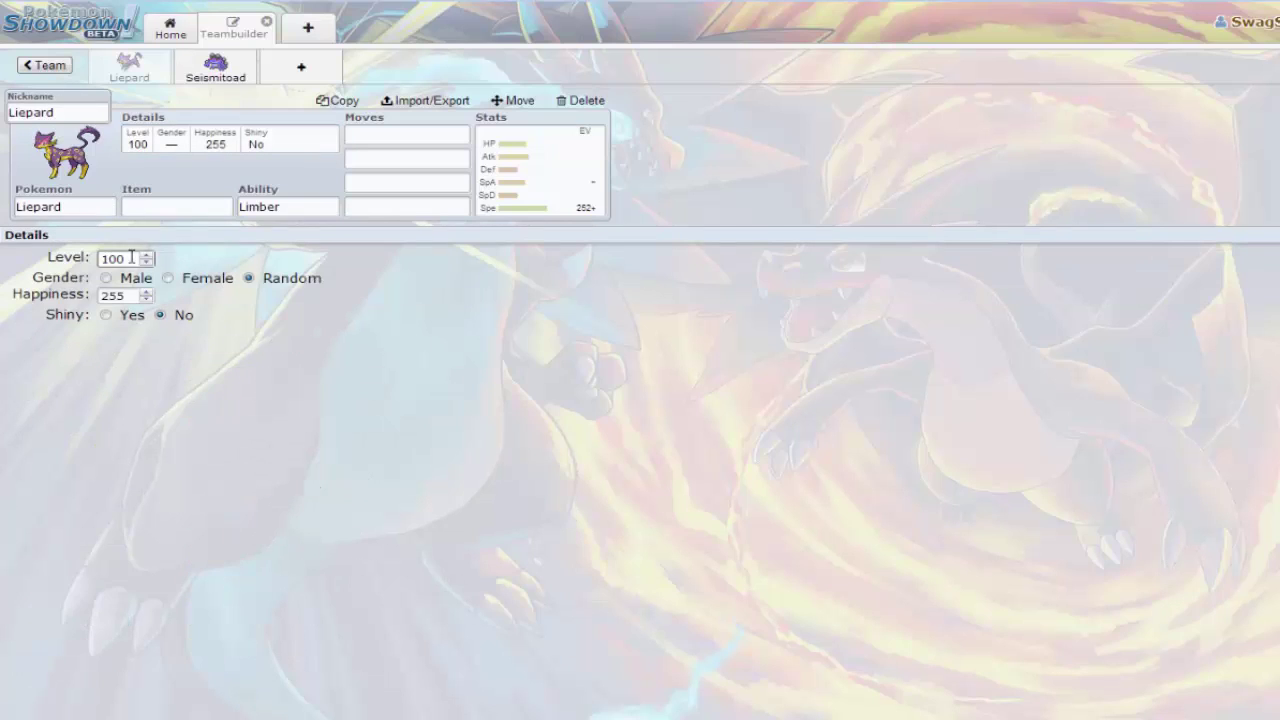
click(55, 260)
text(50)
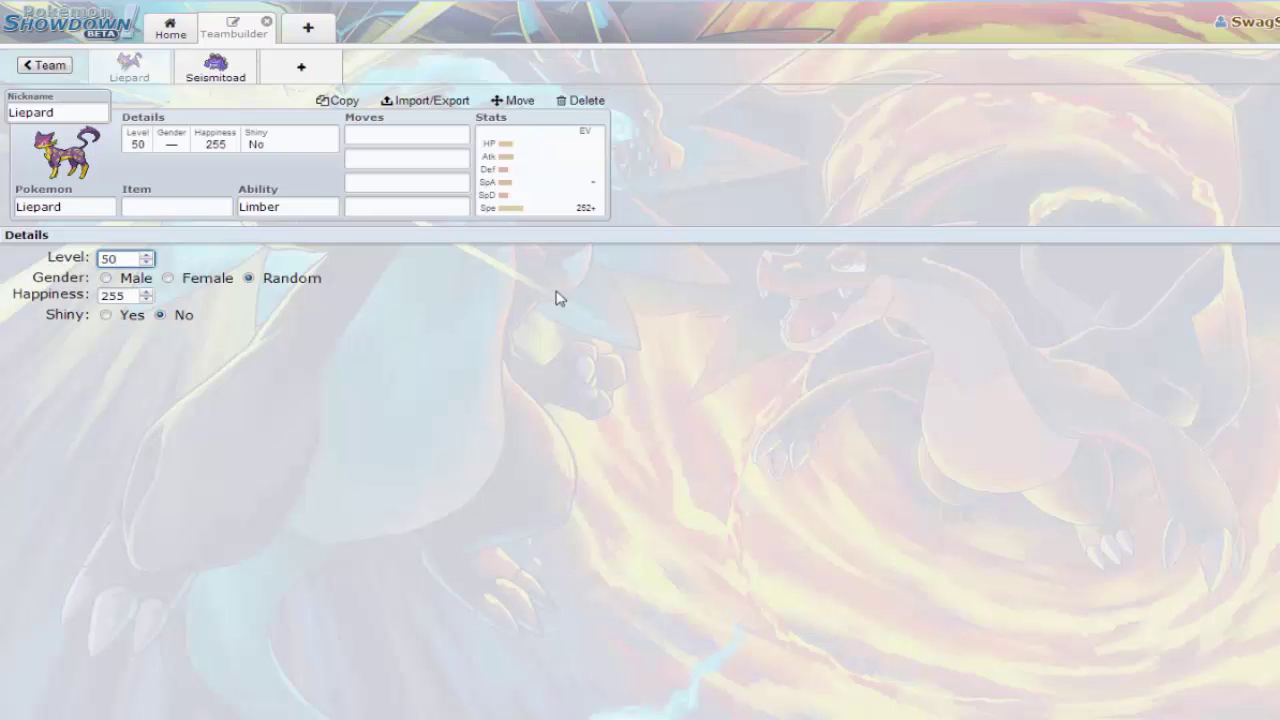
click(537, 202)
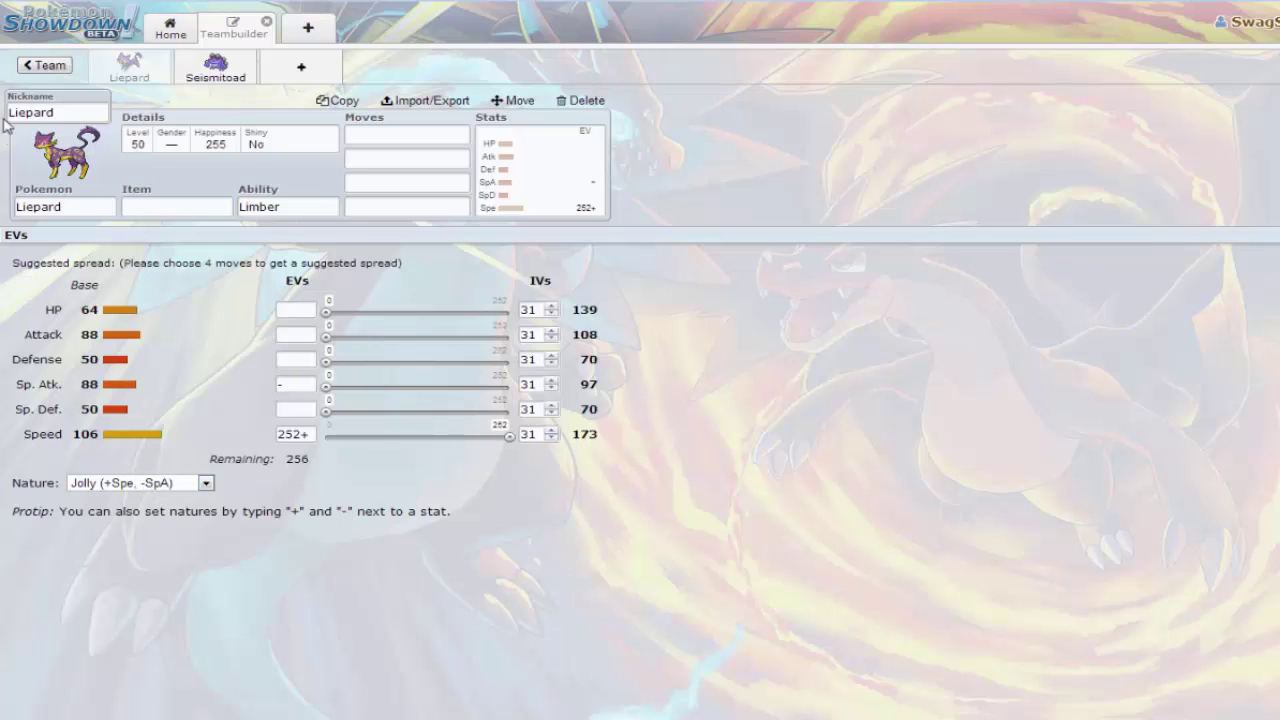
click(78, 205)
drag(76, 202, 3, 200)
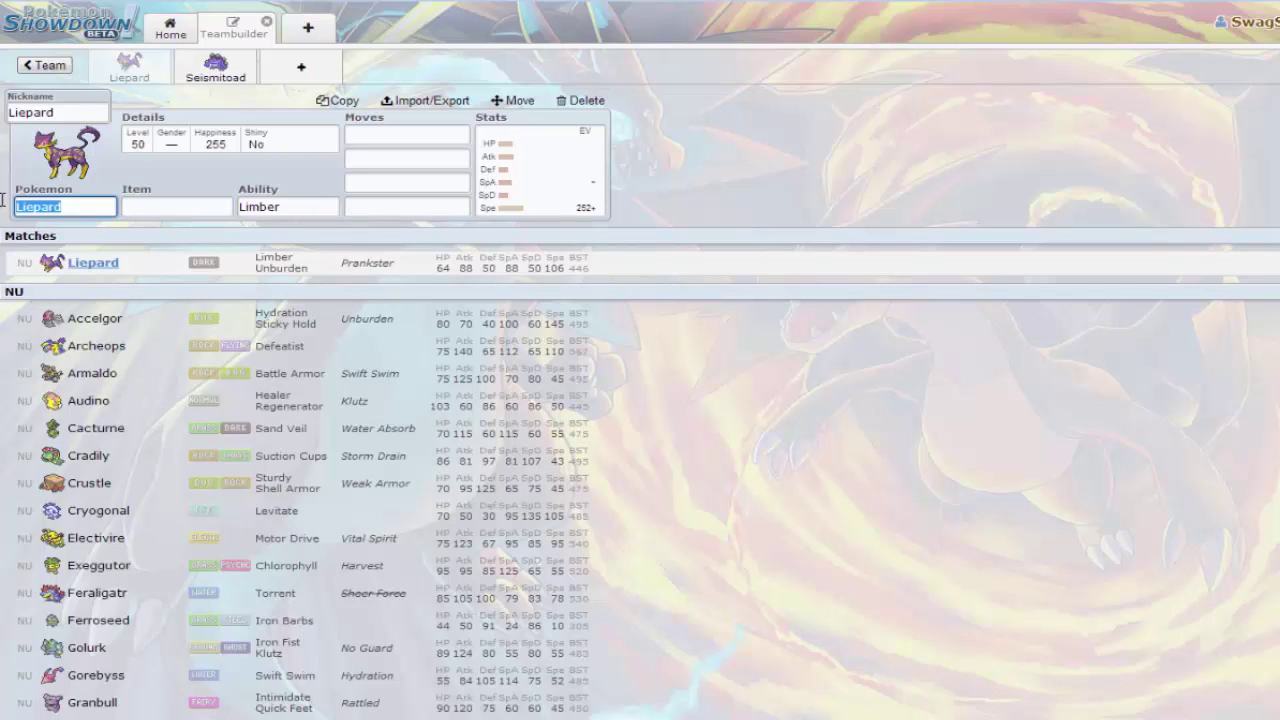
Replace Liepard with Serperior in the first slot via 'serp'
text(serp)
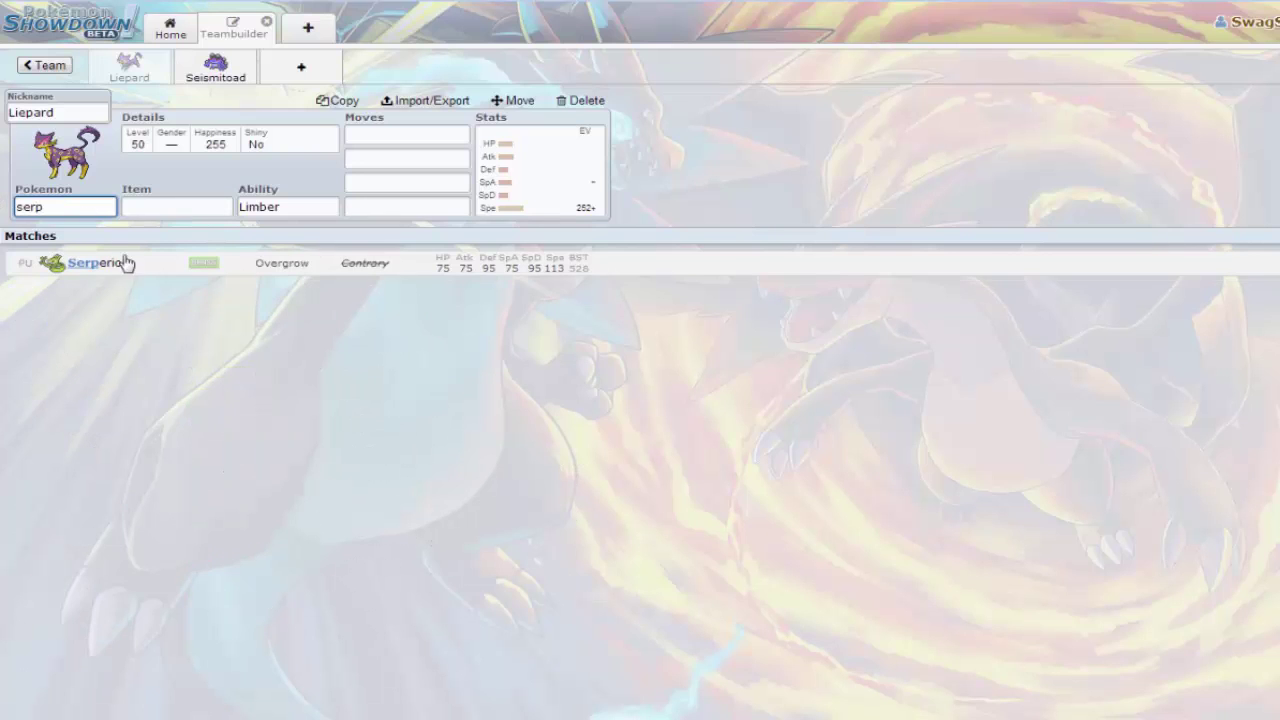
click(126, 265)
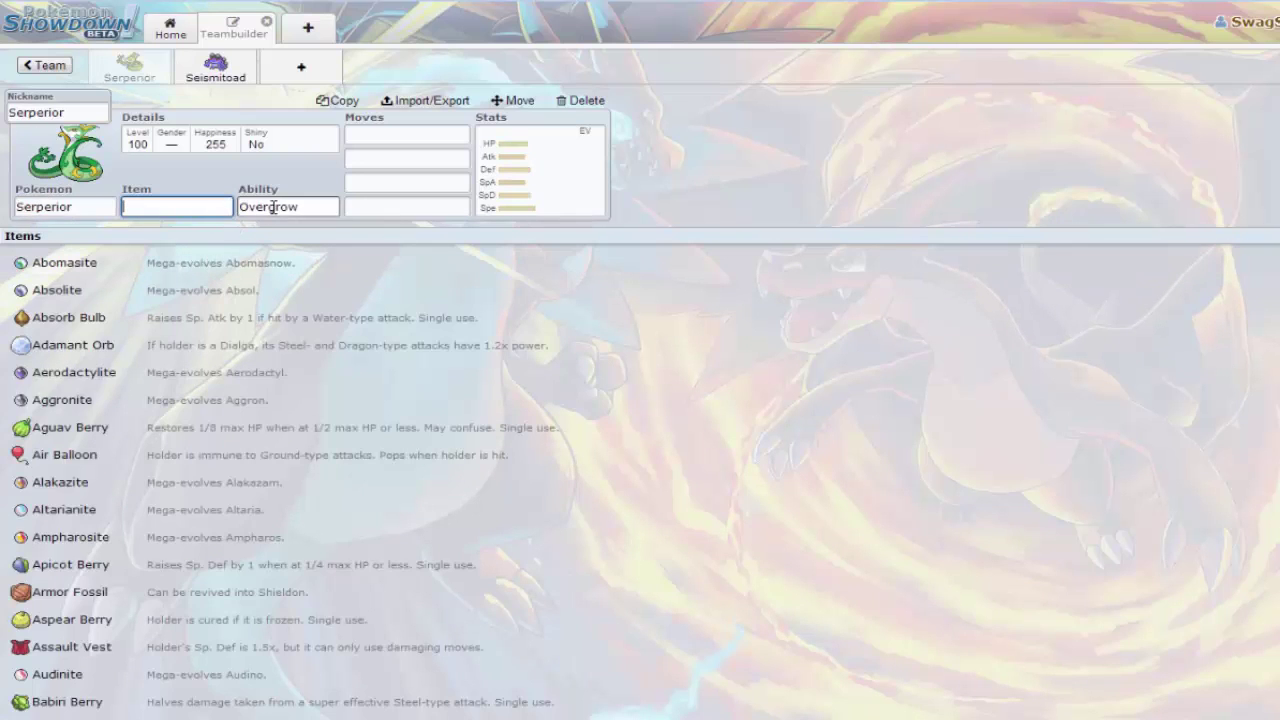
click(406, 207)
Give Serperior a Timid nature and 152 Speed EVs, reaching 330 Speed
click(540, 170)
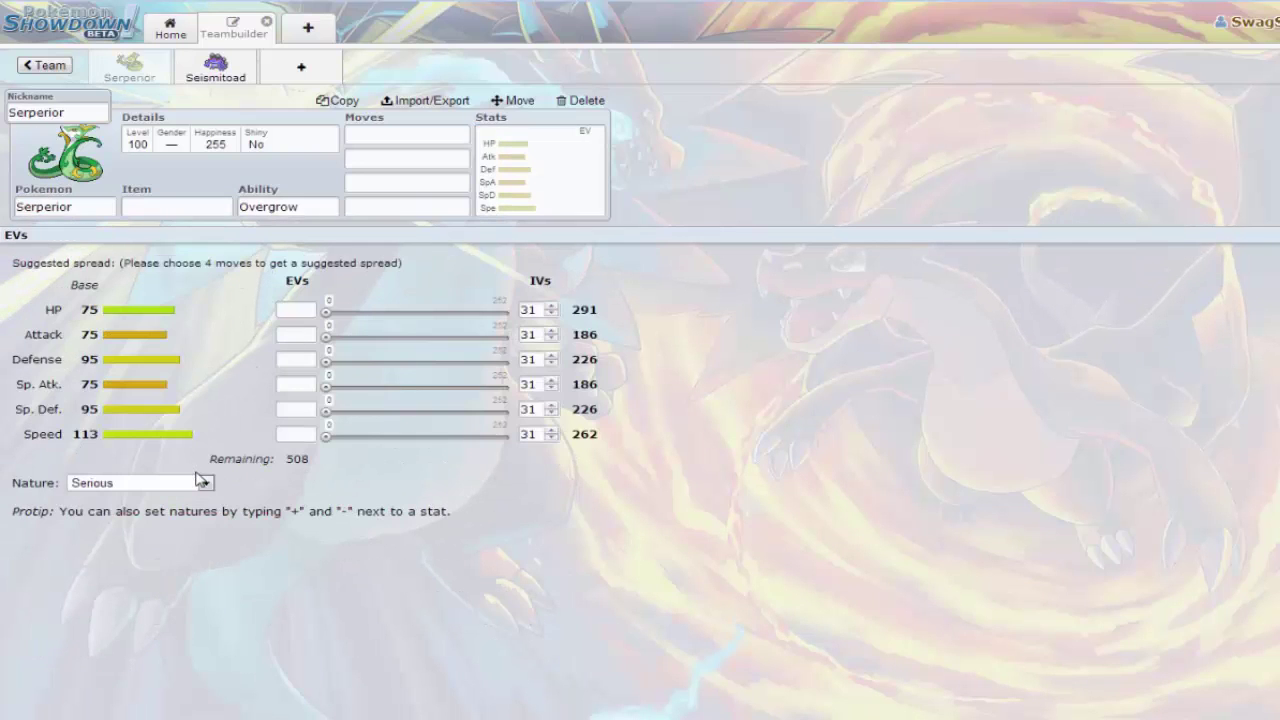
click(198, 478)
scroll(175, 460, down, 1)
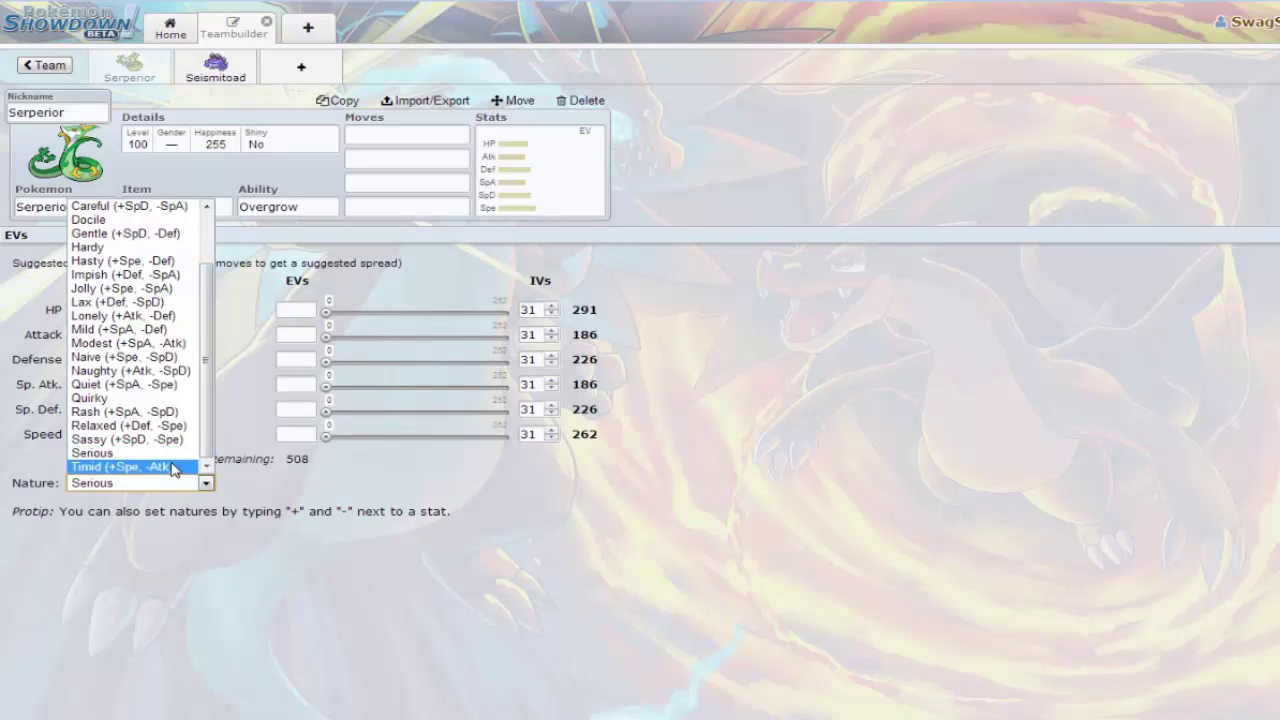
click(175, 468)
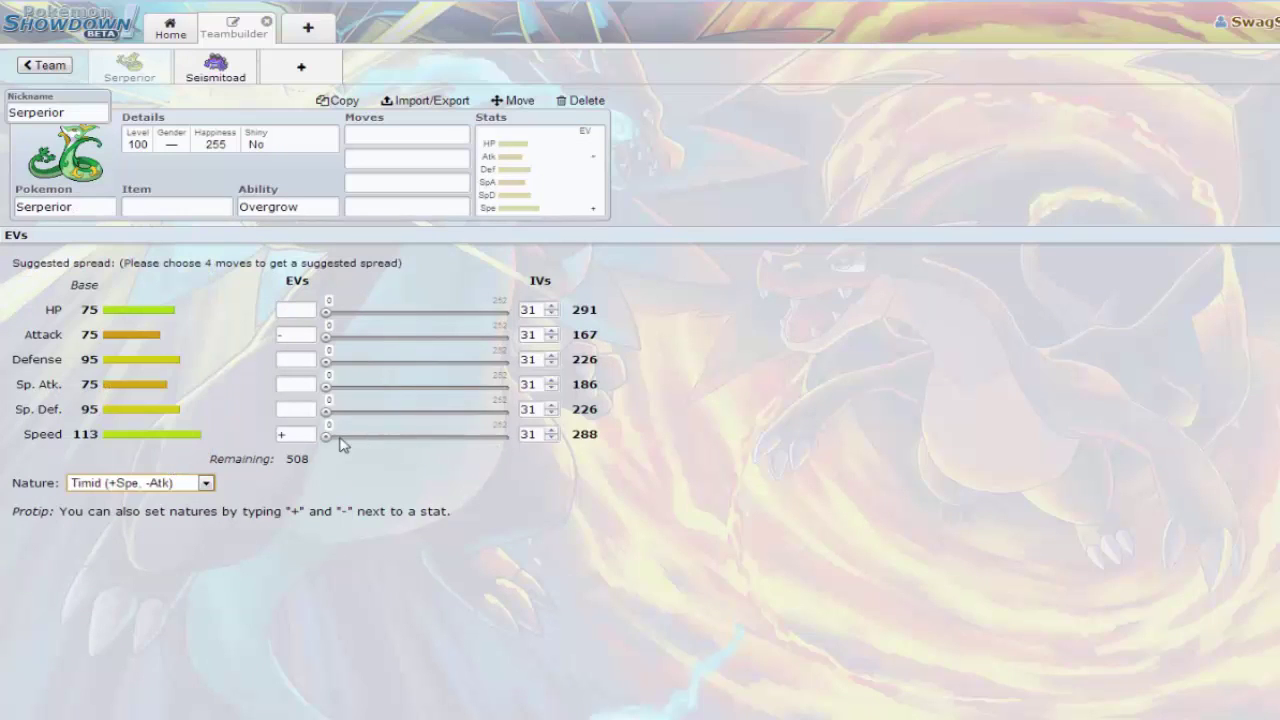
drag(328, 438, 438, 456)
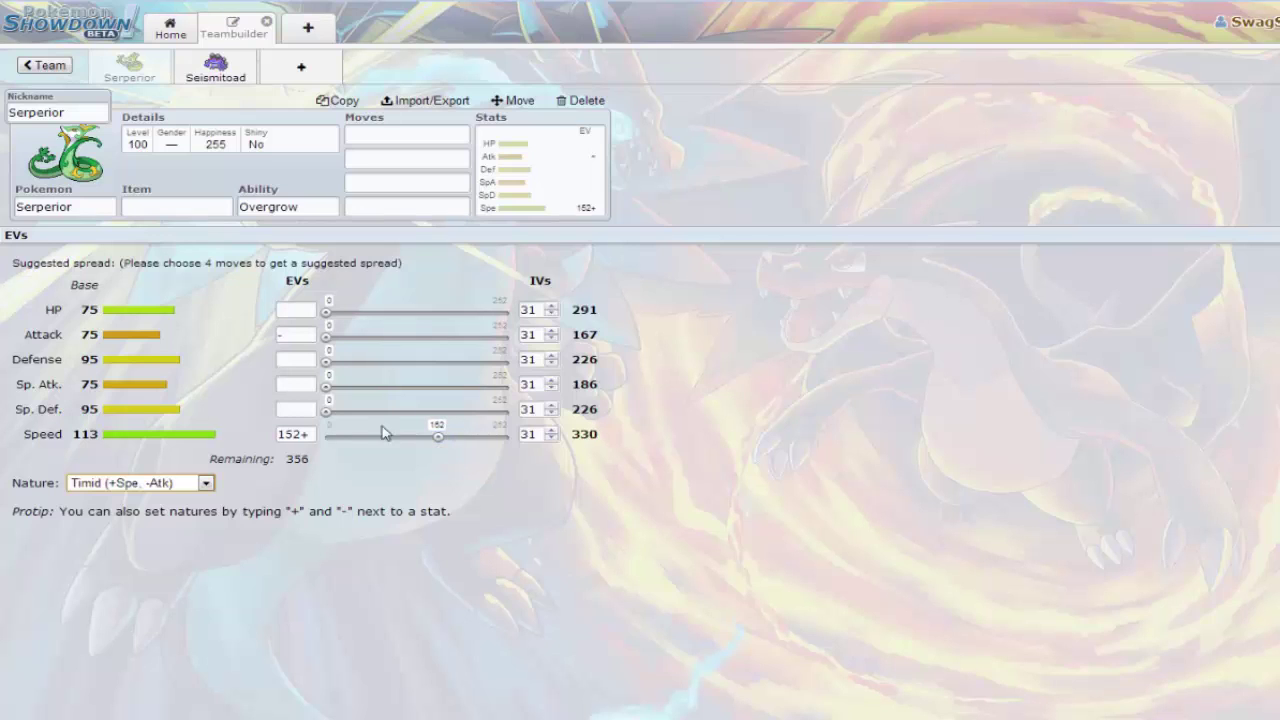
Change Serperior's level from 100 to 50 in its details
click(163, 148)
click(146, 262)
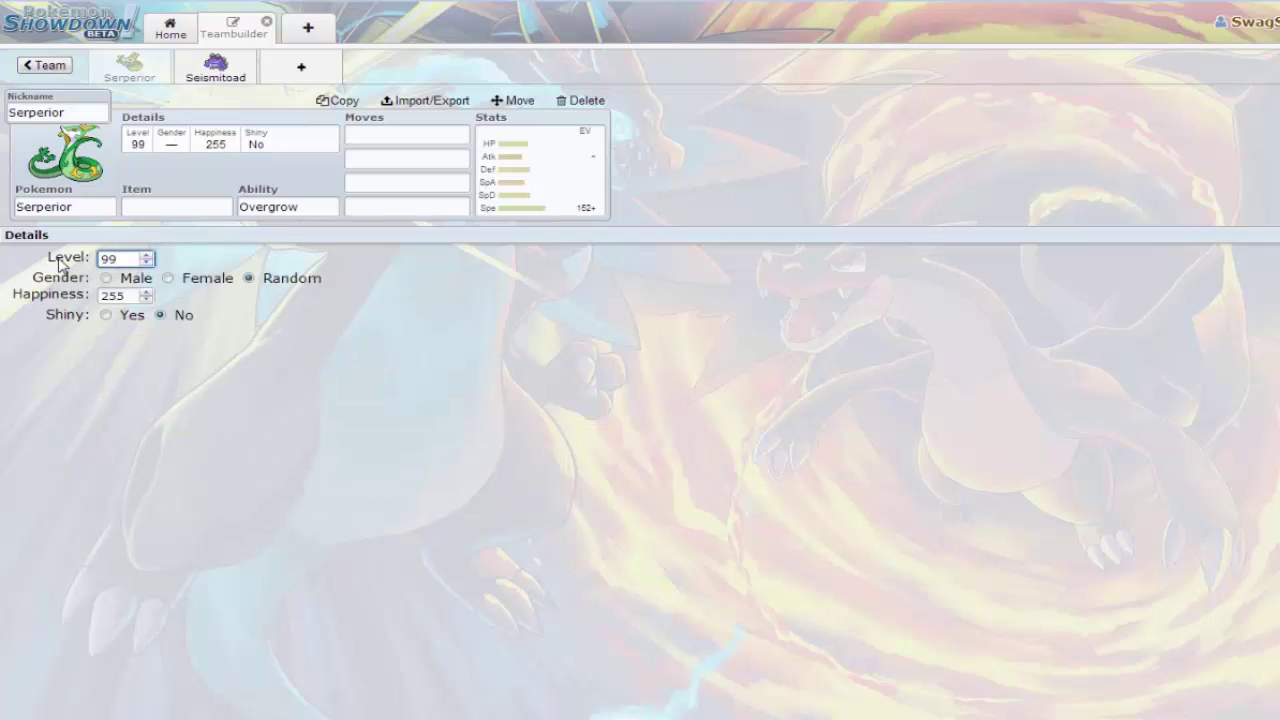
key(BackSpace)
key(BackSpace)
text(50)
click(520, 215)
Spread Serperior's EVs as 204 Speed, 252 Sp. Atk and the remaining 52 in HP
click(520, 215)
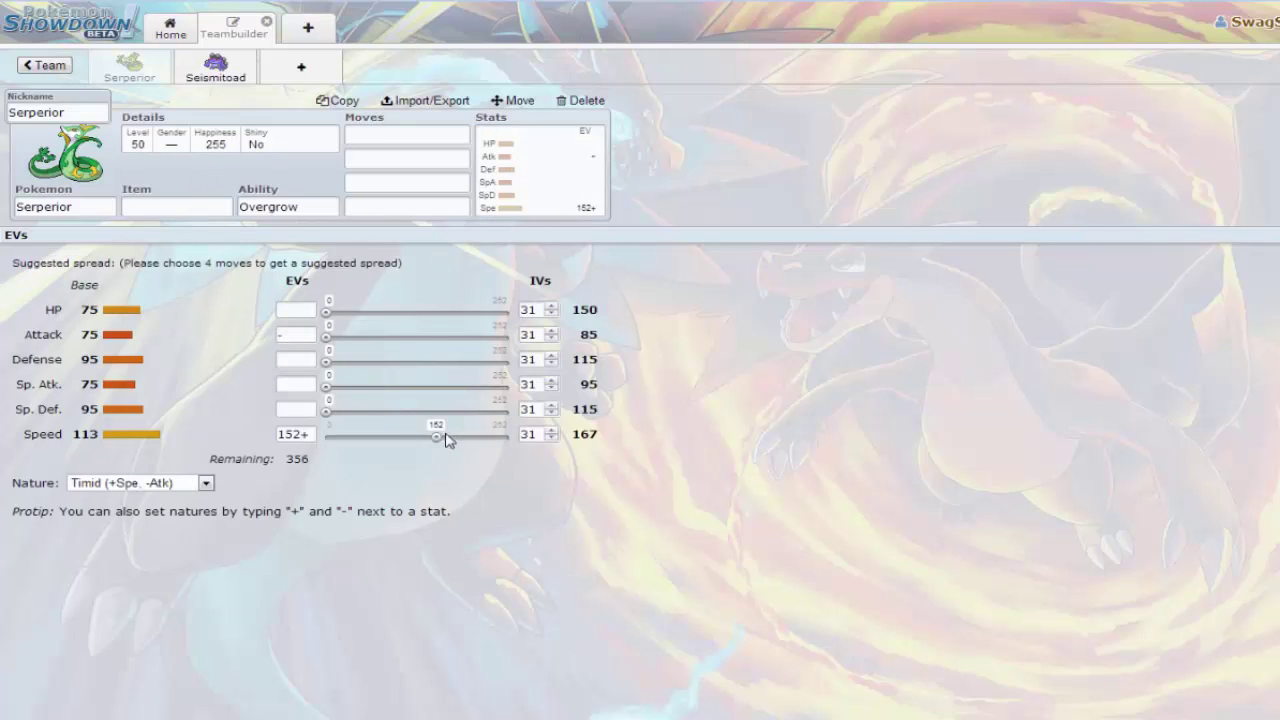
drag(437, 443, 474, 437)
drag(478, 443, 476, 444)
drag(332, 393, 700, 393)
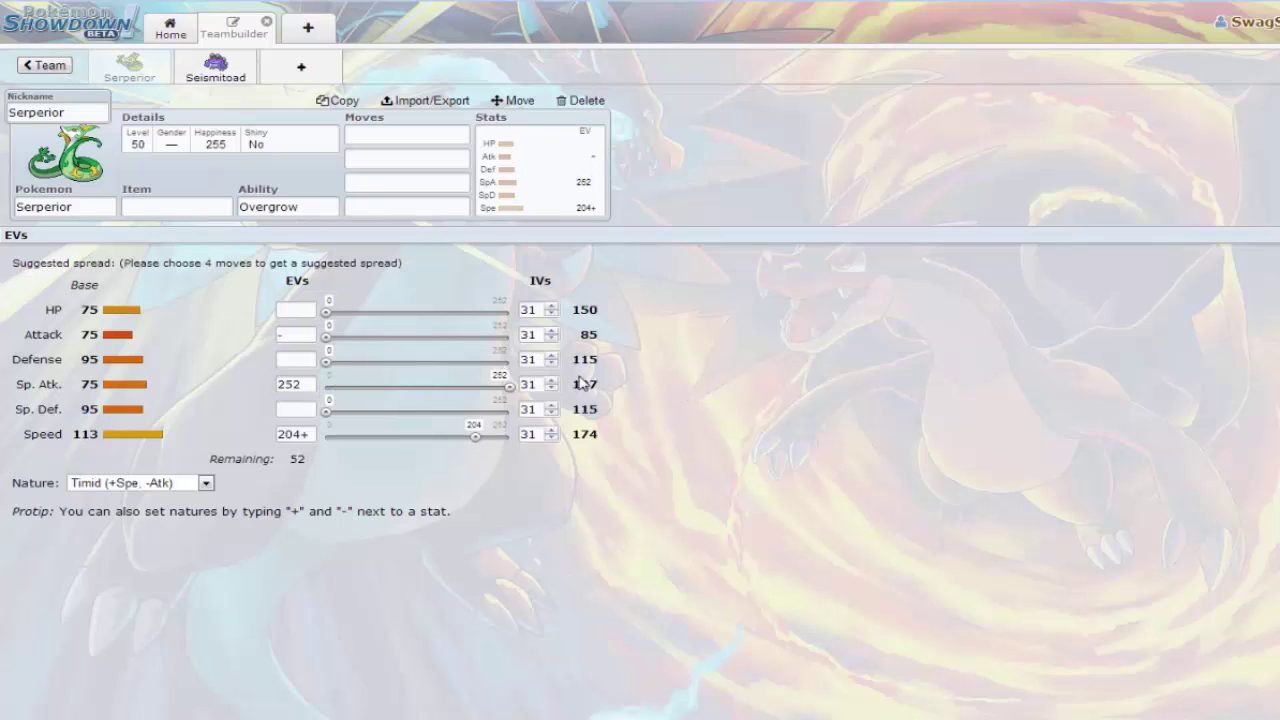
drag(326, 312, 531, 316)
Equip Serperior with Leftovers and pick Contrary as its ability
click(189, 205)
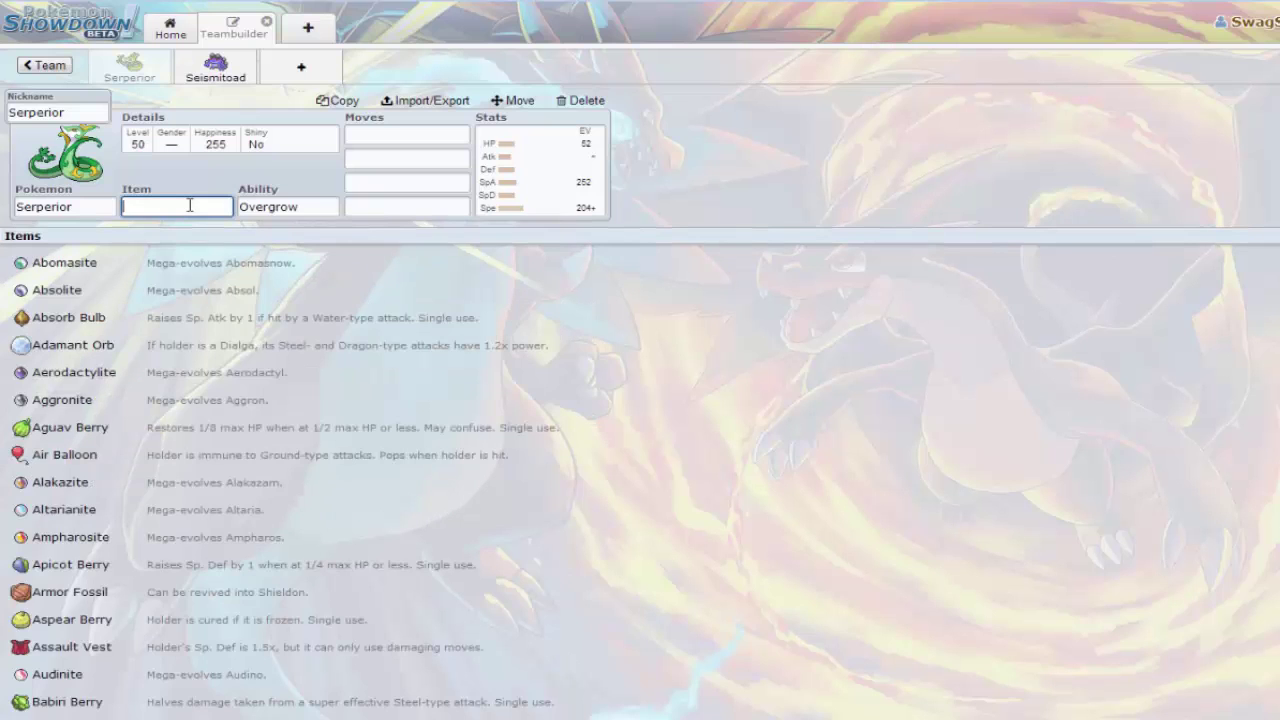
text(left)
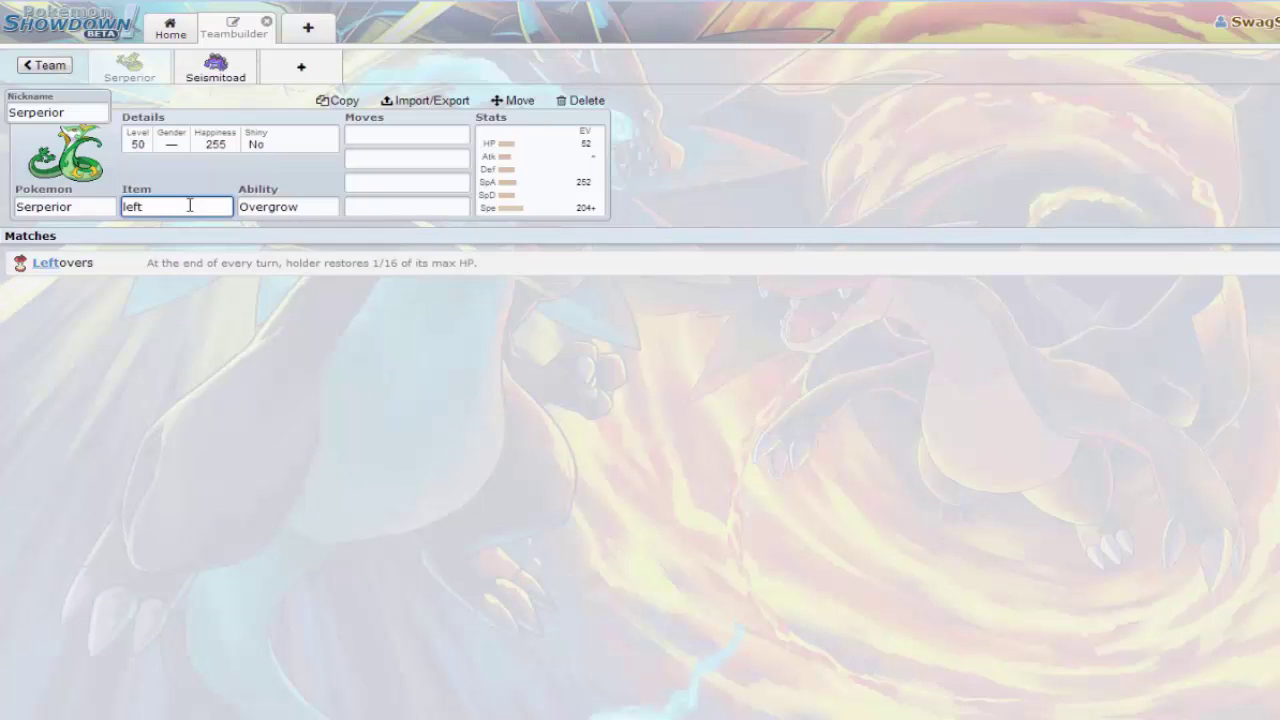
click(166, 263)
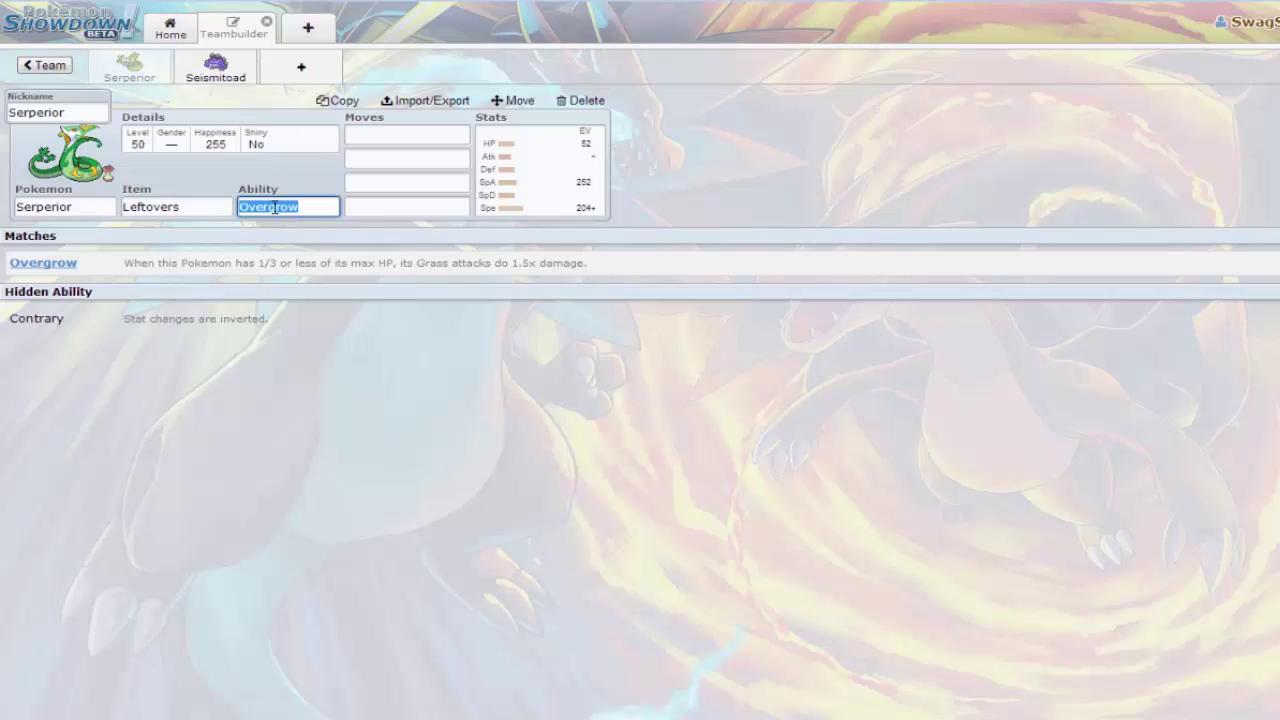
click(194, 322)
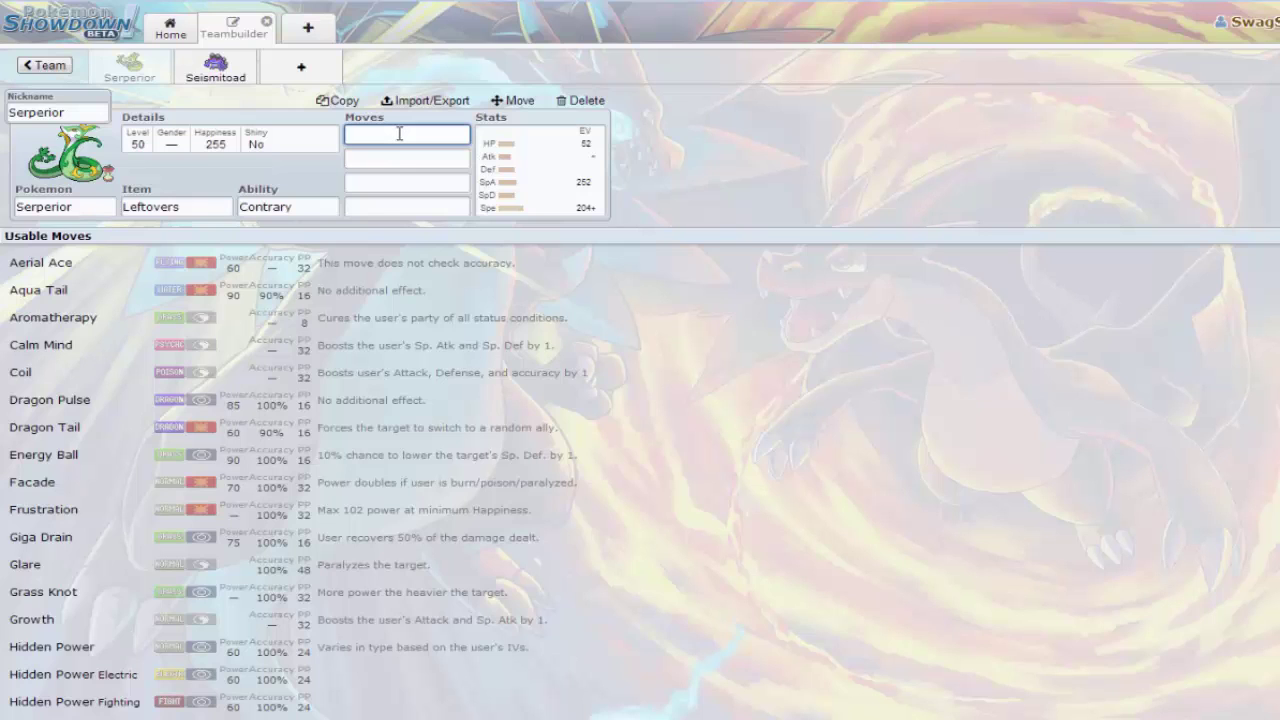
Fill Serperior's first two move slots with Leaf Storm and Dragon Pulse
text(leaf st)
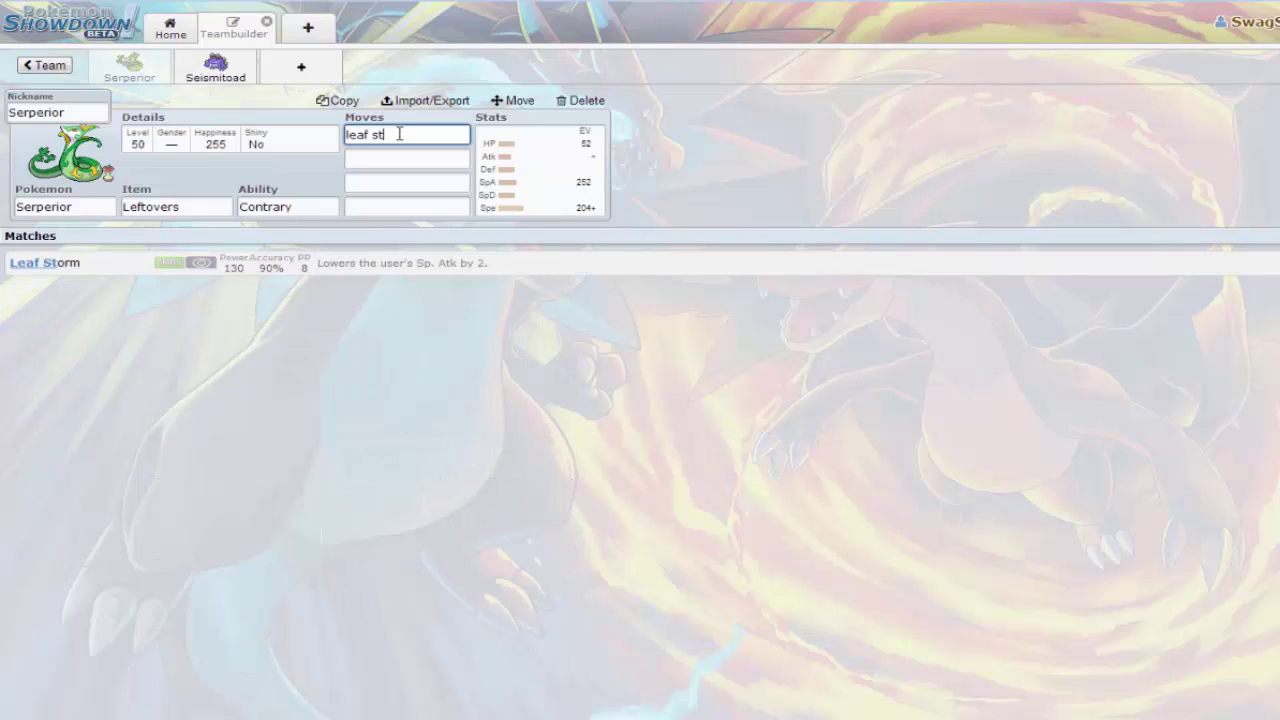
click(251, 271)
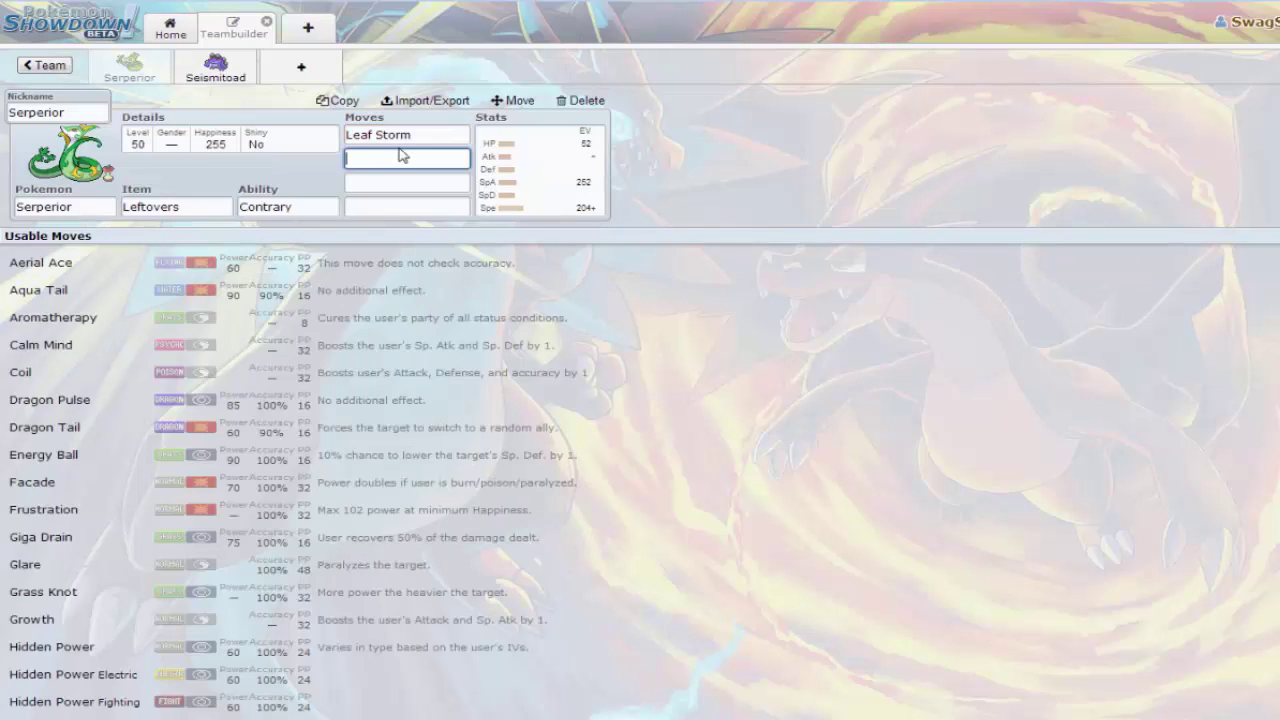
text(dra)
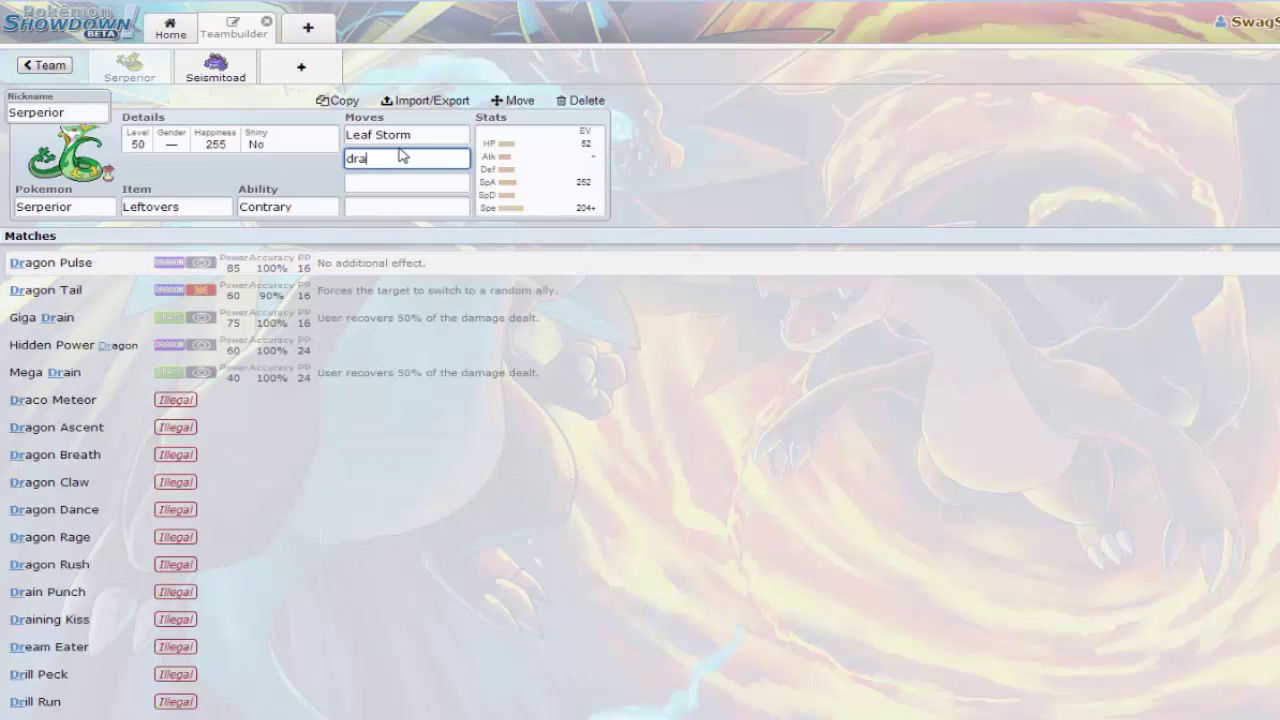
text(gon)
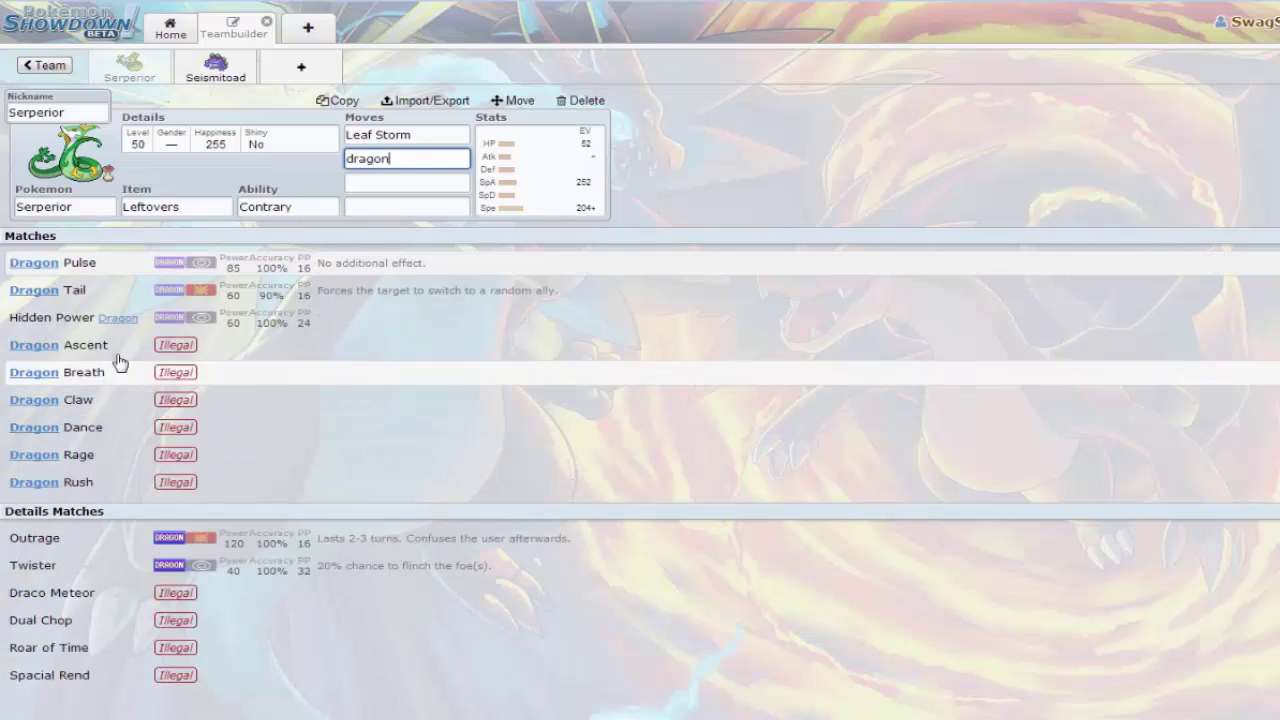
click(100, 270)
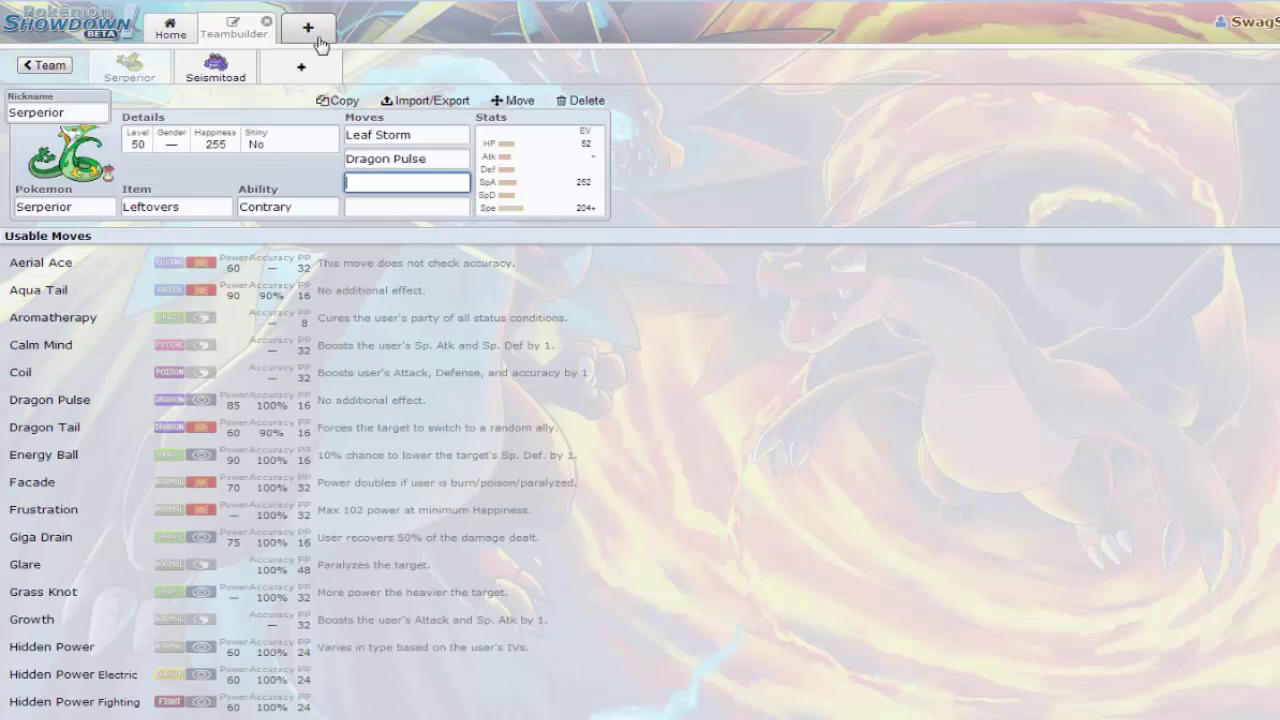
Add an empty team slot, browse the NU species list, then reopen Serperior's set
click(305, 66)
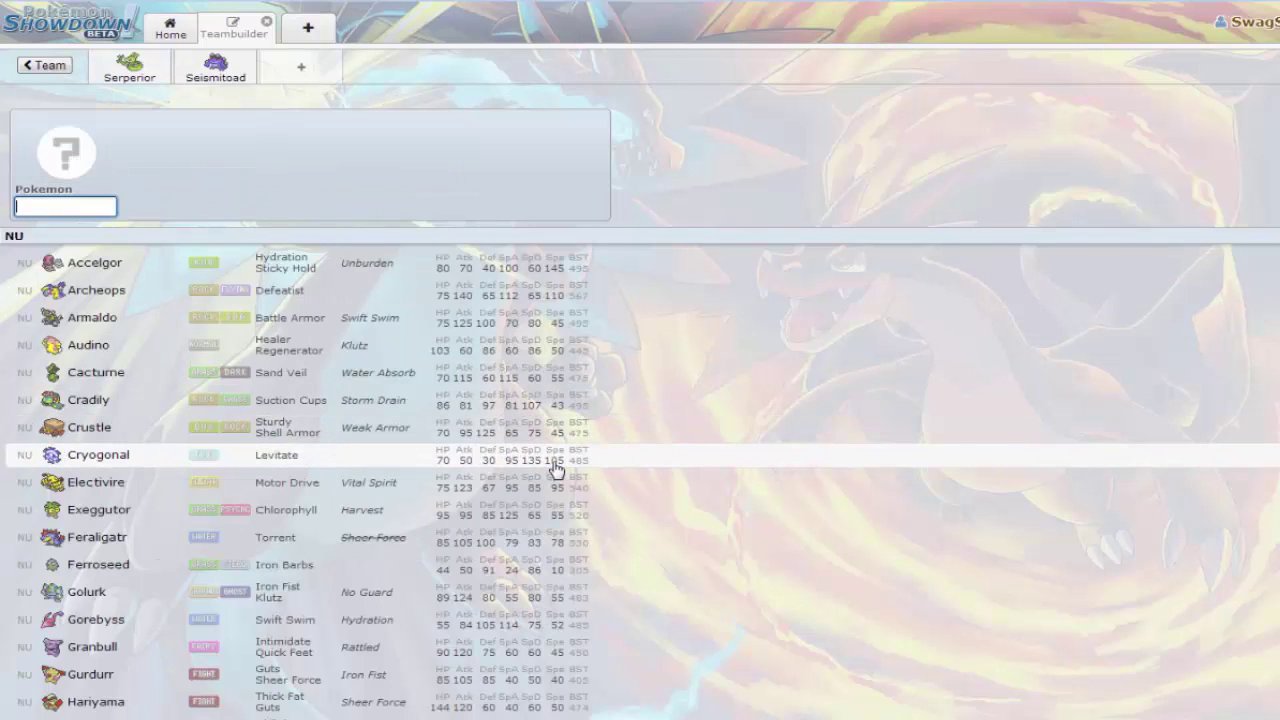
scroll(556, 468, down, 5)
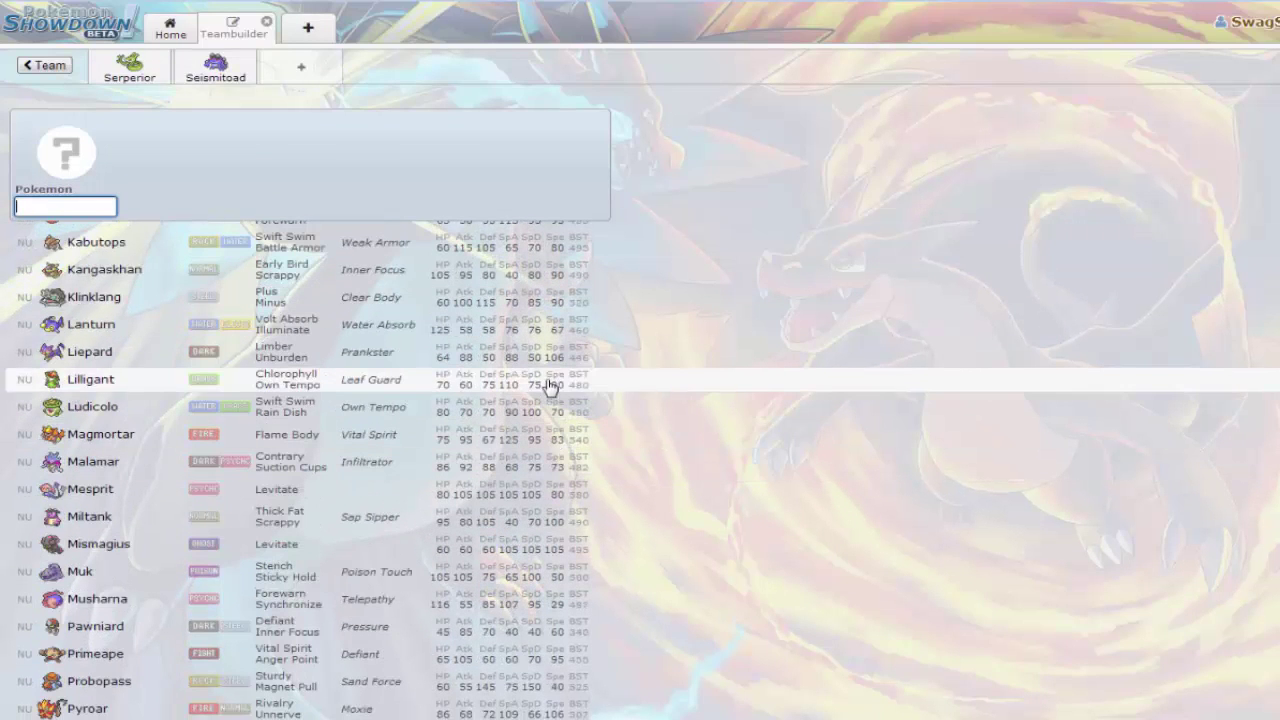
scroll(555, 555, down, 2)
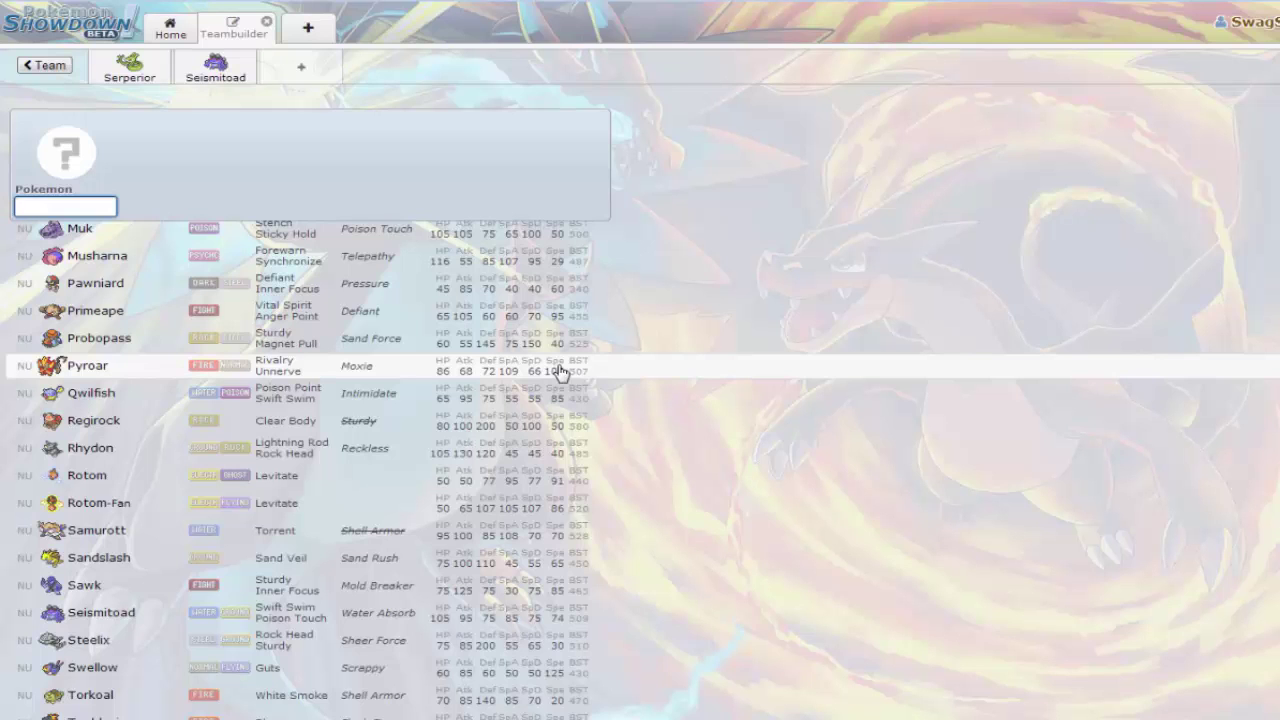
scroll(523, 371, up, 10)
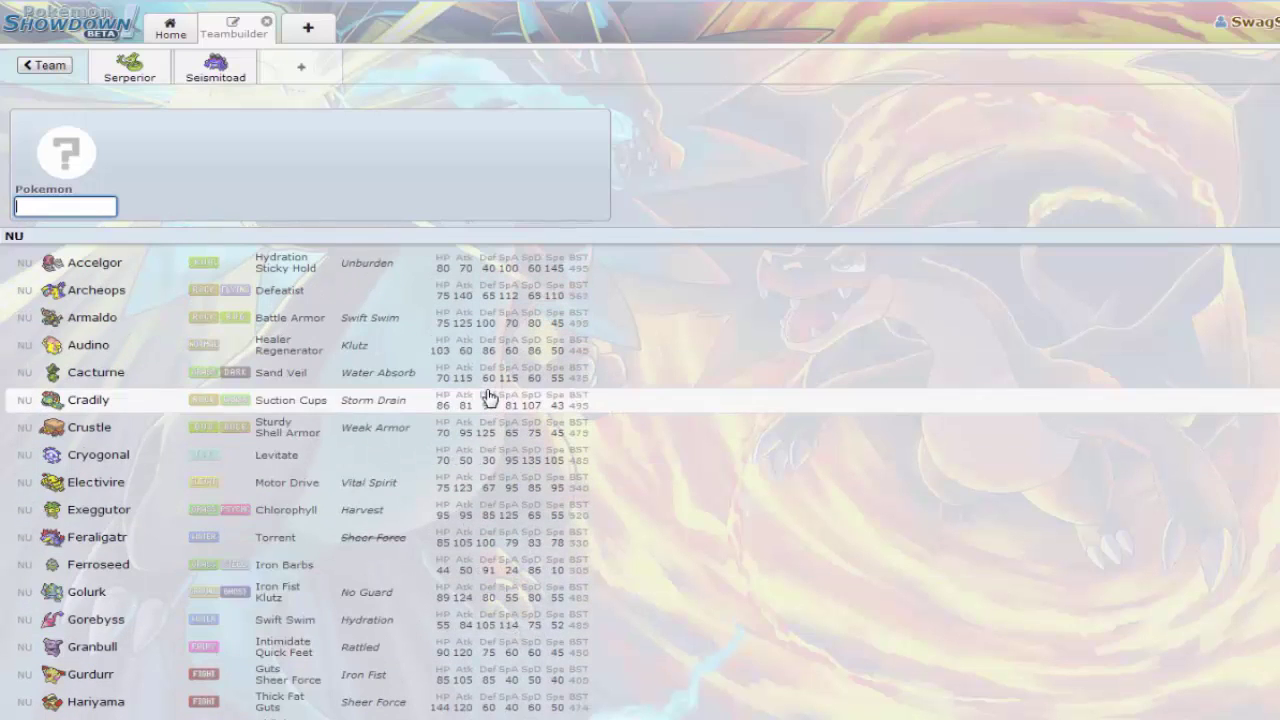
click(131, 67)
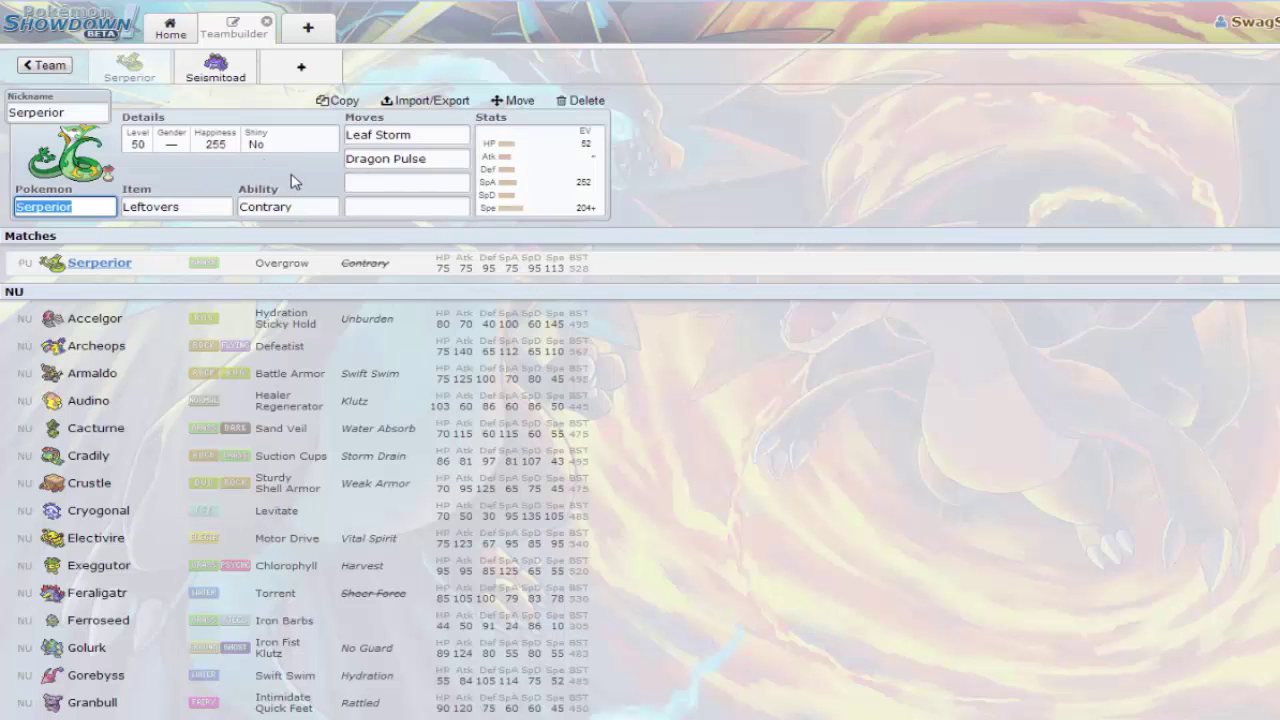
Set Serperior's third and fourth moves to Giga Drain and Hidden Power Fire
click(409, 179)
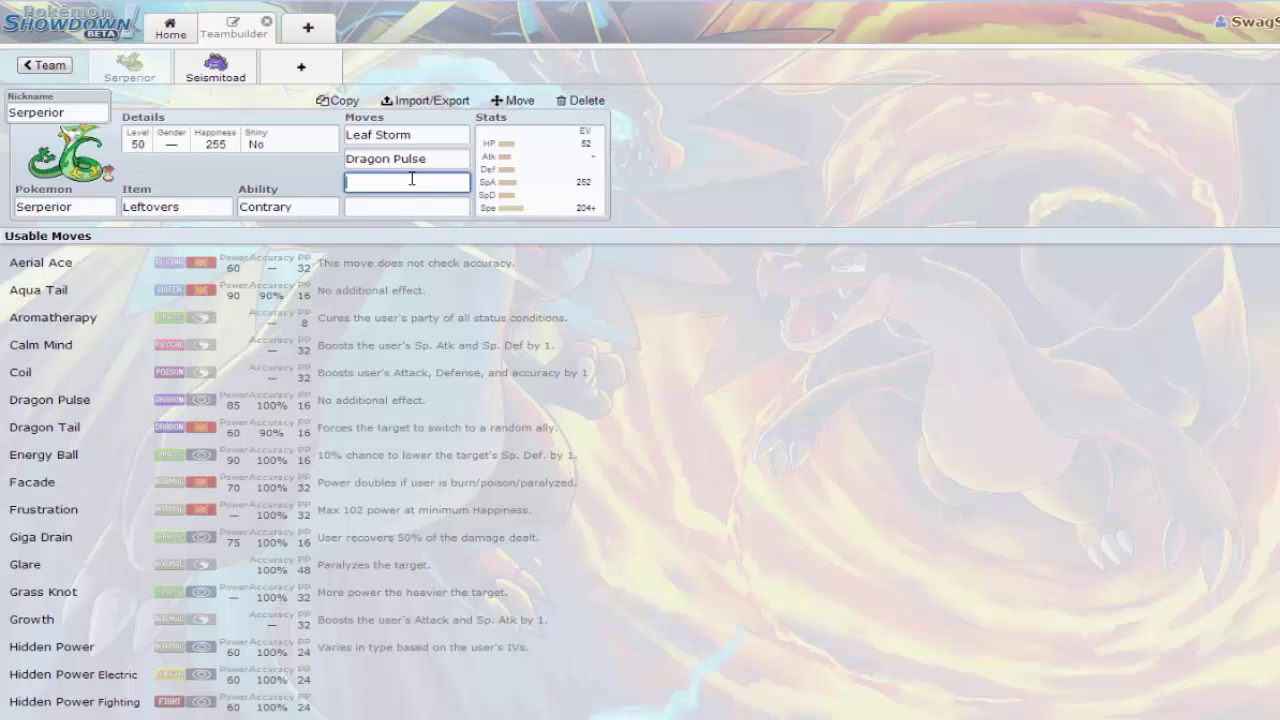
text(gig)
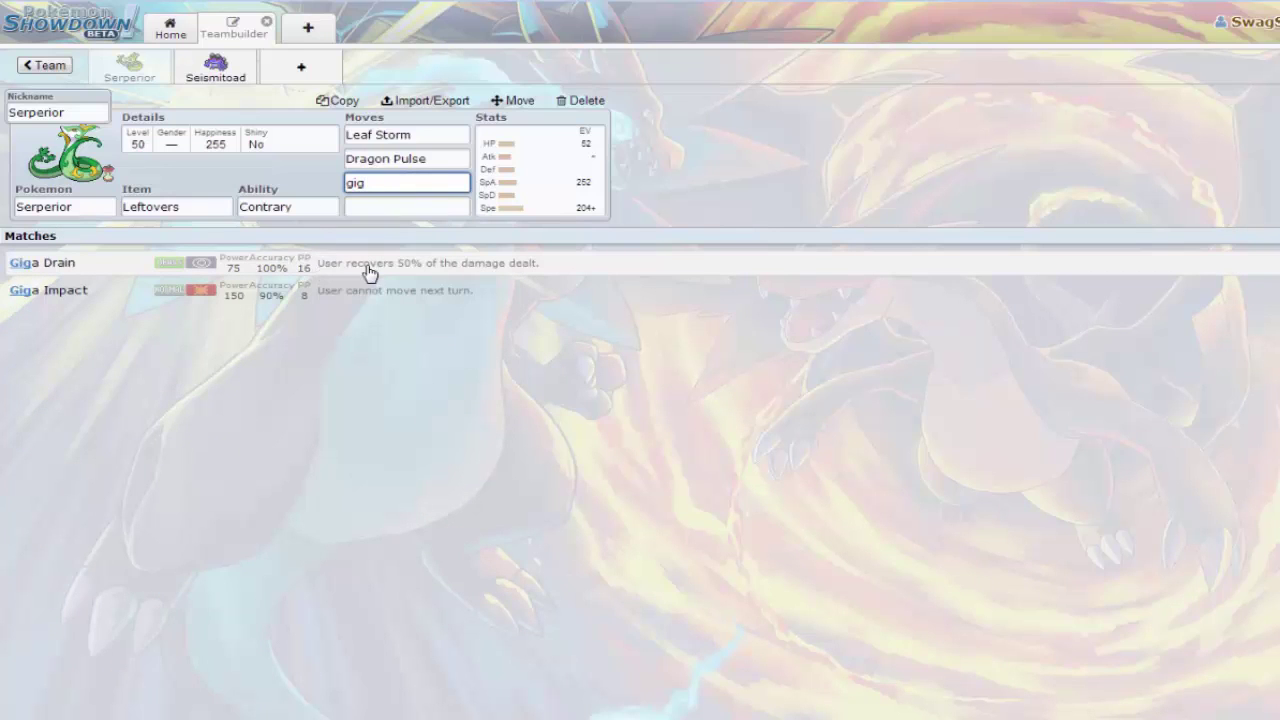
click(366, 272)
click(452, 184)
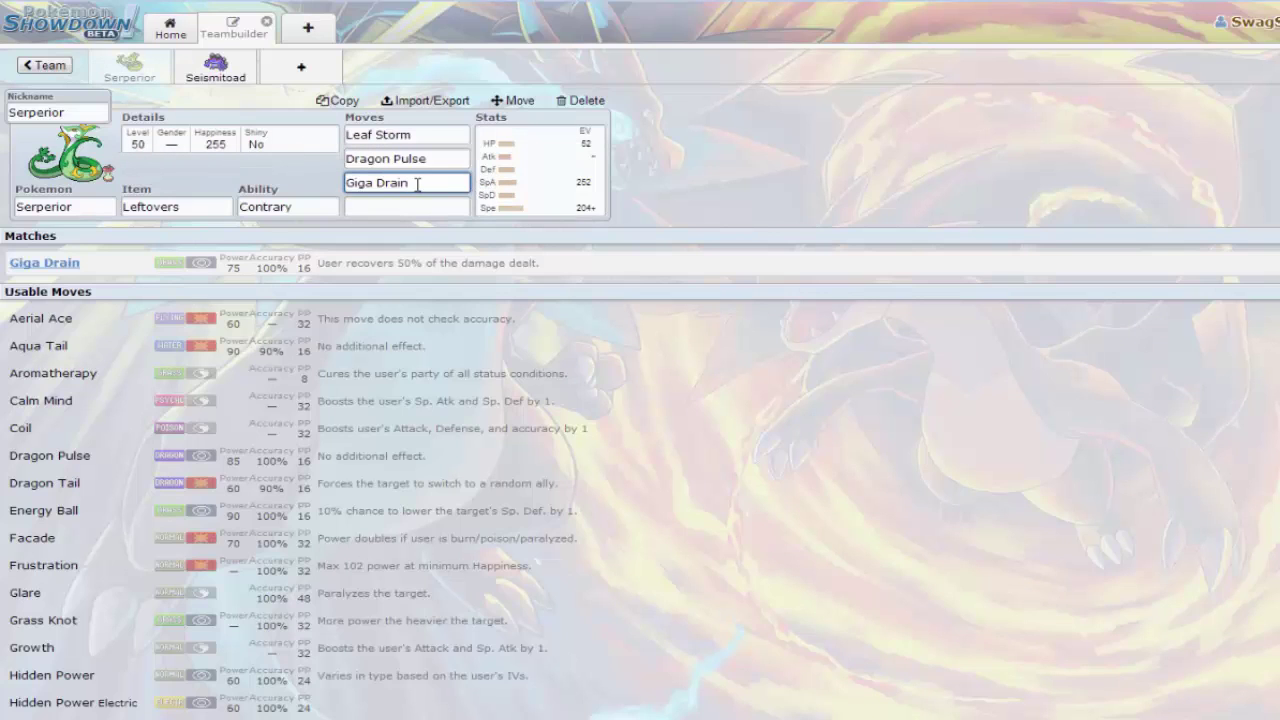
click(385, 205)
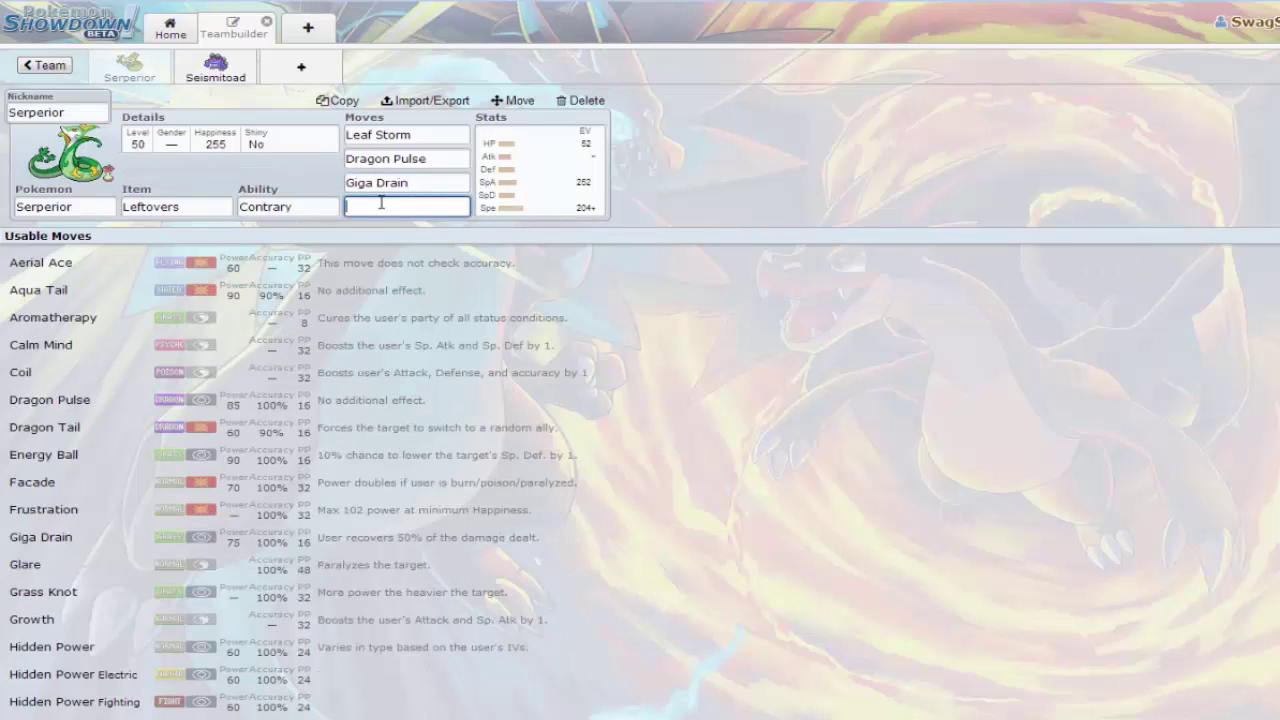
text(hidd)
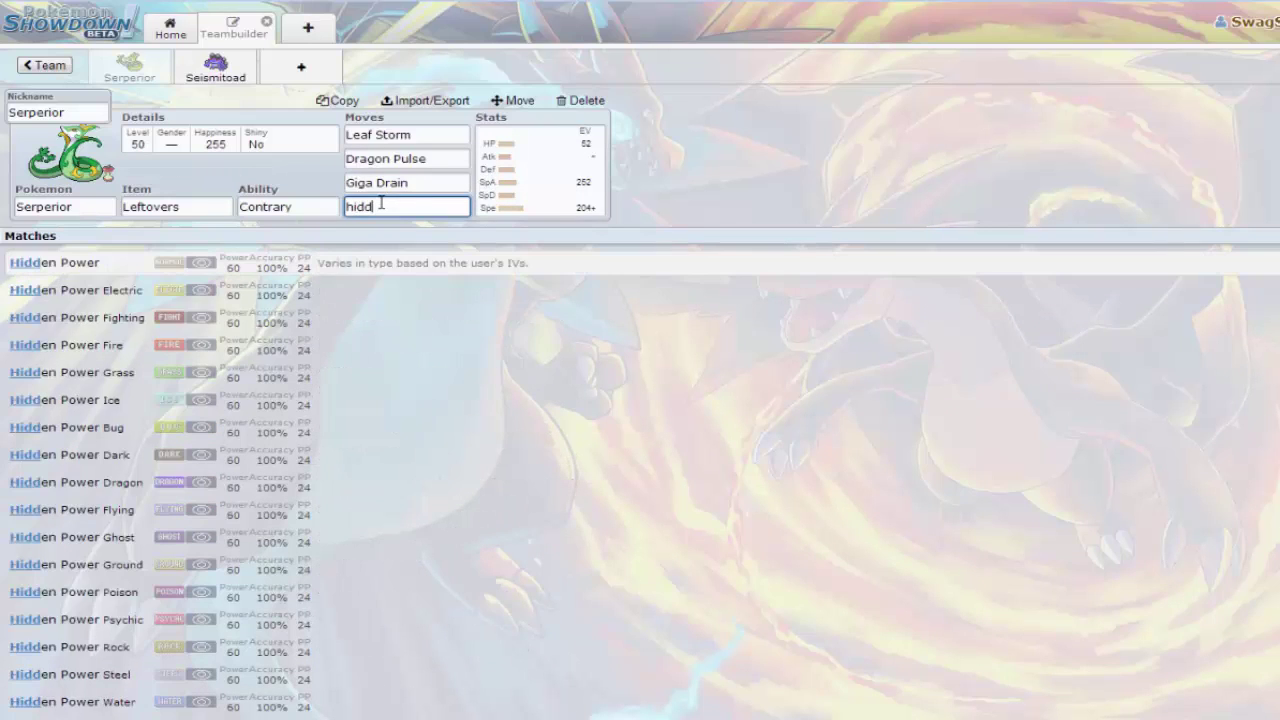
click(117, 350)
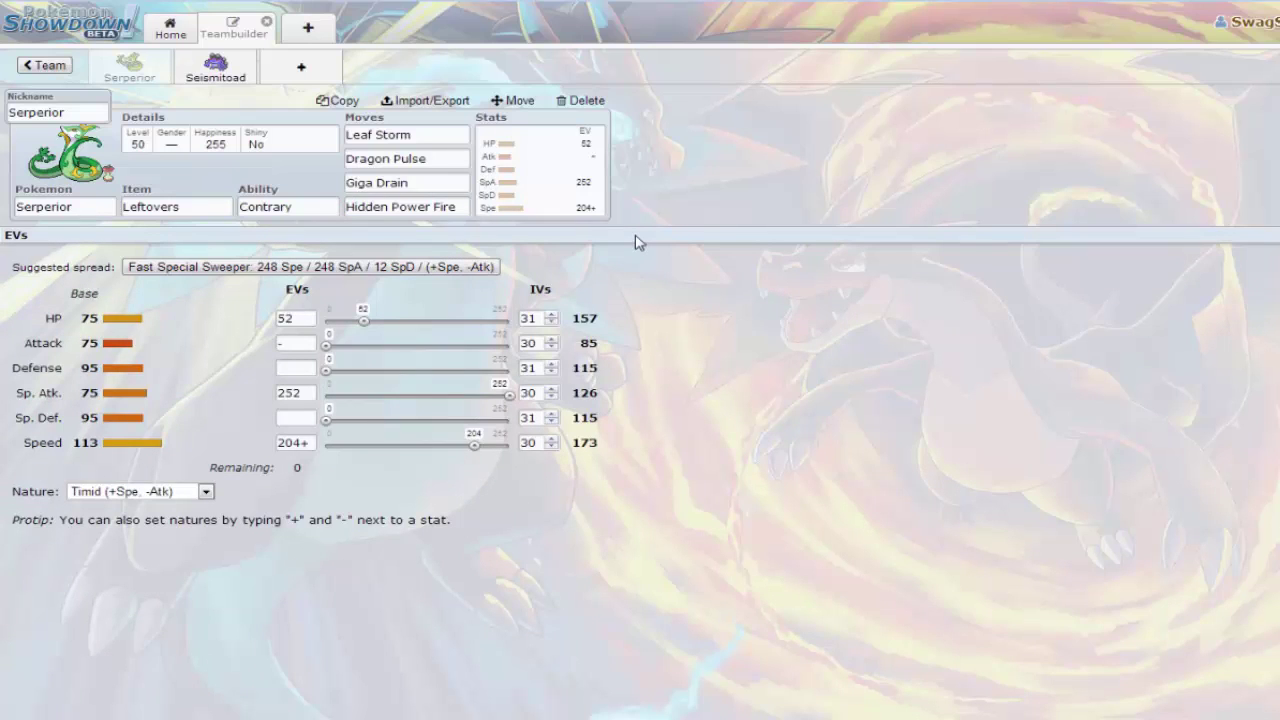
click(315, 68)
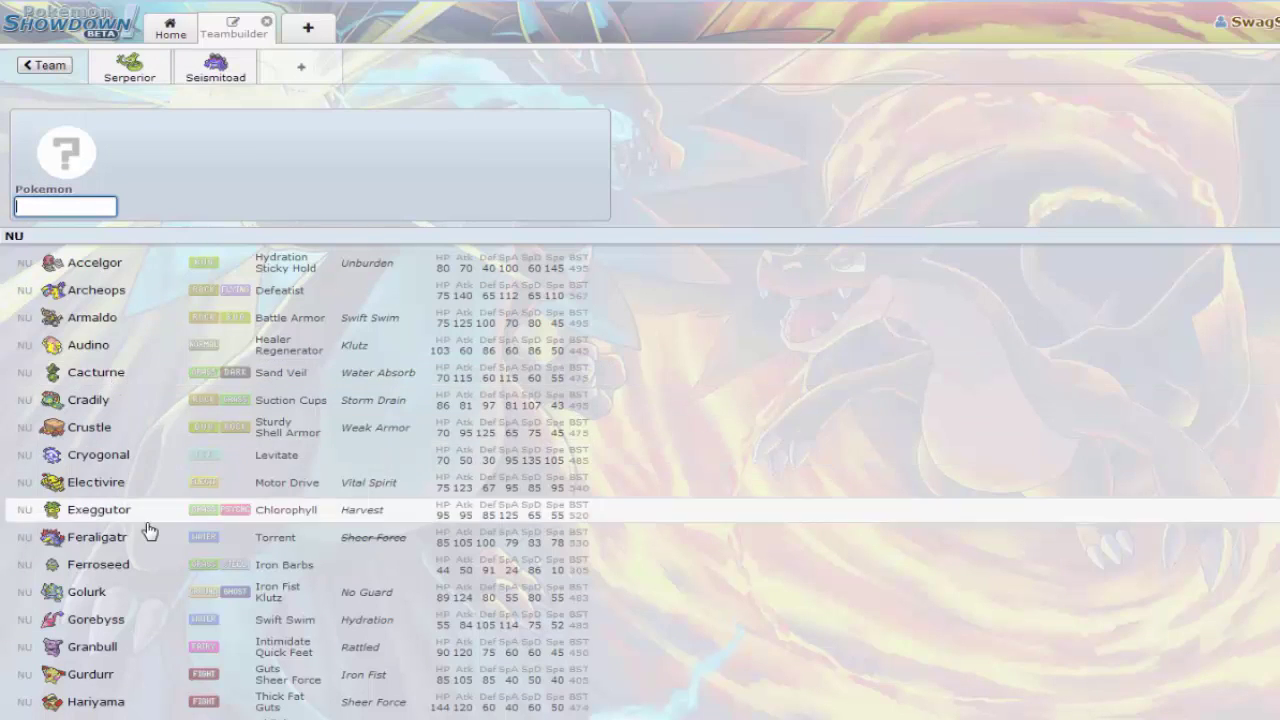
scroll(118, 443, down, 2)
scroll(118, 440, up, 2)
scroll(119, 437, down, 3)
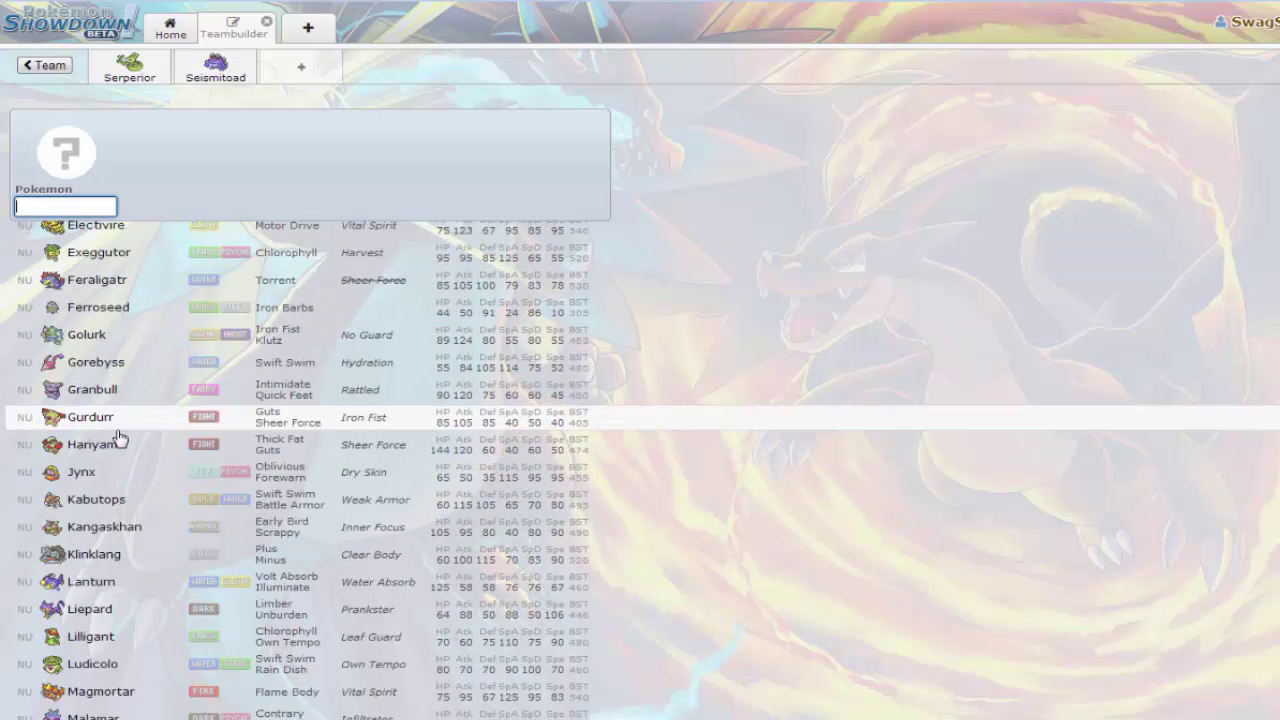
scroll(118, 440, down, 3)
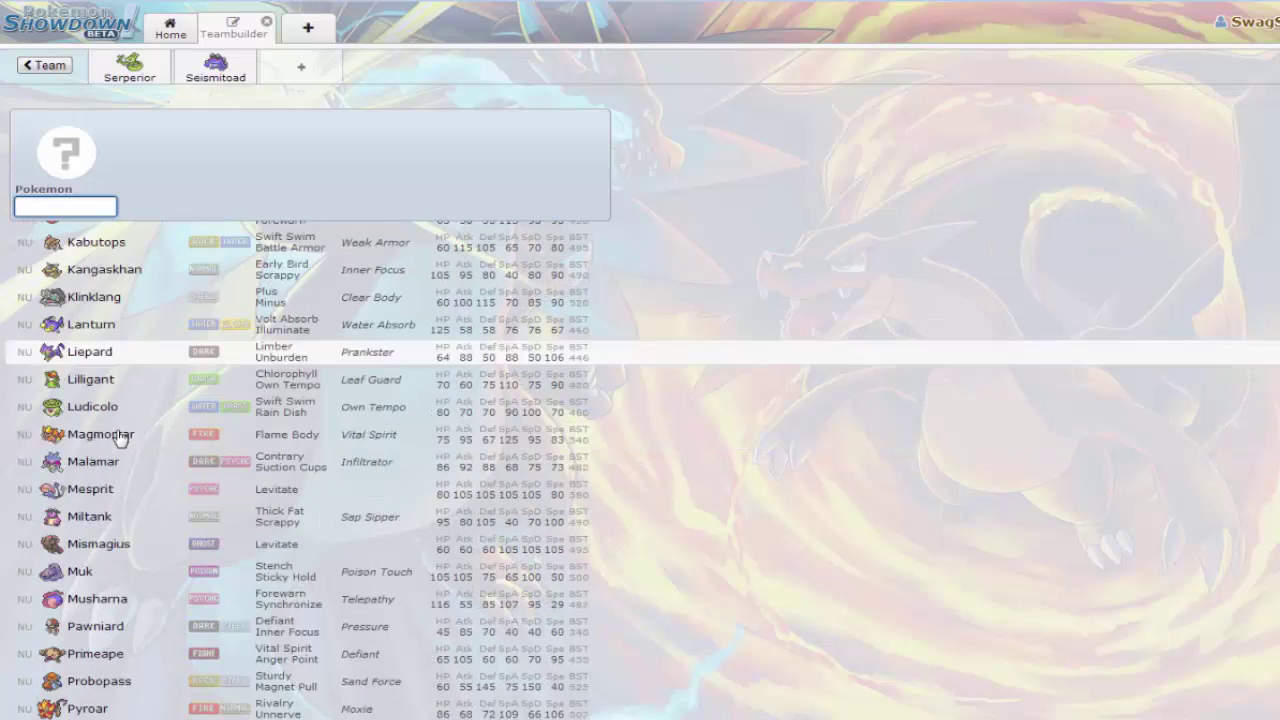
Review Serperior's Timid EV/IV spread, then move on to Seismitoad's set
click(141, 82)
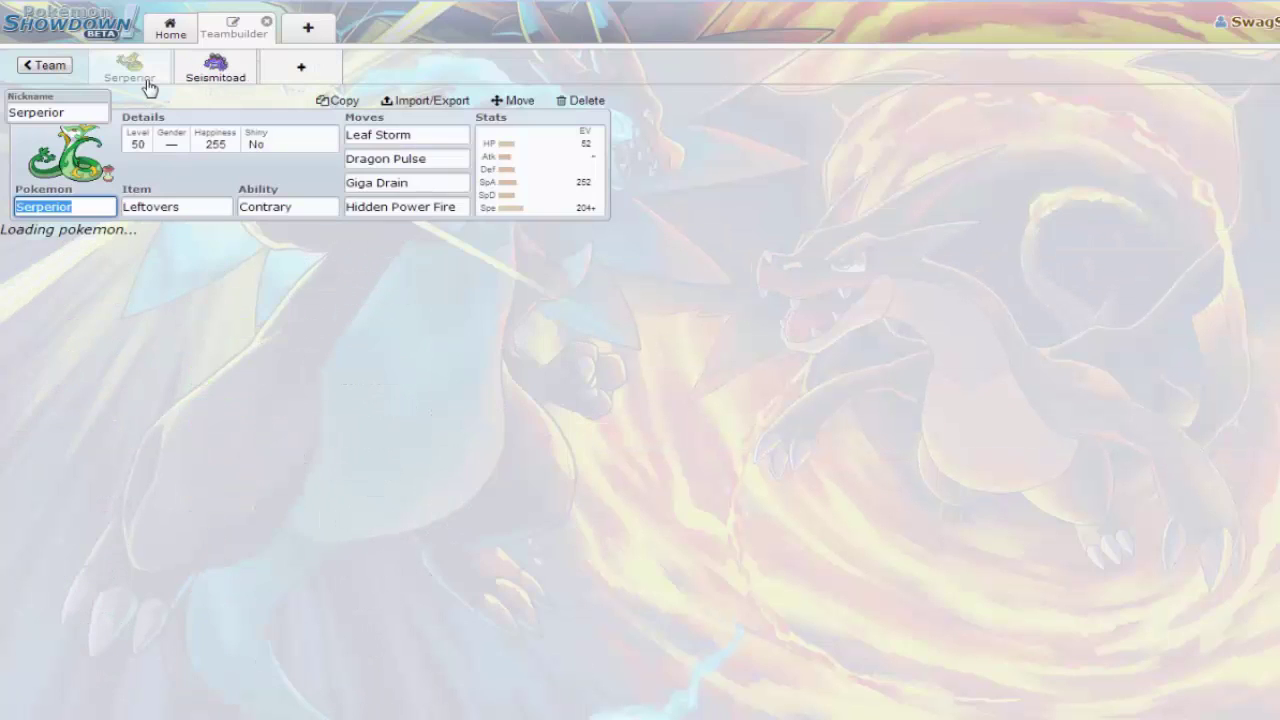
click(557, 193)
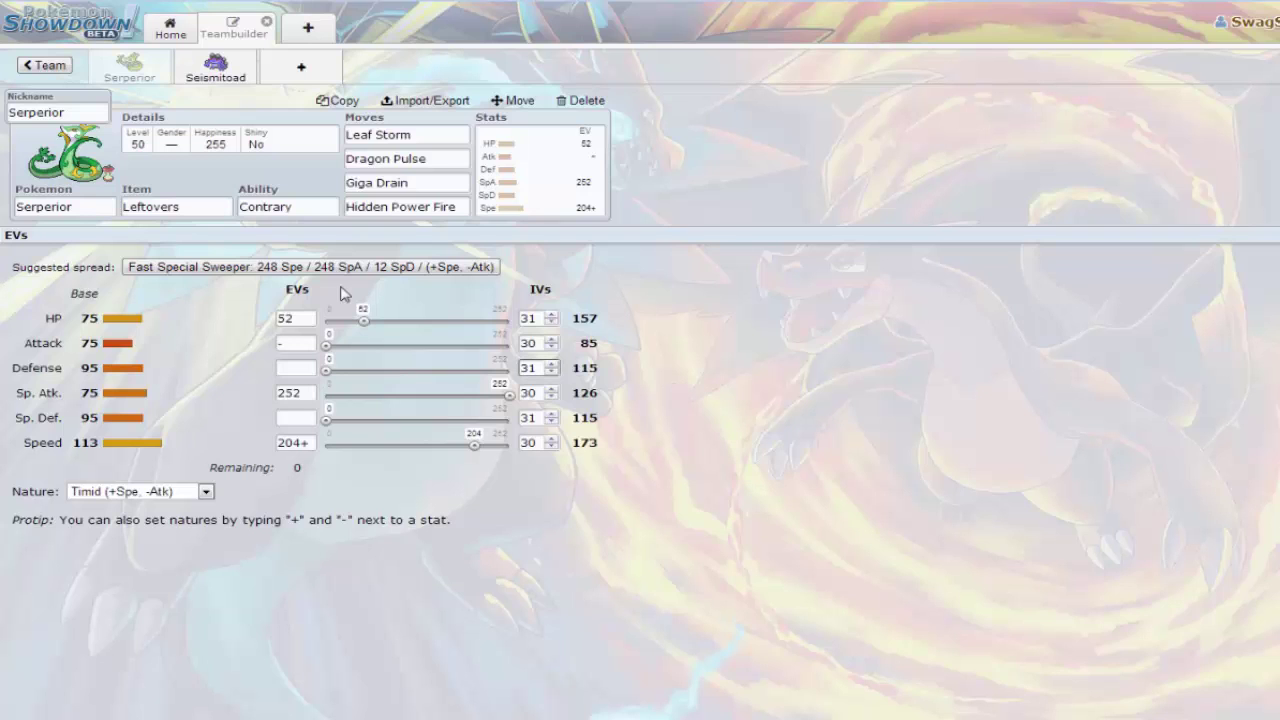
click(216, 68)
Give Seismitoad Leftovers as its held item and Water Absorb as its ability
click(137, 208)
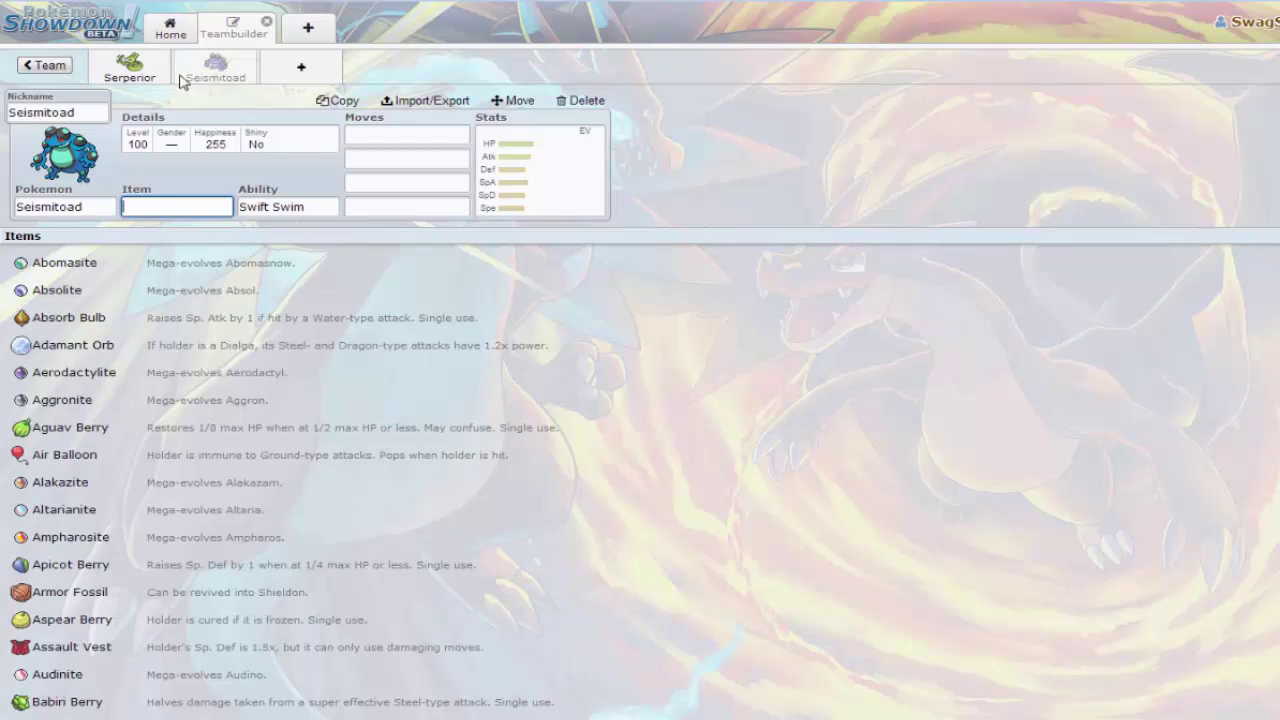
click(304, 204)
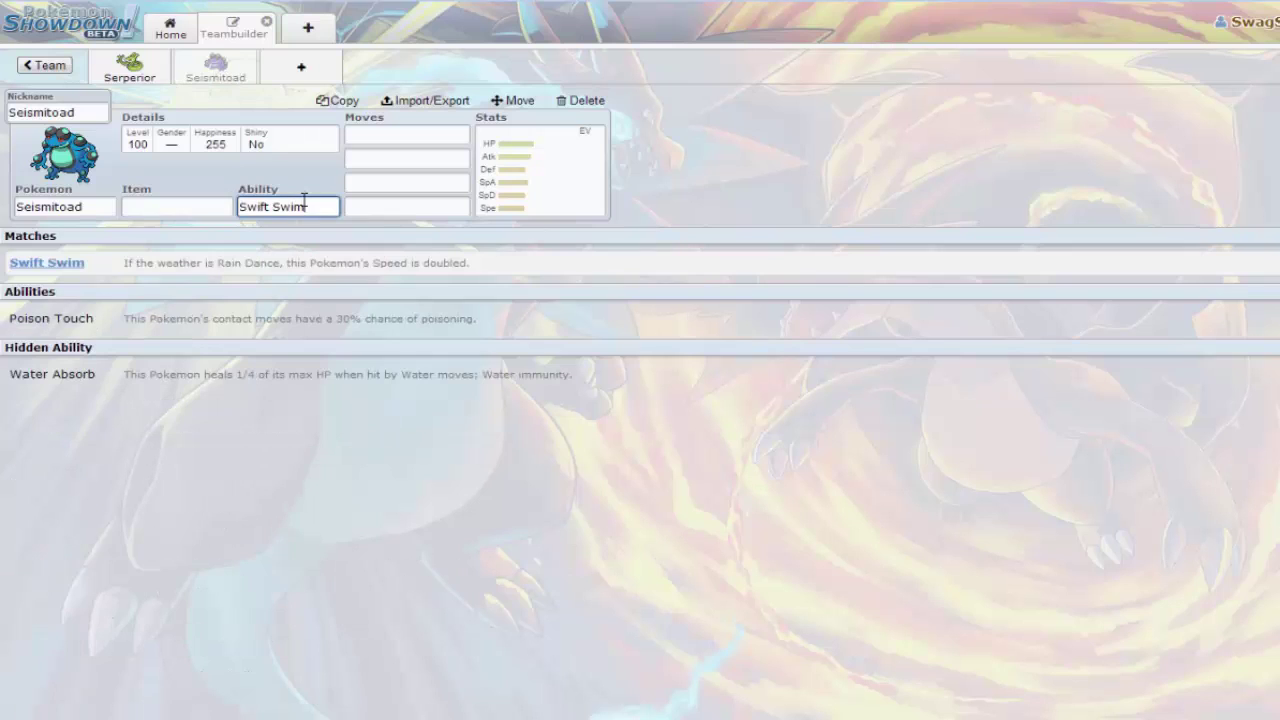
click(161, 210)
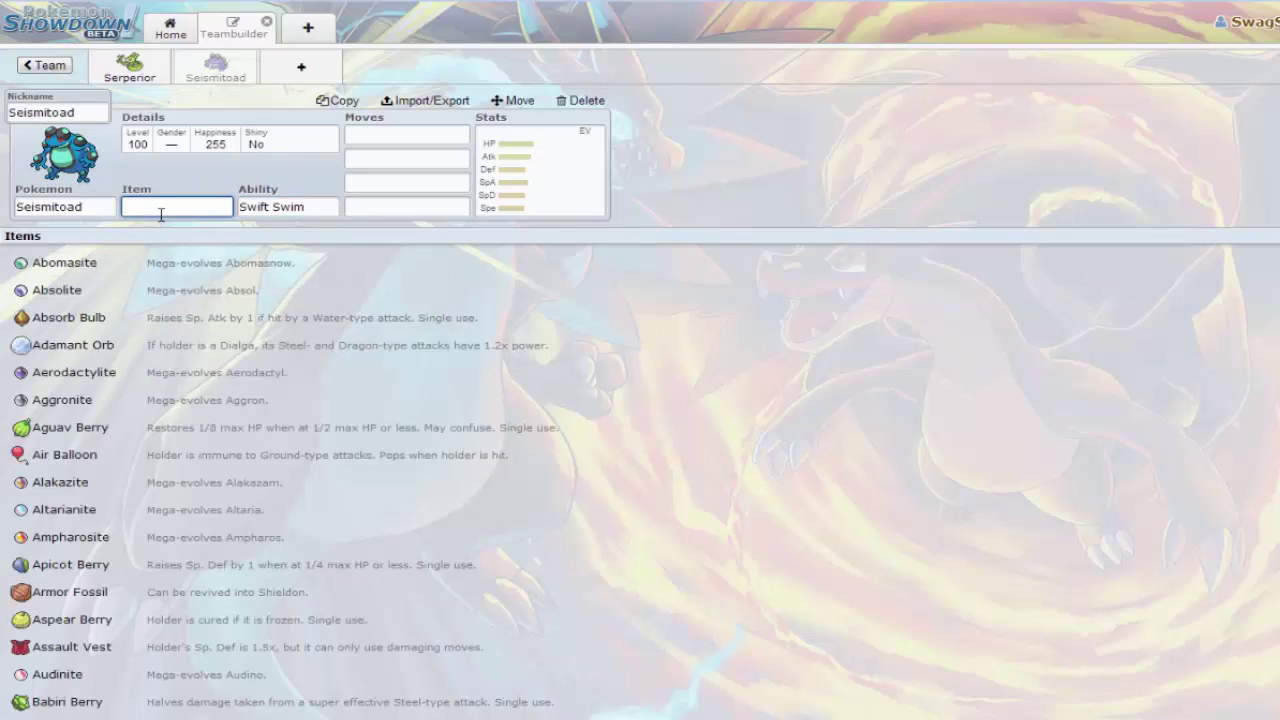
text(lef)
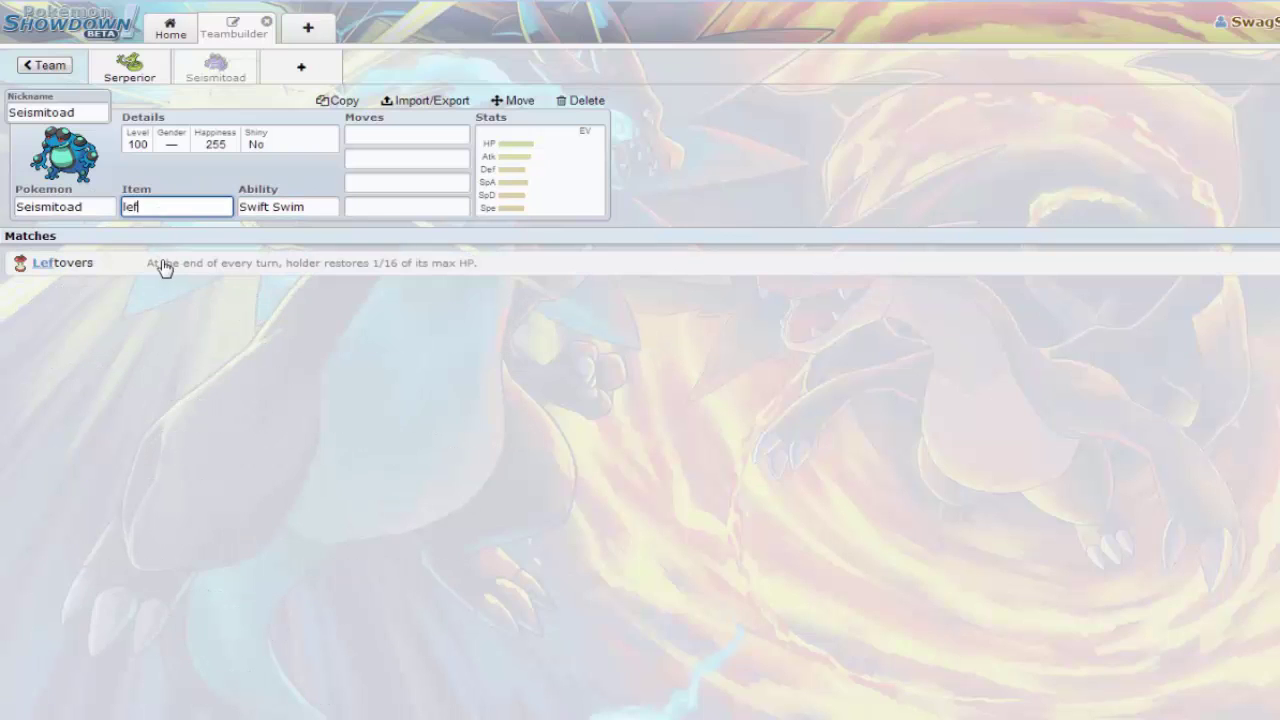
click(165, 264)
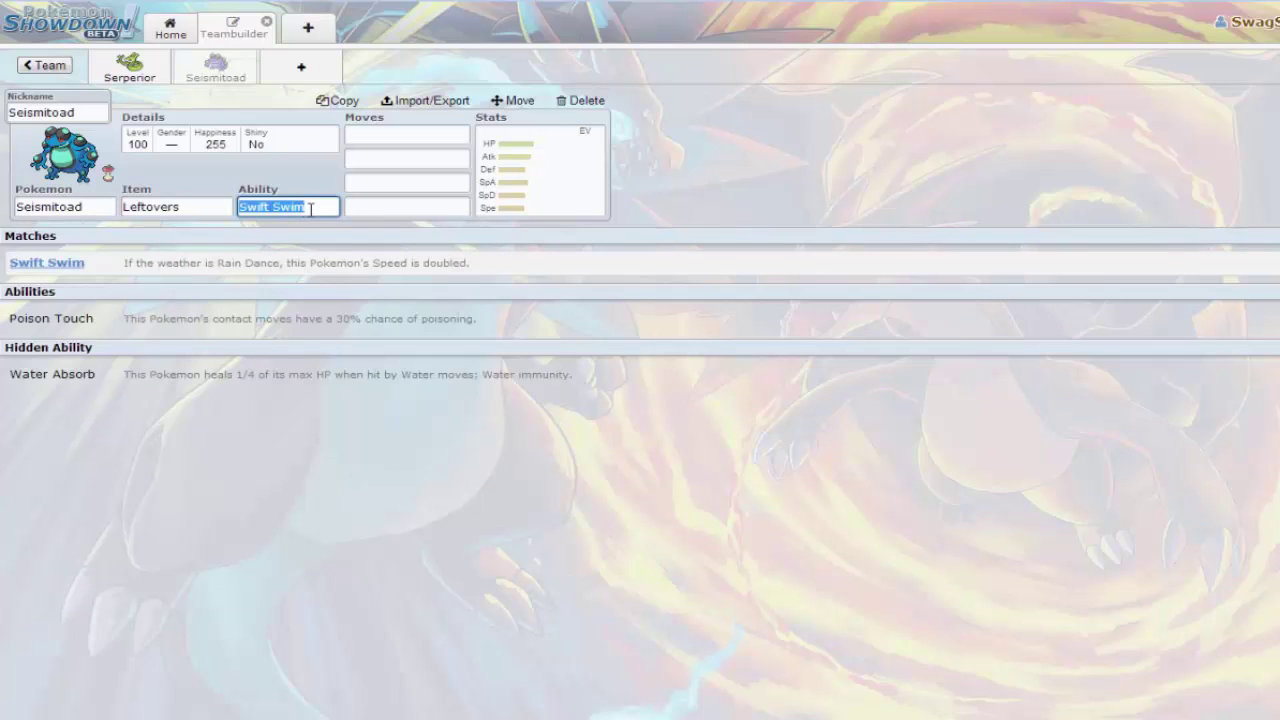
click(115, 380)
Set Seismitoad's level to 50 in its details
click(150, 140)
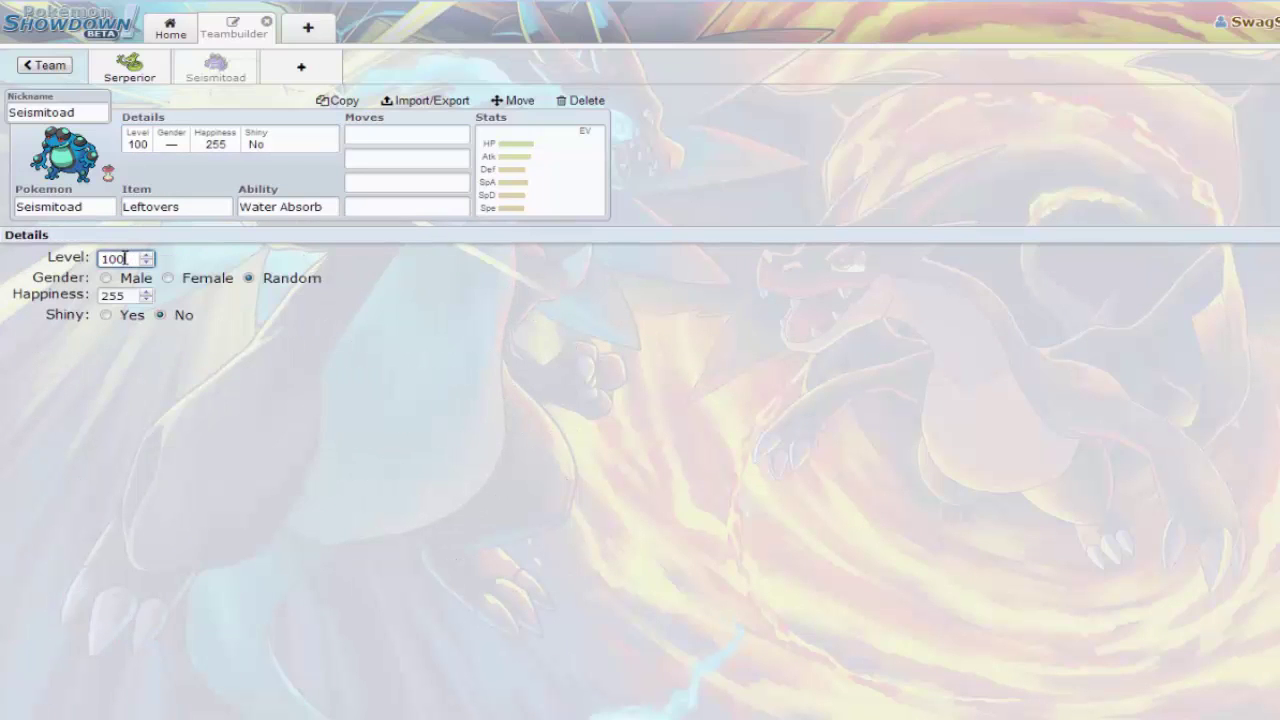
double_click(106, 258)
text(50)
click(285, 207)
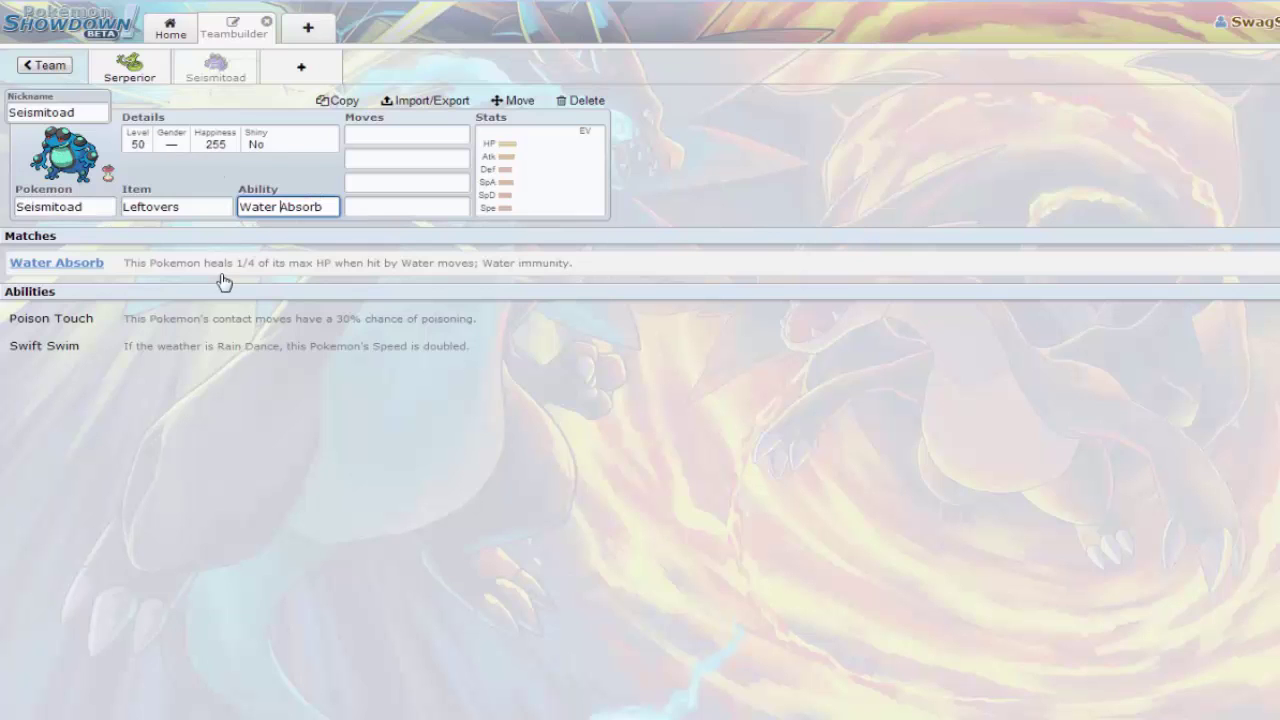
Check Seismitoad's moves and abilities, then browse Serperior's held item list
click(395, 137)
click(302, 208)
click(145, 77)
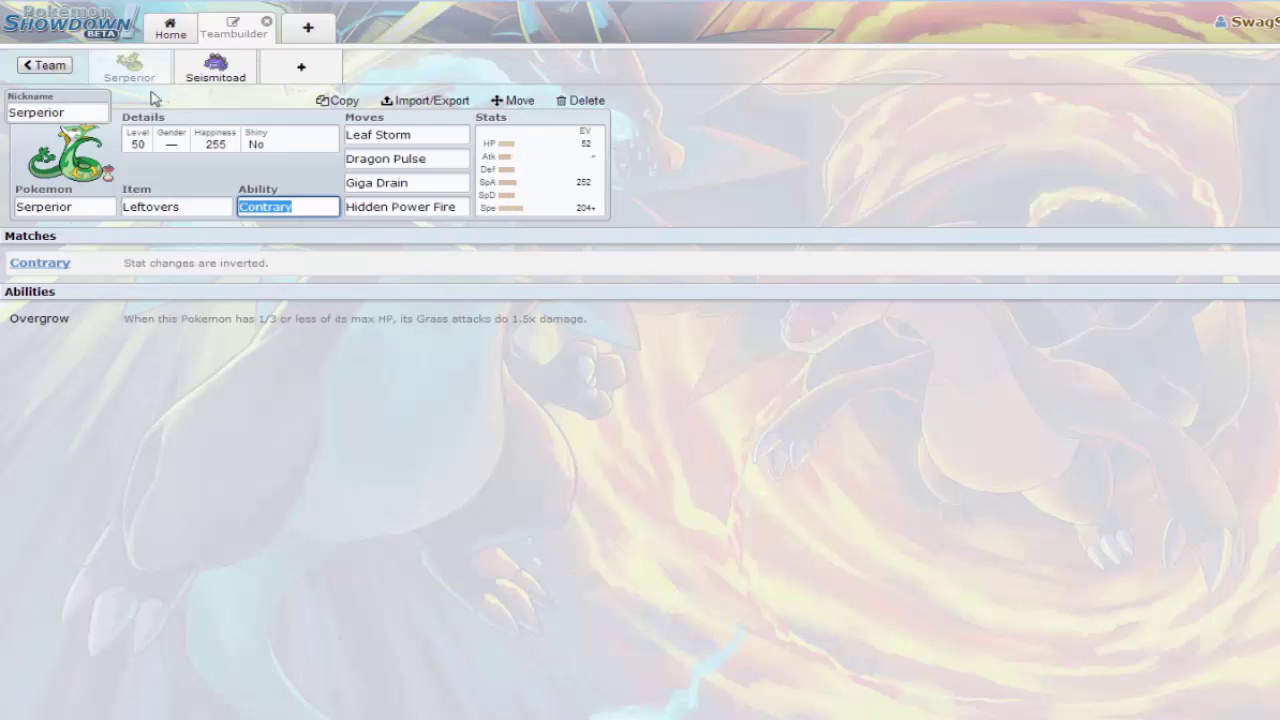
click(188, 204)
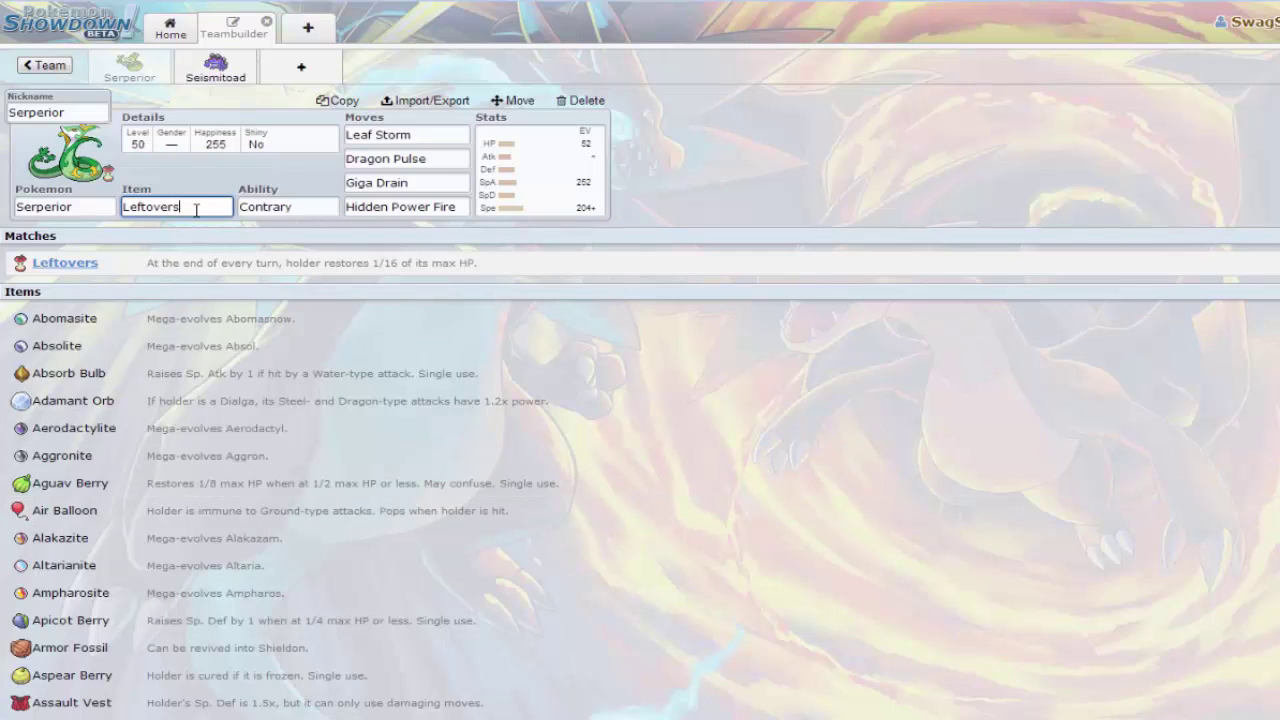
scroll(222, 378, down, 1)
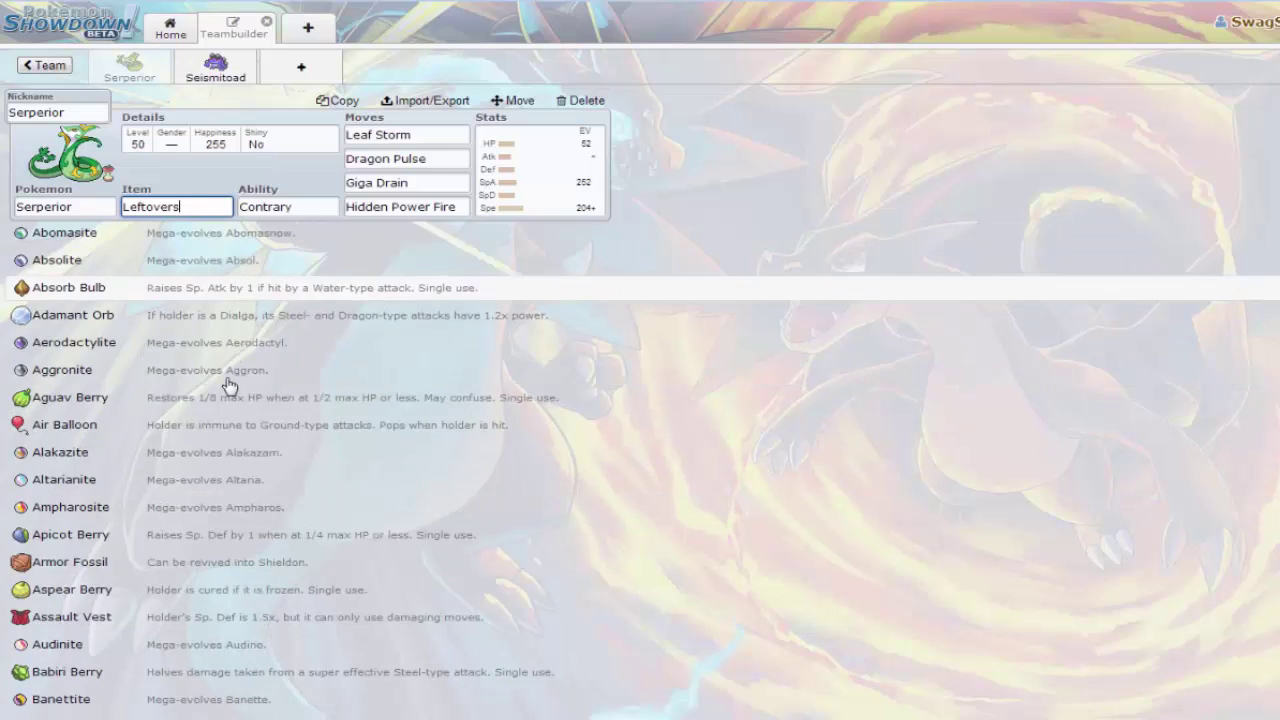
scroll(222, 378, down, 1)
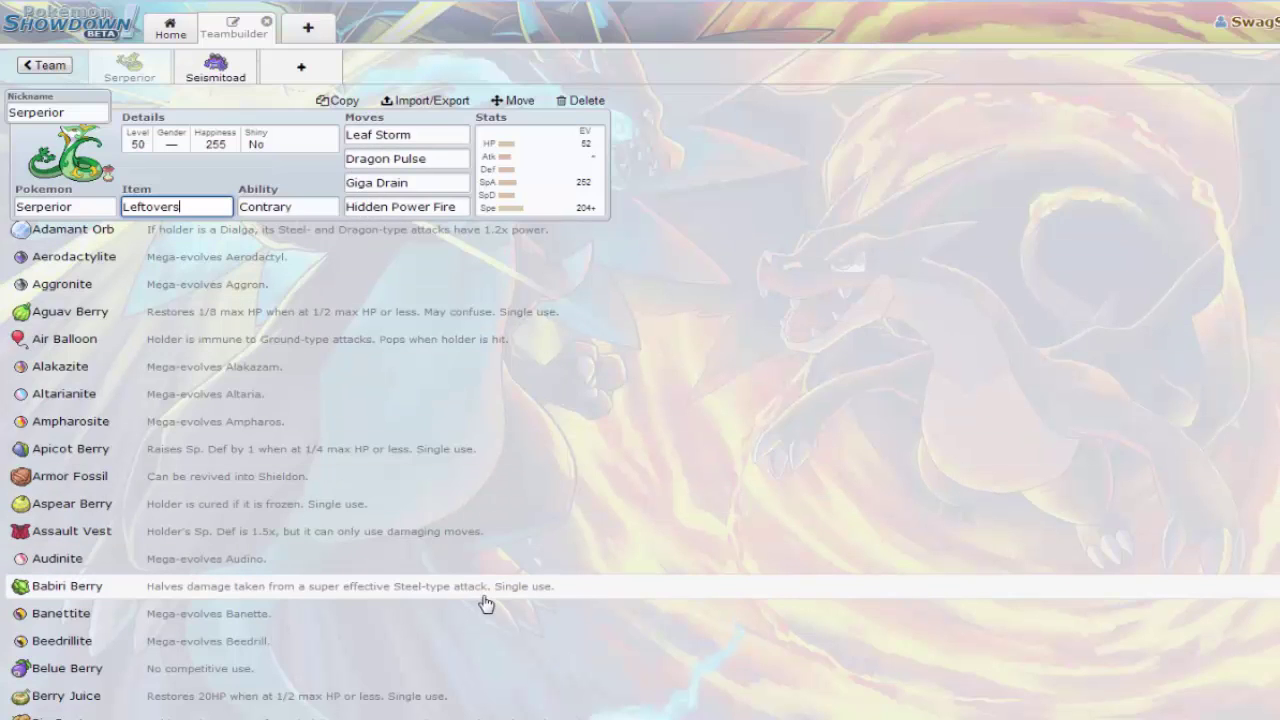
scroll(405, 557, up, 2)
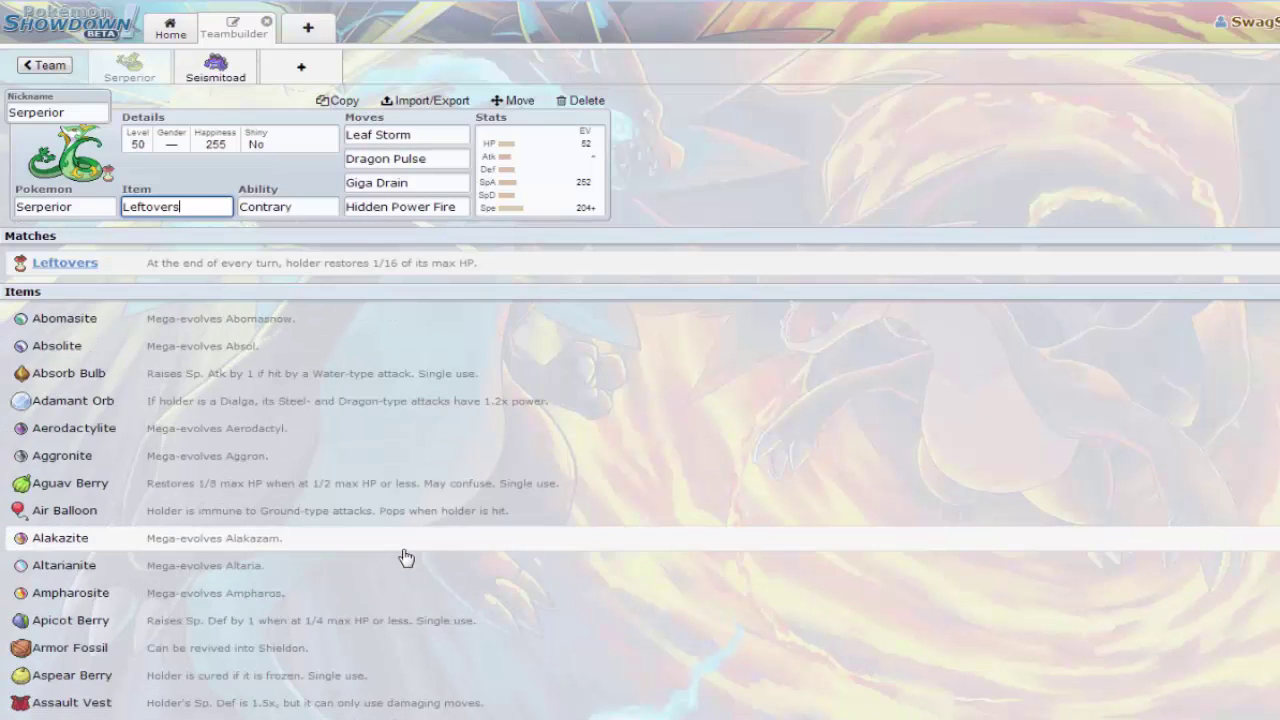
Fix Serperior's nickname to 'MyAnaconda' and set its gender to Male
click(78, 116)
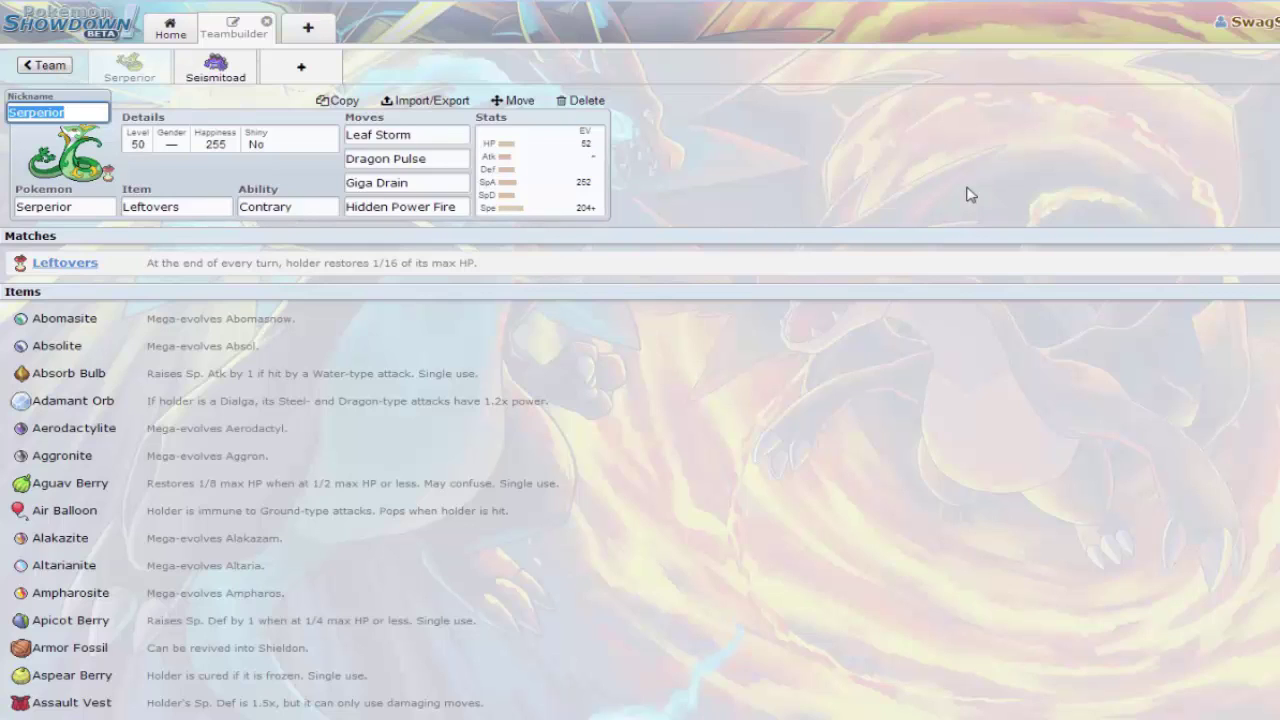
text(Myl)
key(BackSpace)
text(annoconda)
key(Left)
key(Left)
key(Left)
key(Left)
key(Left)
key(Left)
key(Left)
key(BackSpace)
key(BackSpace)
text(A)
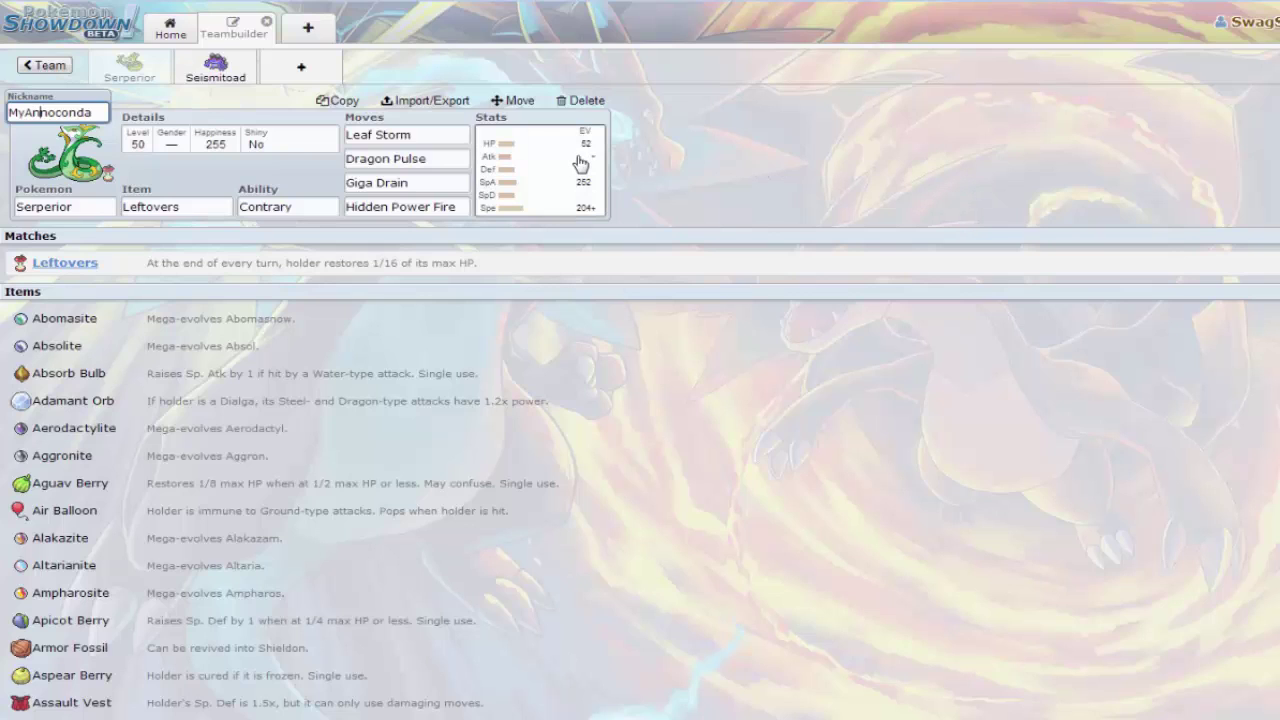
key(BackSpace)
key(Left)
key(Left)
key(Left)
key(End)
key(Left)
key(Left)
key(Left)
key(Left)
key(Left)
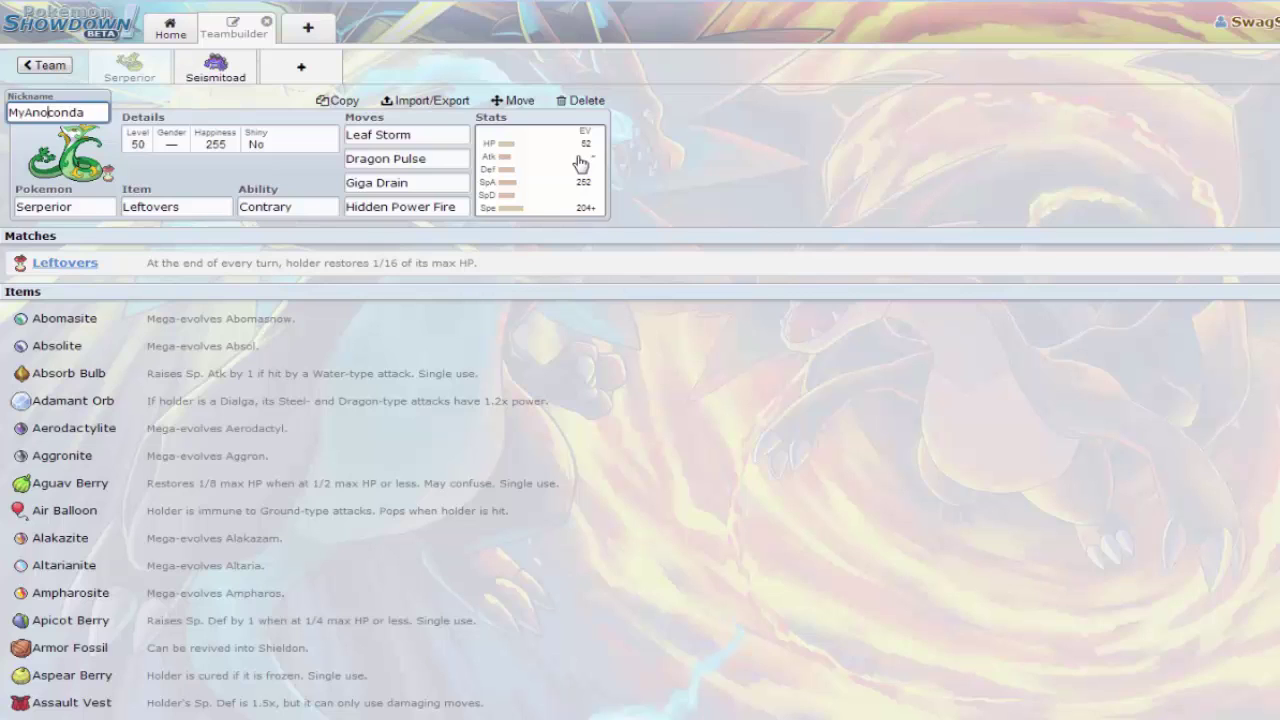
click(185, 153)
click(120, 278)
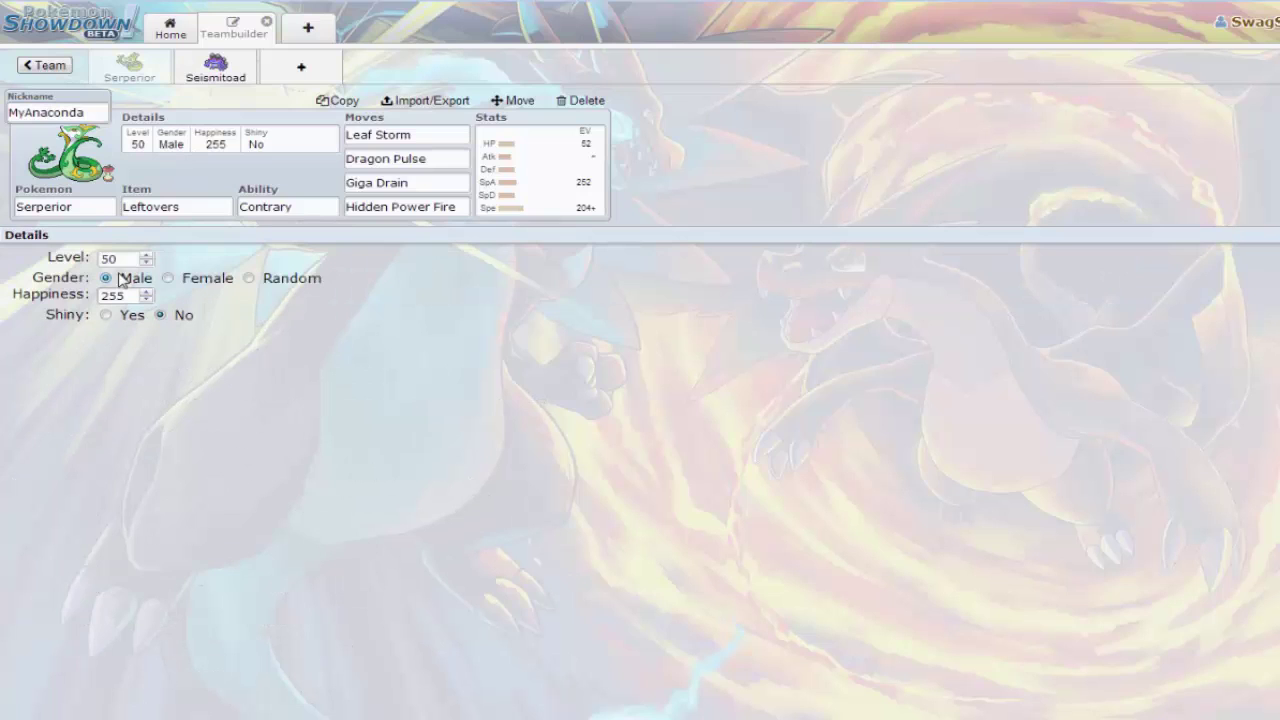
Open Seismitoad's set and replace its nickname with 'Polietoad'
click(229, 78)
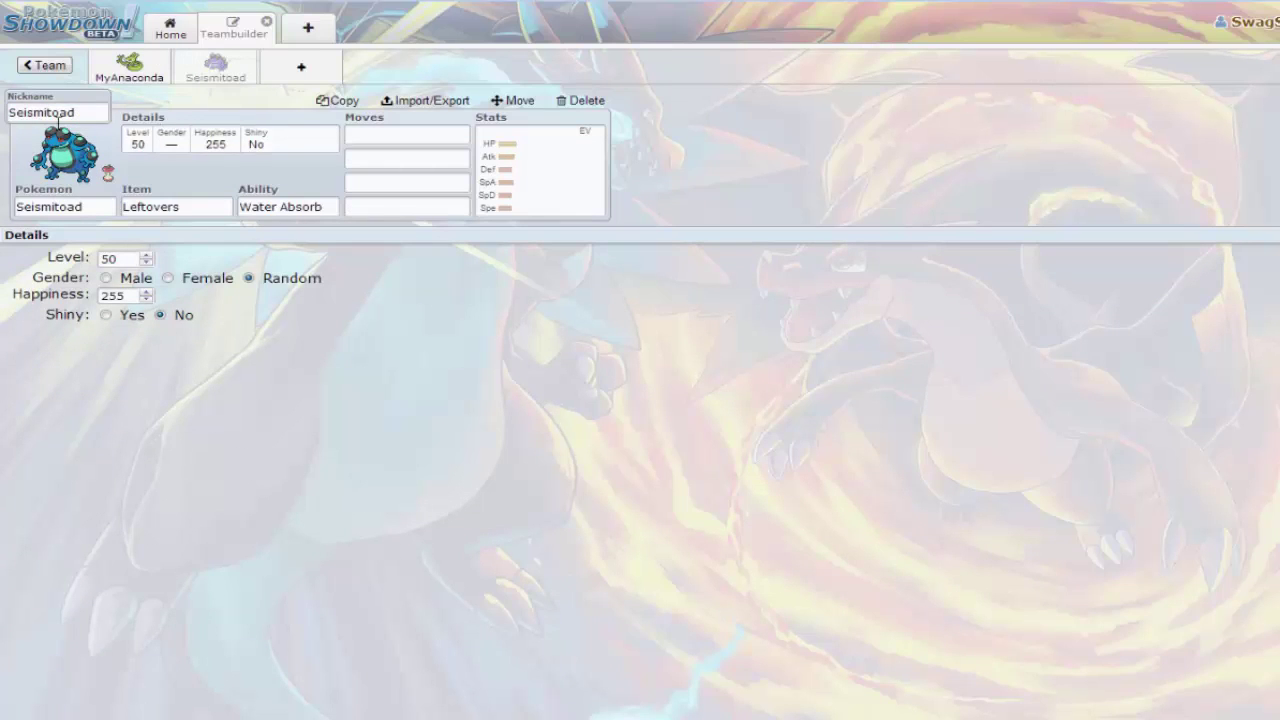
double_click(79, 120)
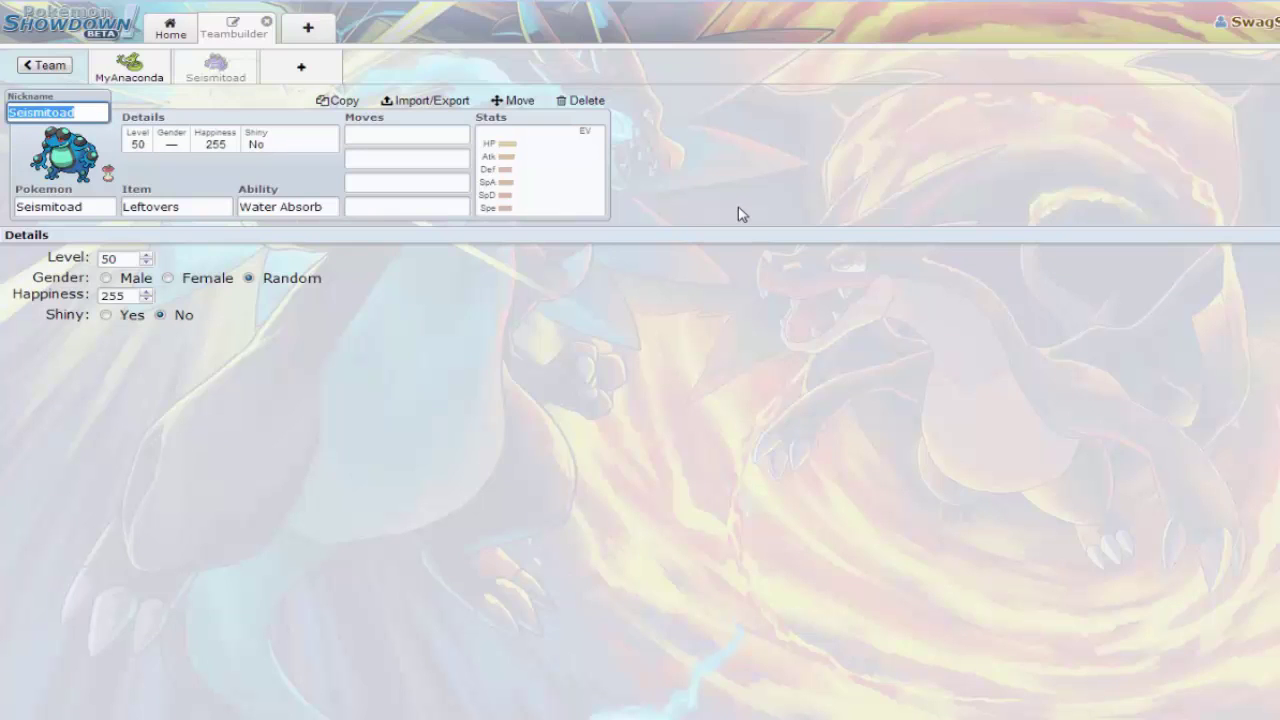
text(KingToad)
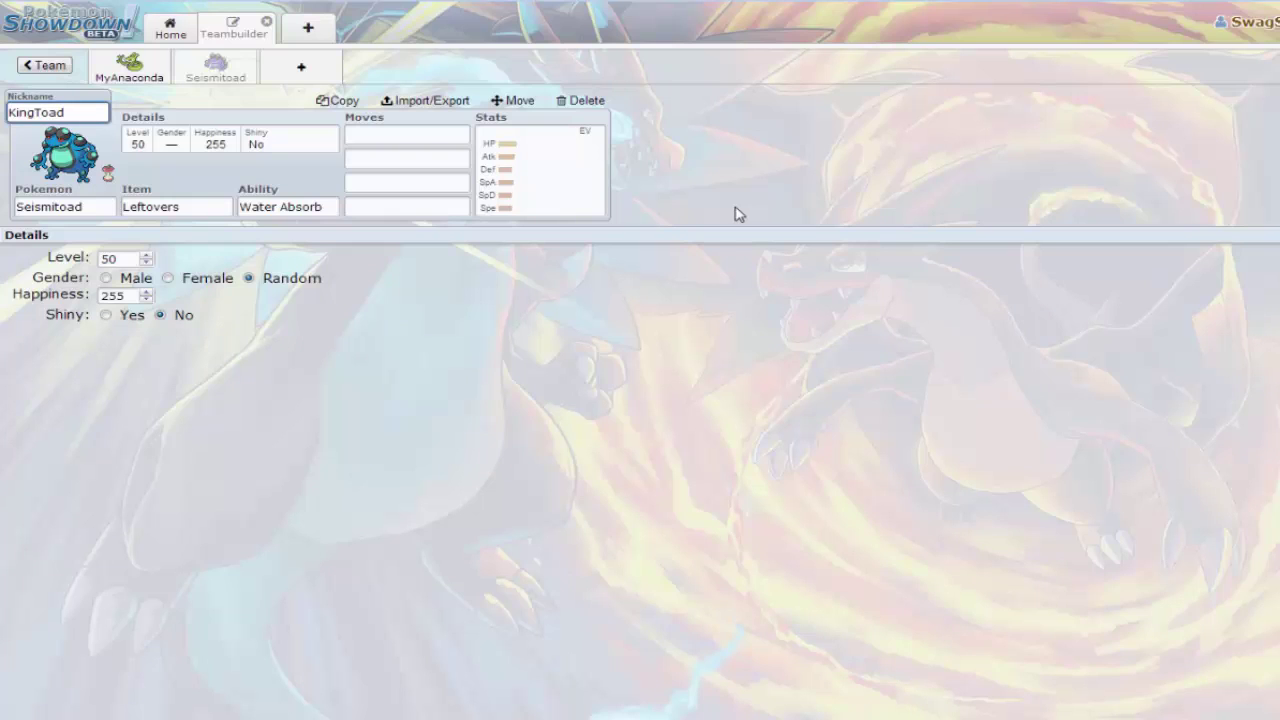
key(BackSpace)
key(BackSpace)
key(BackSpace)
key(BackSpace)
key(BackSpace)
key(BackSpace)
key(BackSpace)
key(BackSpace)
text(Pl)
text(ol)
text(it)
text(toad)
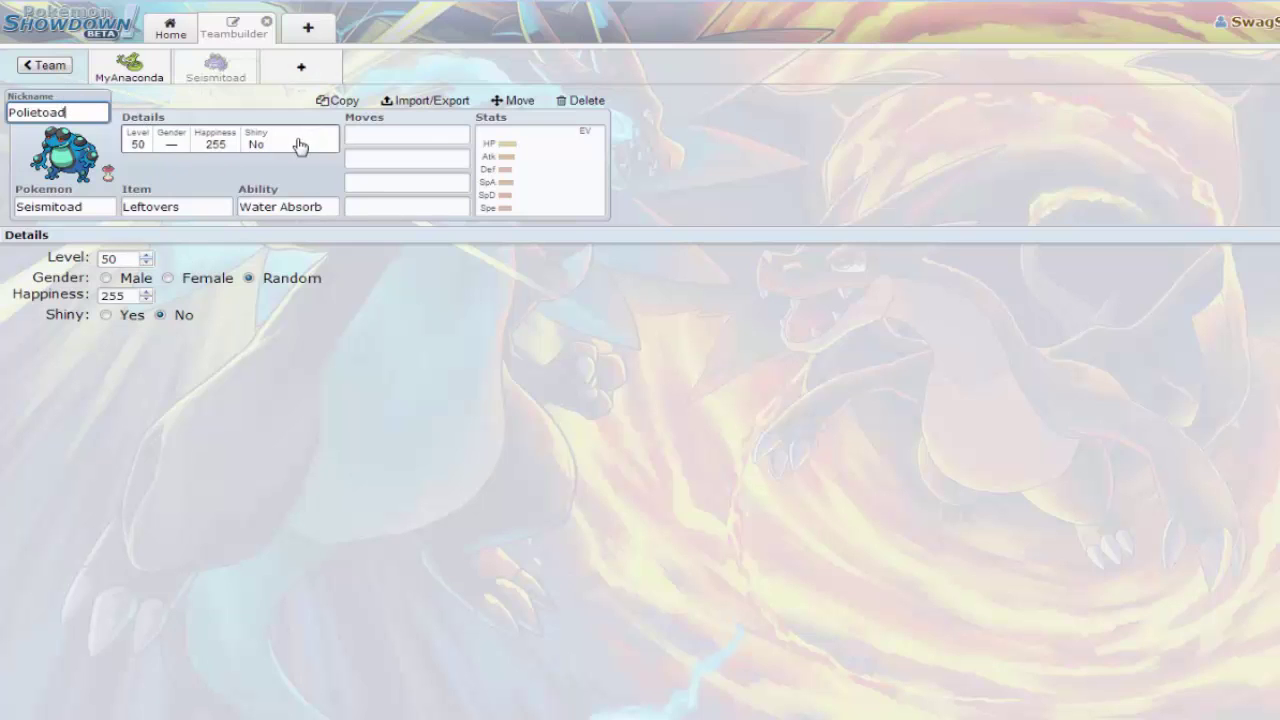
Make Scald Polietoad's first move and Knock Off its second move
click(364, 134)
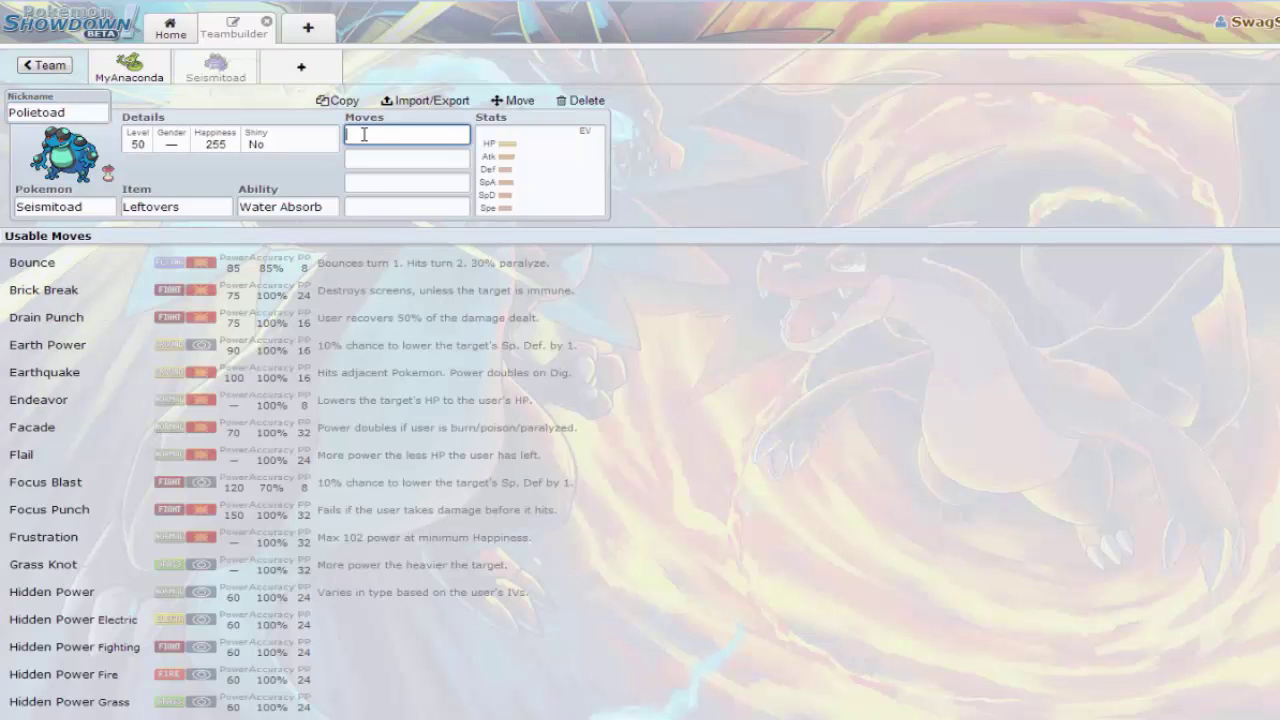
text(scald)
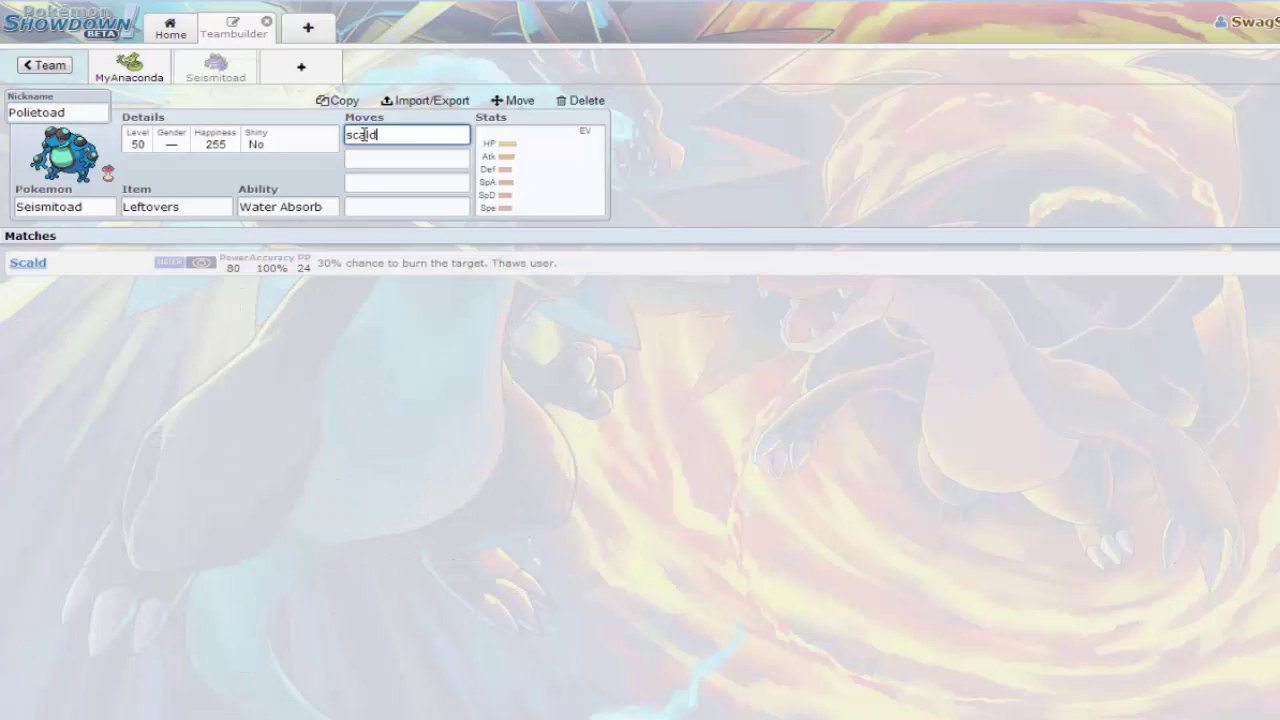
click(128, 268)
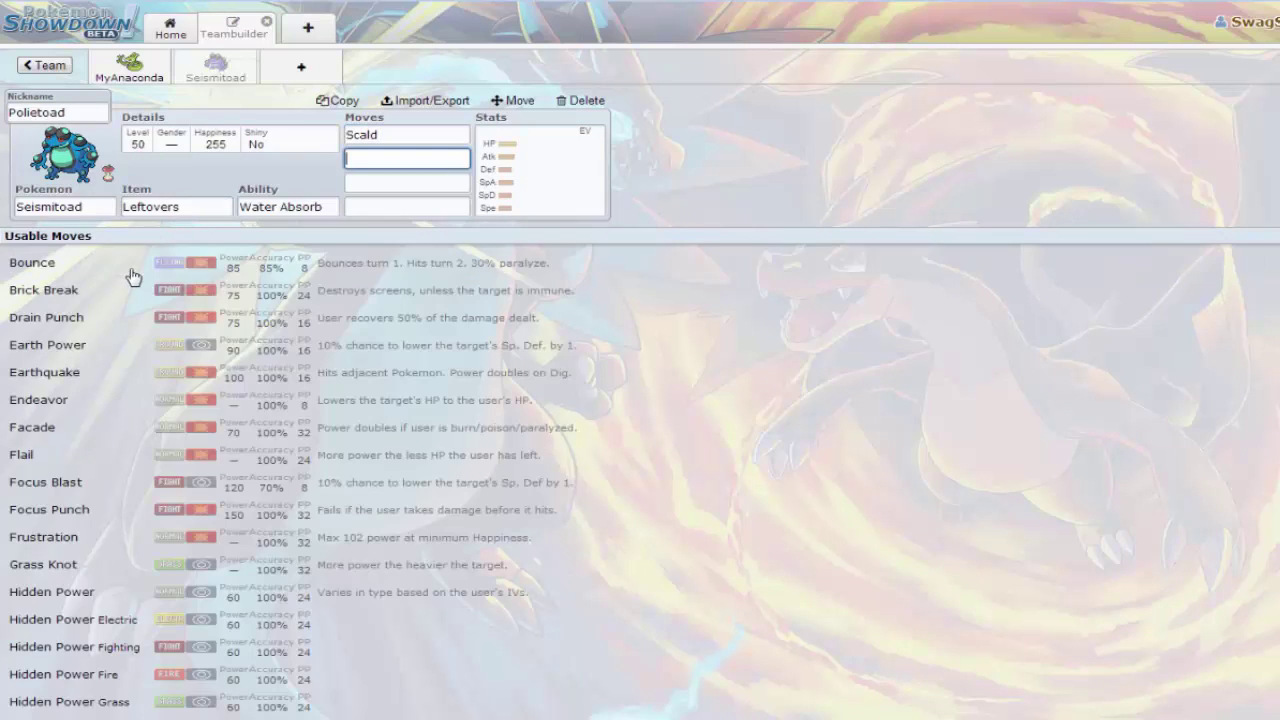
click(374, 136)
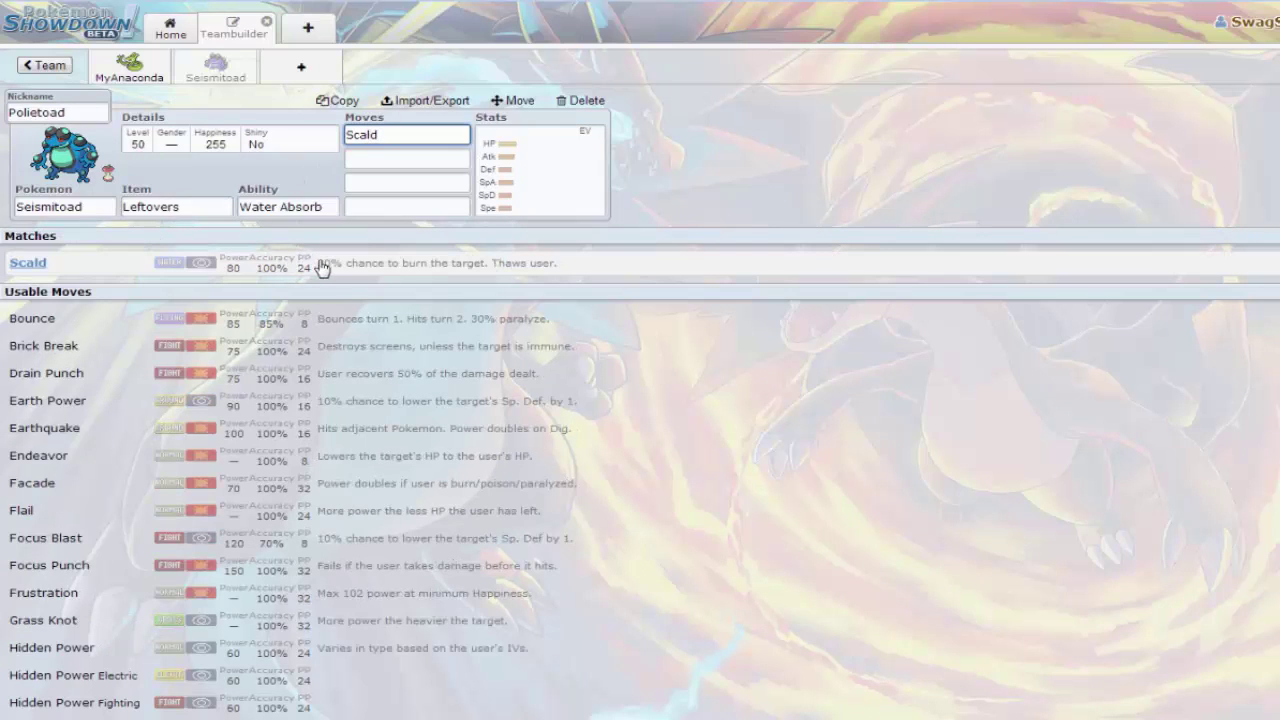
click(363, 155)
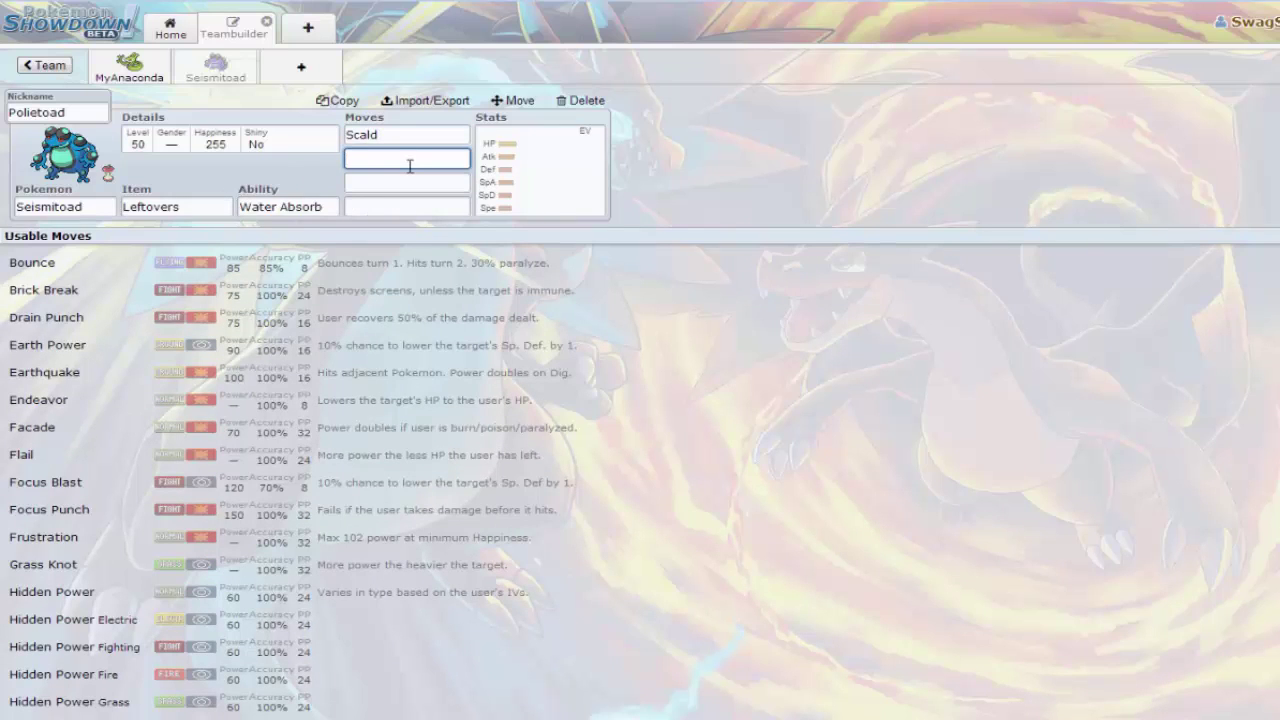
text(knock)
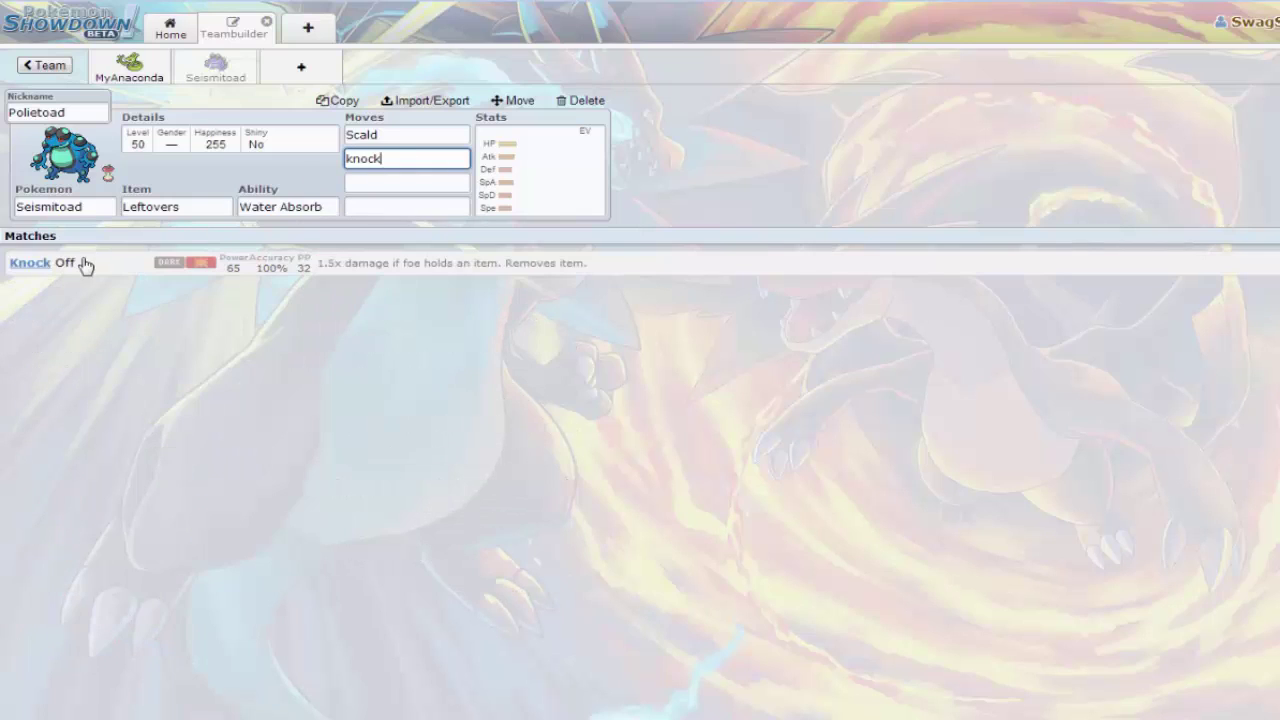
click(86, 265)
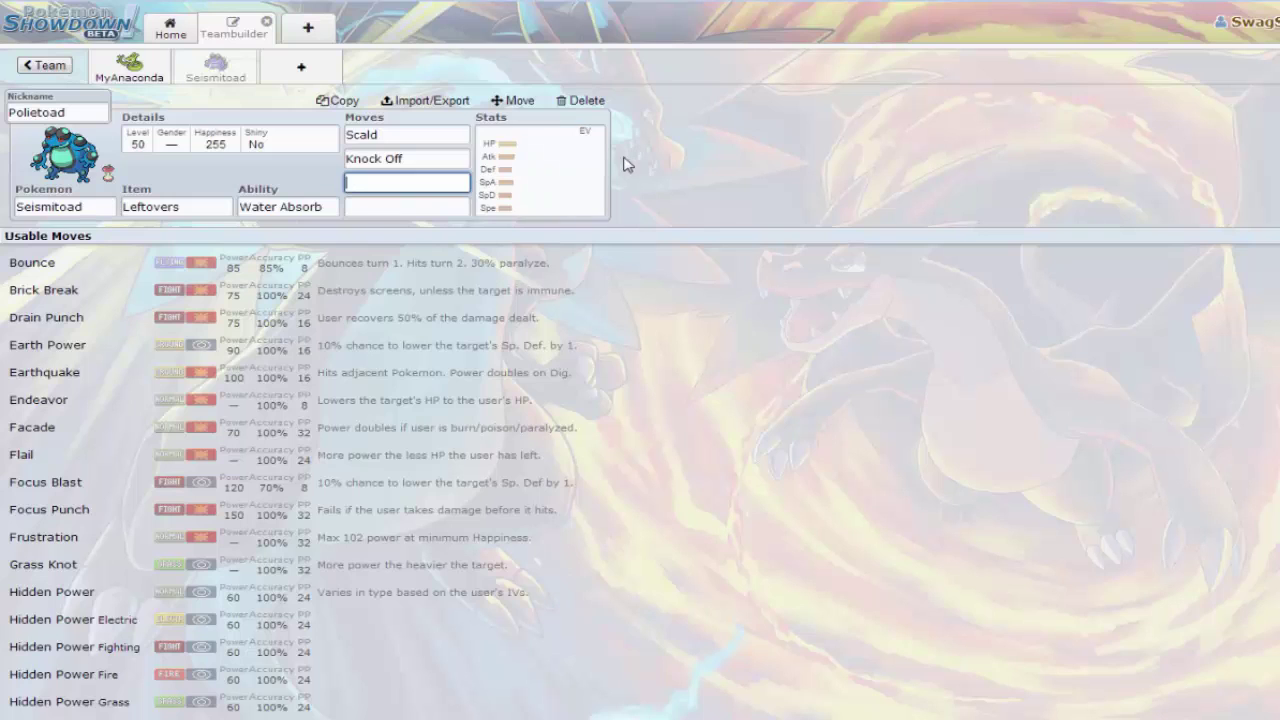
Add Earthquake as the third move and Drain Punch as the fourth
text(eart)
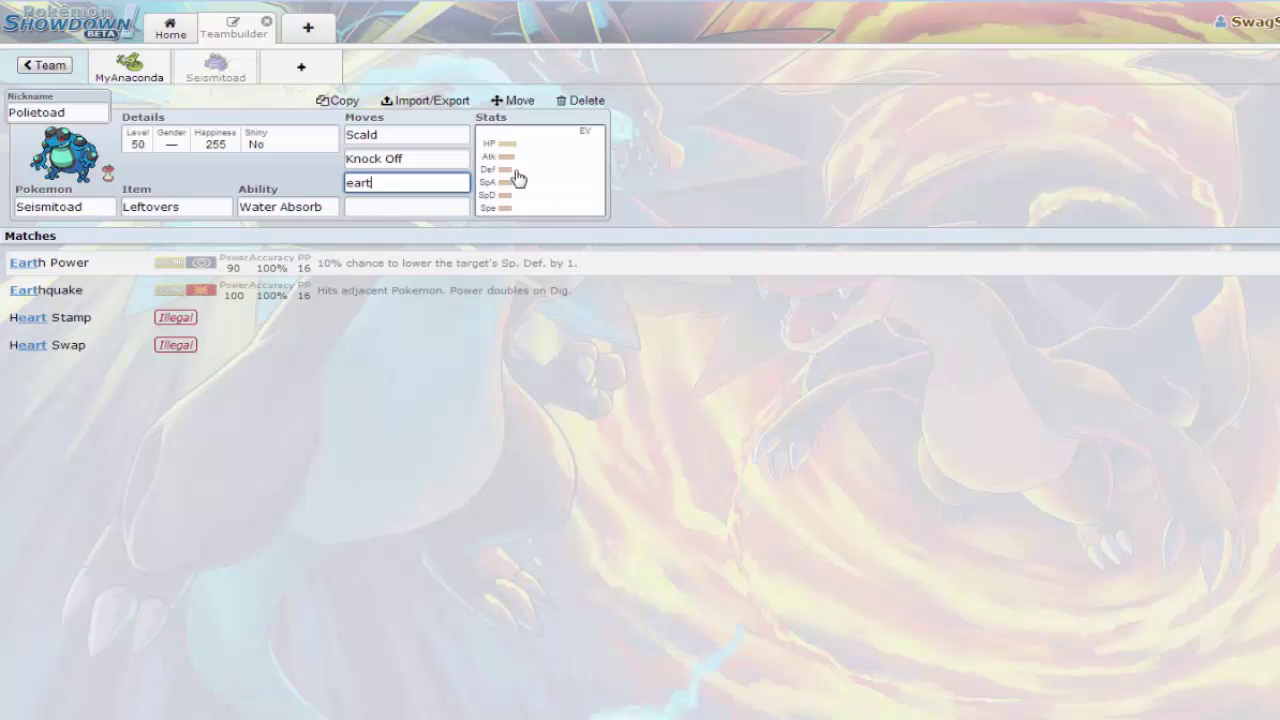
click(443, 300)
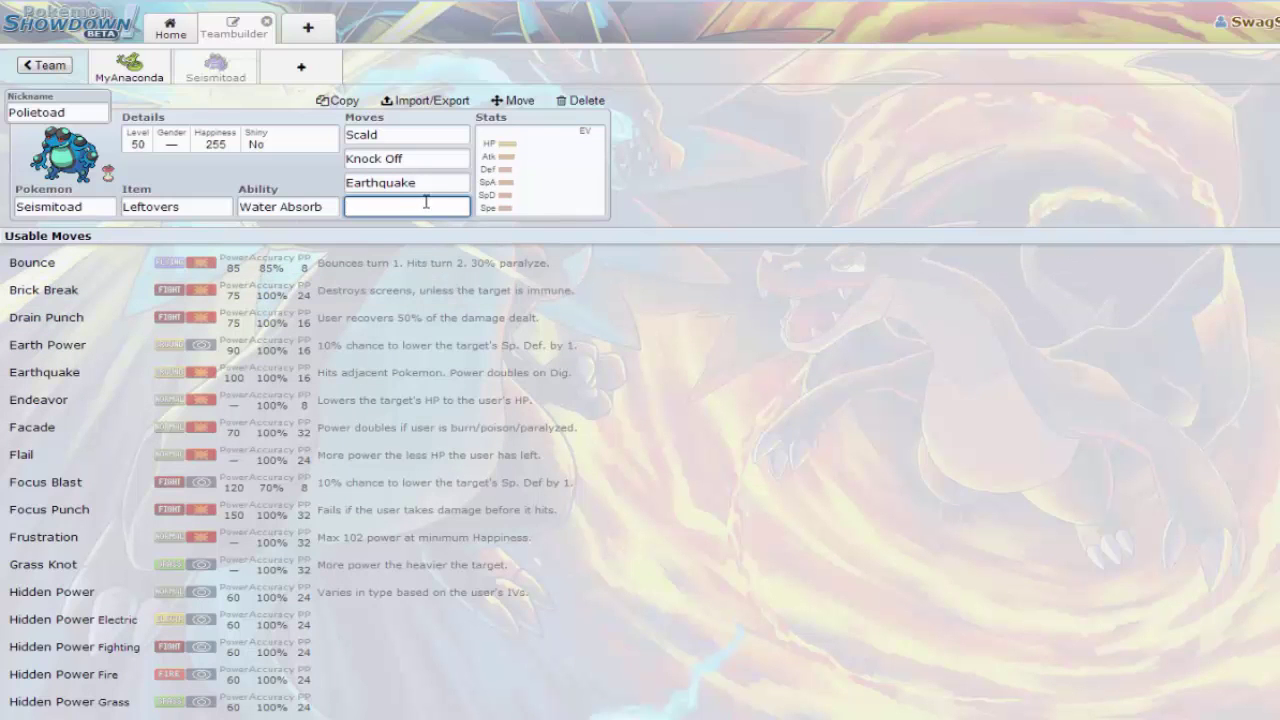
text(dra)
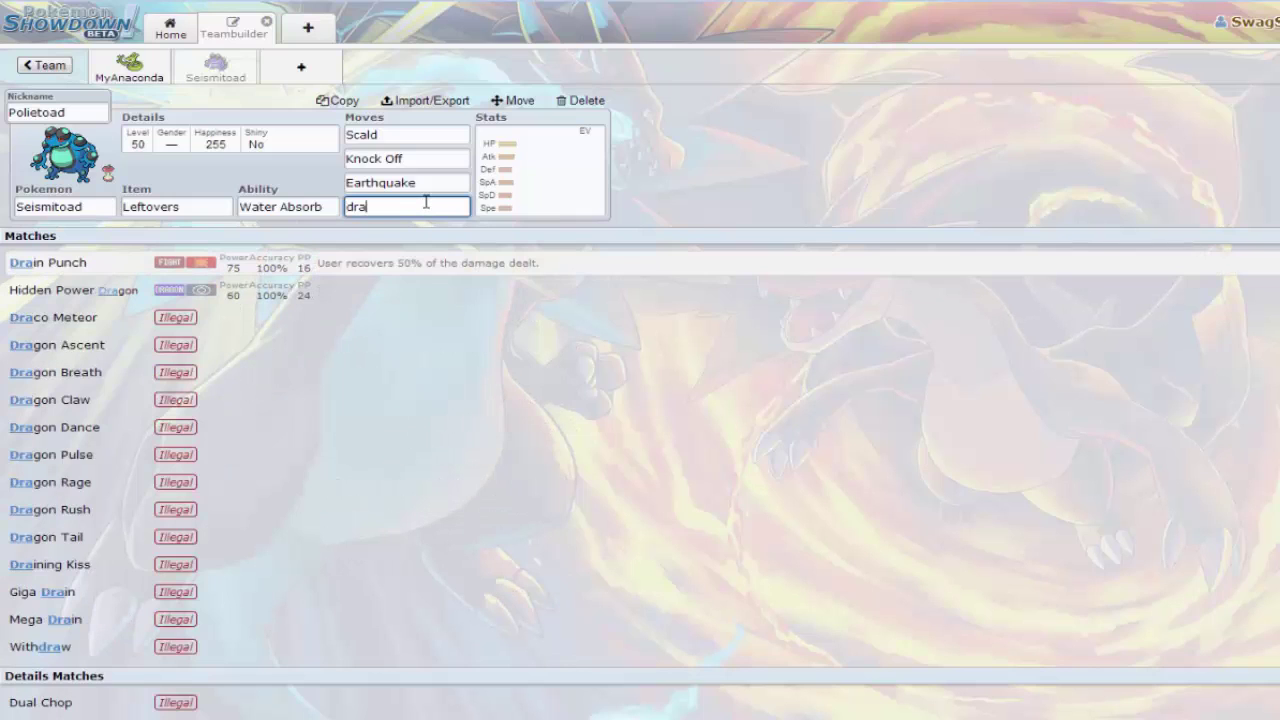
click(350, 262)
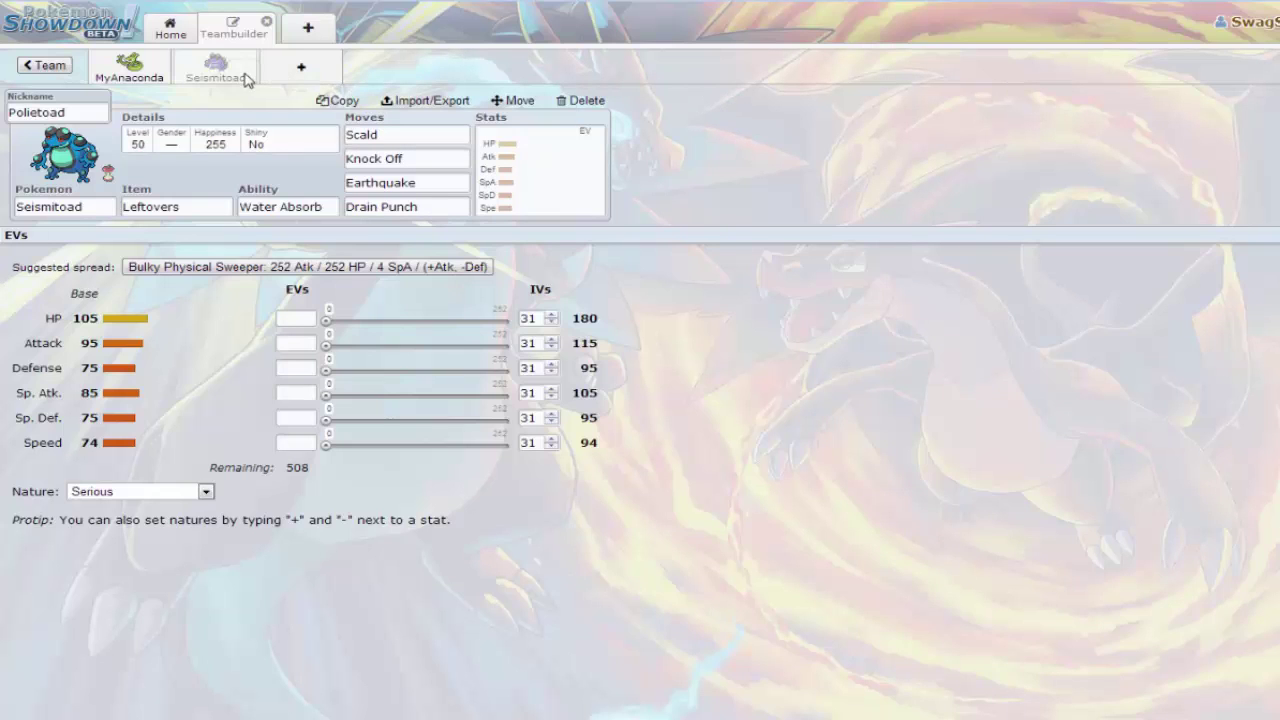
In Polietoad's EV editor, assign 218 HP, 200 Defense and 90 Sp. Def, leaving none remaining
click(279, 77)
click(177, 80)
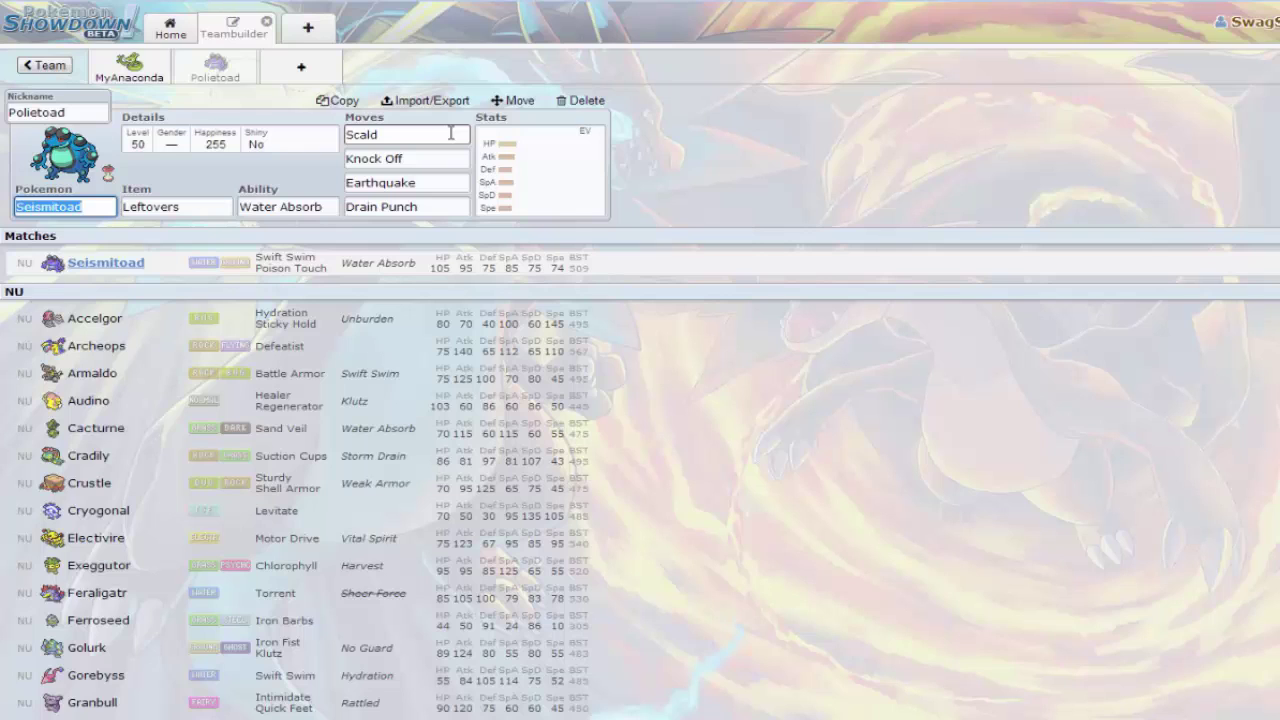
click(562, 133)
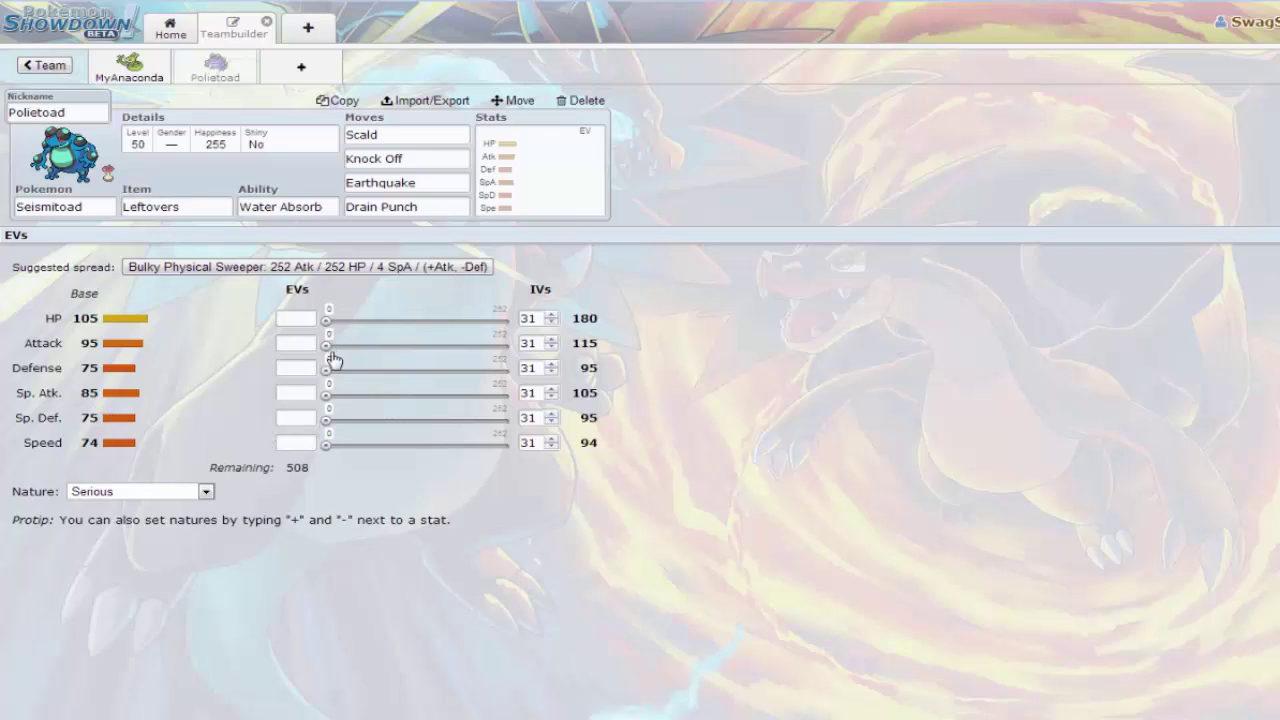
drag(326, 322, 473, 331)
drag(327, 371, 474, 378)
drag(326, 424, 394, 414)
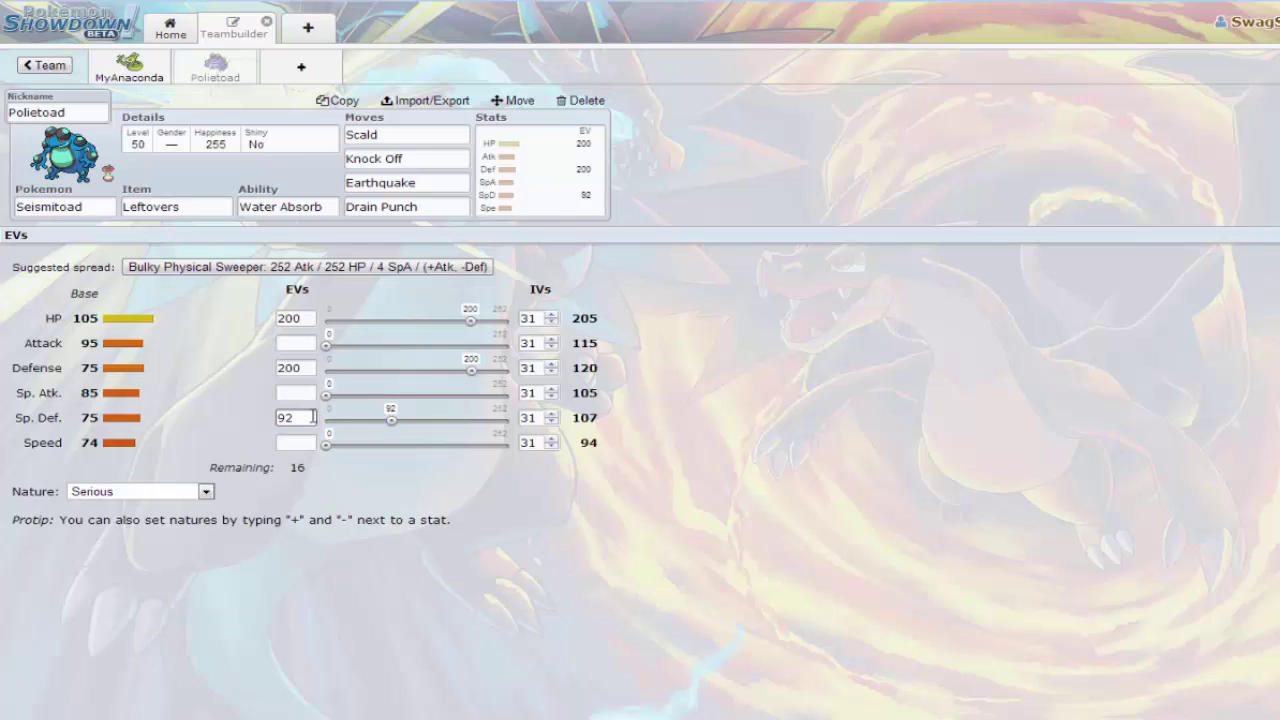
drag(313, 417, 225, 416)
text(90)
drag(470, 321, 548, 325)
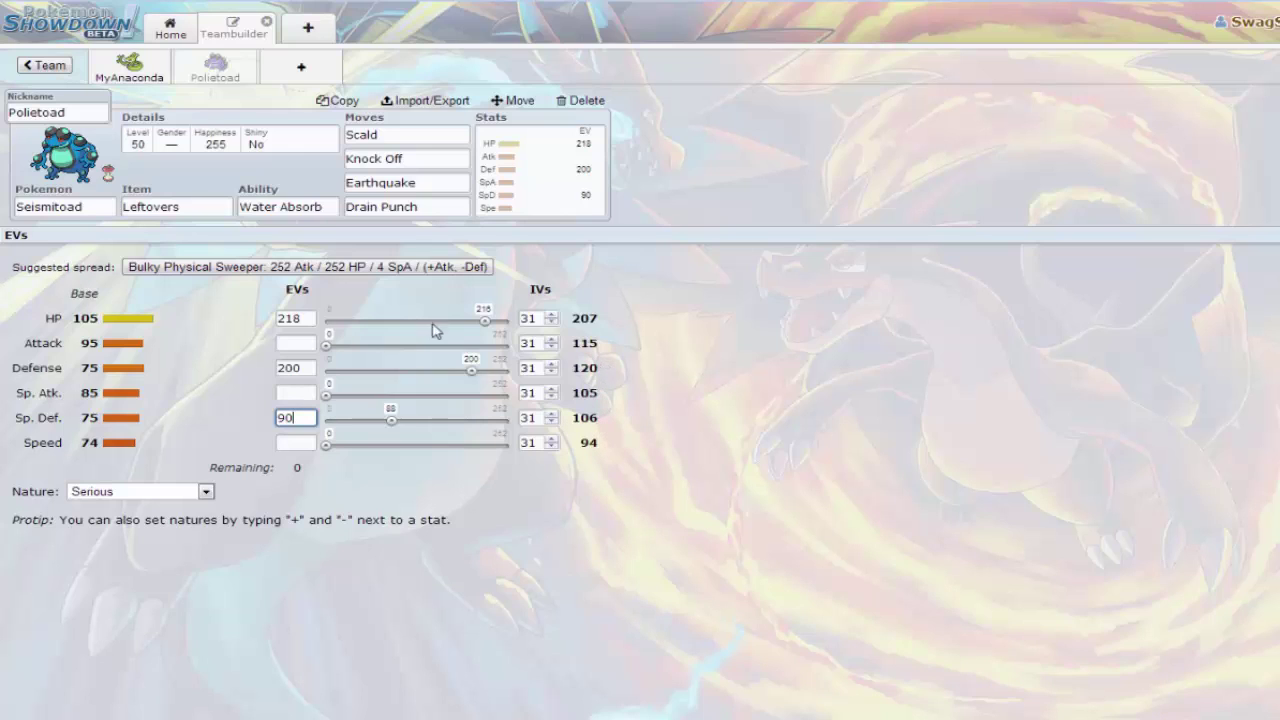
Try the Mild and Impish natures, then settle on Relaxed (+Def, -Spe)
click(207, 492)
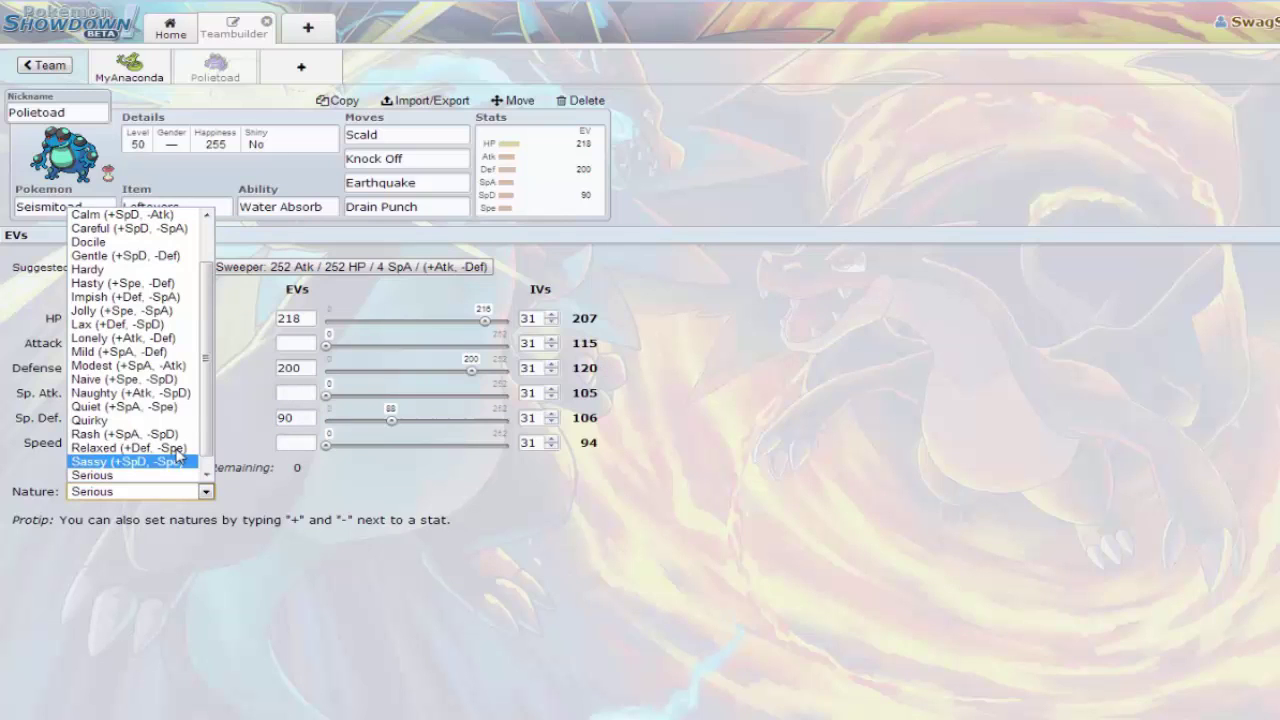
click(198, 352)
click(205, 491)
drag(207, 438, 212, 410)
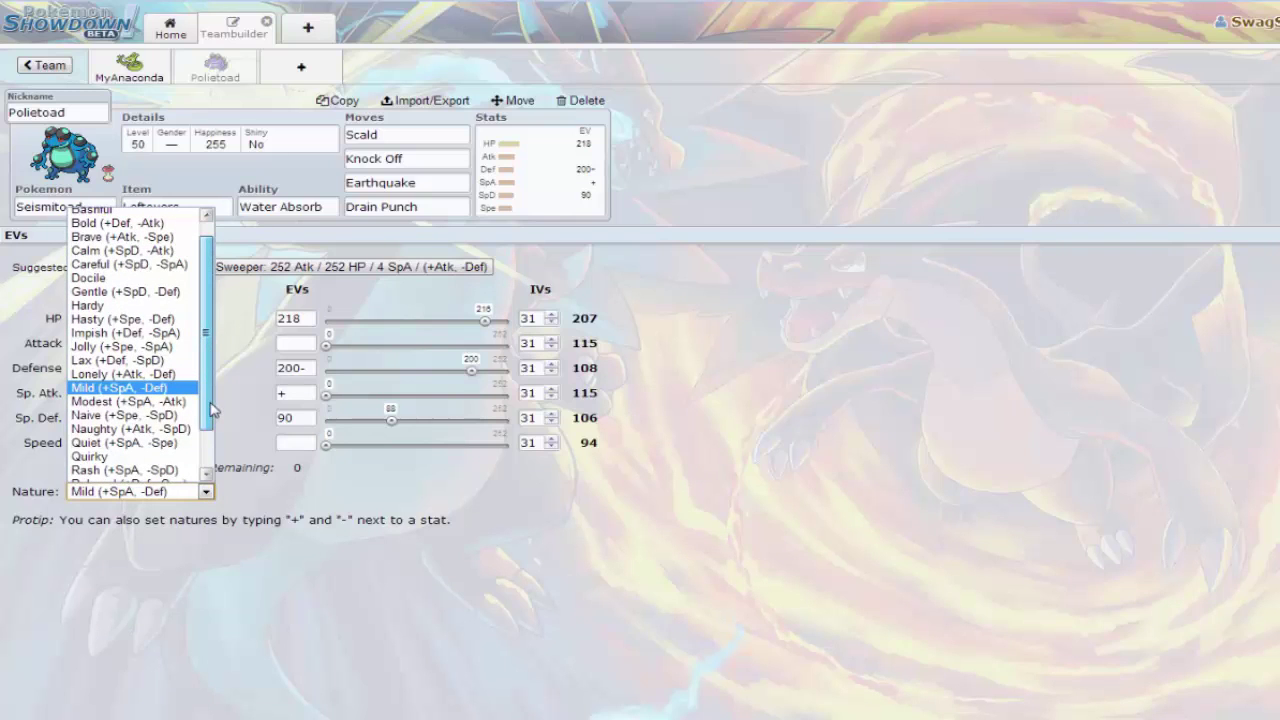
drag(212, 410, 215, 387)
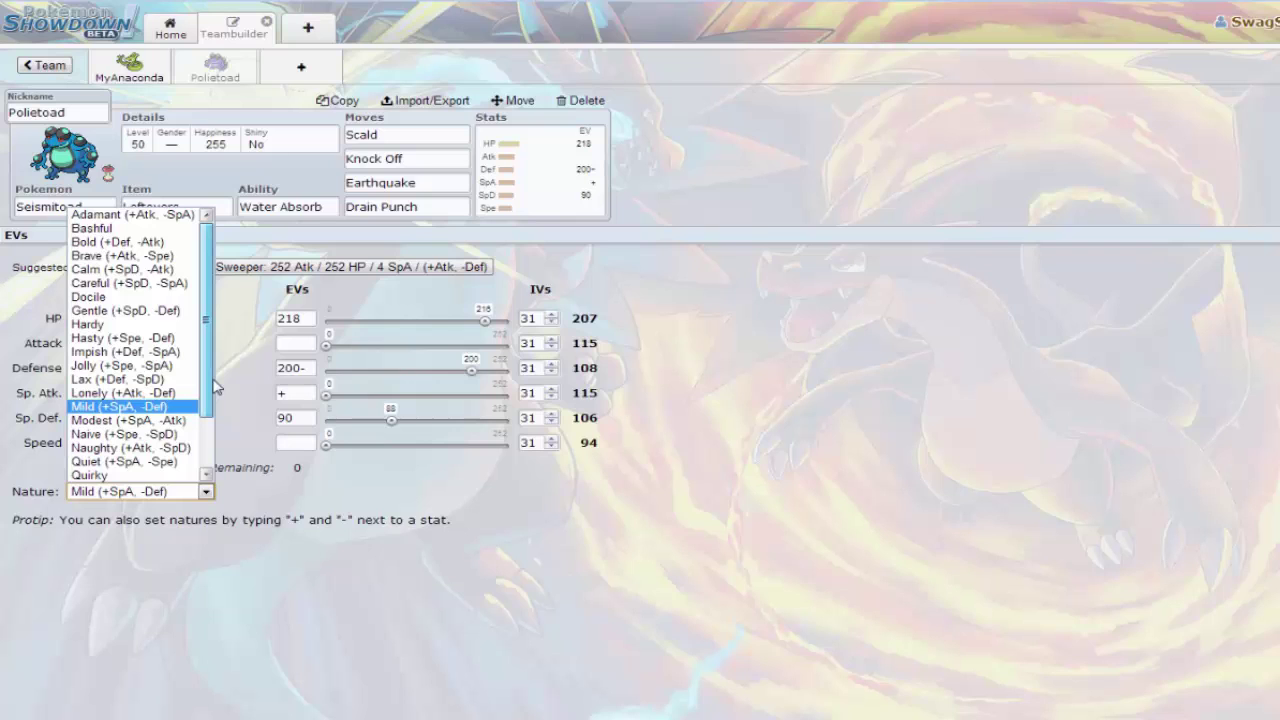
drag(210, 398, 203, 430)
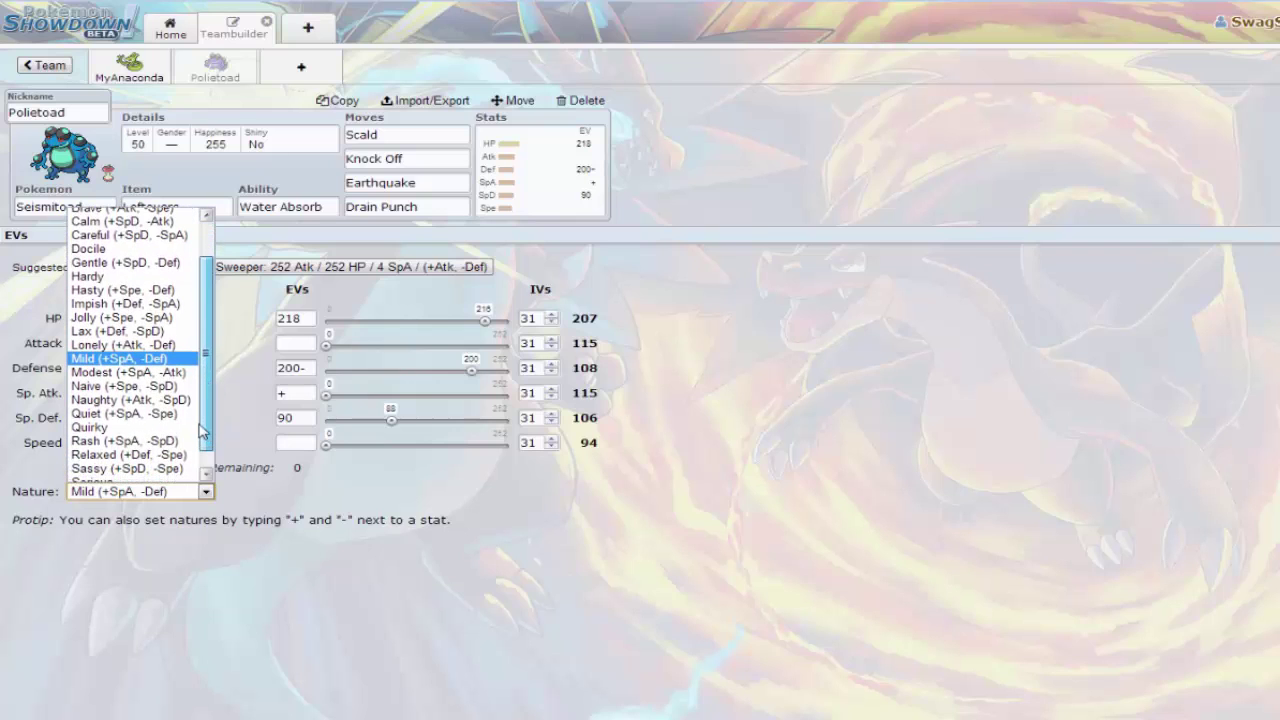
click(116, 309)
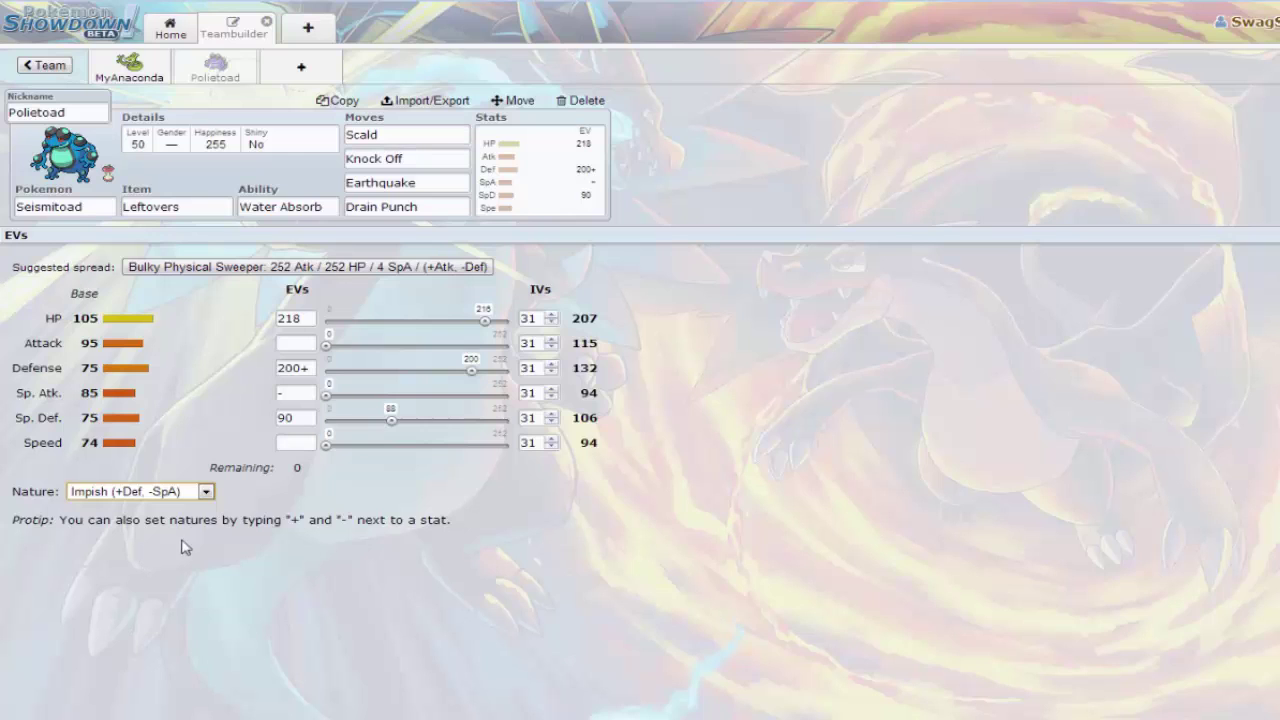
click(205, 492)
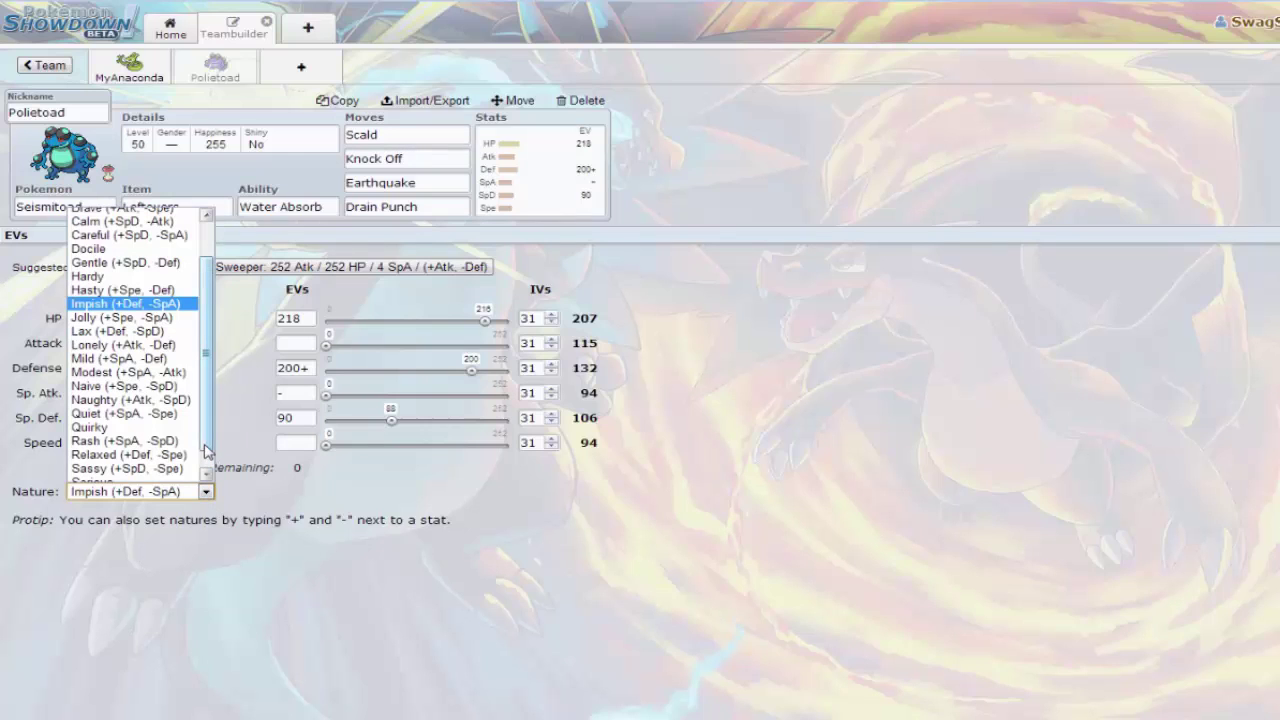
scroll(205, 447, down, 2)
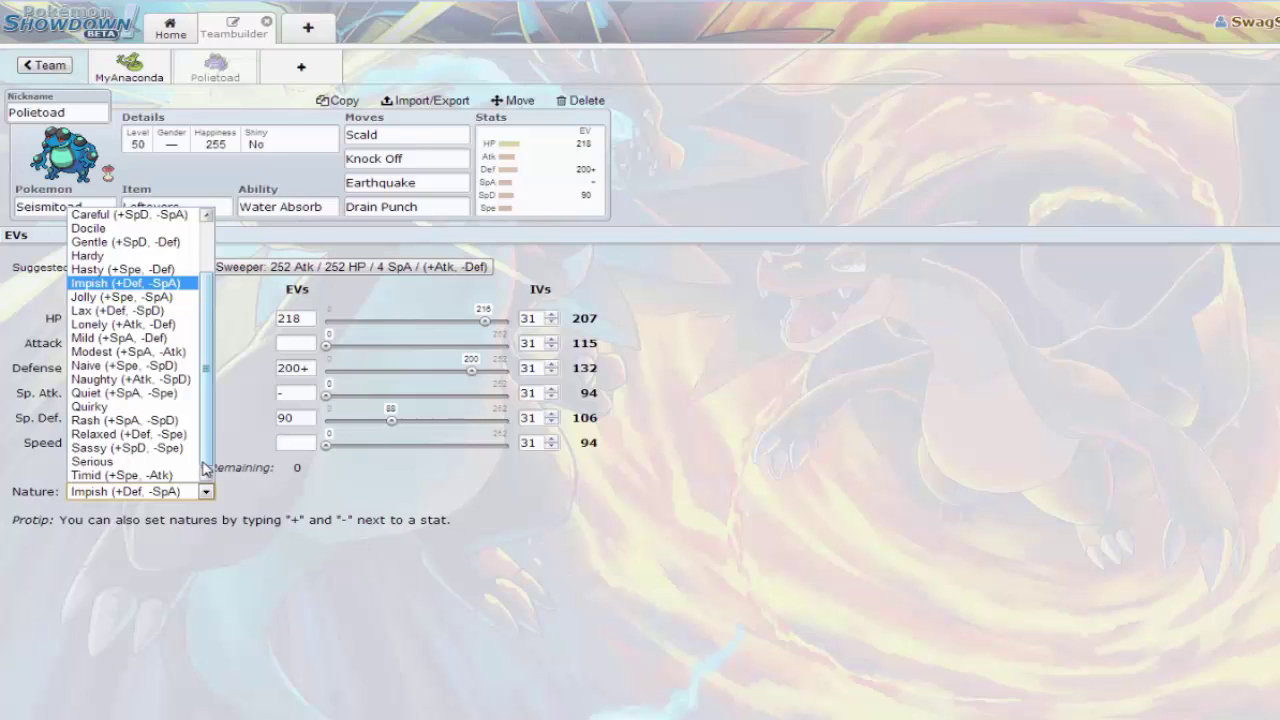
click(178, 434)
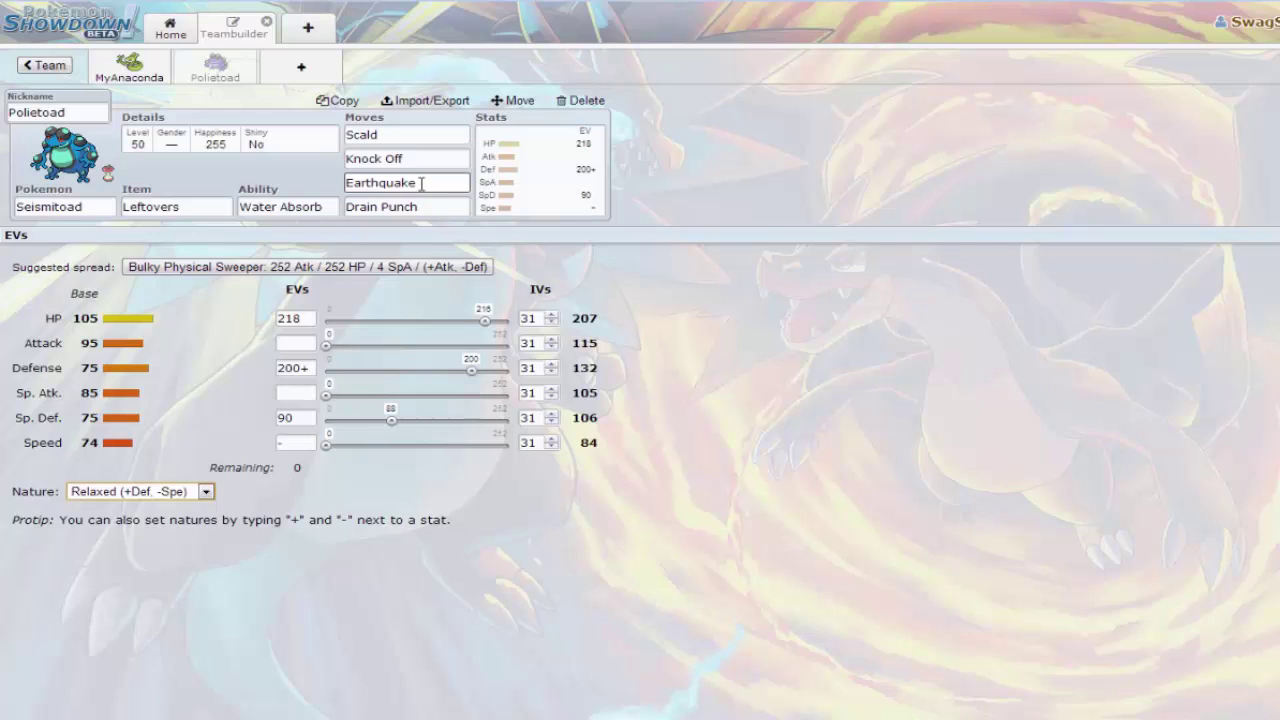
Swap Polietoad's third move from Earthquake to Stealth Rock, keeping Drain Punch fourth
click(421, 183)
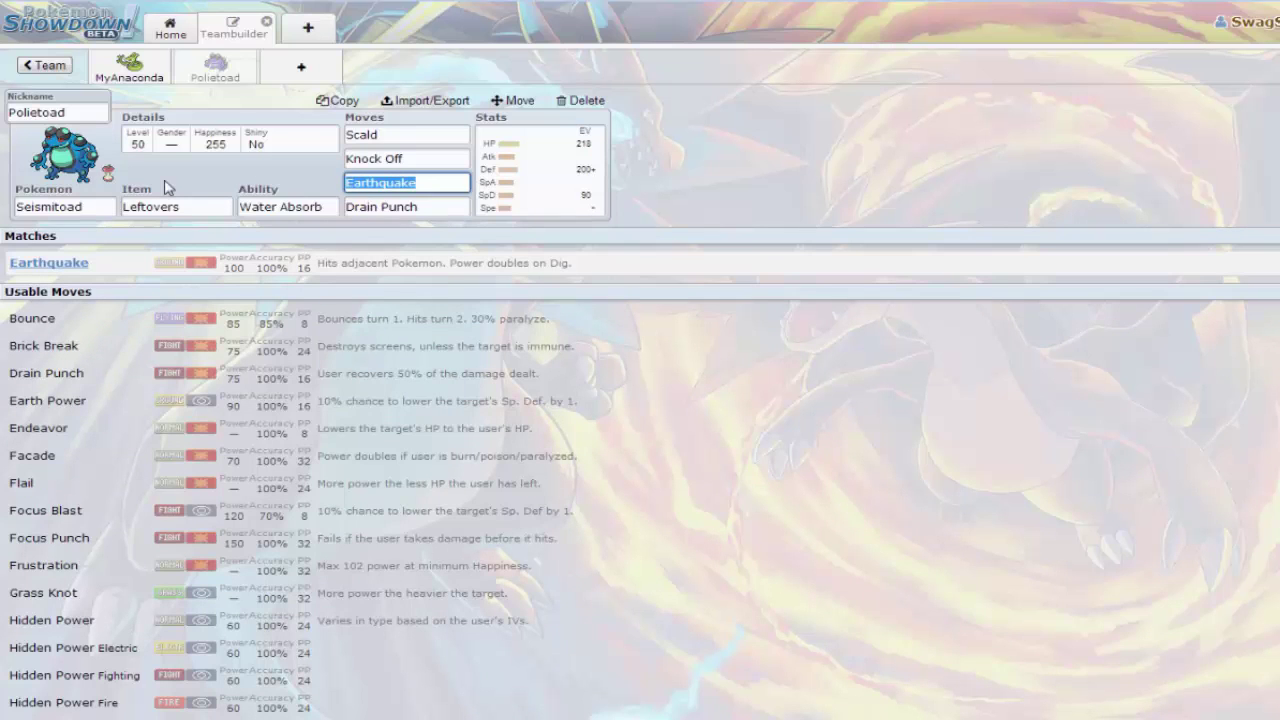
text(st)
key(Return)
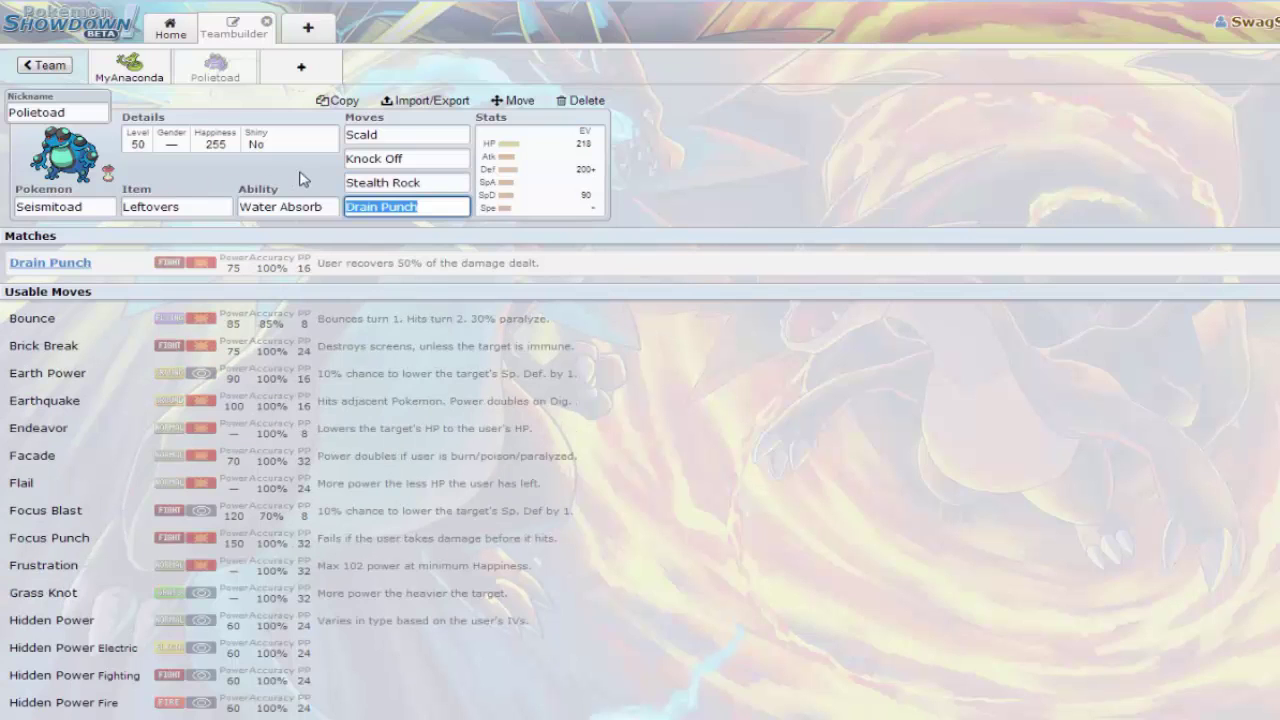
Open a new team slot and choose Garbodor from the BL4 part of the NU list
click(320, 84)
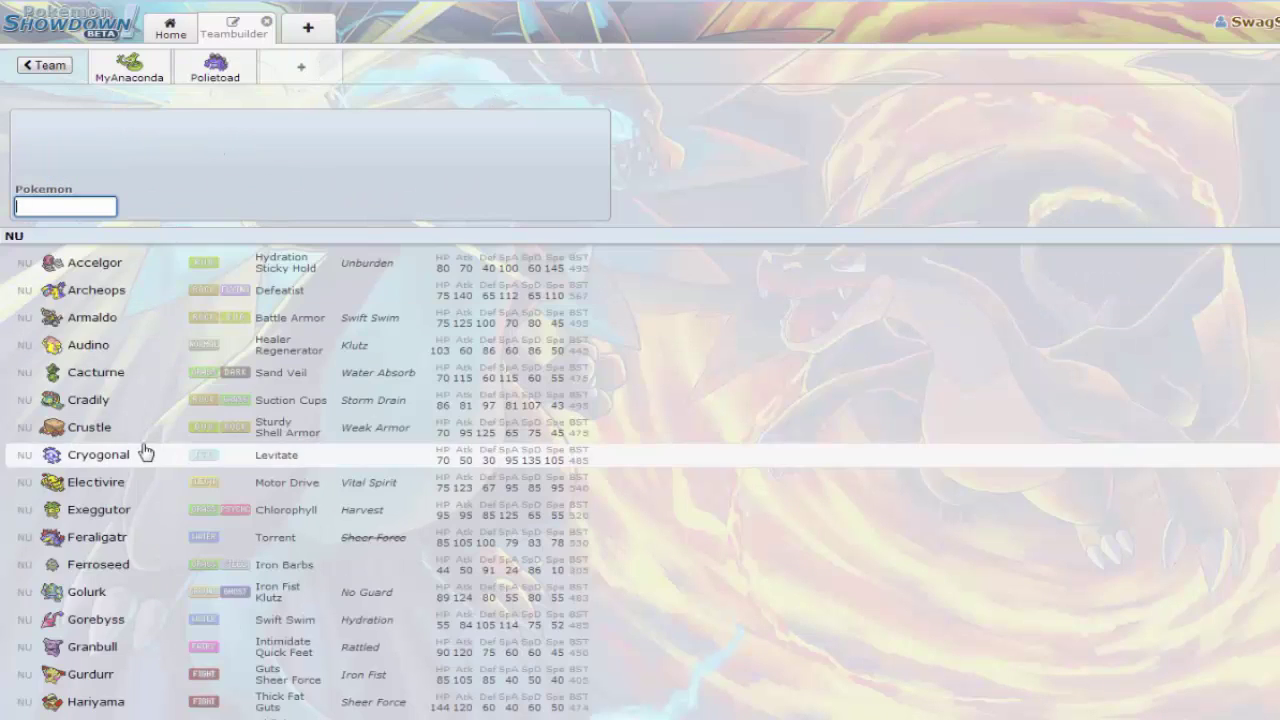
scroll(145, 452, down, 3)
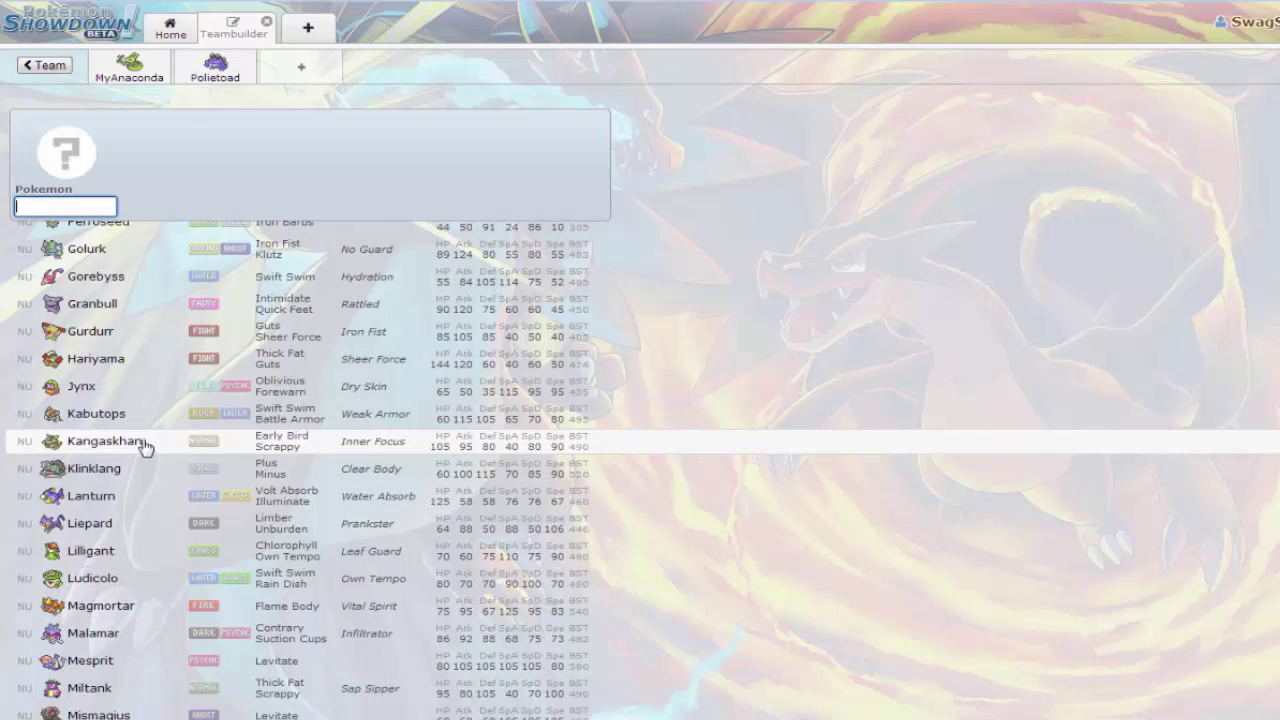
scroll(126, 428, down, 7)
scroll(126, 428, down, 5)
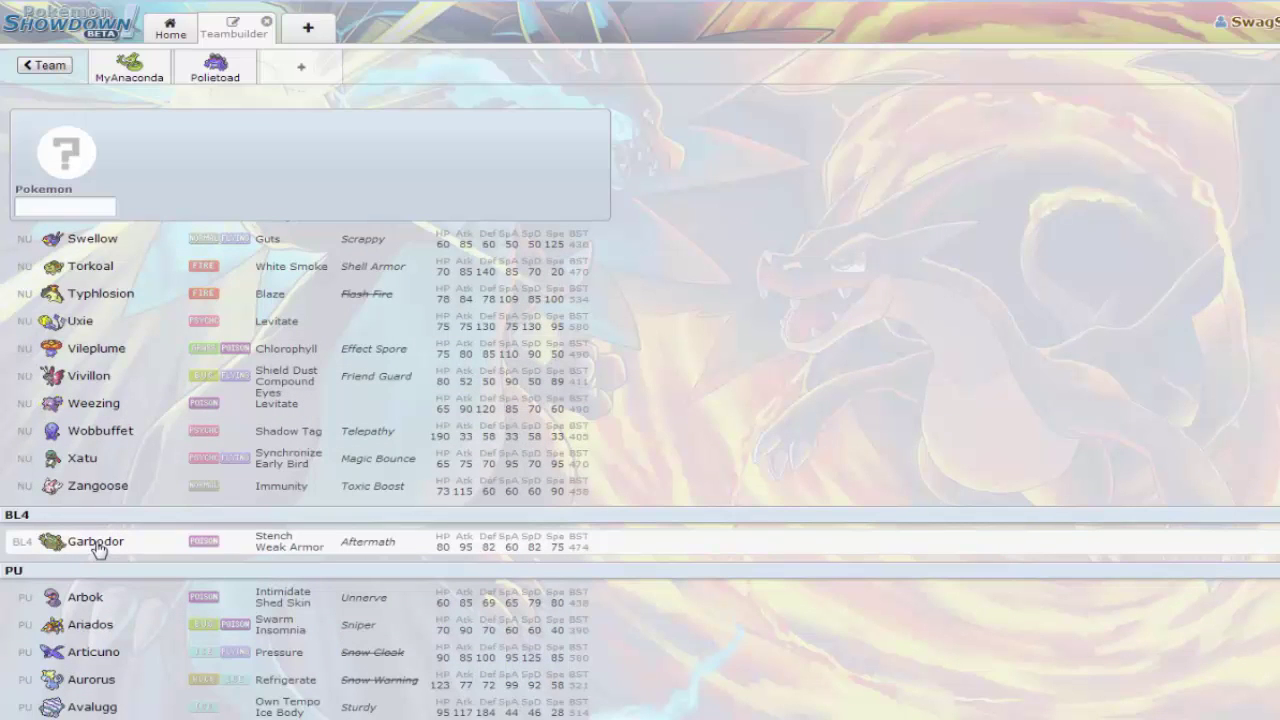
click(96, 545)
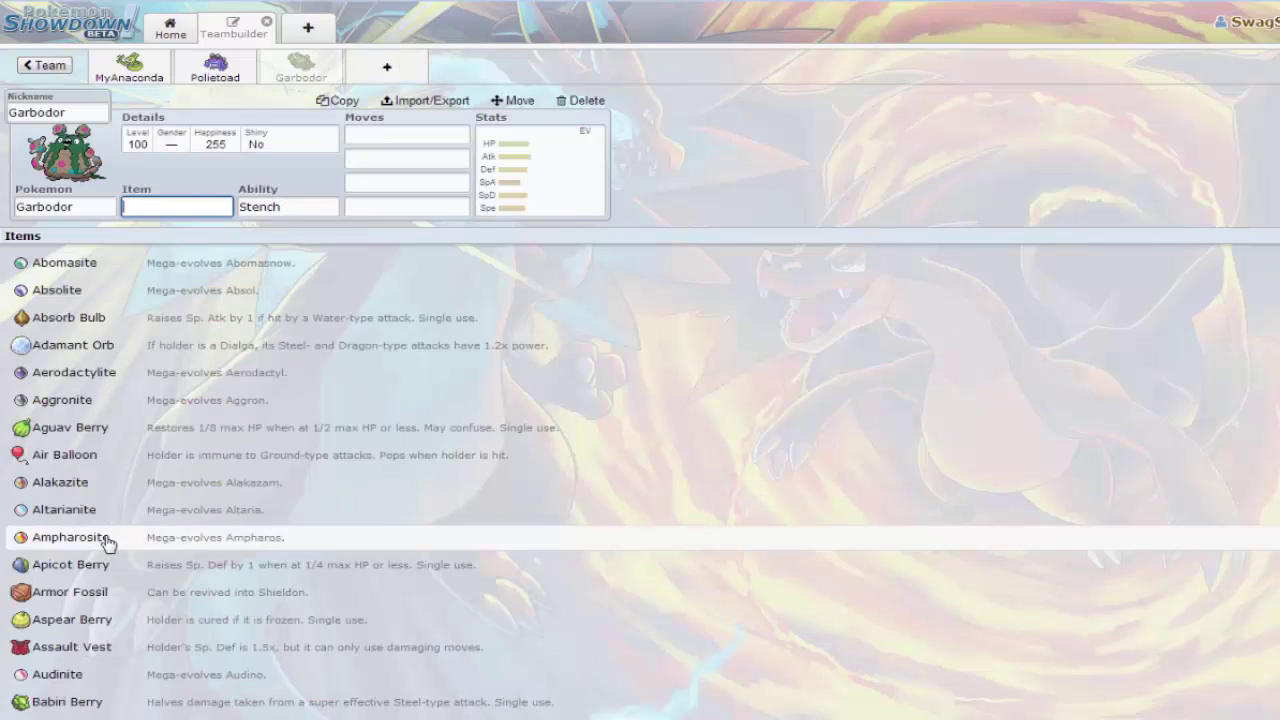
Give Garbodor a Rocky Helmet as its held item, keeping Stench for now
click(258, 207)
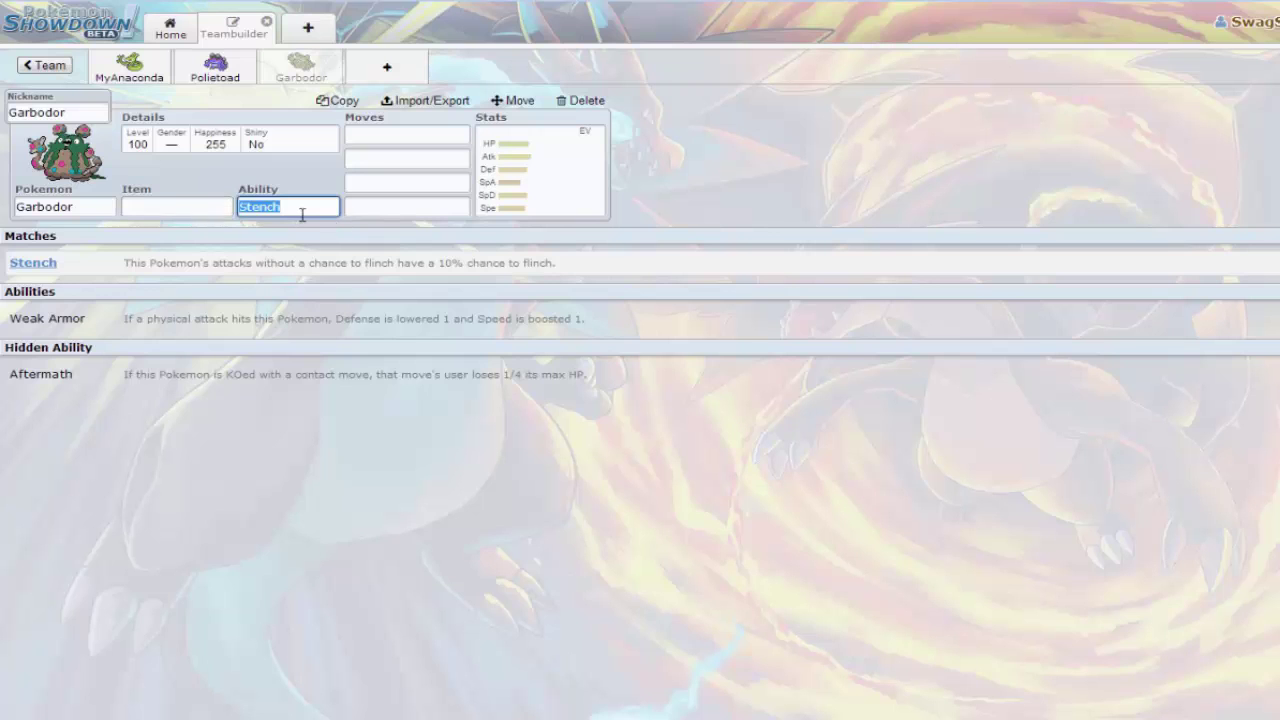
click(168, 207)
text(rocky)
click(145, 265)
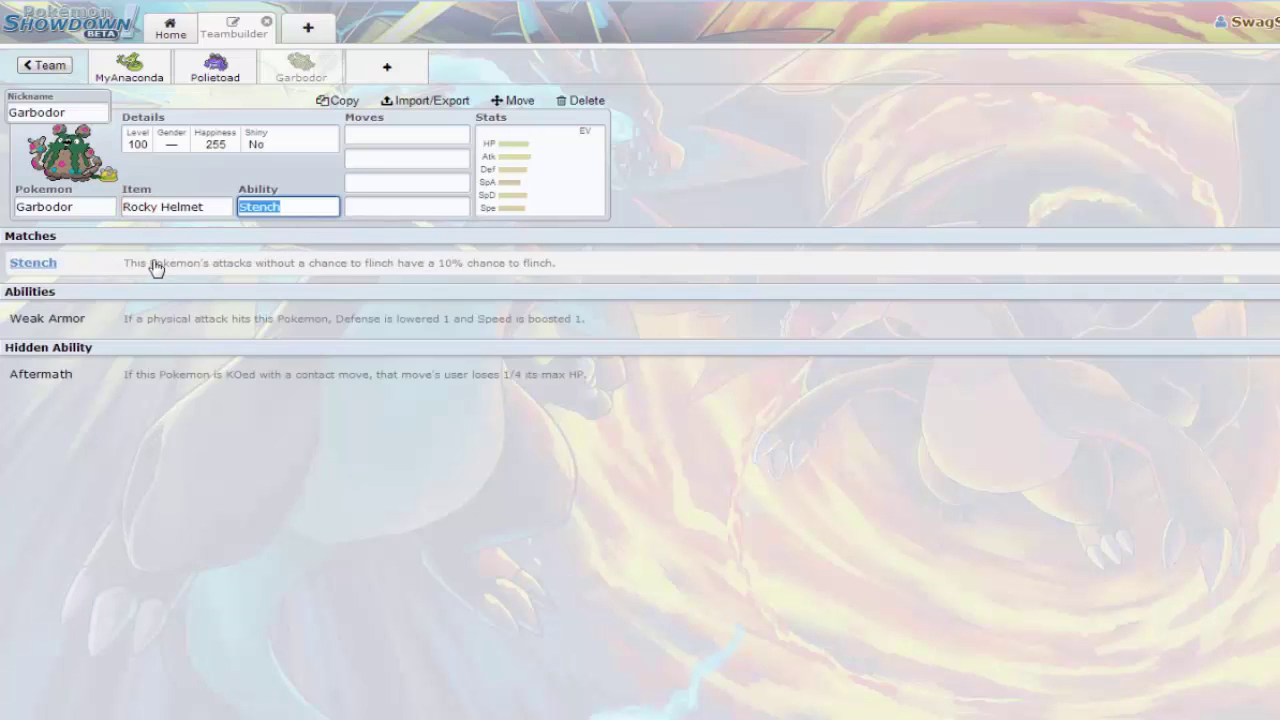
click(178, 207)
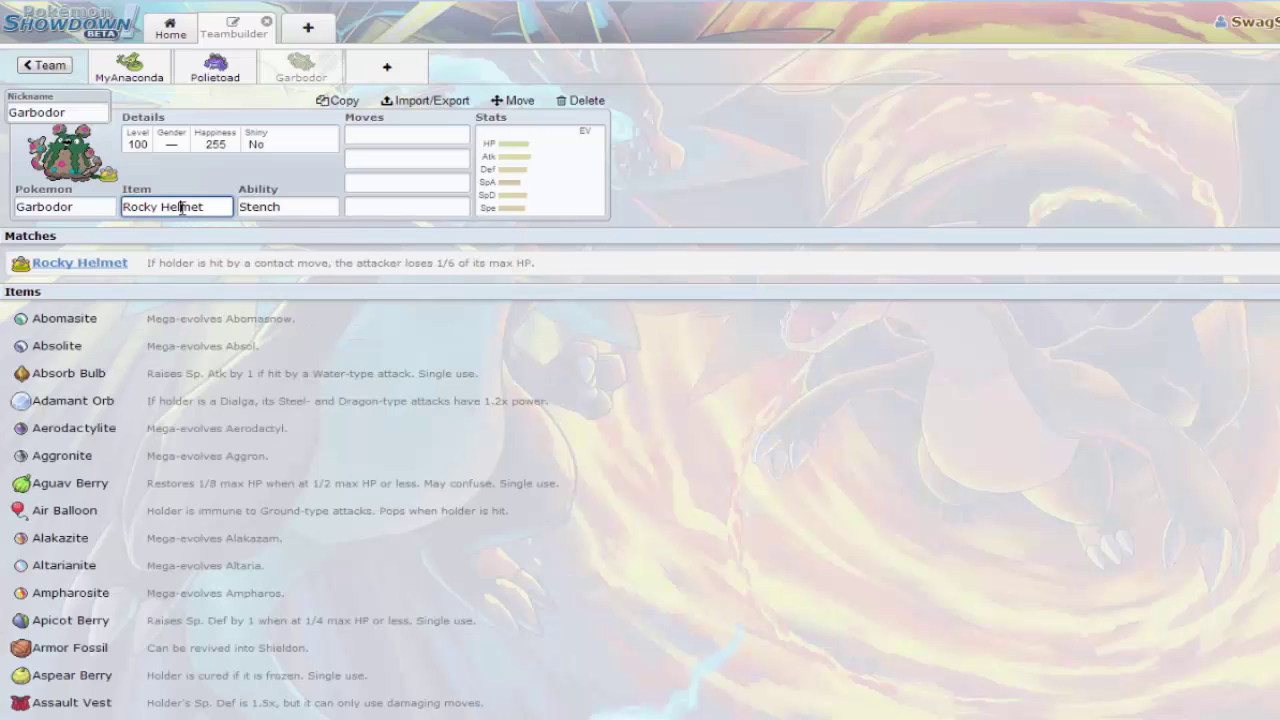
click(306, 208)
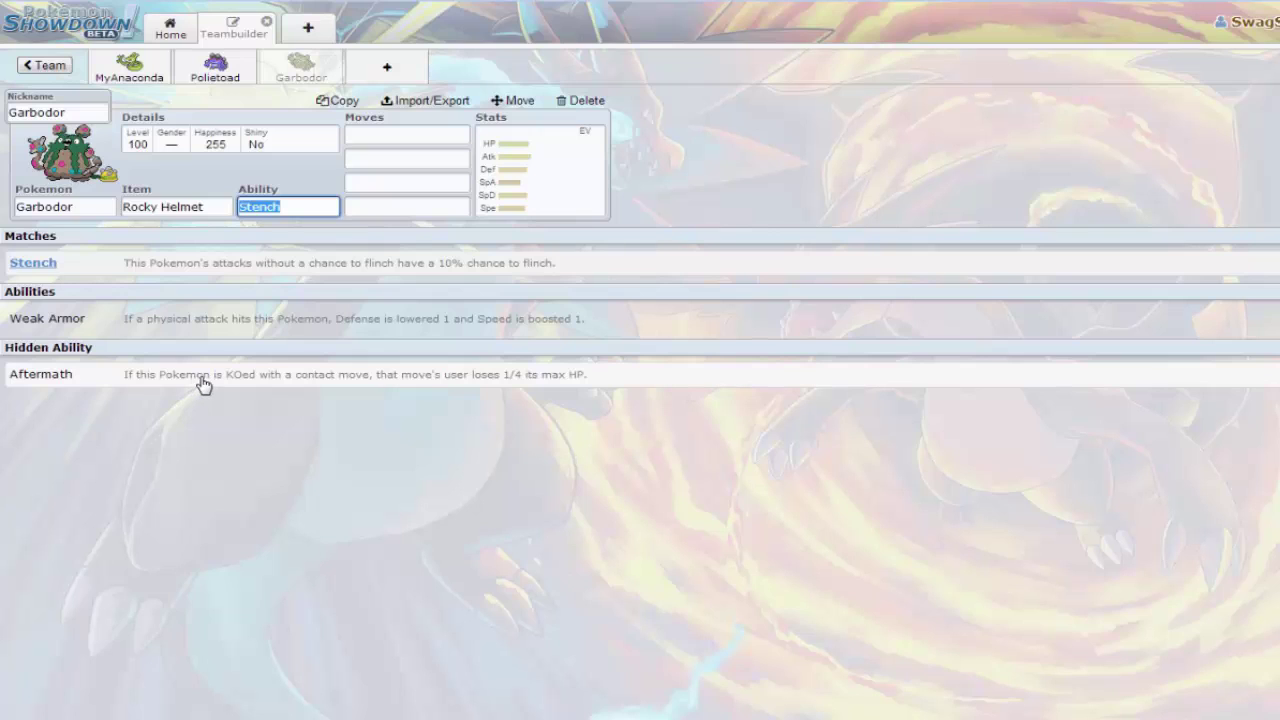
Pick the Aftermath hidden ability and fill Garbodor's moves with Spikes, Gunk Shot and Drain Punch
click(518, 381)
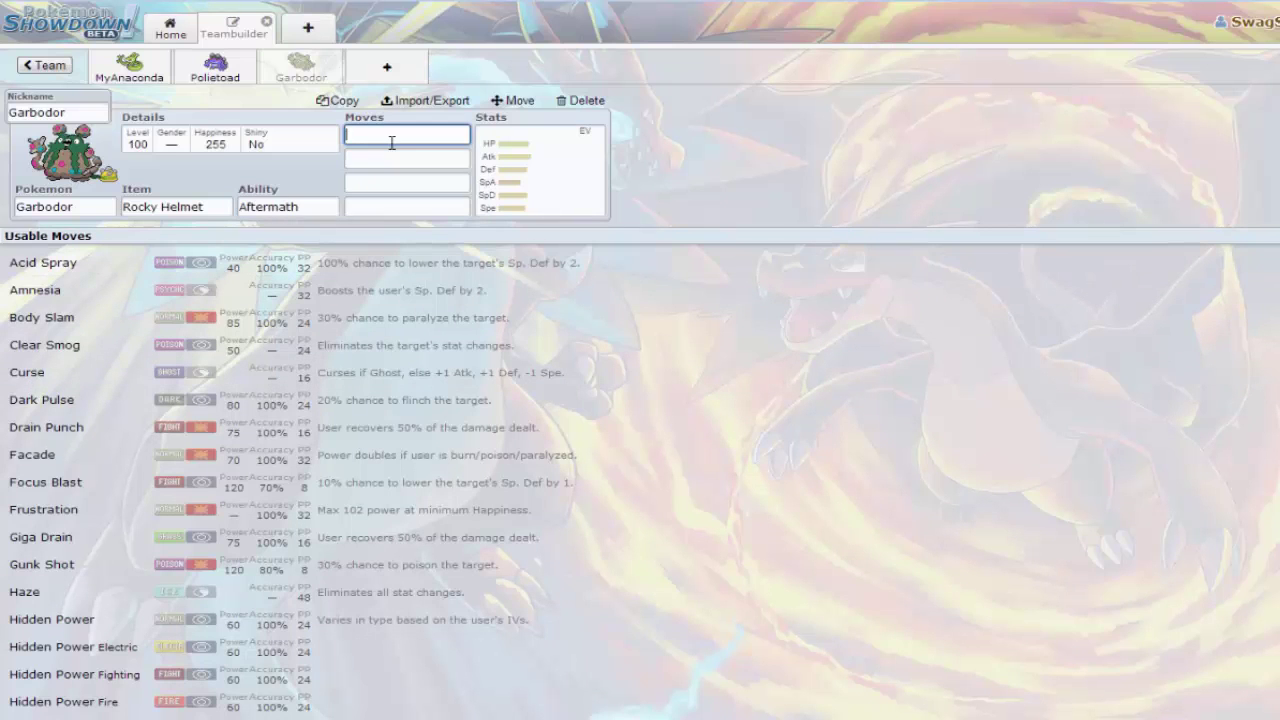
text(spike)
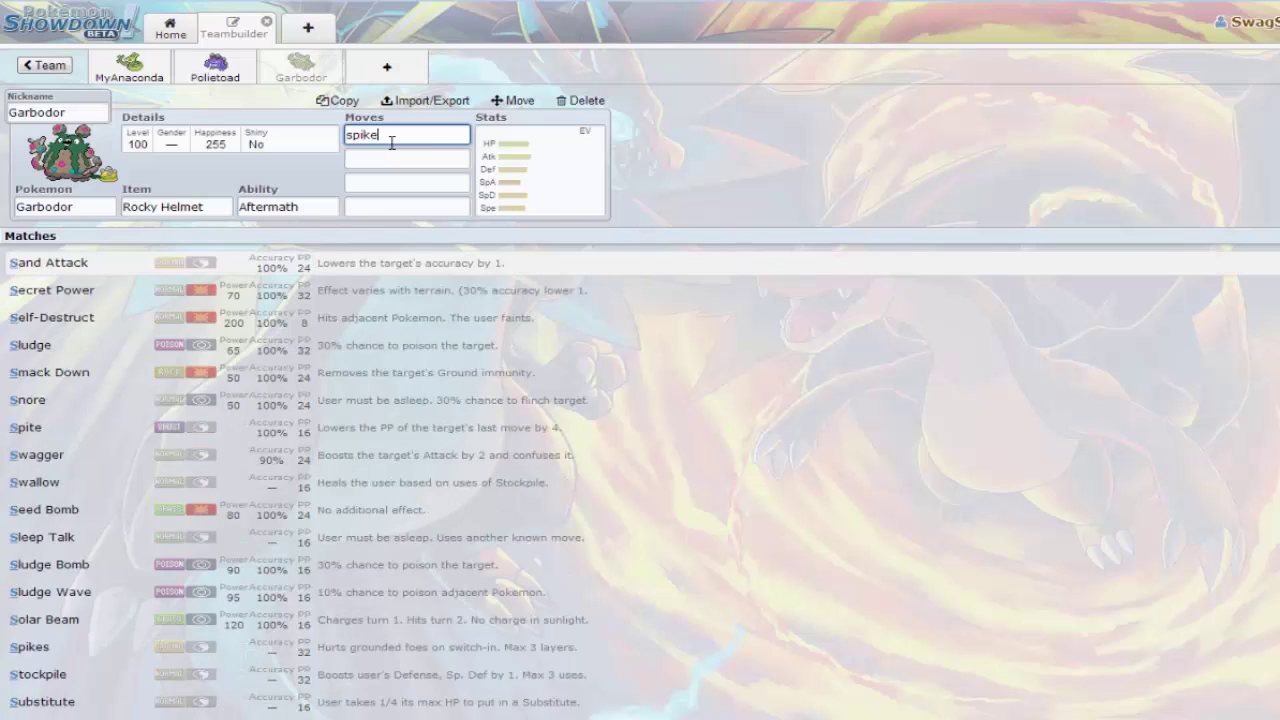
key(Return)
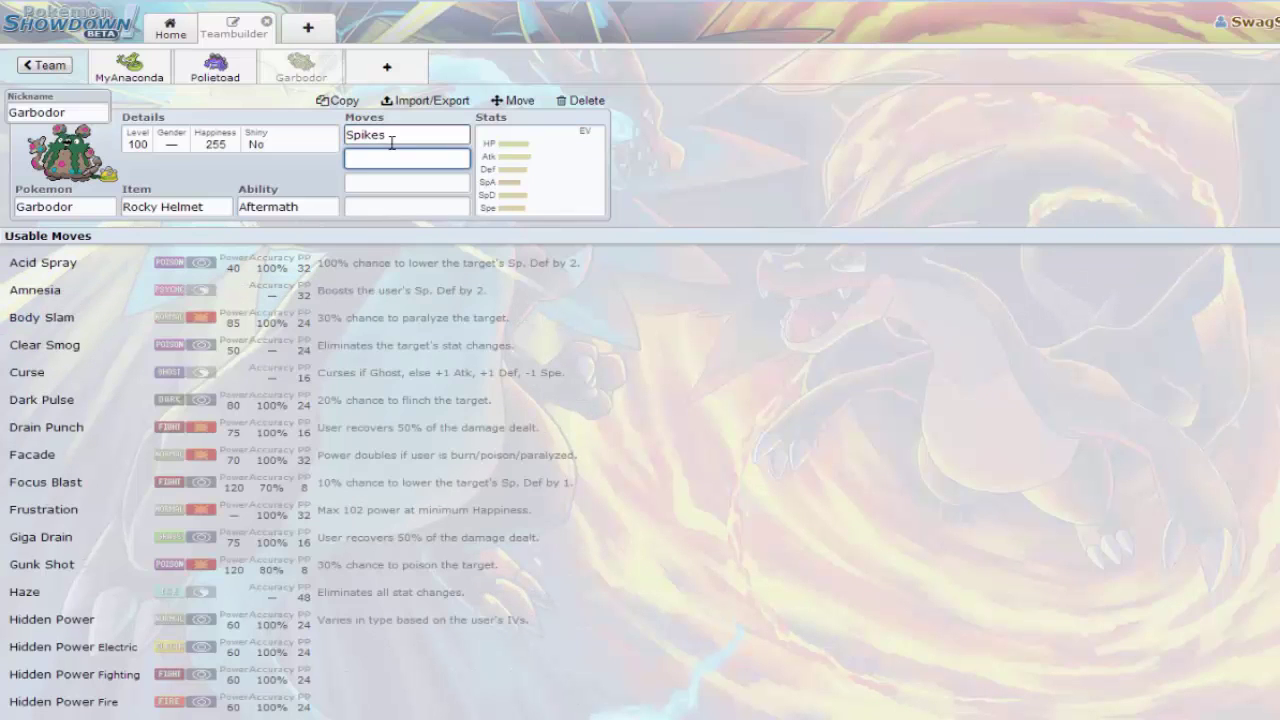
text(gun)
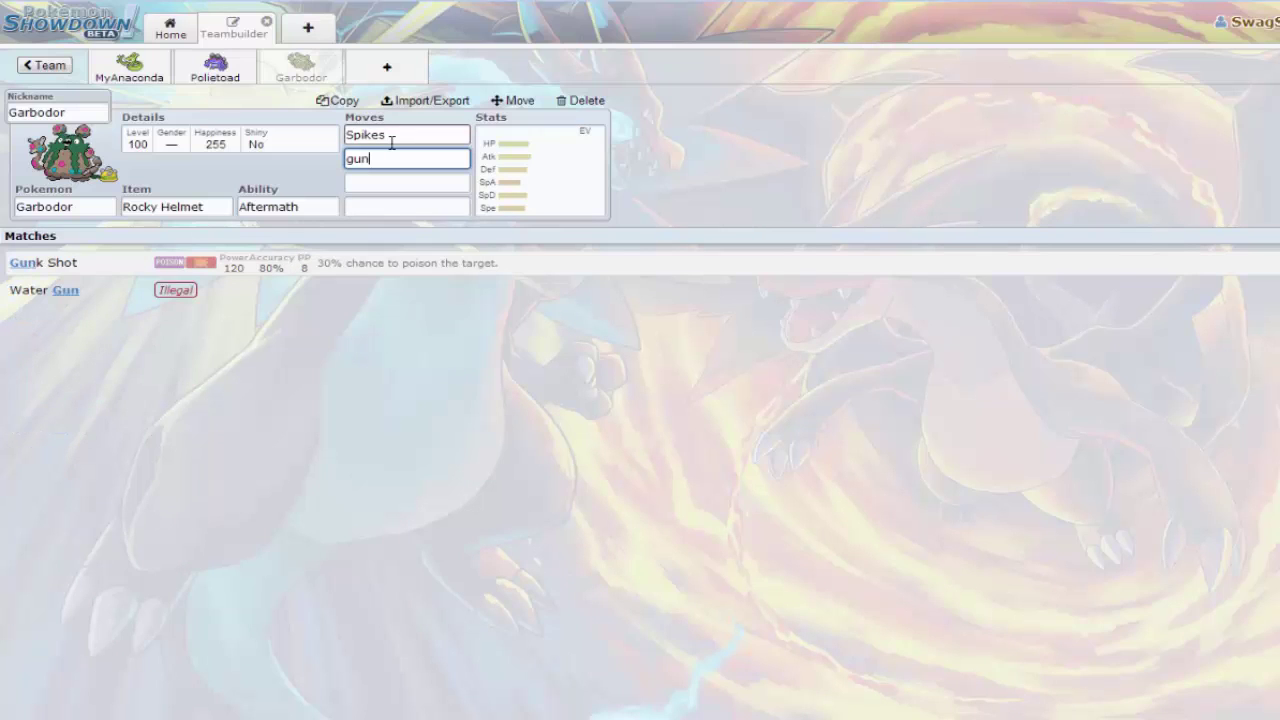
key(Return)
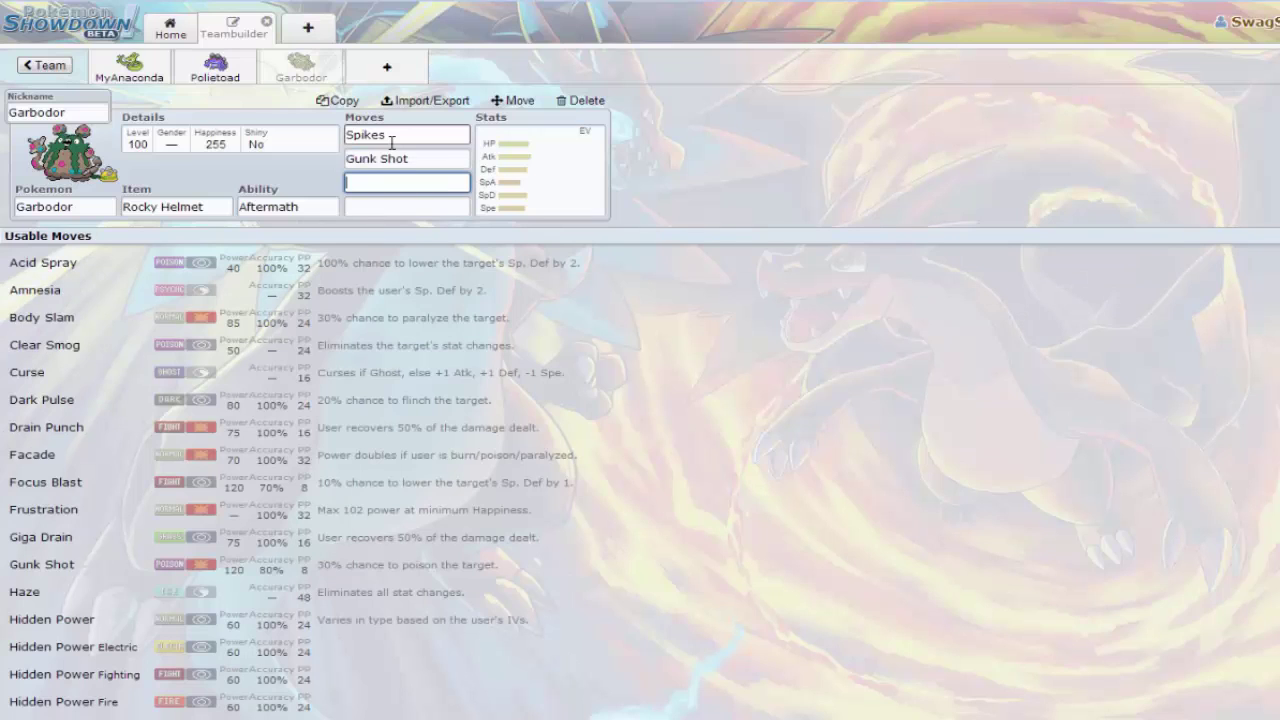
text(dr)
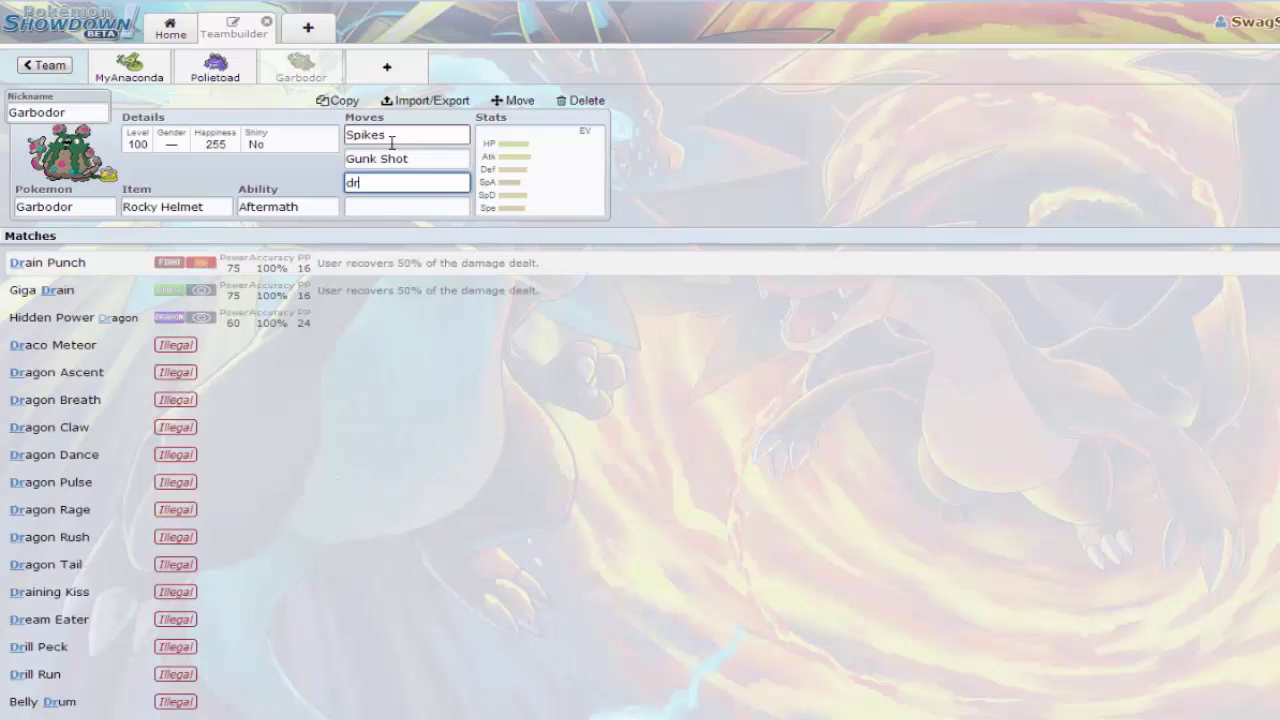
click(272, 264)
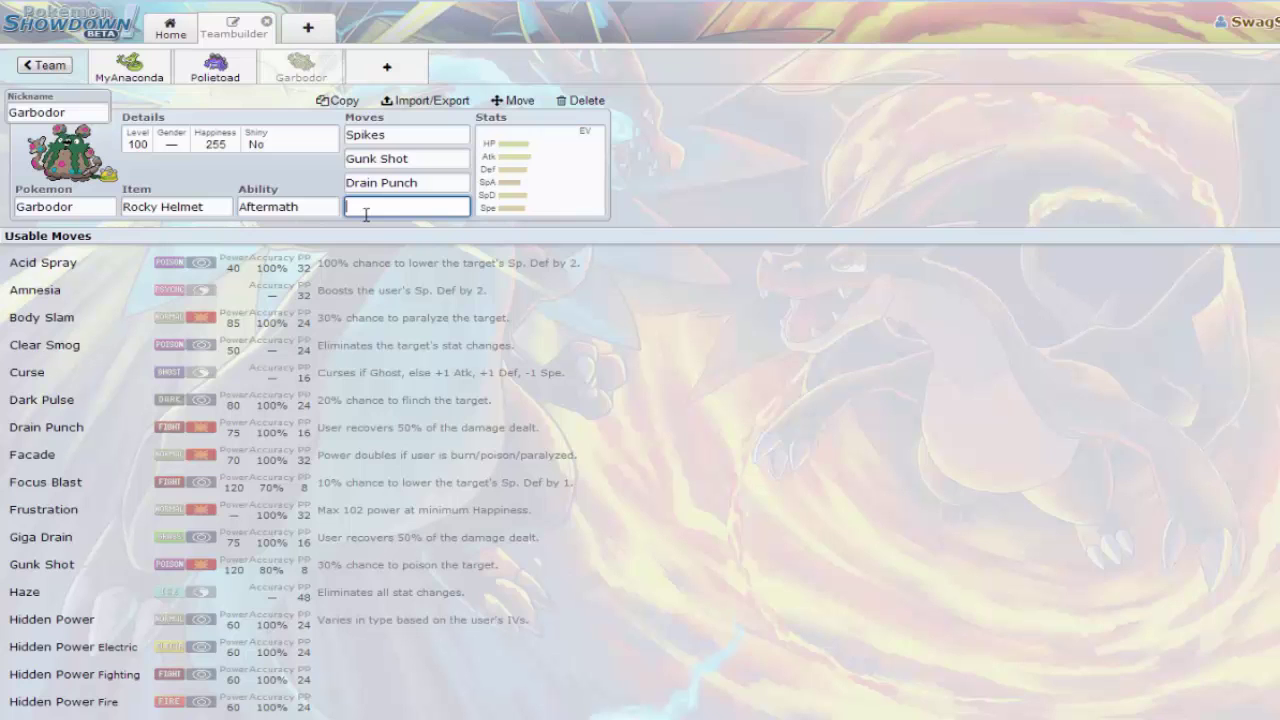
Add a fourth, empty team slot and scroll through the NU species list
click(385, 70)
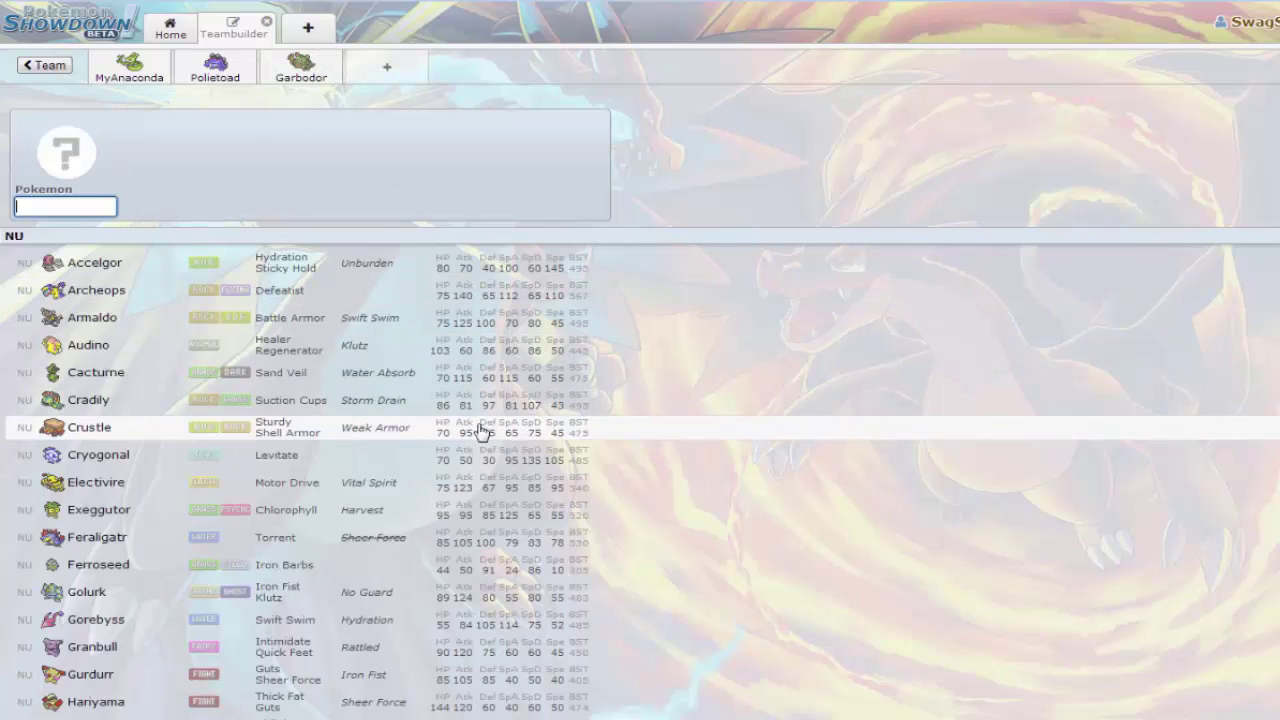
scroll(229, 510, down, 5)
scroll(229, 512, down, 3)
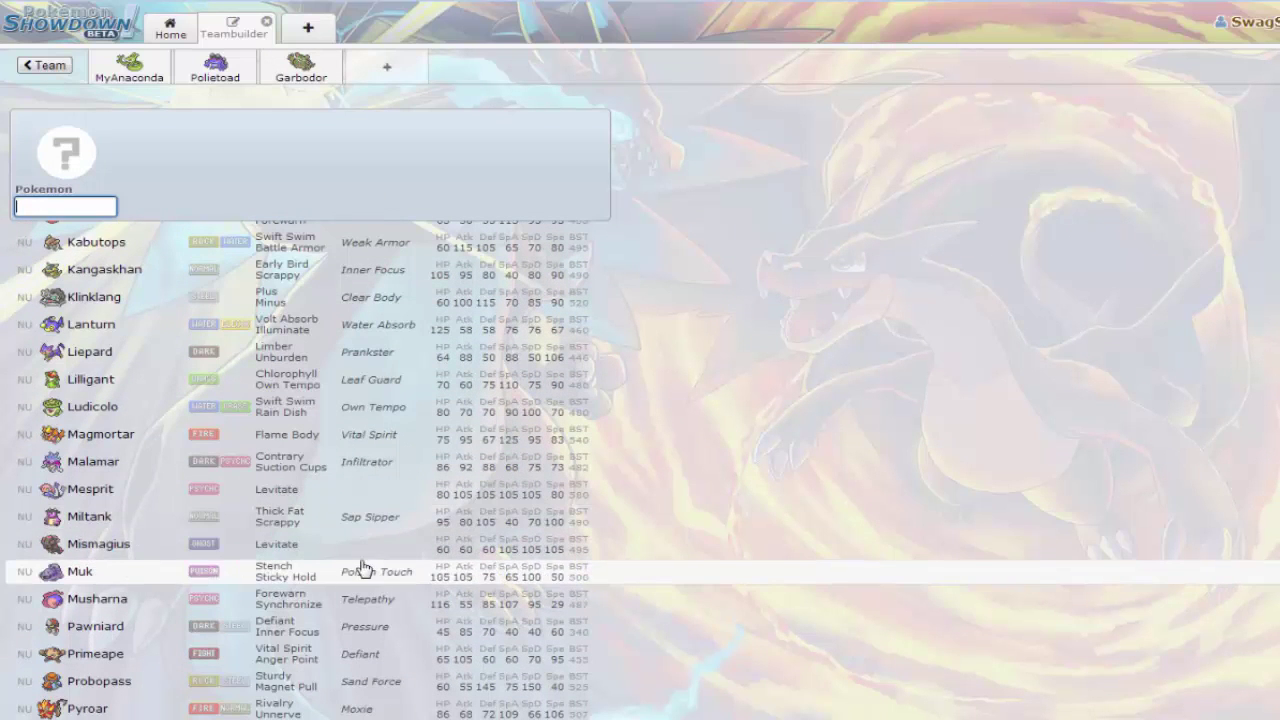
scroll(362, 570, down, 2)
scroll(290, 560, down, 2)
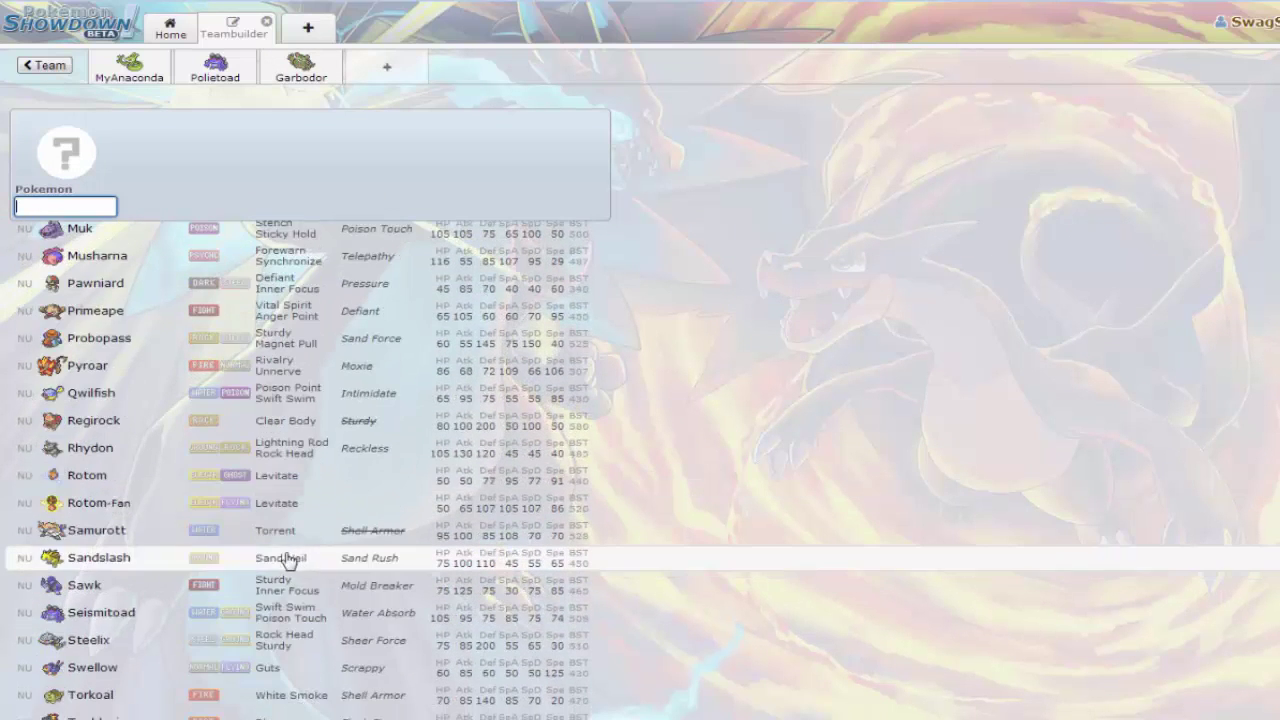
scroll(247, 556, down, 1)
scroll(247, 556, down, 1)
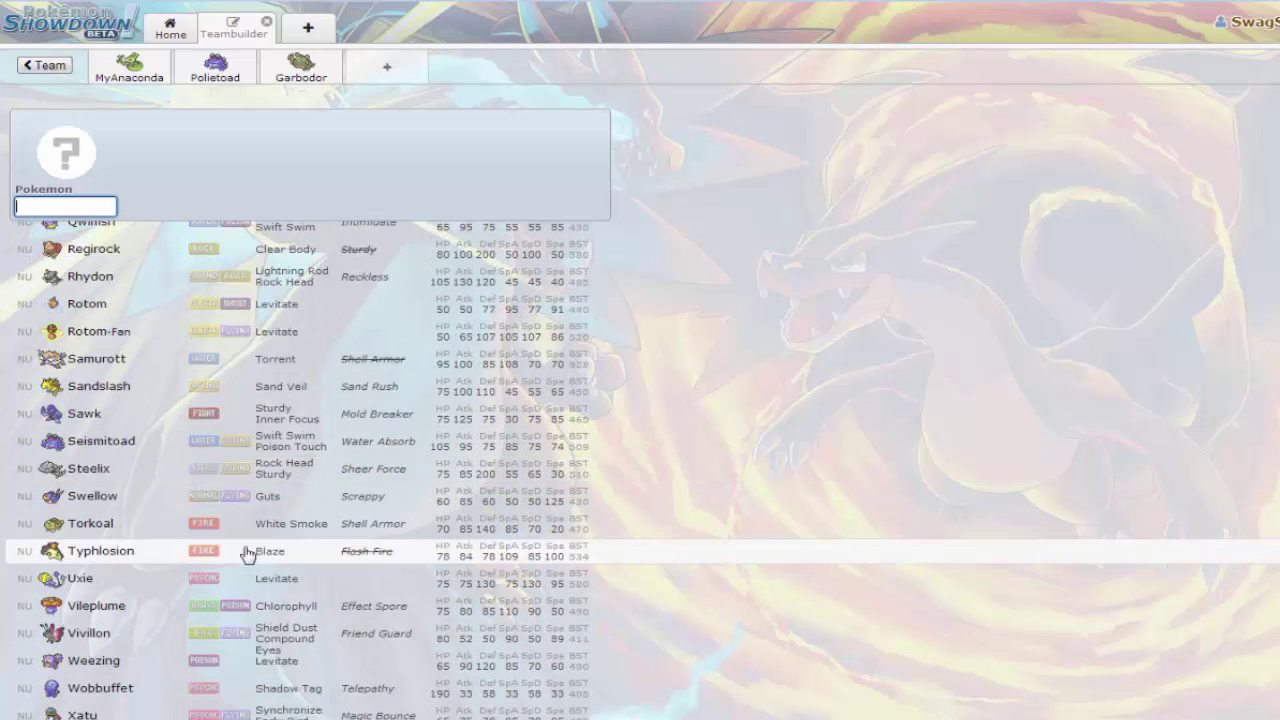
Return to Garbodor's set and put Toxic in its fourth move slot
click(280, 88)
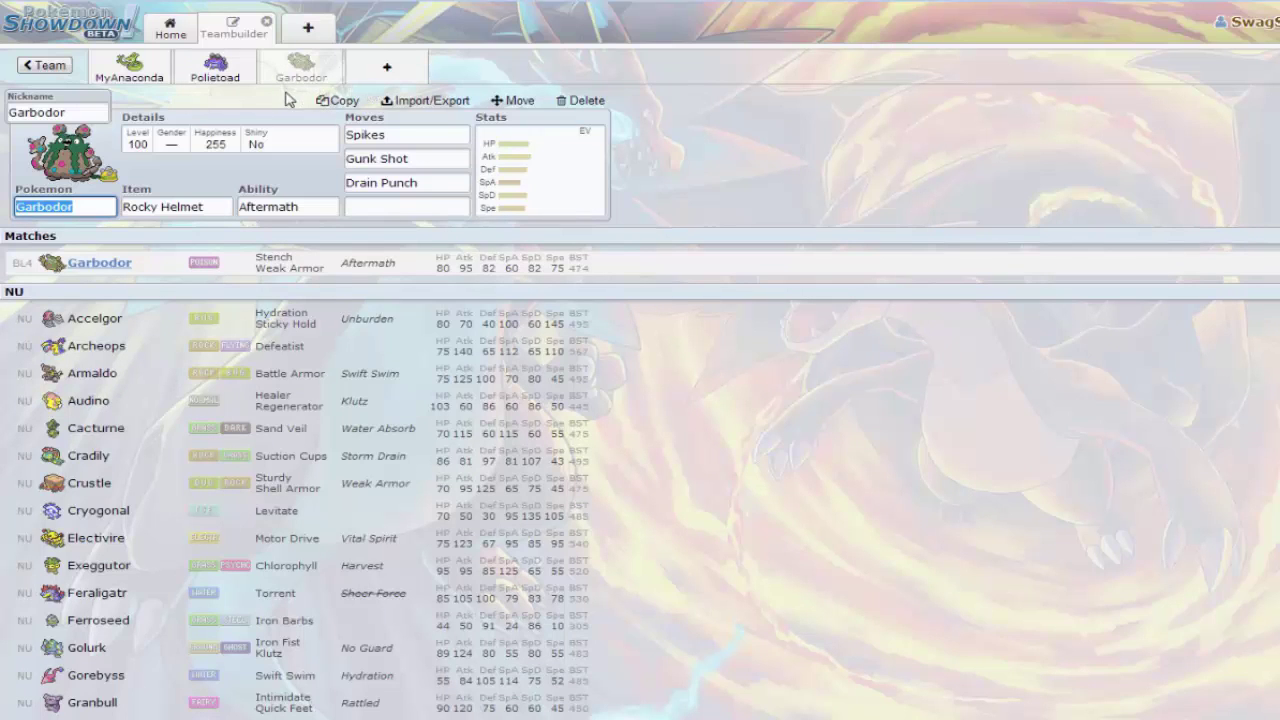
click(406, 205)
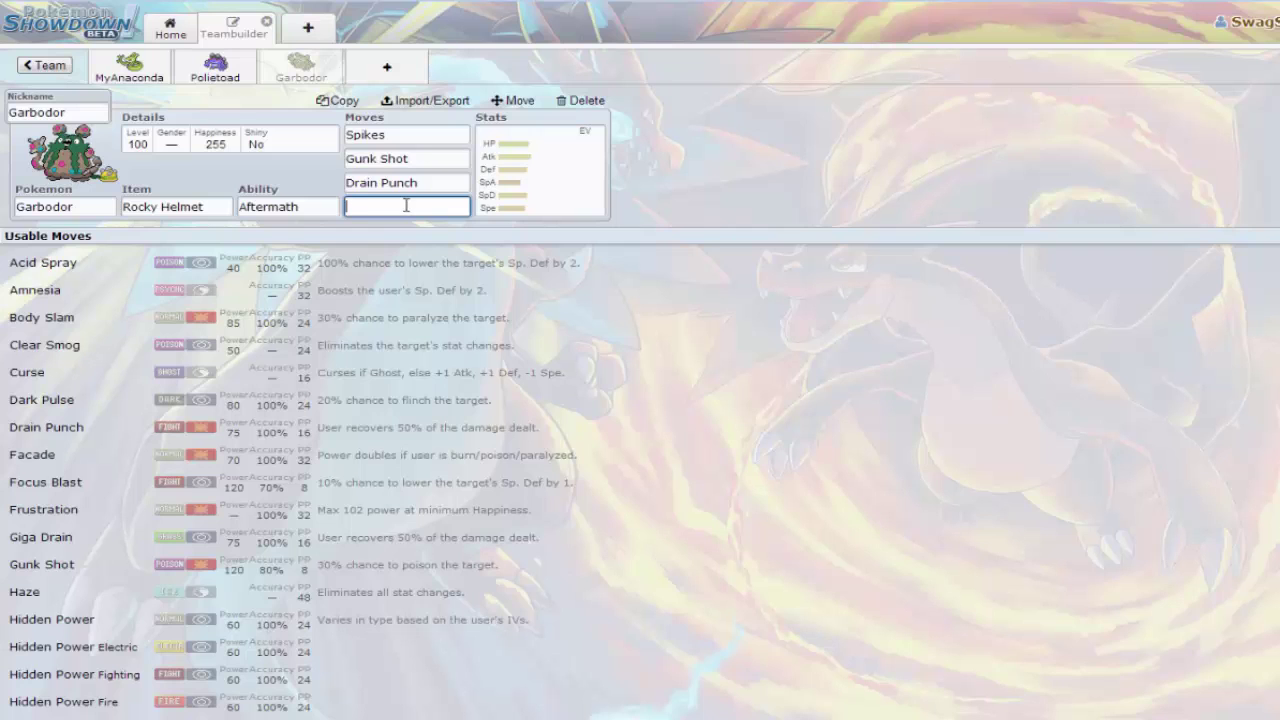
text(toxi)
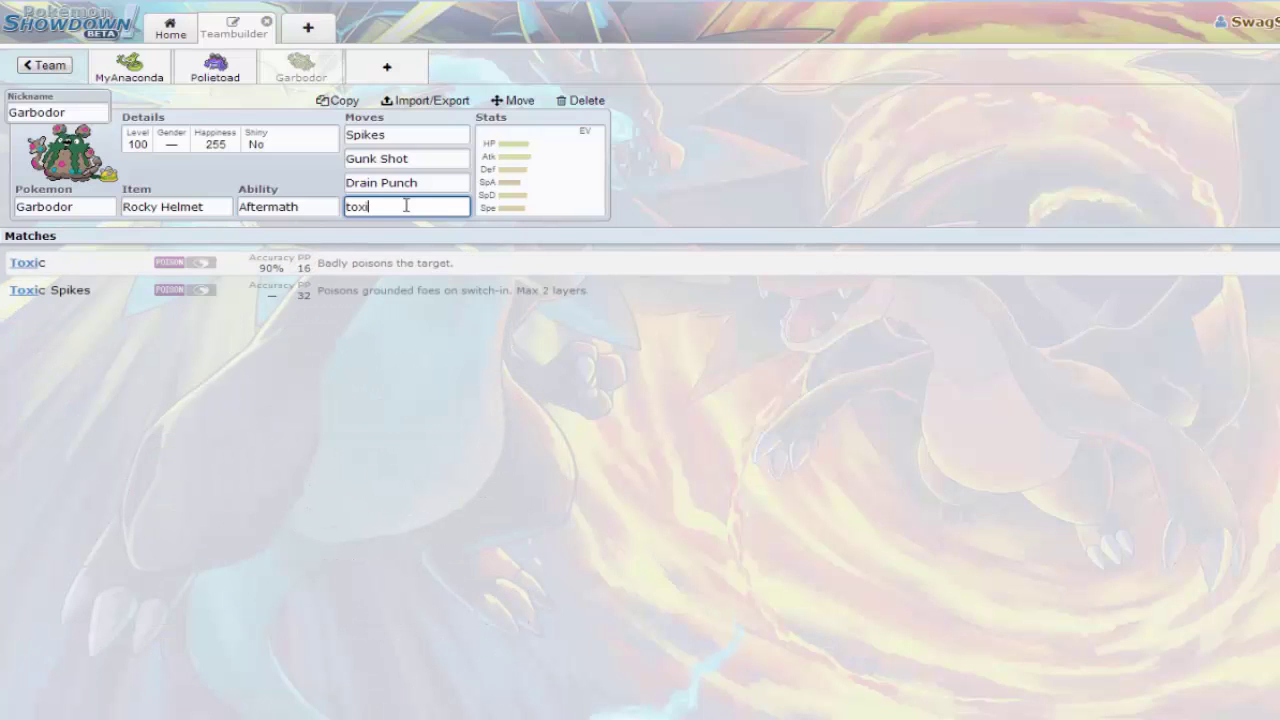
key(Return)
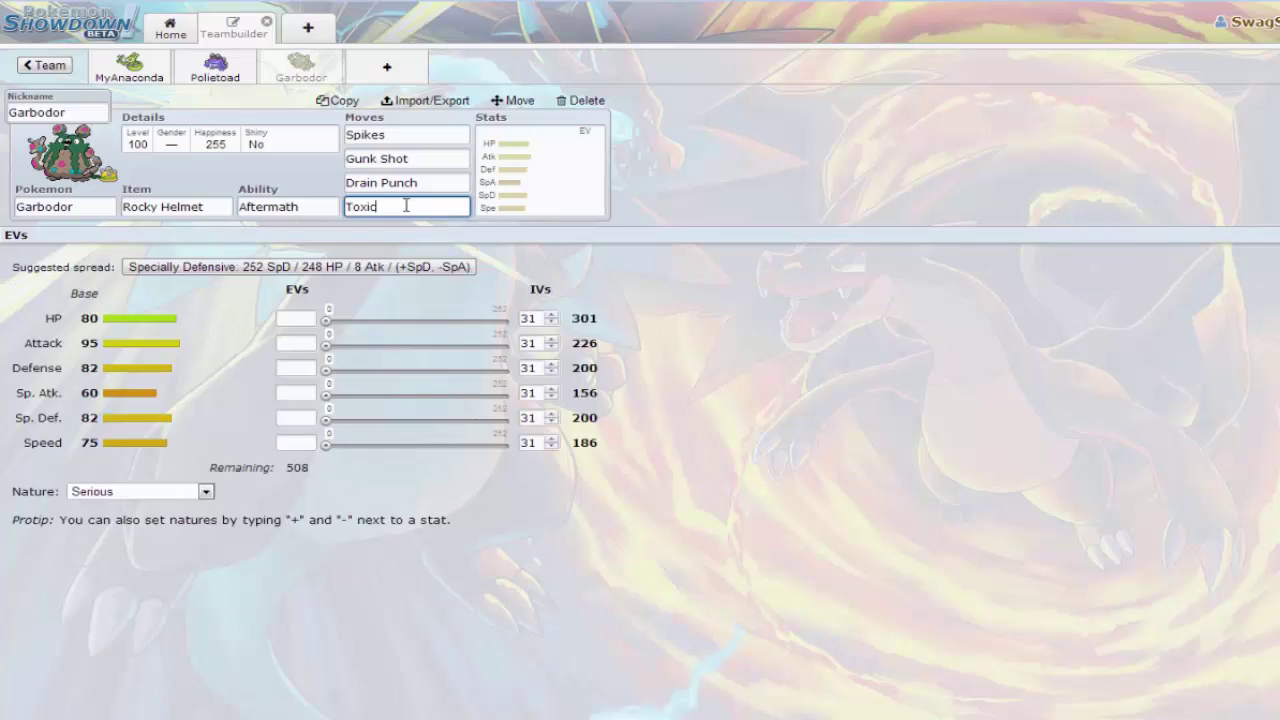
Apply the suggested specially defensive EV spread and set Garbodor's level to 50
click(162, 270)
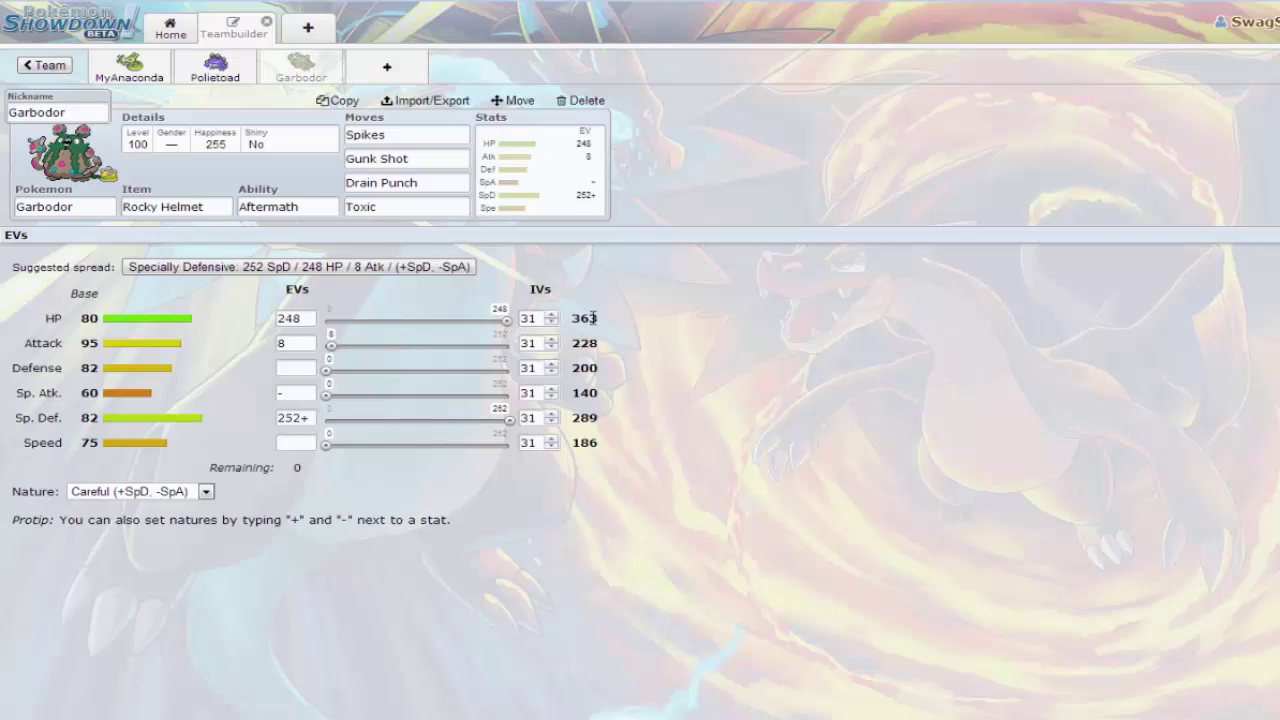
click(148, 160)
click(42, 258)
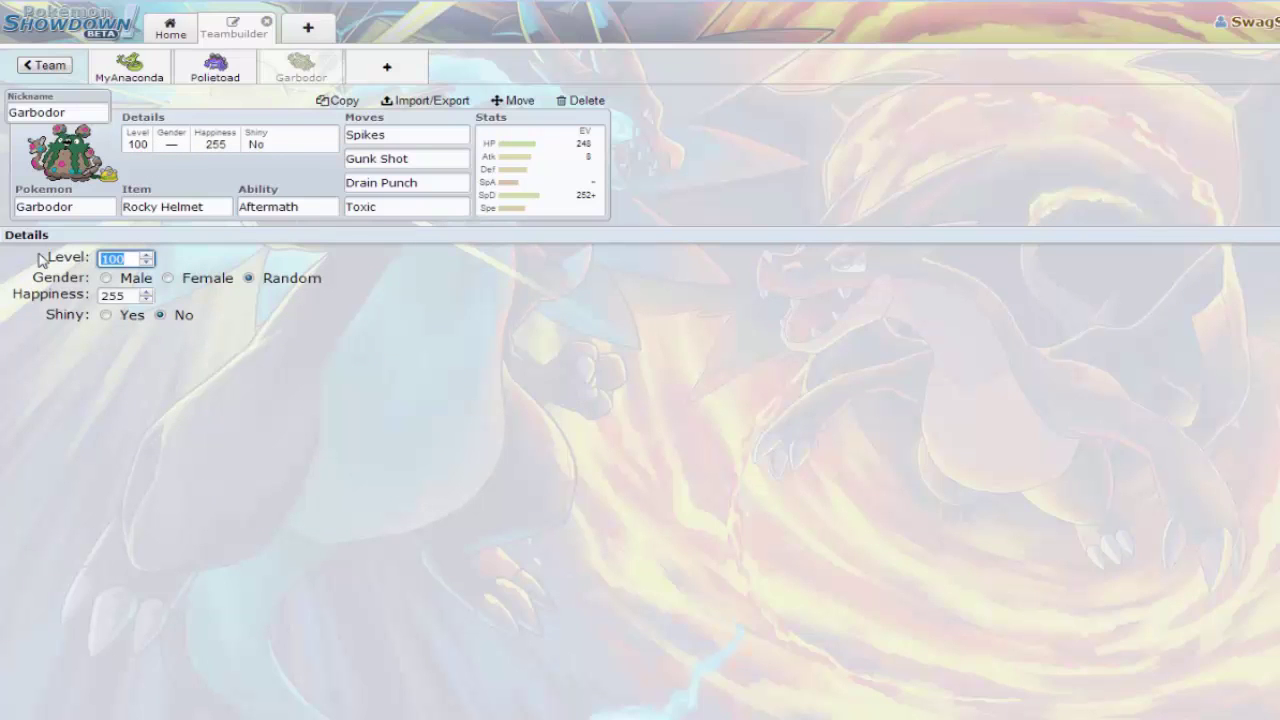
text(50)
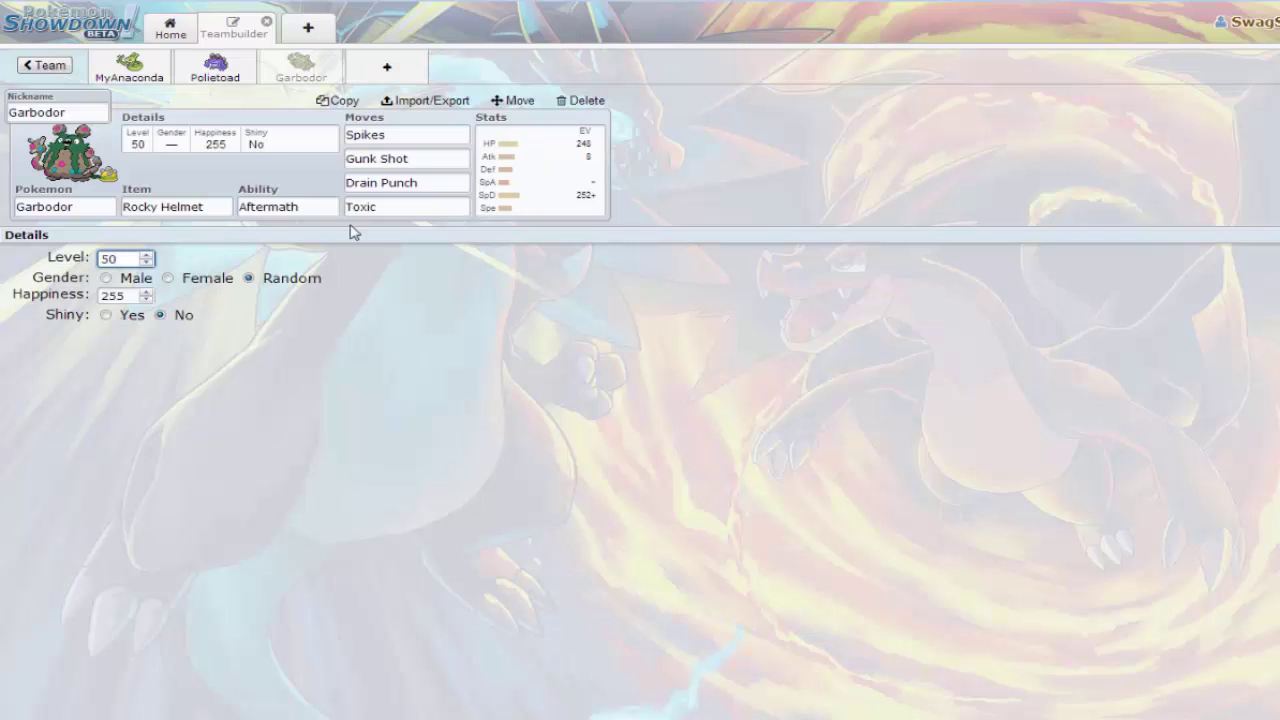
click(533, 169)
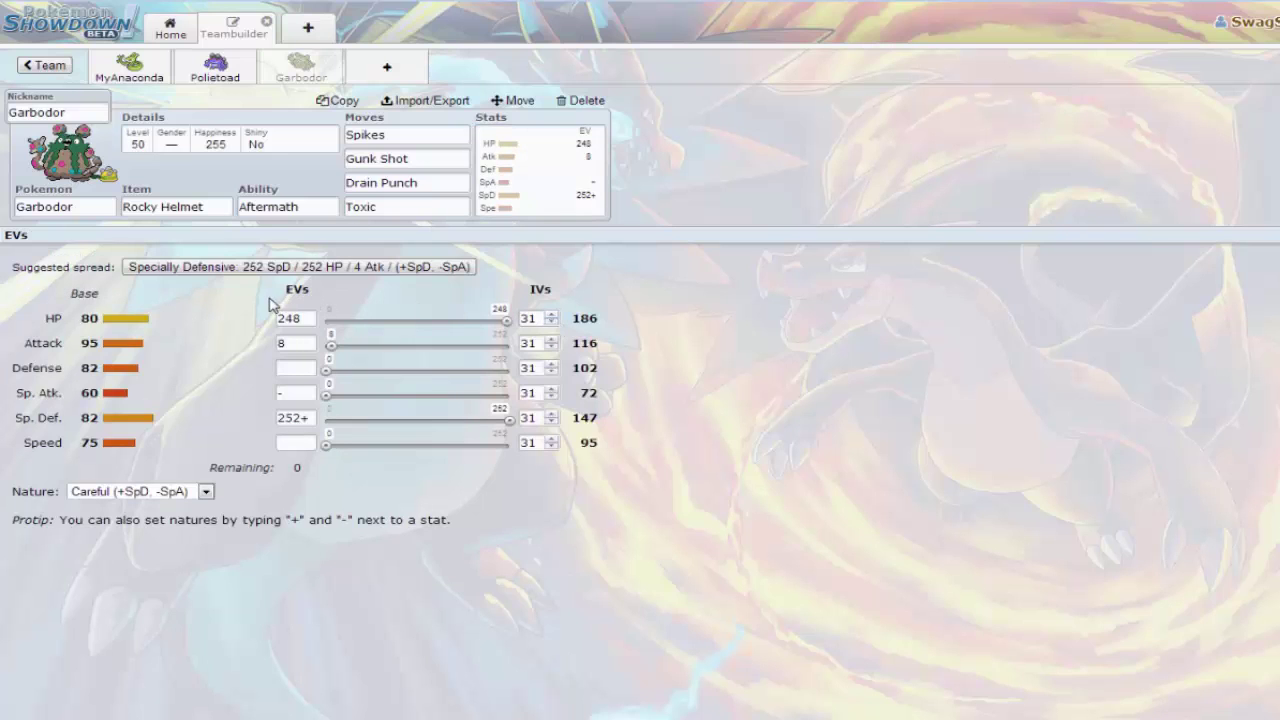
Adjust the EVs to 252 HP and 4 Attack, leaving none remaining
click(303, 316)
drag(334, 350, 329, 348)
drag(514, 329, 530, 328)
click(313, 345)
Add a new fourth slot and fill it with Granbull from the NU Pokémon list
click(390, 68)
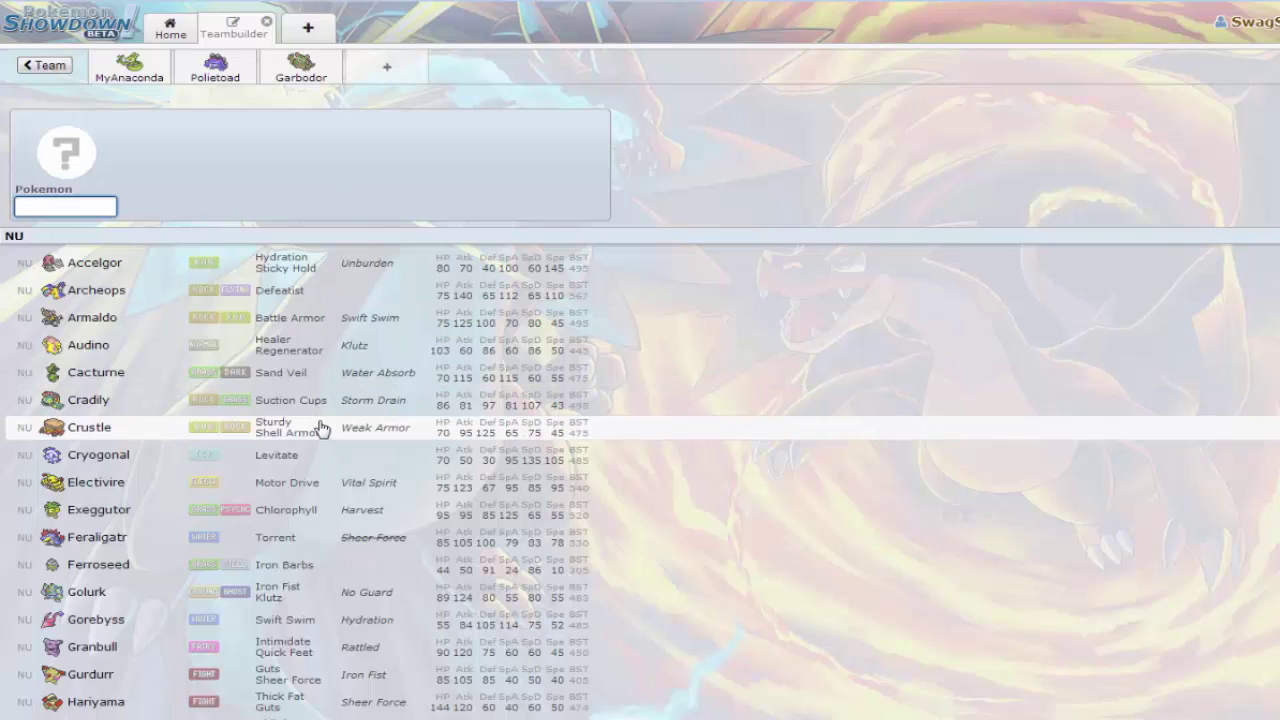
scroll(320, 428, down, 4)
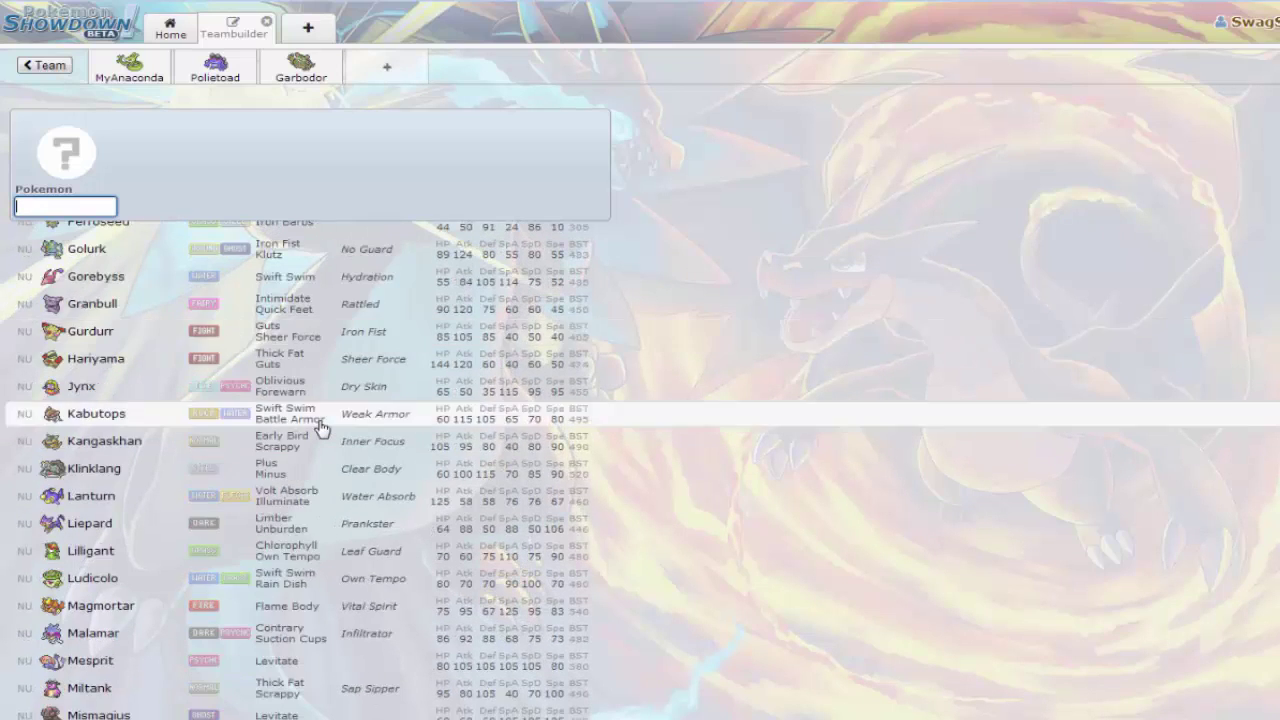
scroll(320, 428, down, 2)
scroll(320, 428, down, 3)
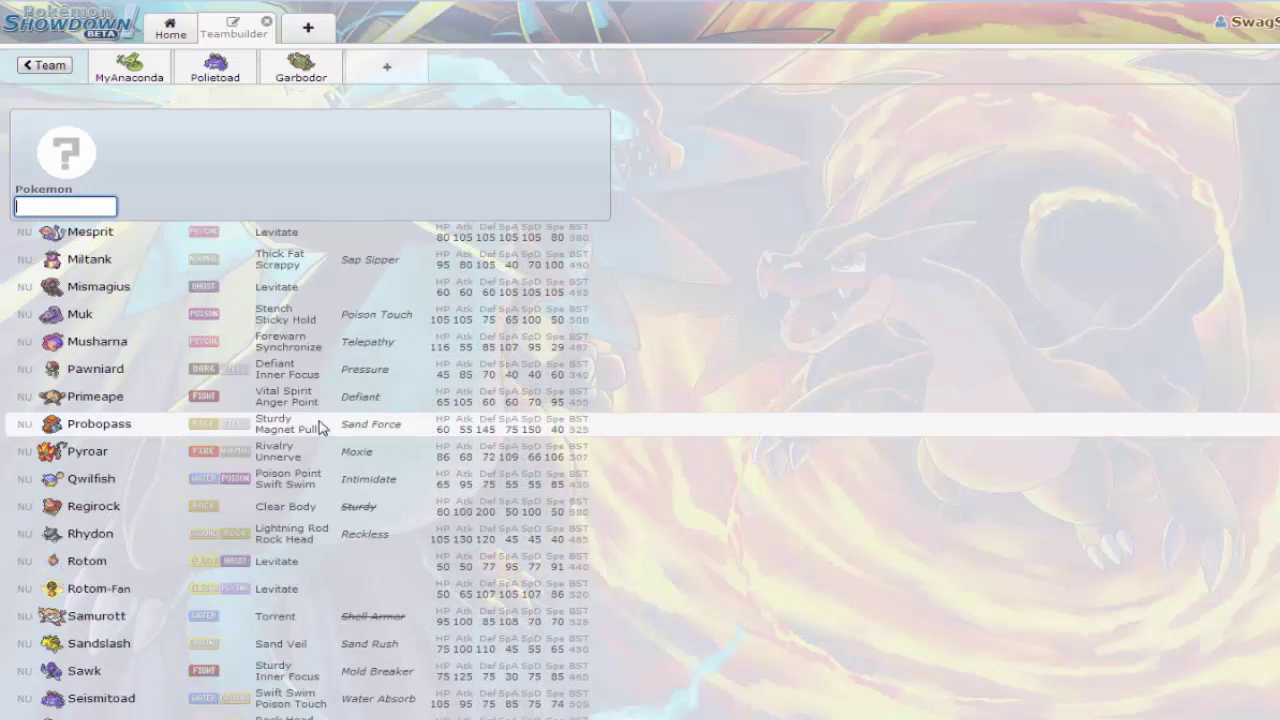
scroll(320, 428, down, 4)
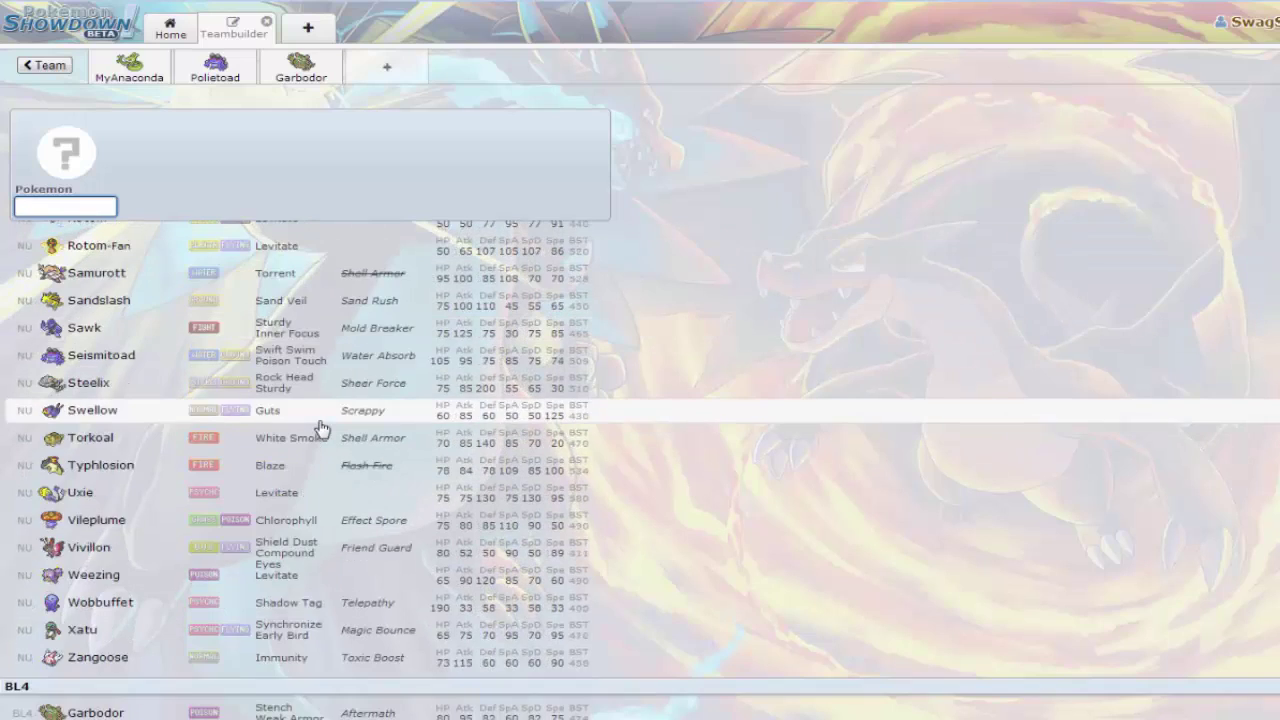
scroll(320, 428, up, 1)
scroll(320, 428, up, 5)
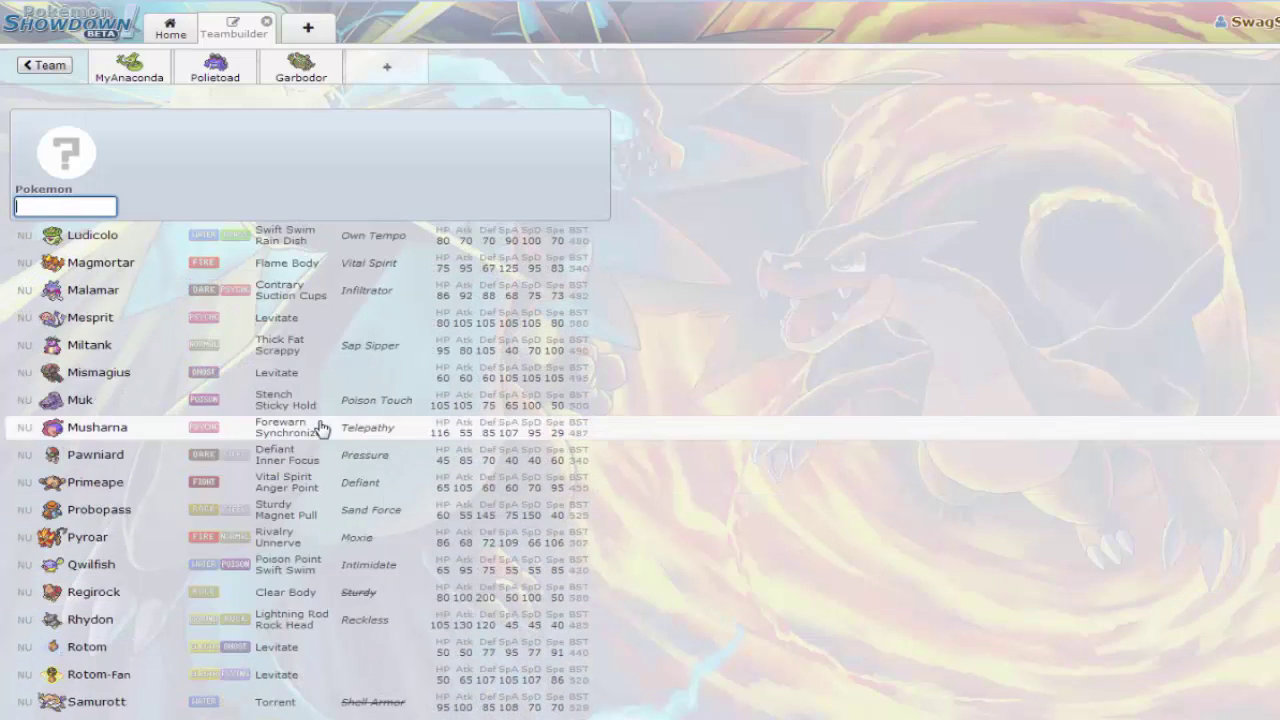
scroll(320, 428, up, 6)
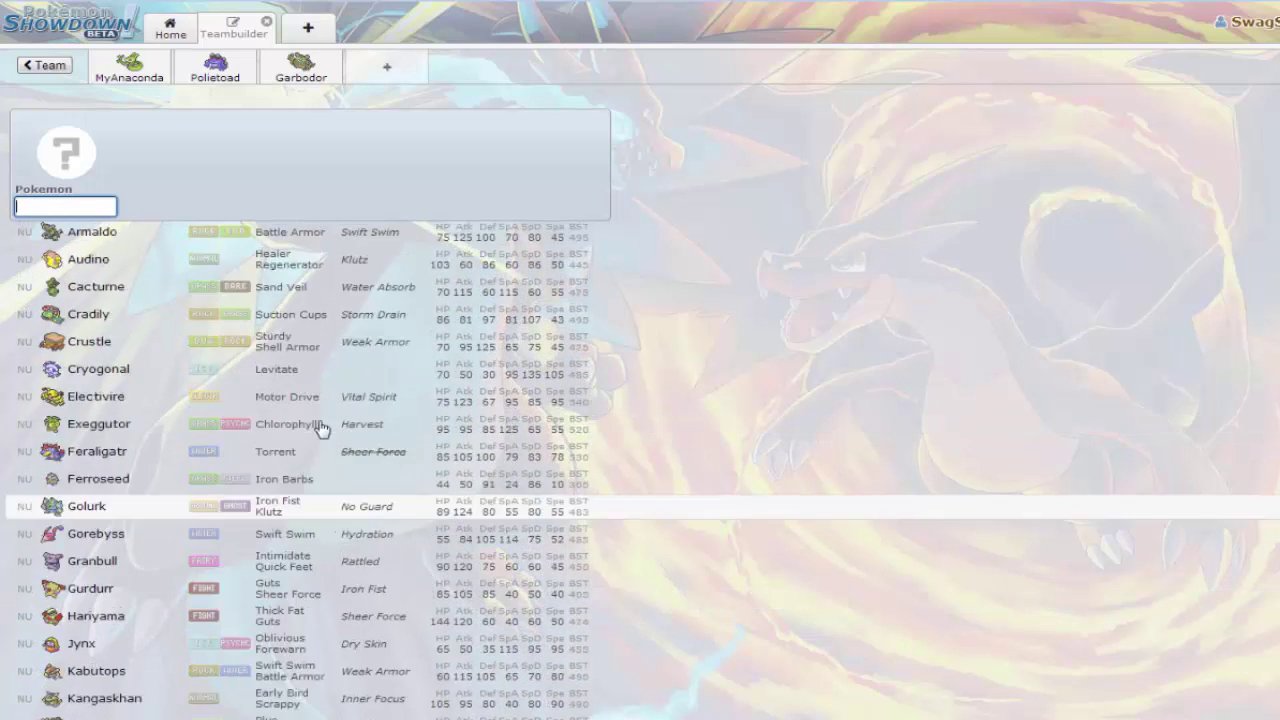
scroll(320, 428, up, 1)
scroll(320, 428, down, 2)
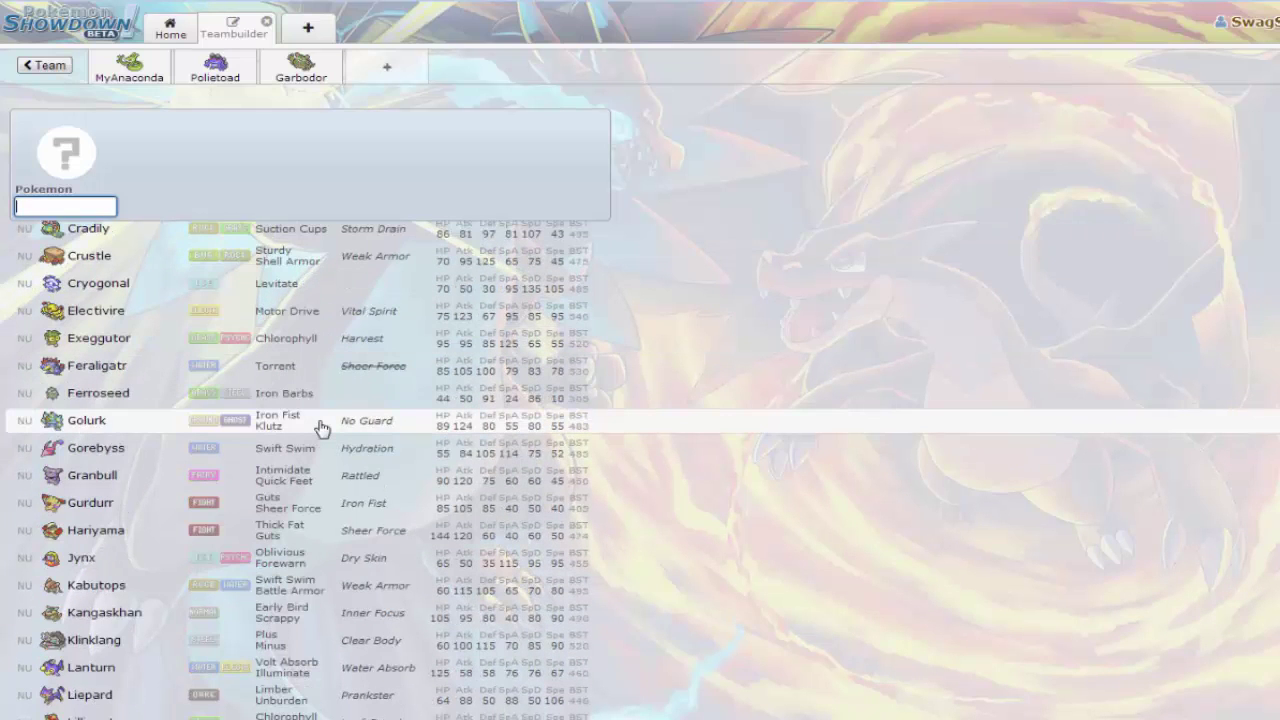
click(125, 487)
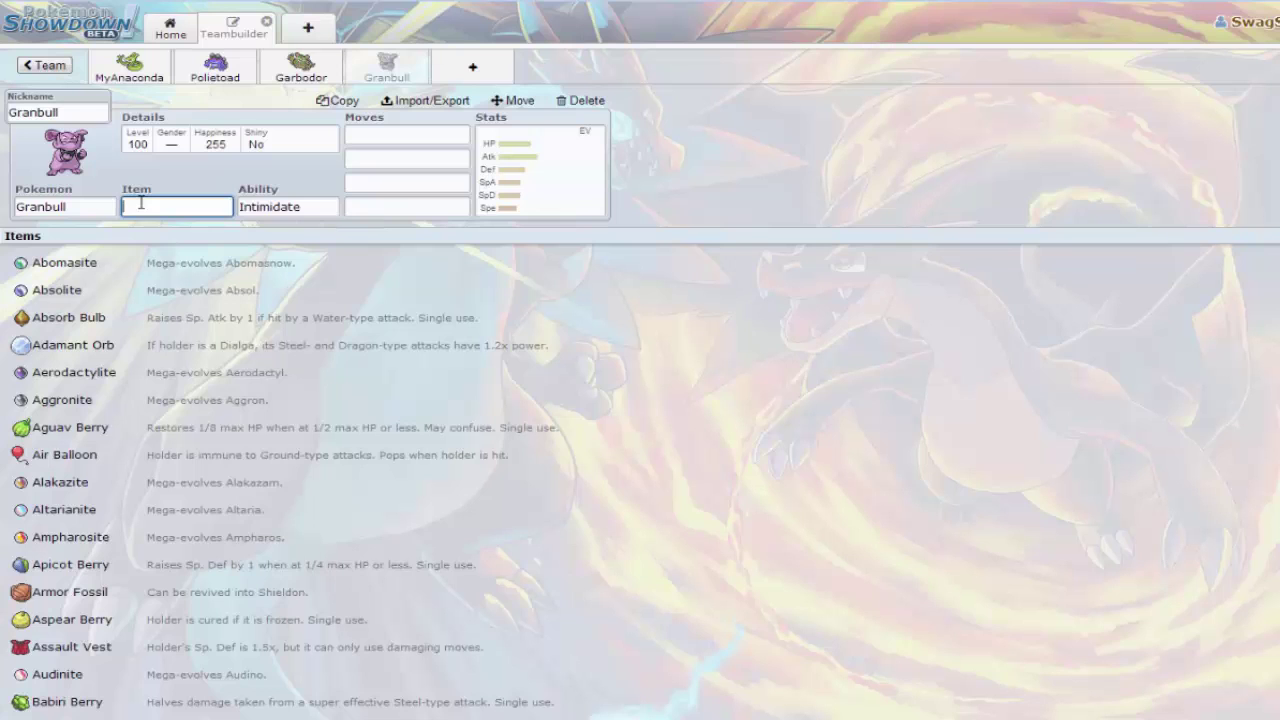
Set Granbull's held item to Leftovers, leaving its ability as Intimidate
text(lef)
key(Return)
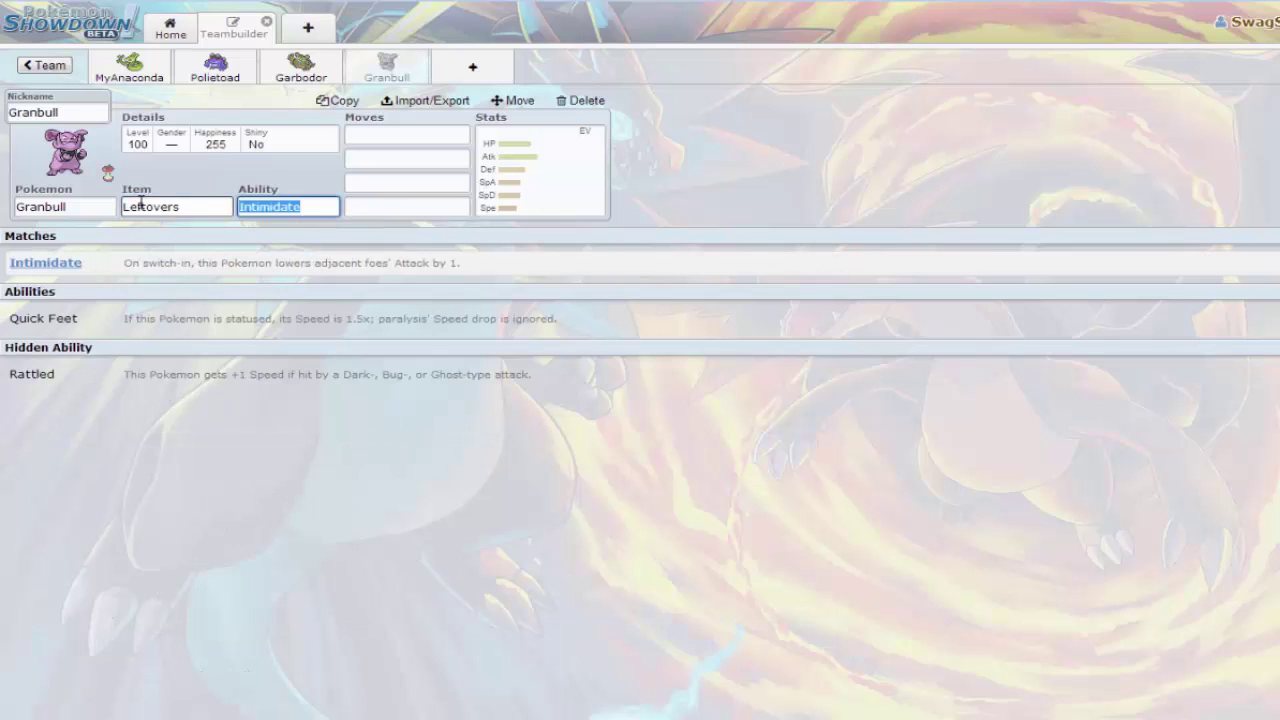
click(187, 203)
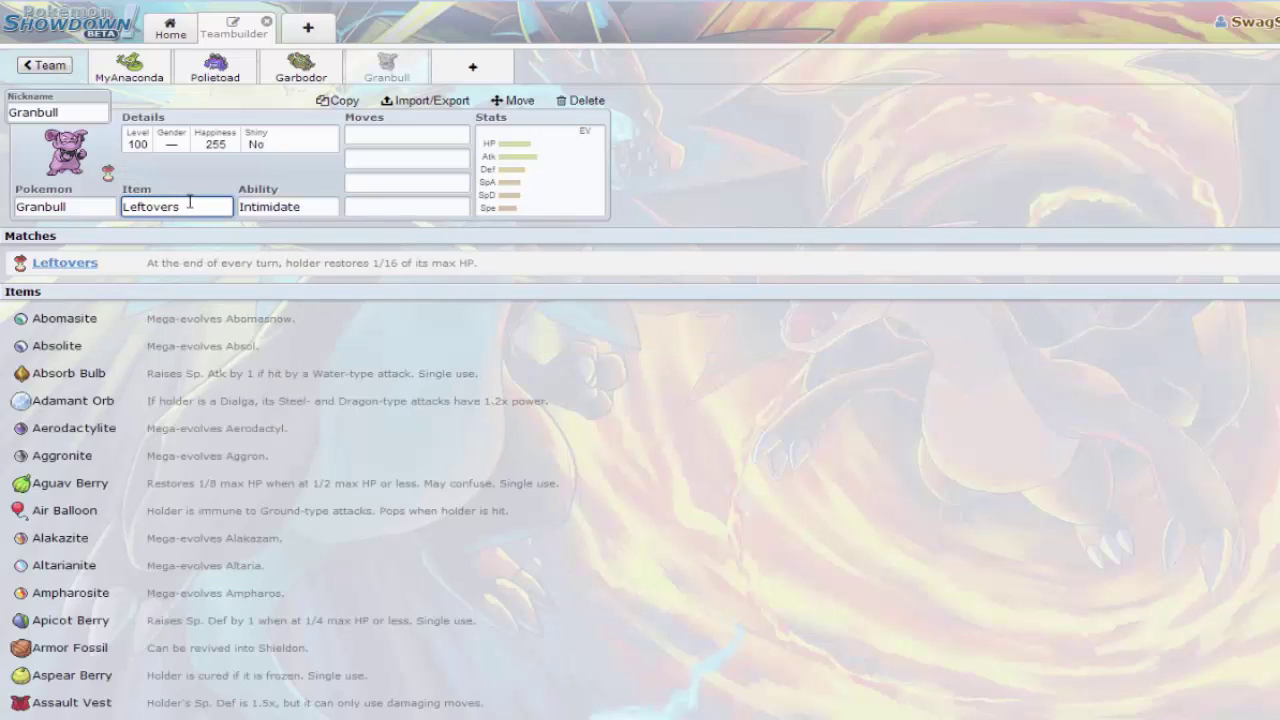
double_click(189, 203)
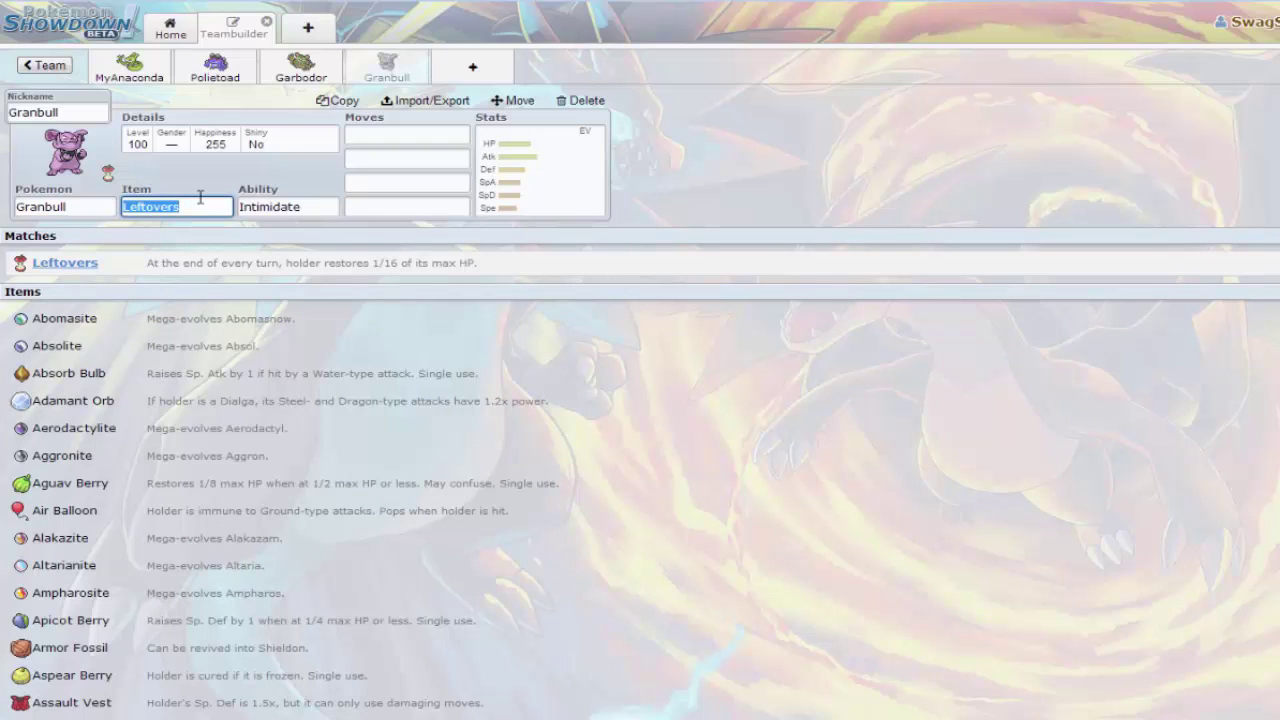
text(she)
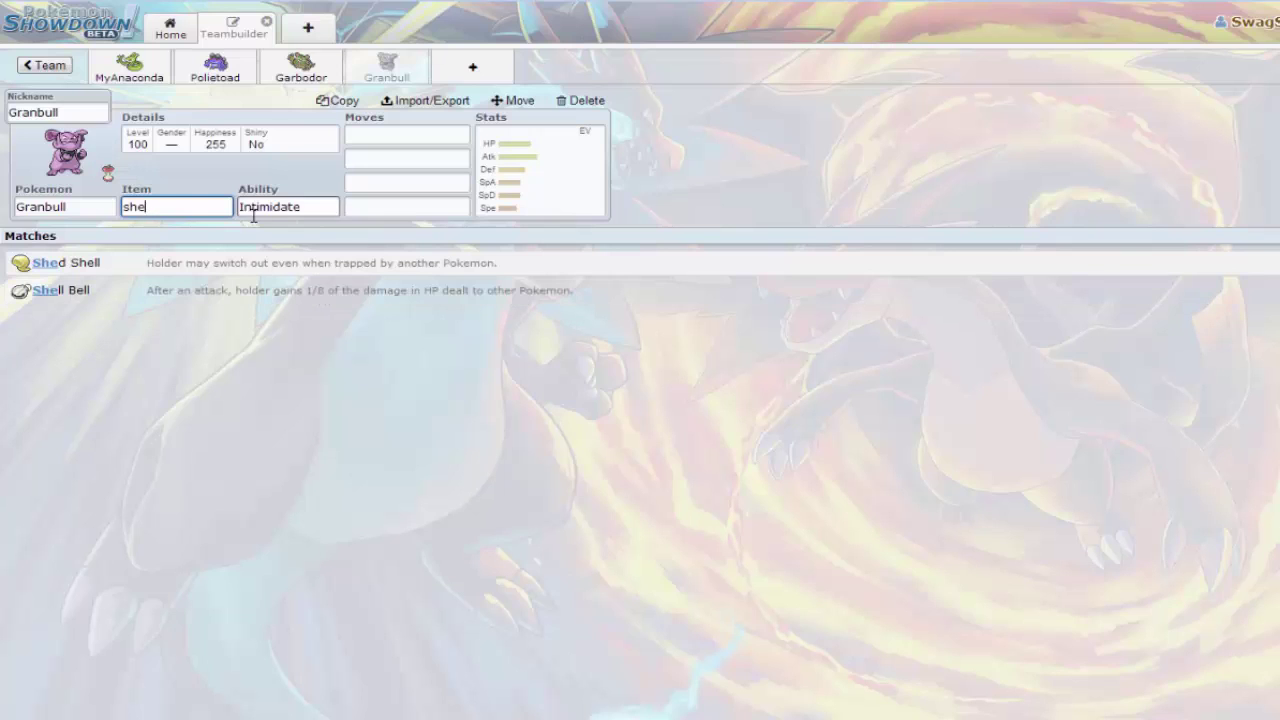
key(ctrl+a)
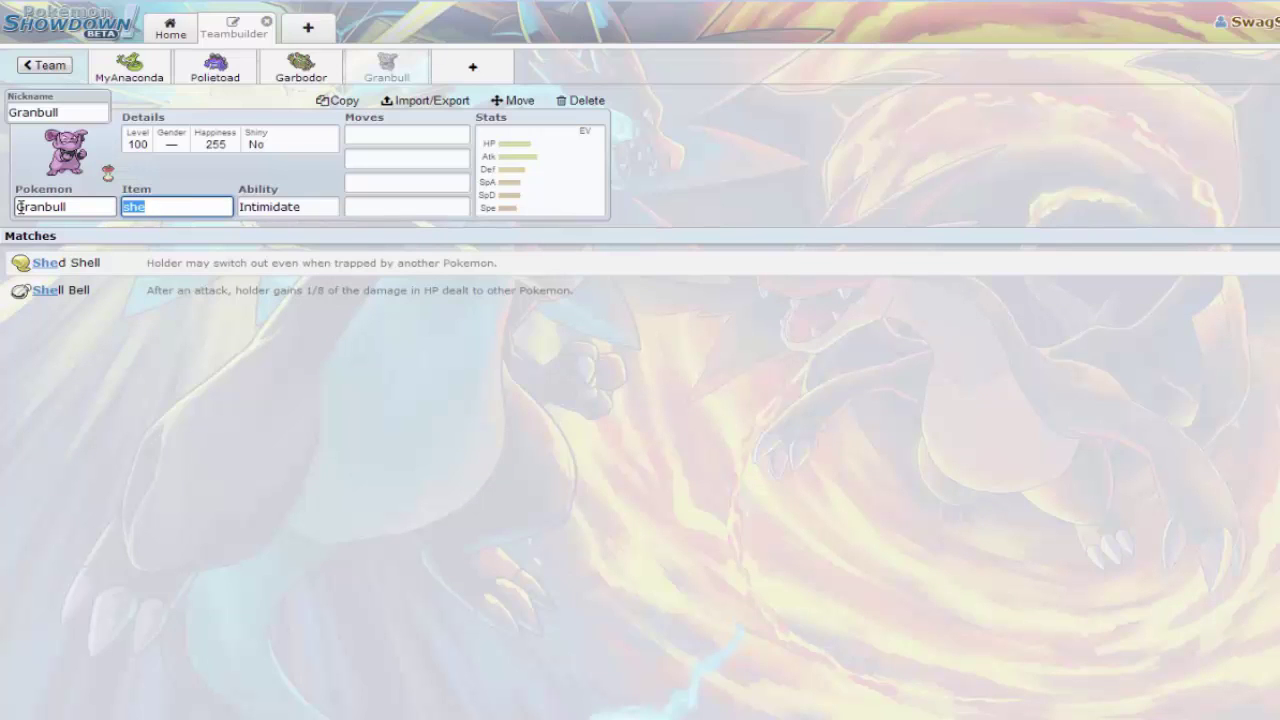
text(lef)
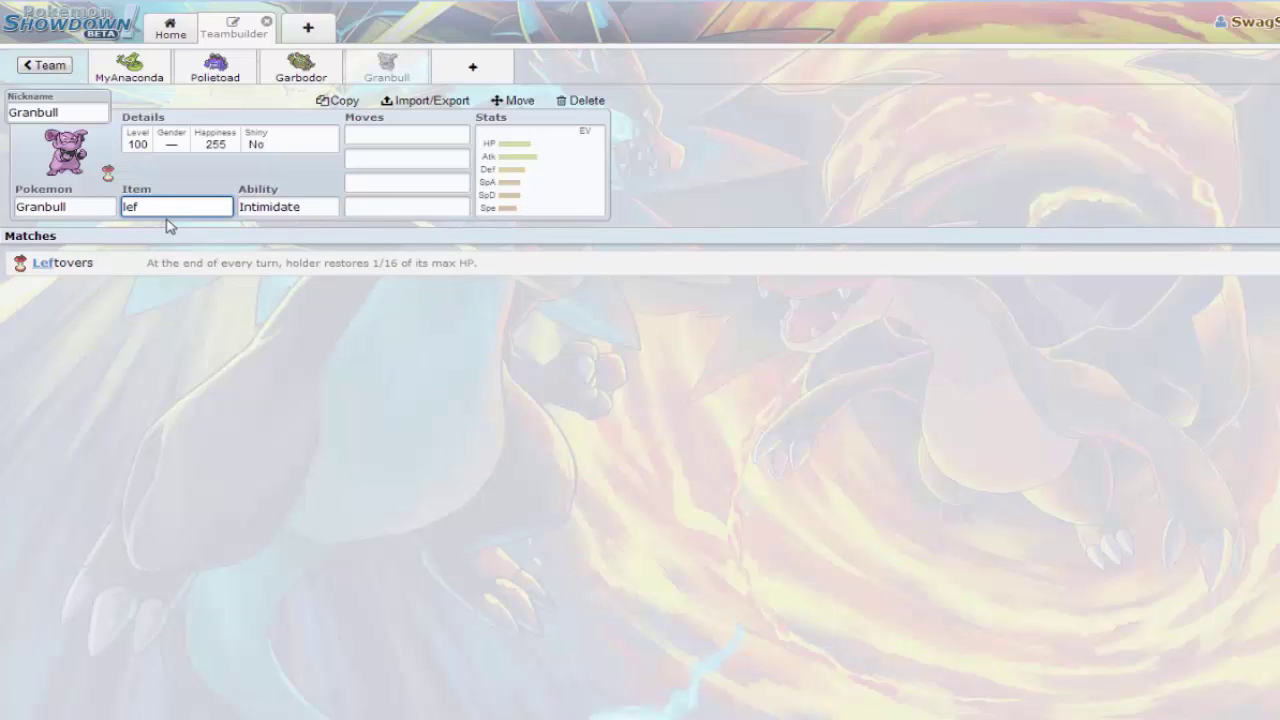
click(140, 262)
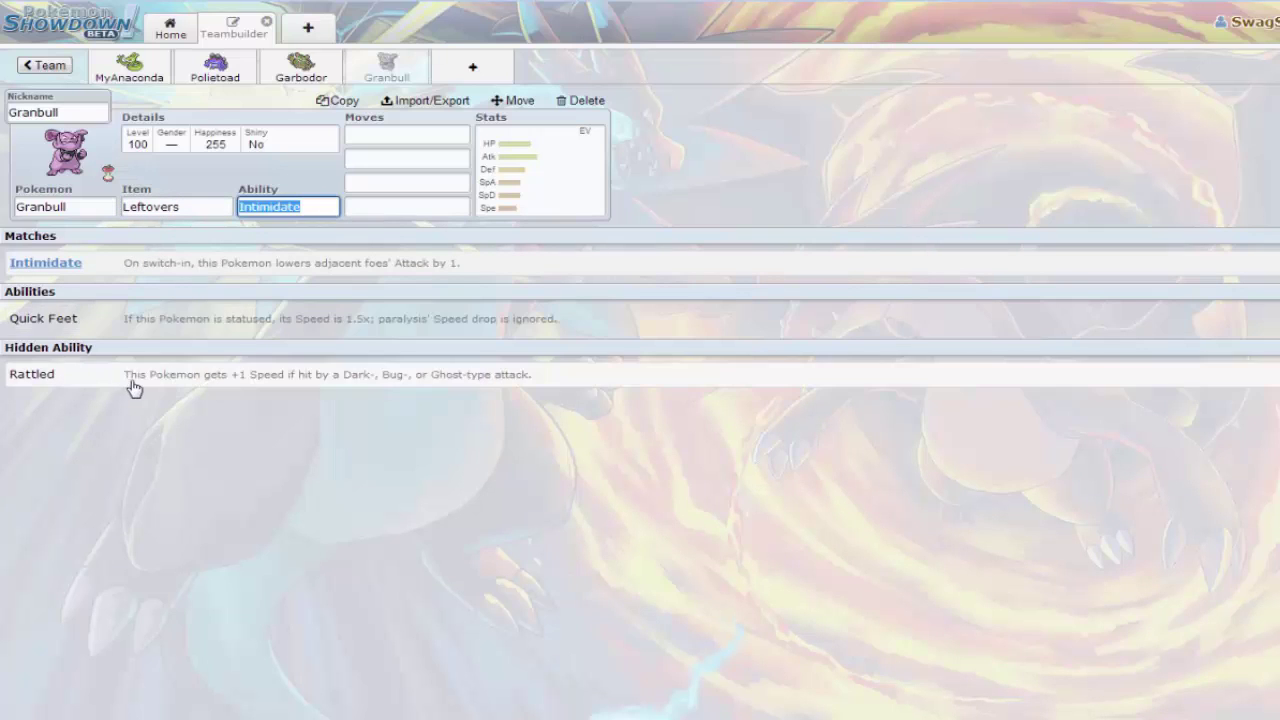
Give Granbull Play Rough as its first move
click(387, 135)
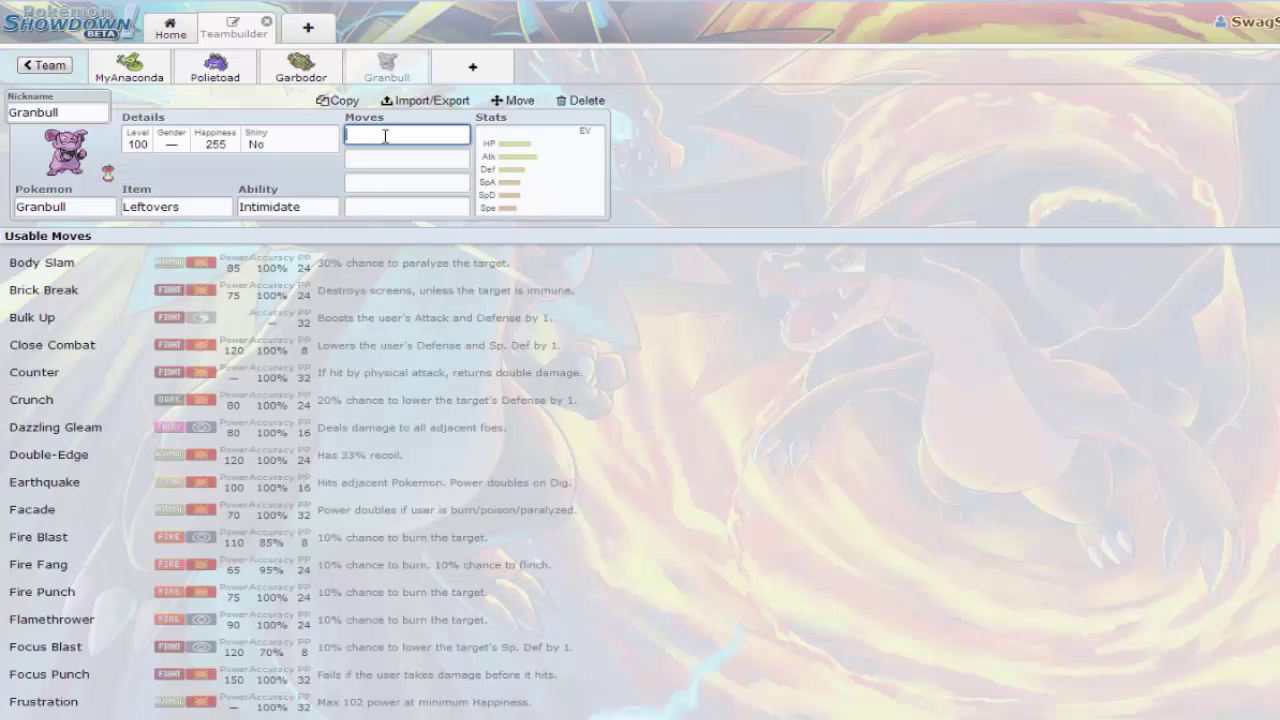
scroll(297, 506, down, 5)
scroll(297, 506, down, 5)
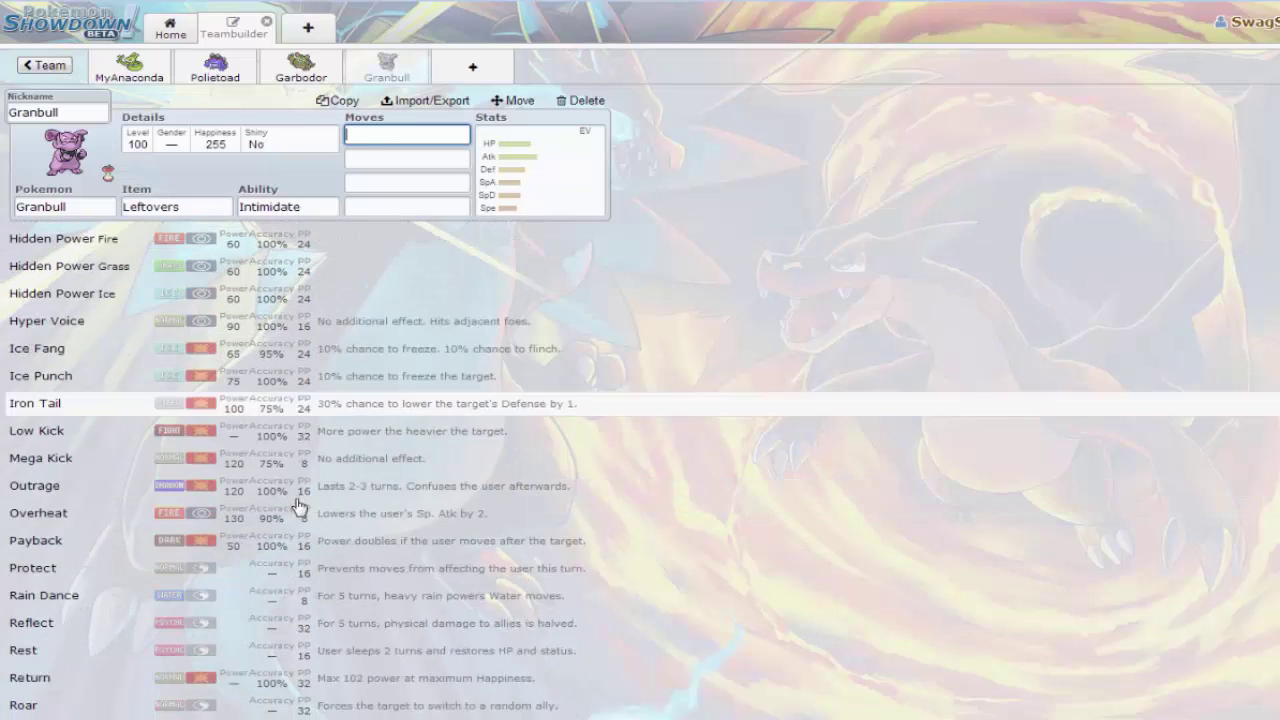
scroll(297, 506, down, 3)
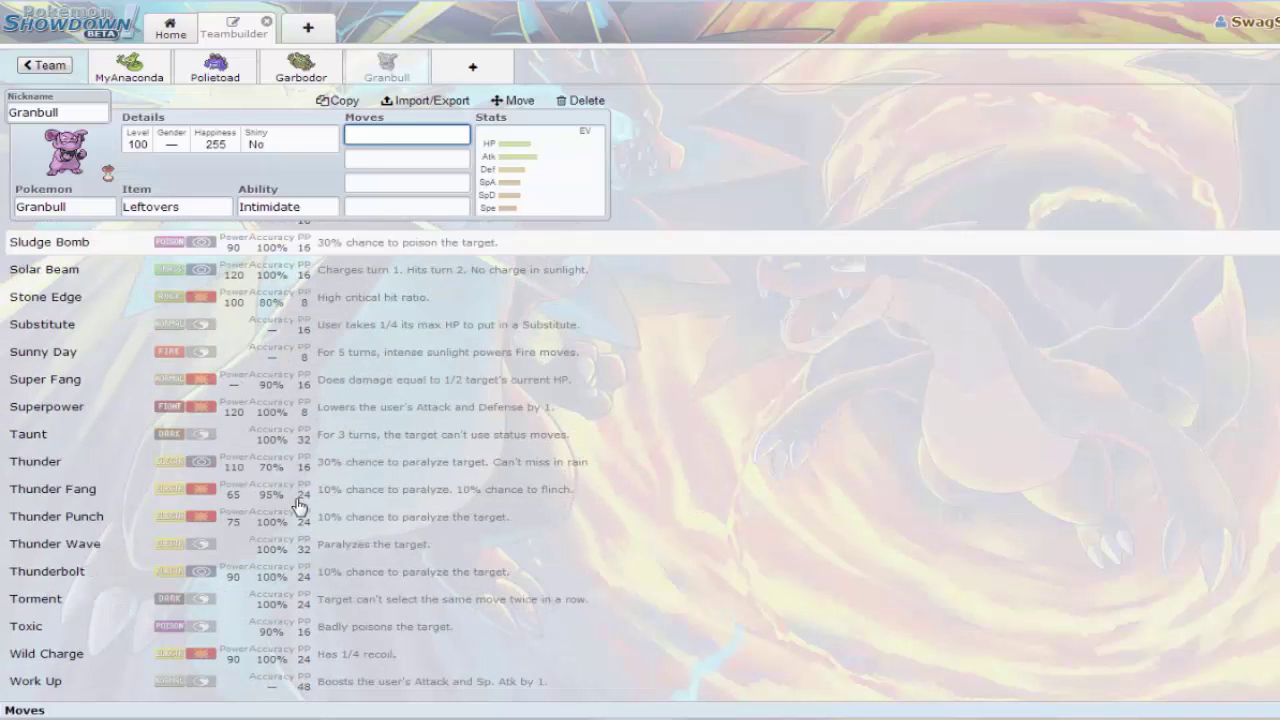
scroll(297, 506, down, 1)
scroll(297, 506, up, 4)
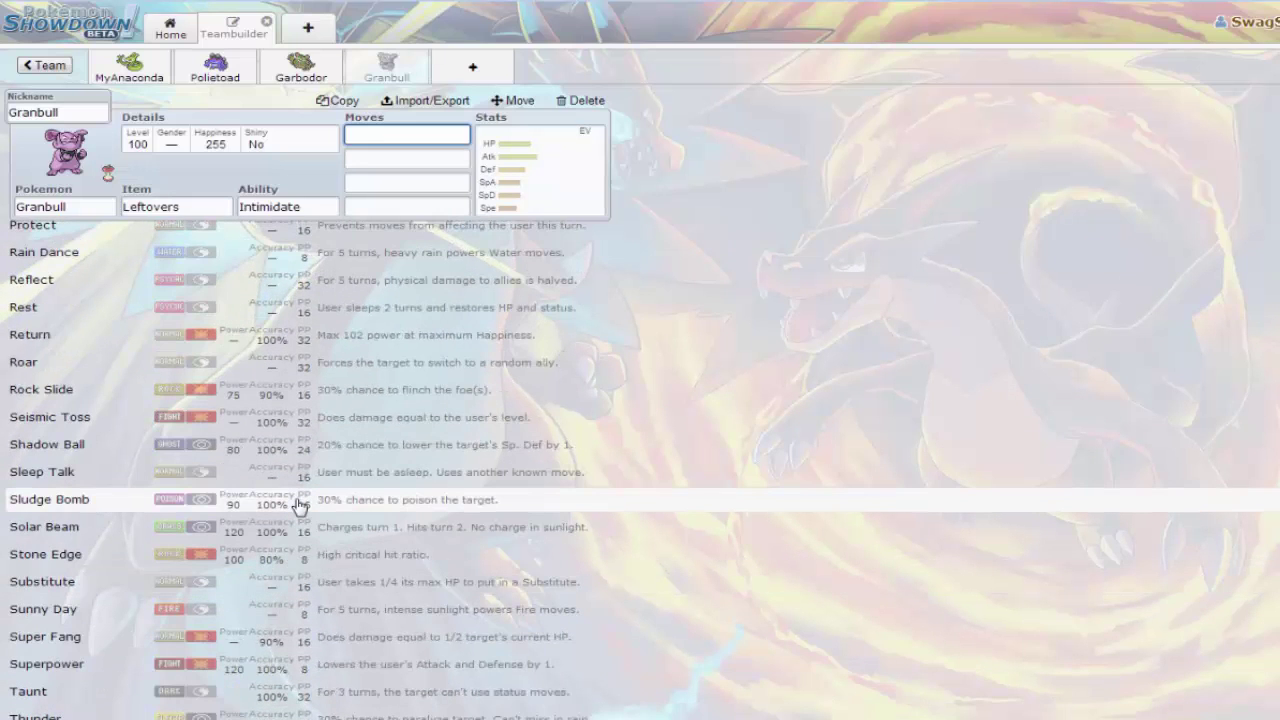
text(pl)
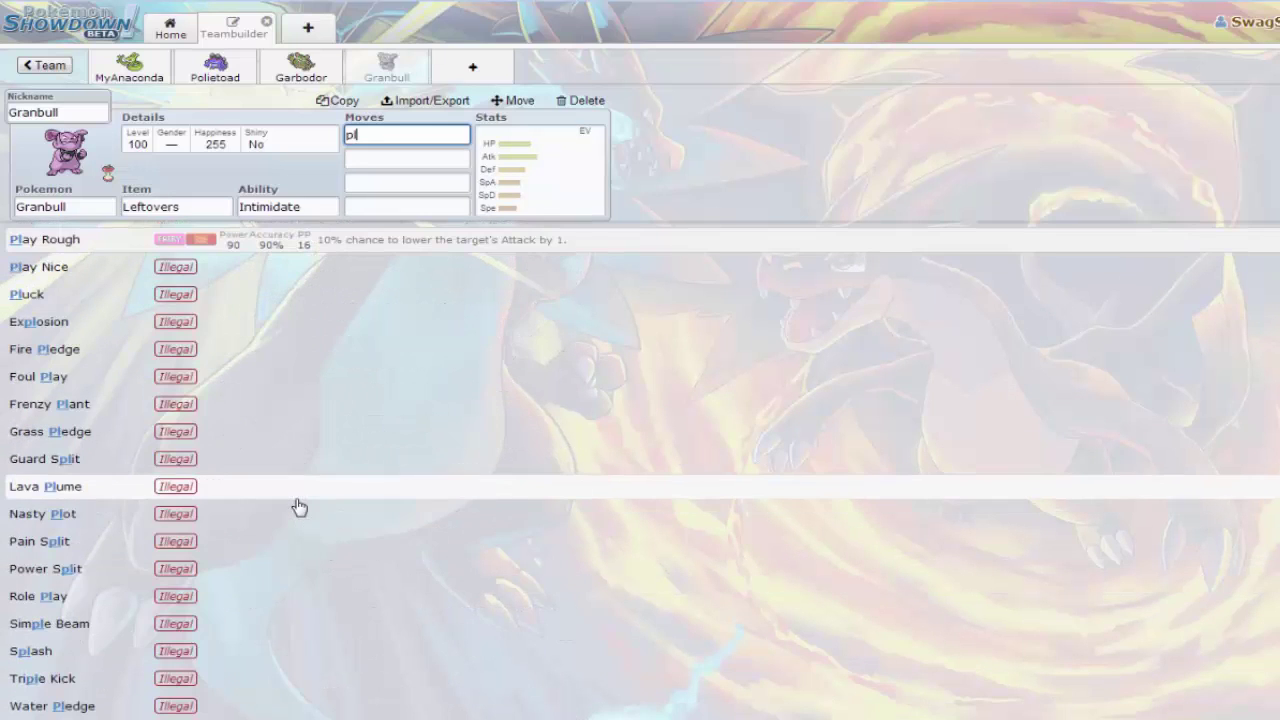
click(121, 250)
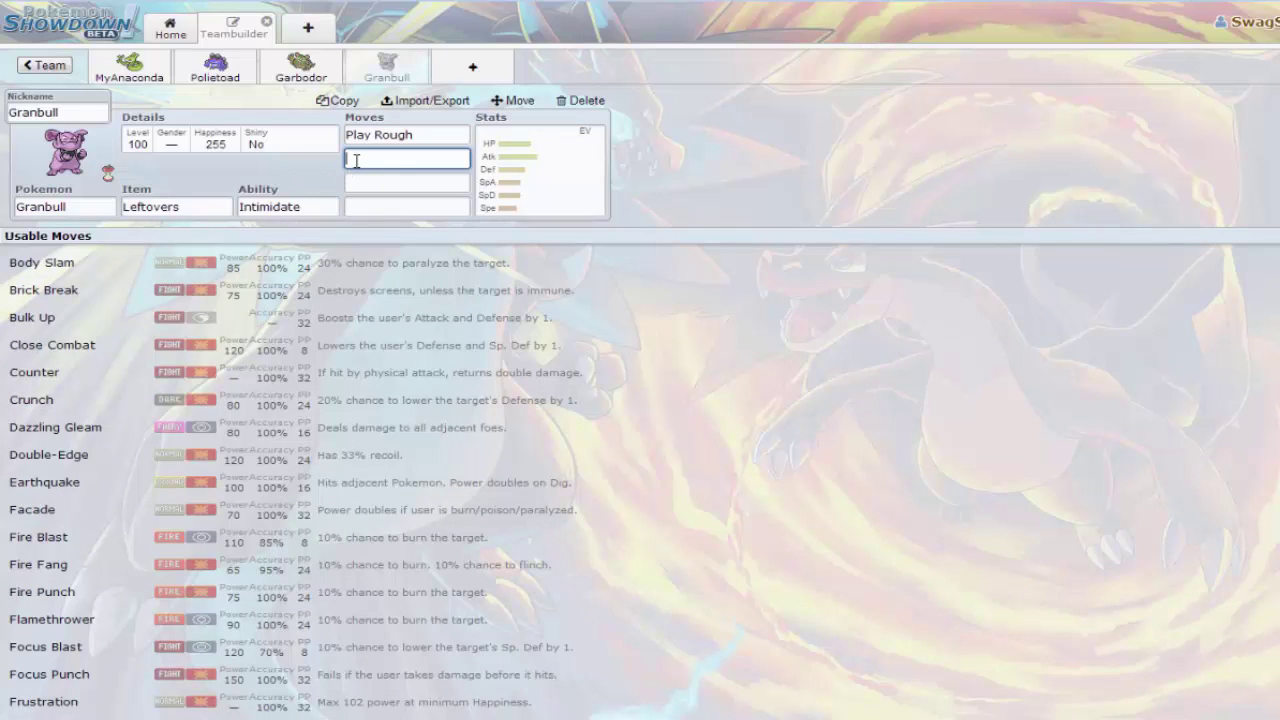
Add Earthquake and Thunder Wave as Granbull's second and third moves
text(ea)
key(Return)
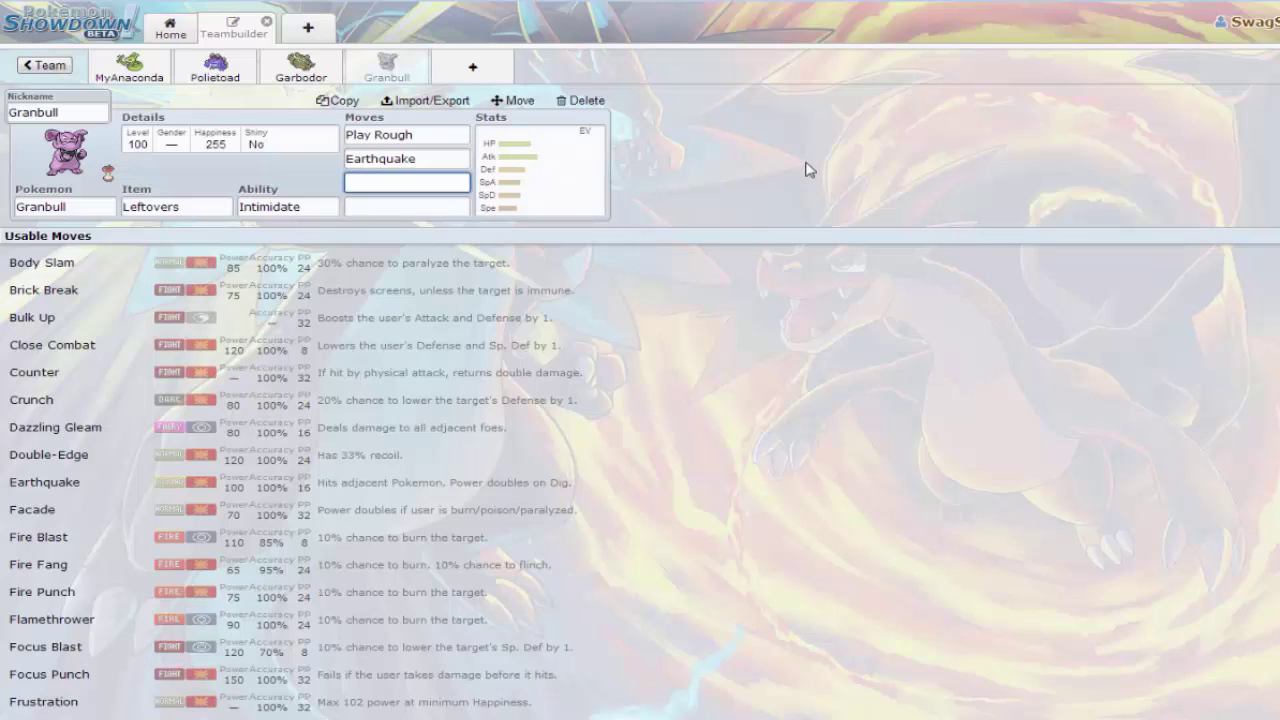
text(kn)
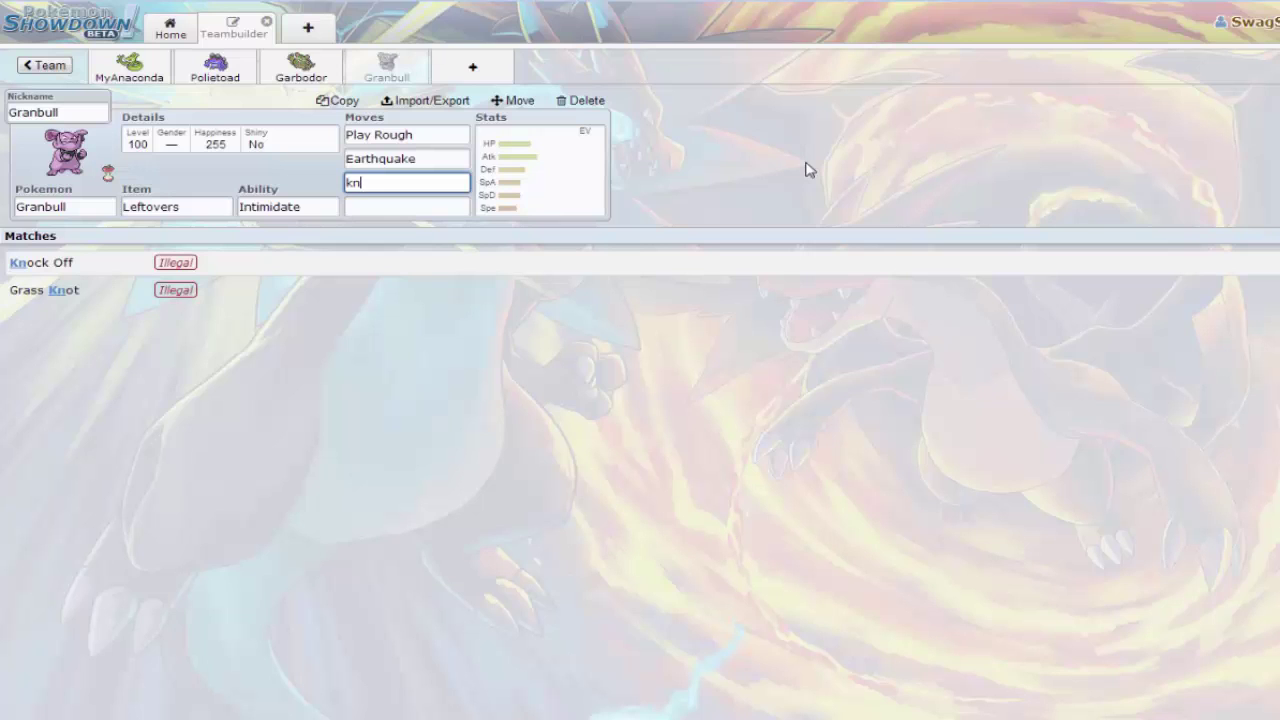
key(BackSpace)
key(BackSpace)
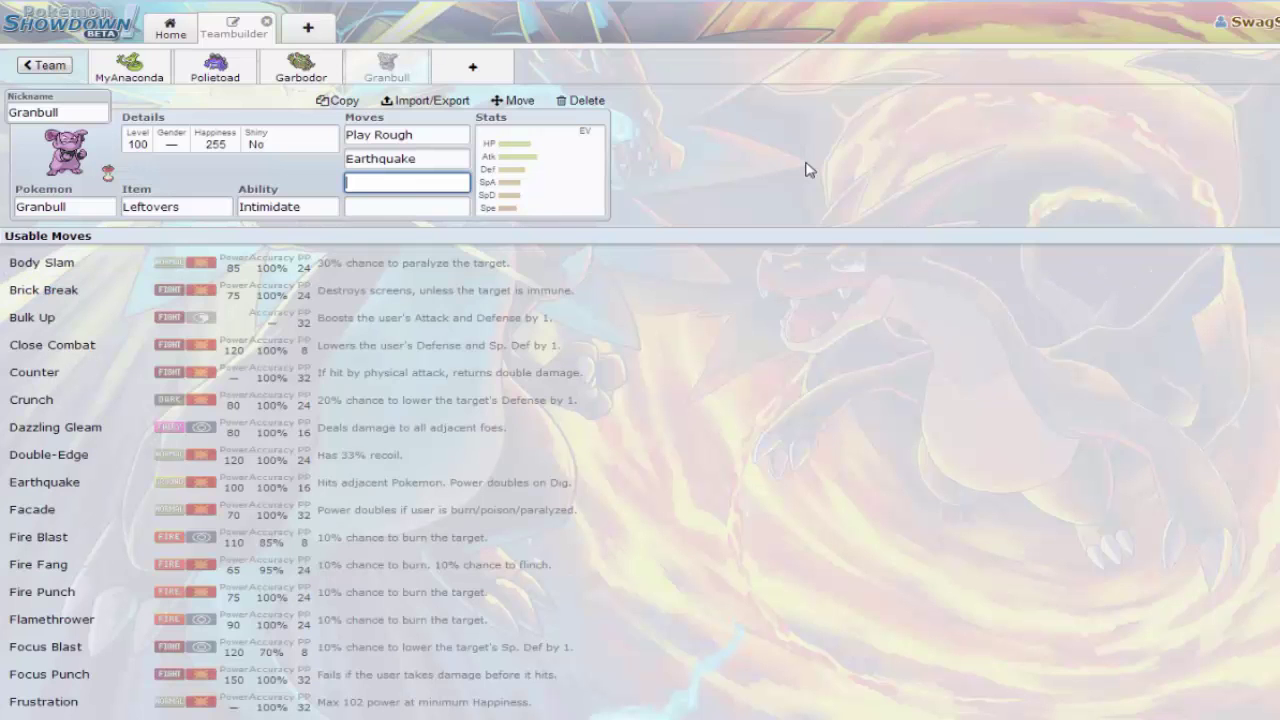
text(tt)
key(BackSpace)
text(h)
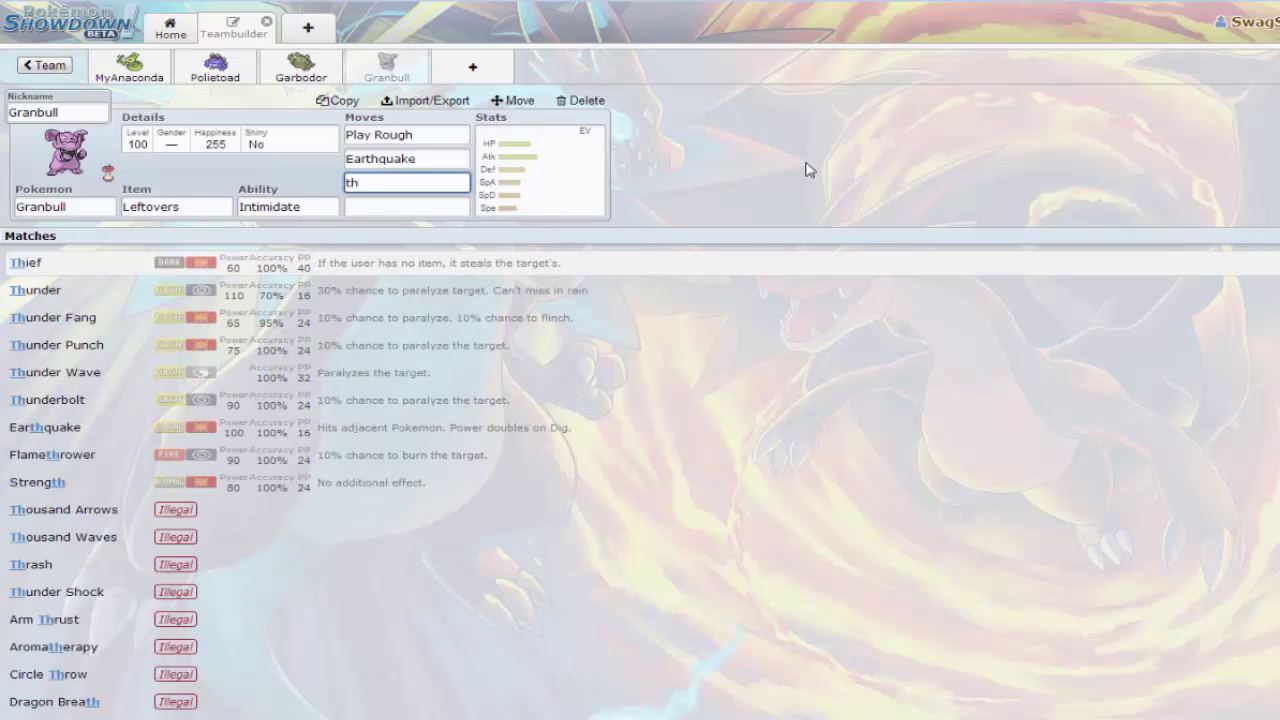
click(42, 373)
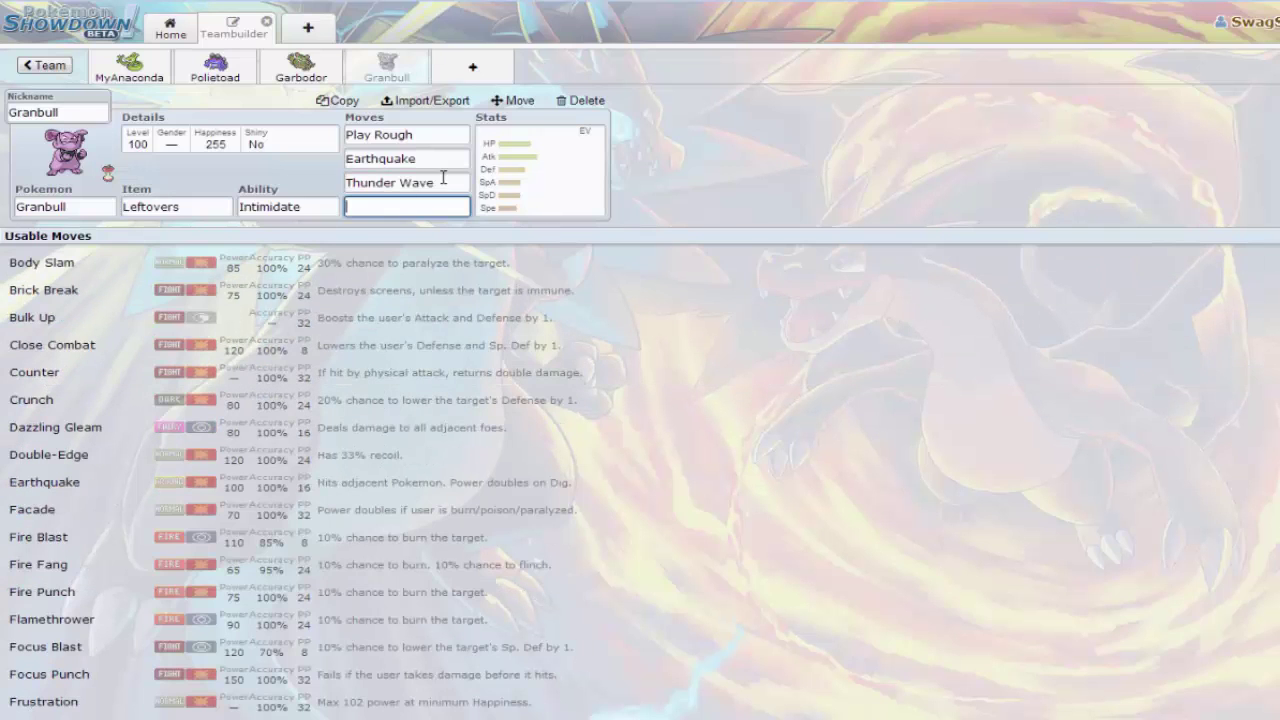
Switch between Garbodor's and Granbull's sets, ending on Granbull's set for editing
click(301, 68)
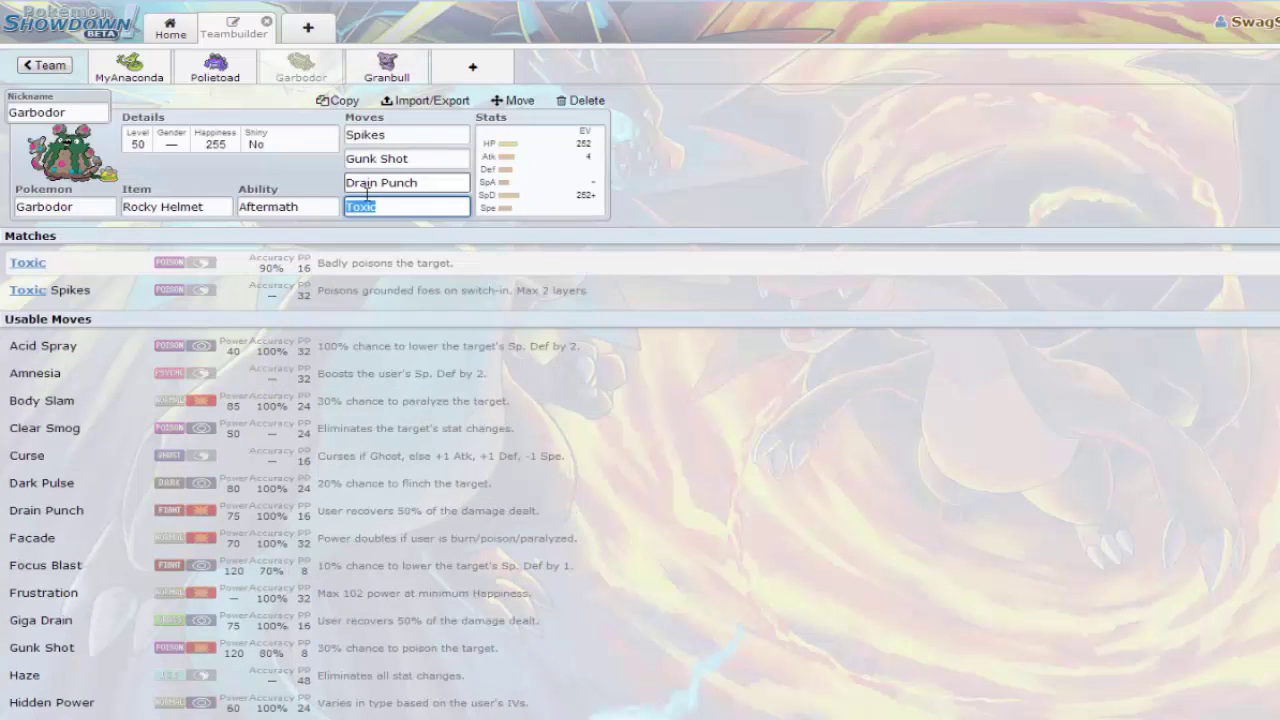
click(387, 68)
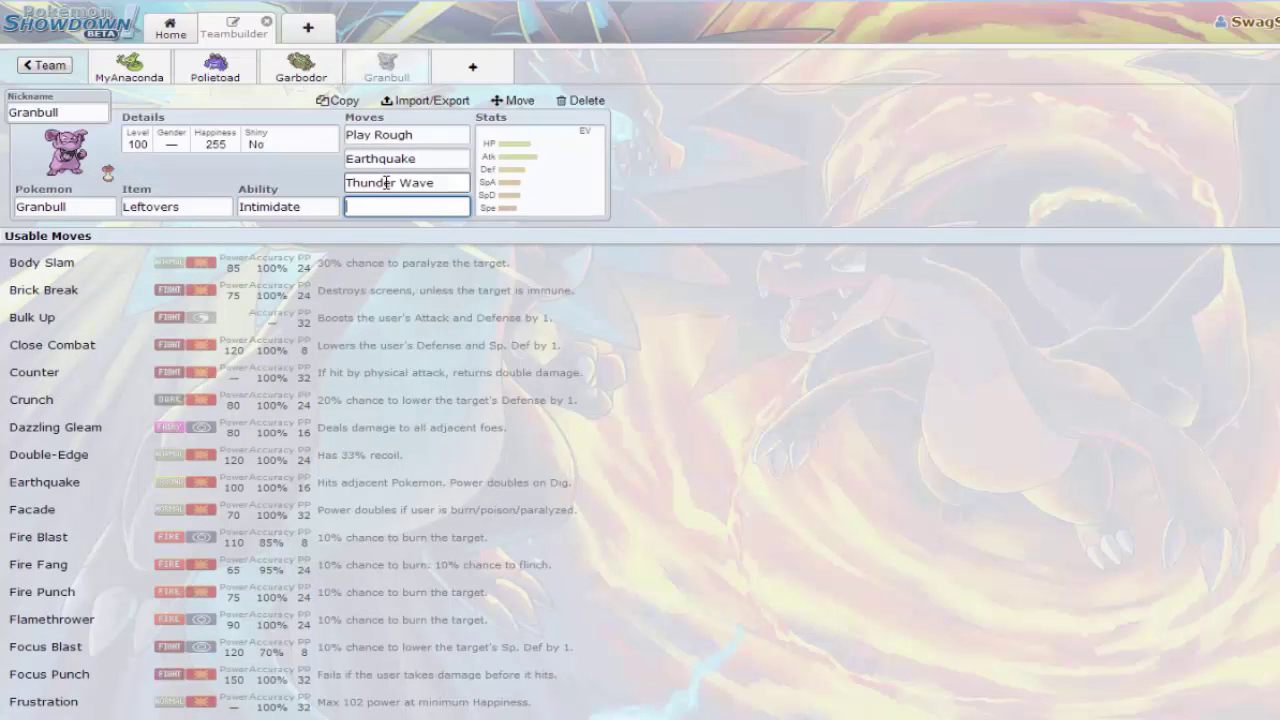
click(300, 68)
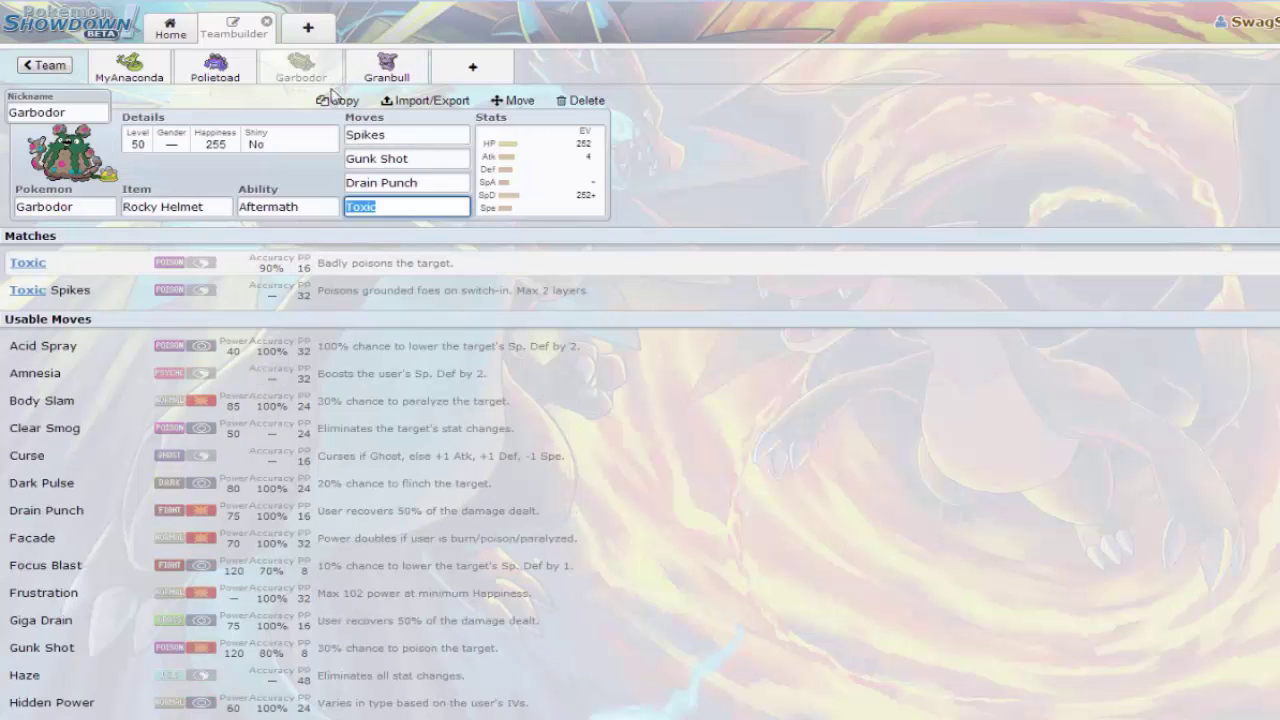
click(387, 70)
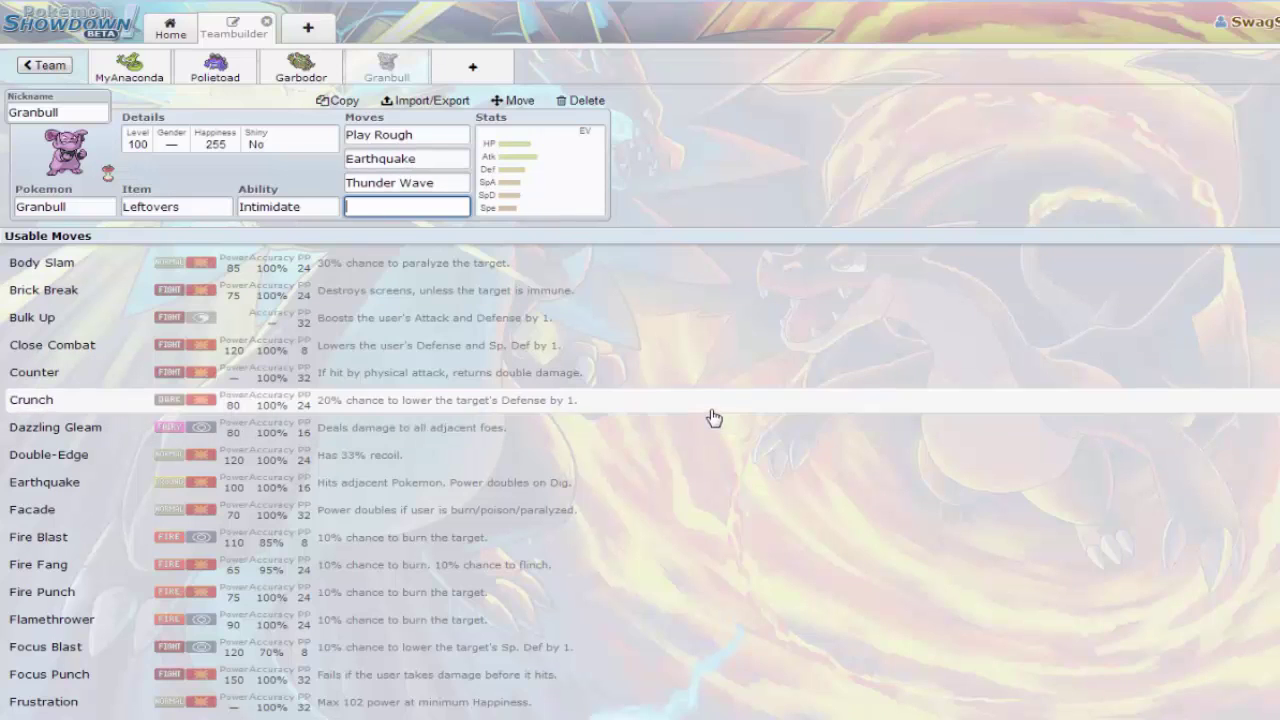
Review Granbull's Usable Moves list, then select the Thunder Wave move field for replacement
scroll(707, 413, down, 1)
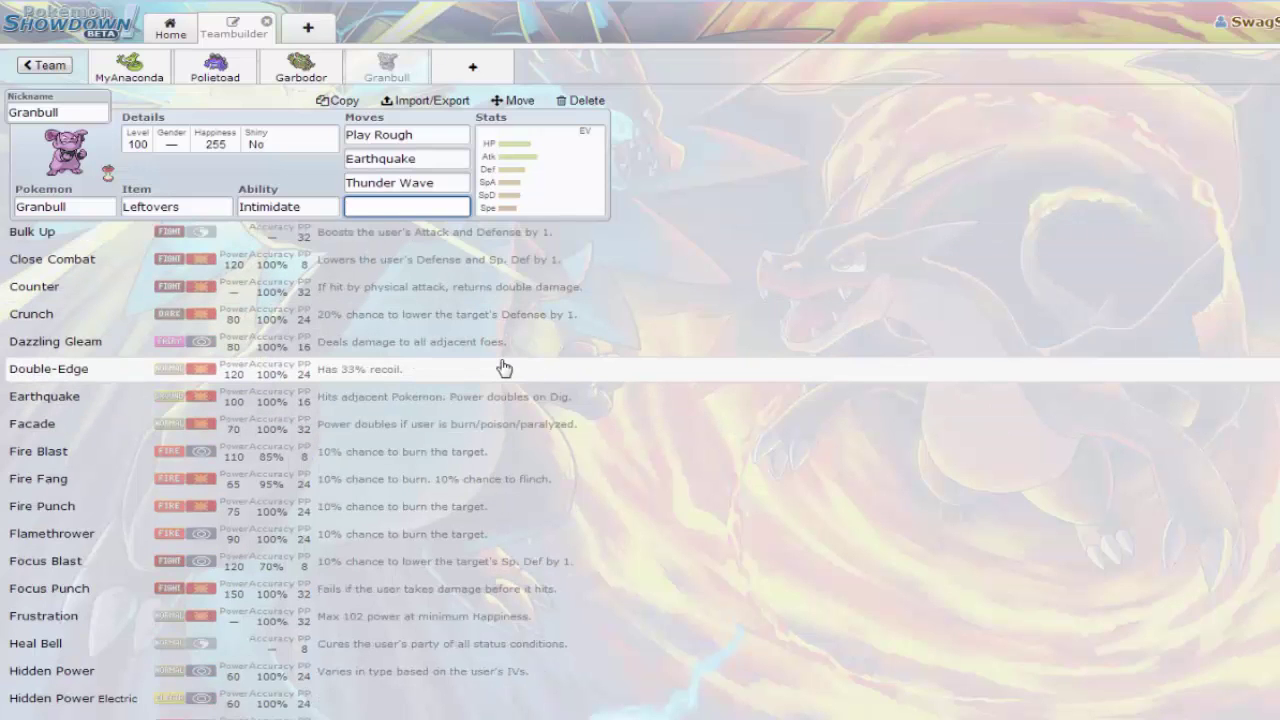
scroll(504, 368, down, 3)
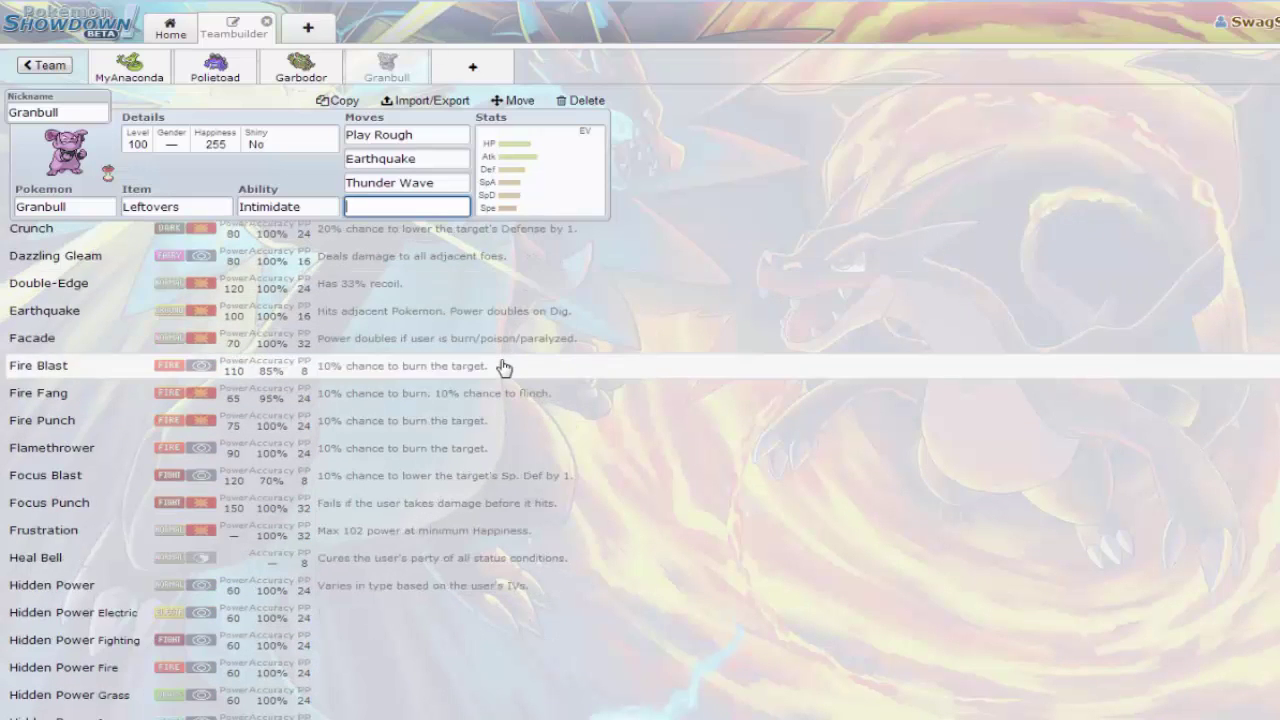
scroll(504, 368, down, 1)
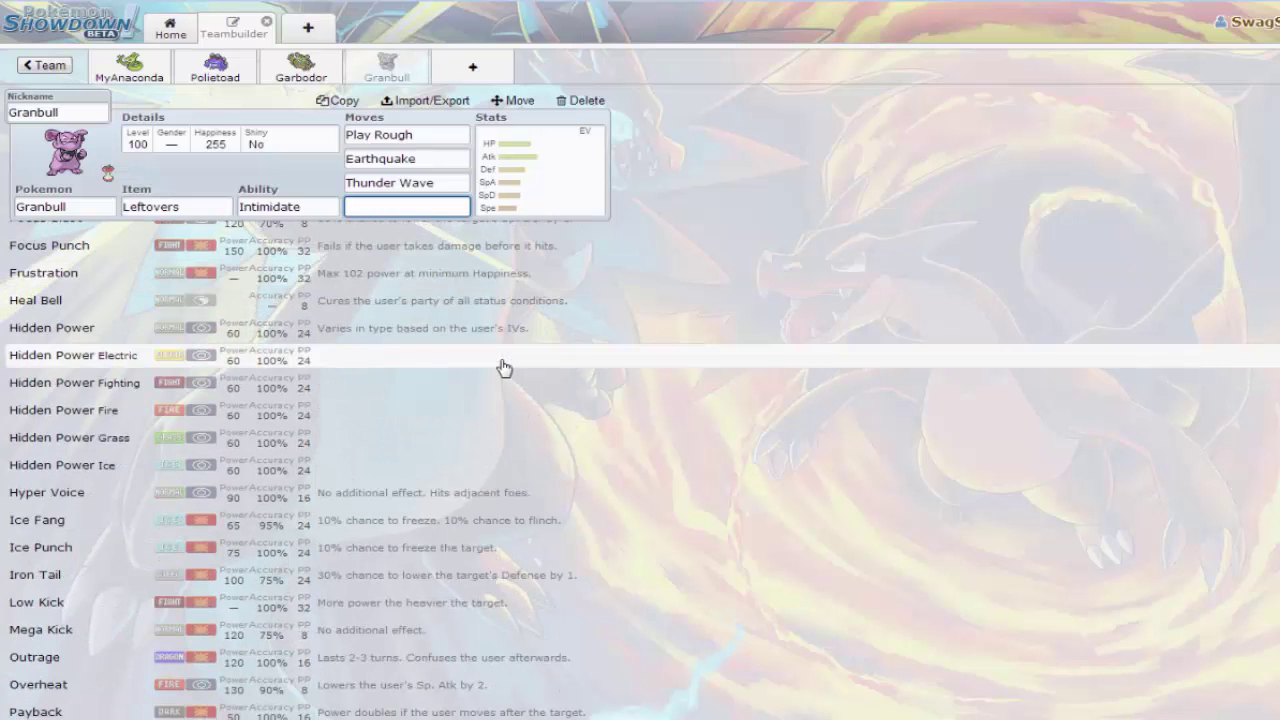
scroll(504, 368, down, 1)
scroll(504, 368, down, 1)
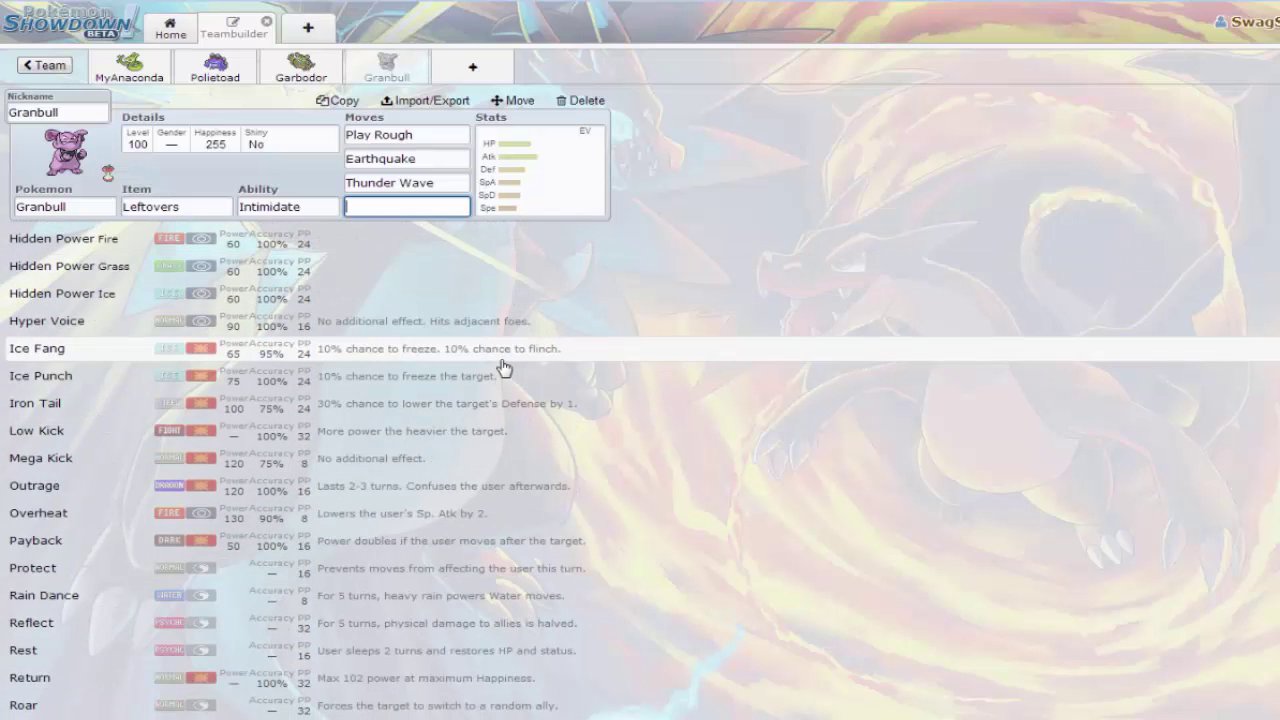
scroll(504, 368, down, 1)
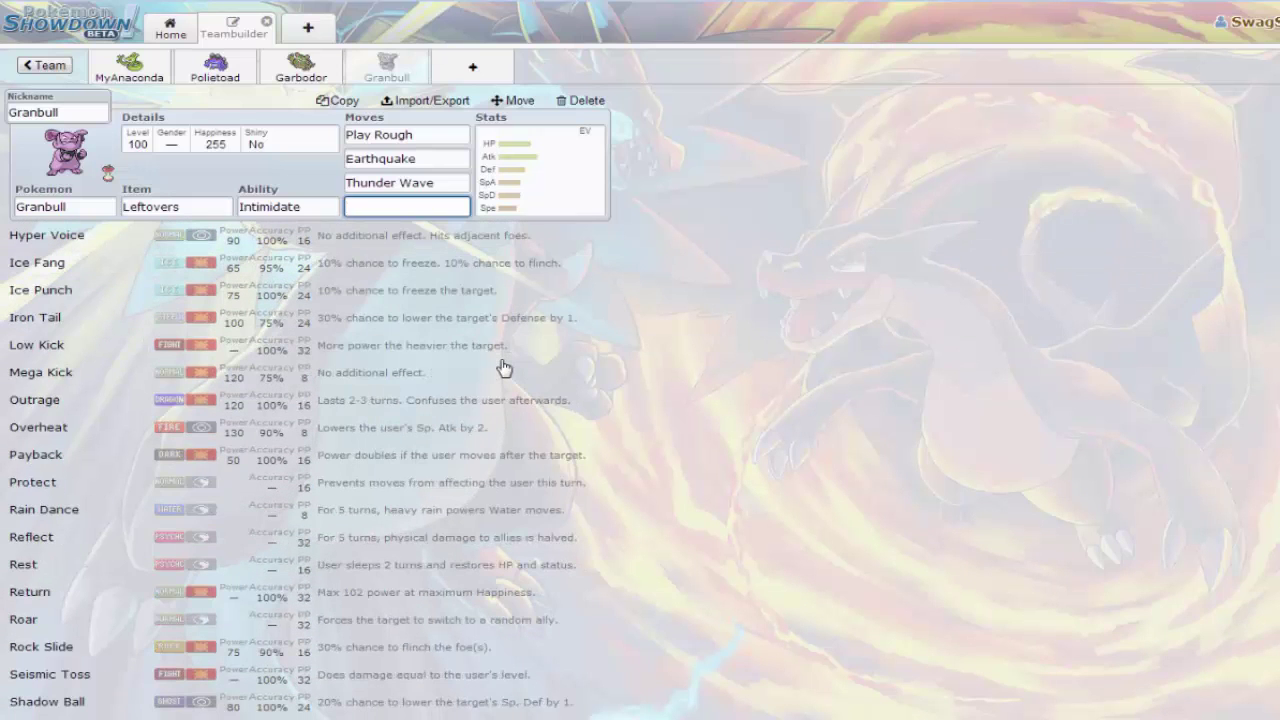
scroll(504, 368, down, 2)
scroll(504, 368, down, 1)
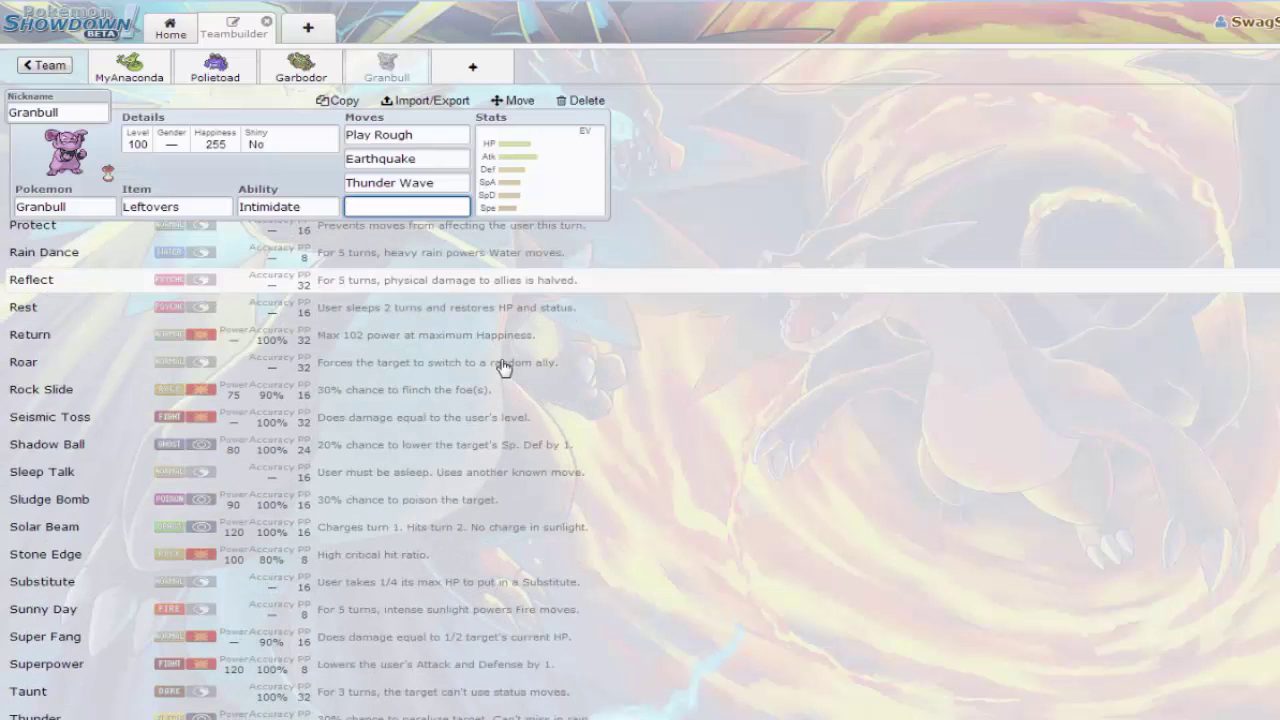
scroll(504, 368, down, 1)
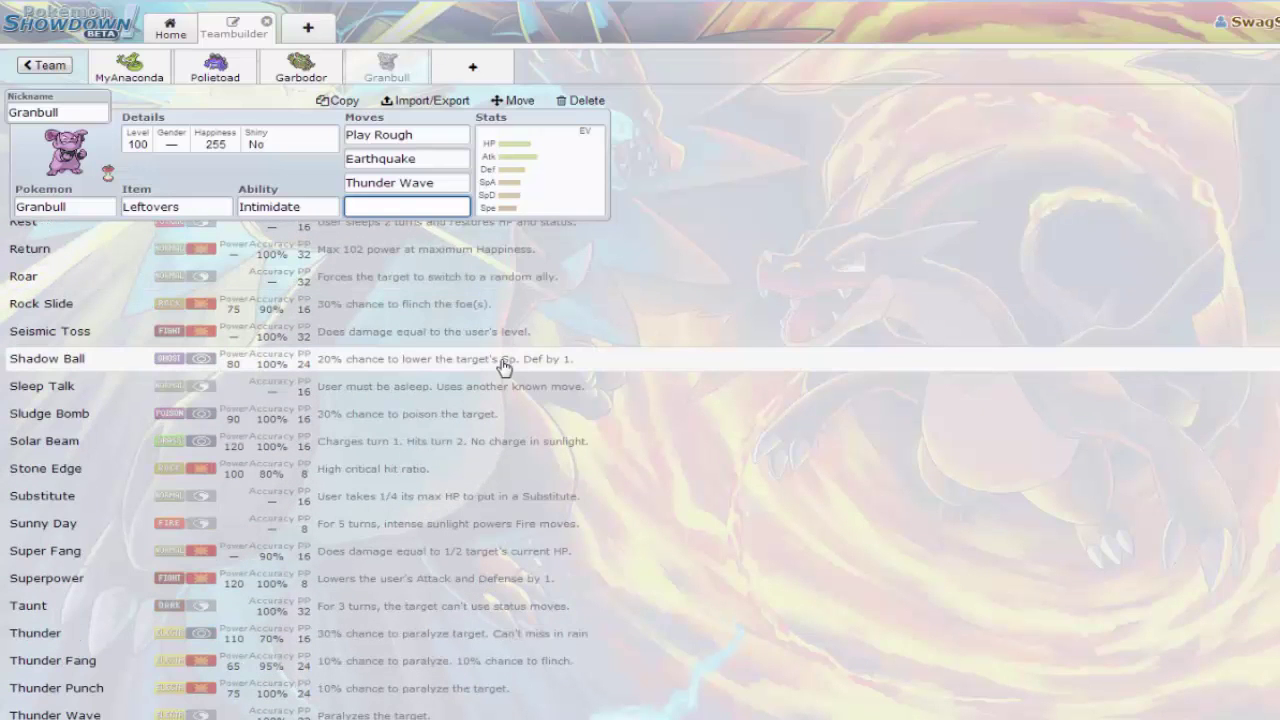
scroll(504, 368, down, 1)
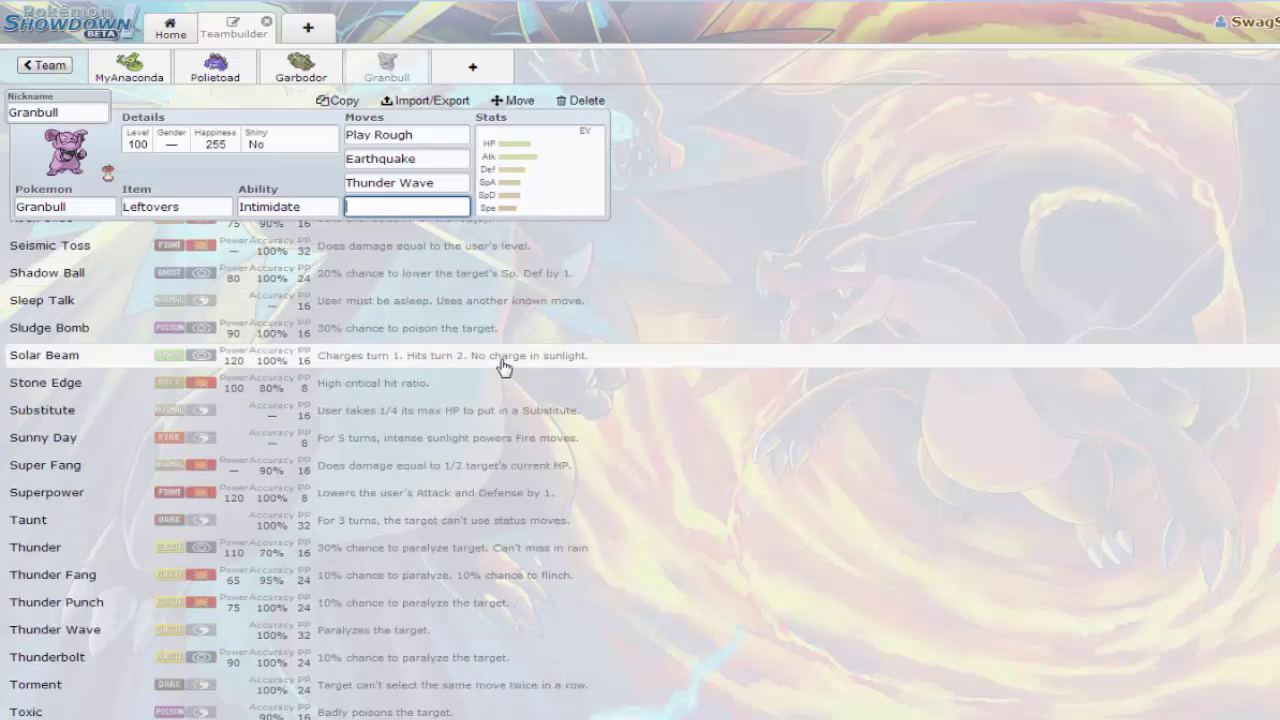
scroll(504, 368, down, 1)
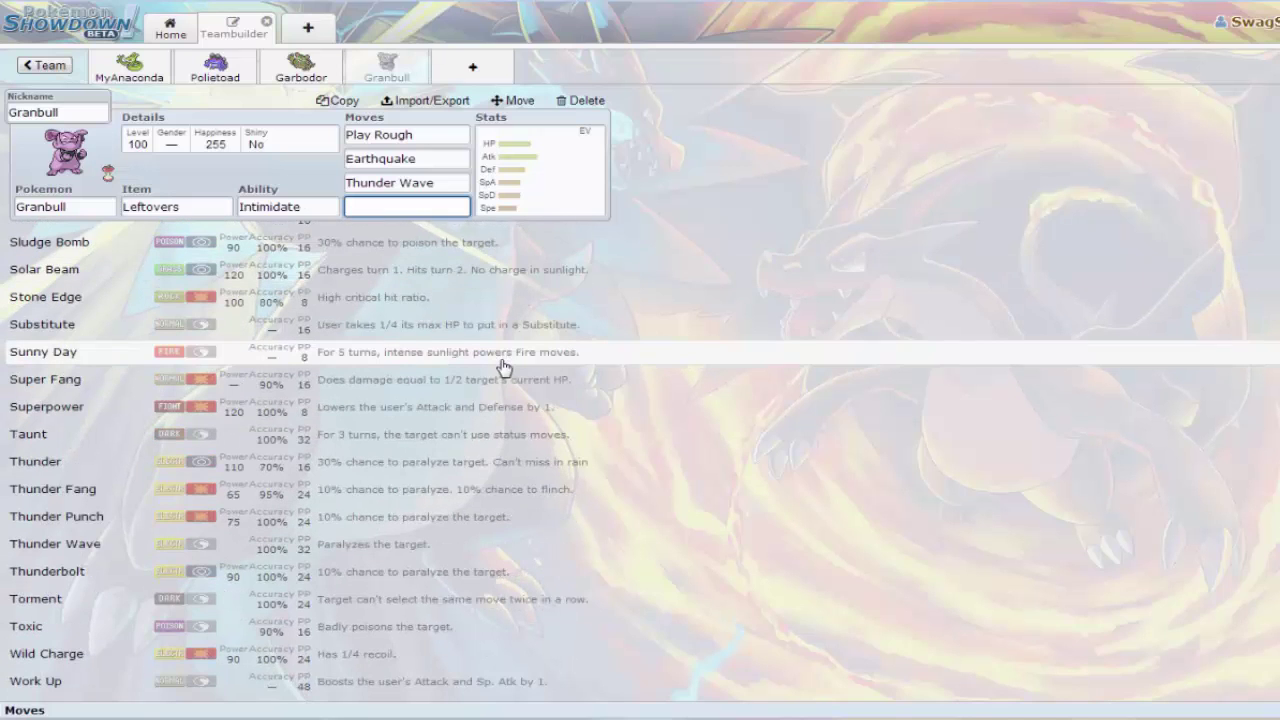
scroll(504, 368, up, 3)
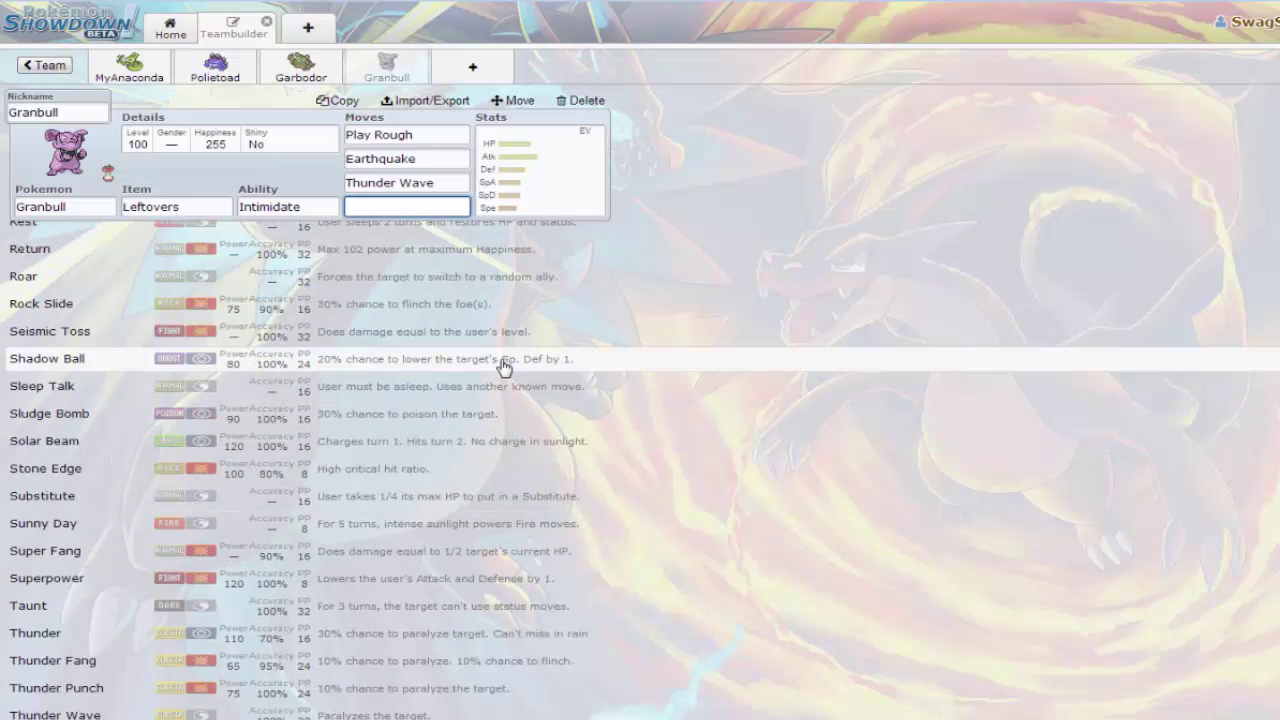
scroll(504, 368, up, 2)
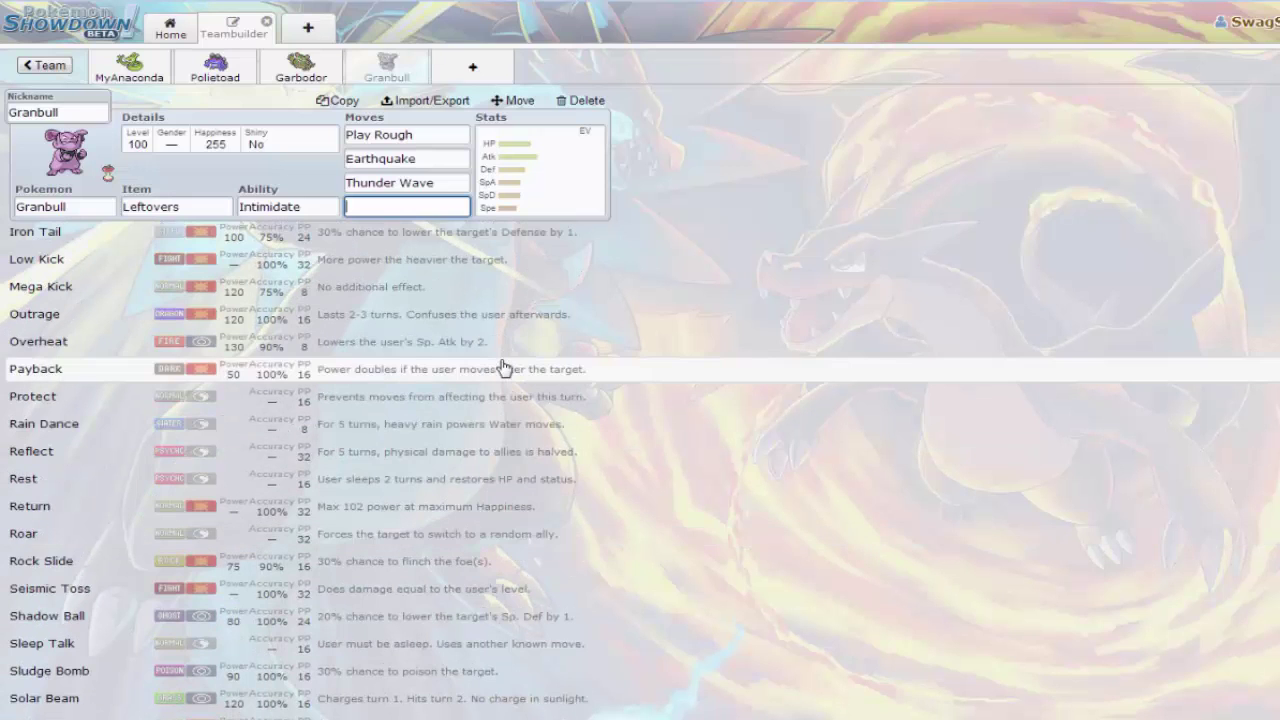
scroll(504, 368, up, 4)
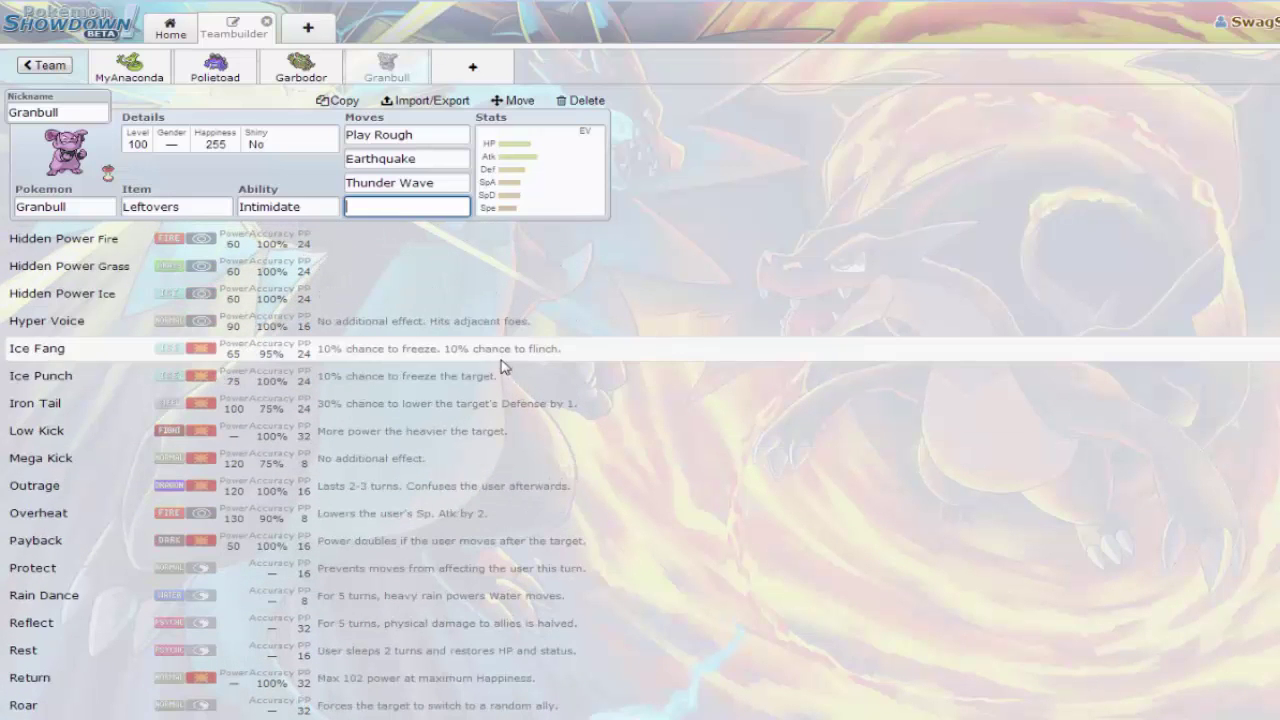
scroll(504, 368, up, 4)
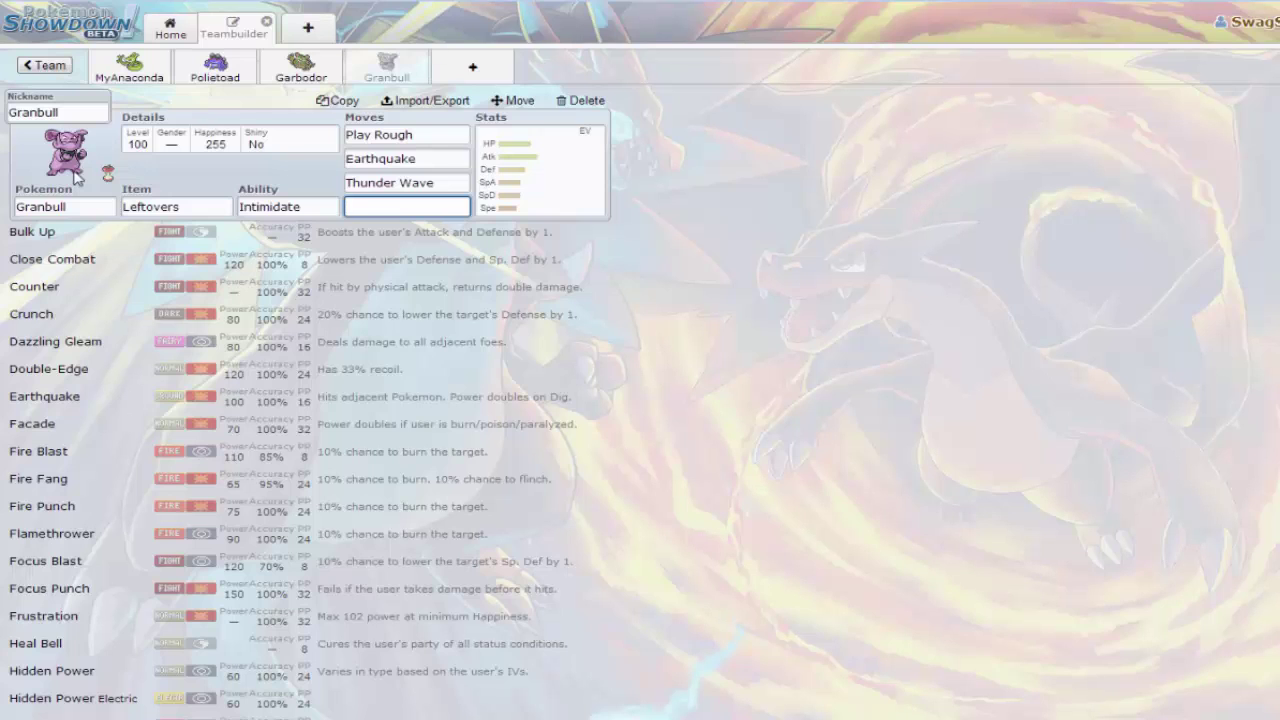
click(458, 184)
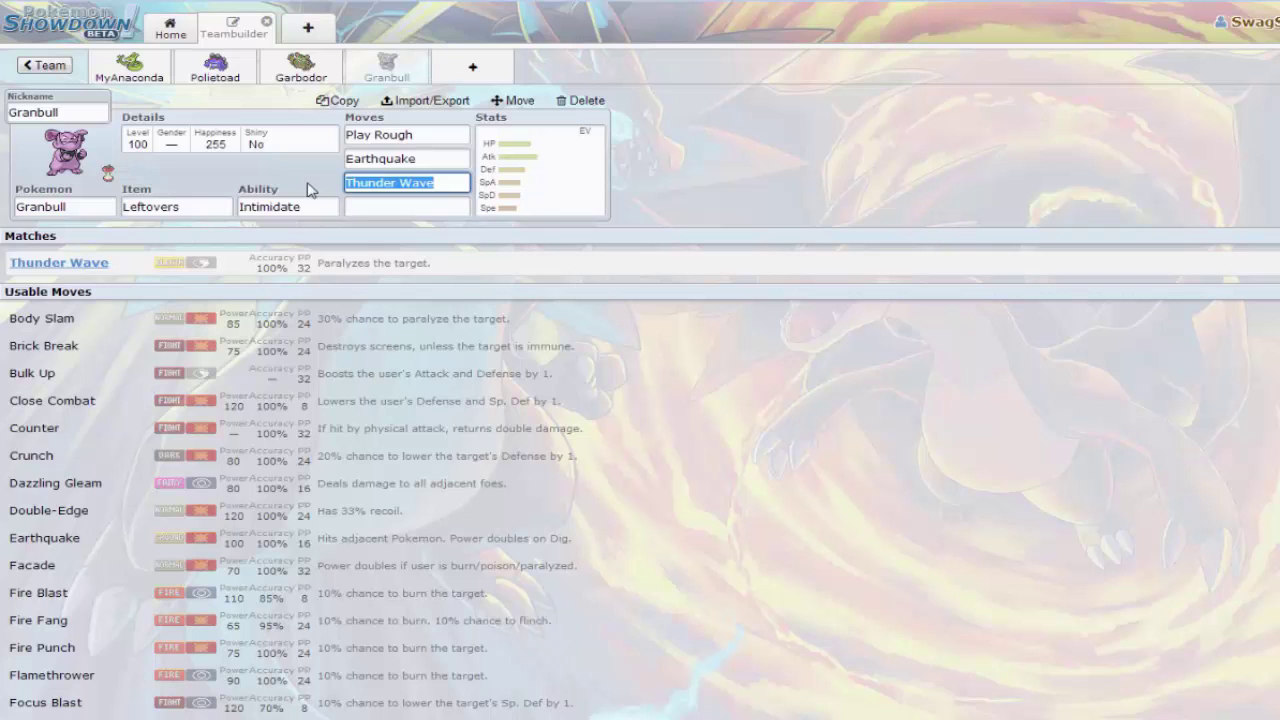
Replace Thunder Wave with Heal Bell and add Bulk Up as Granbull's fourth move
text(heal)
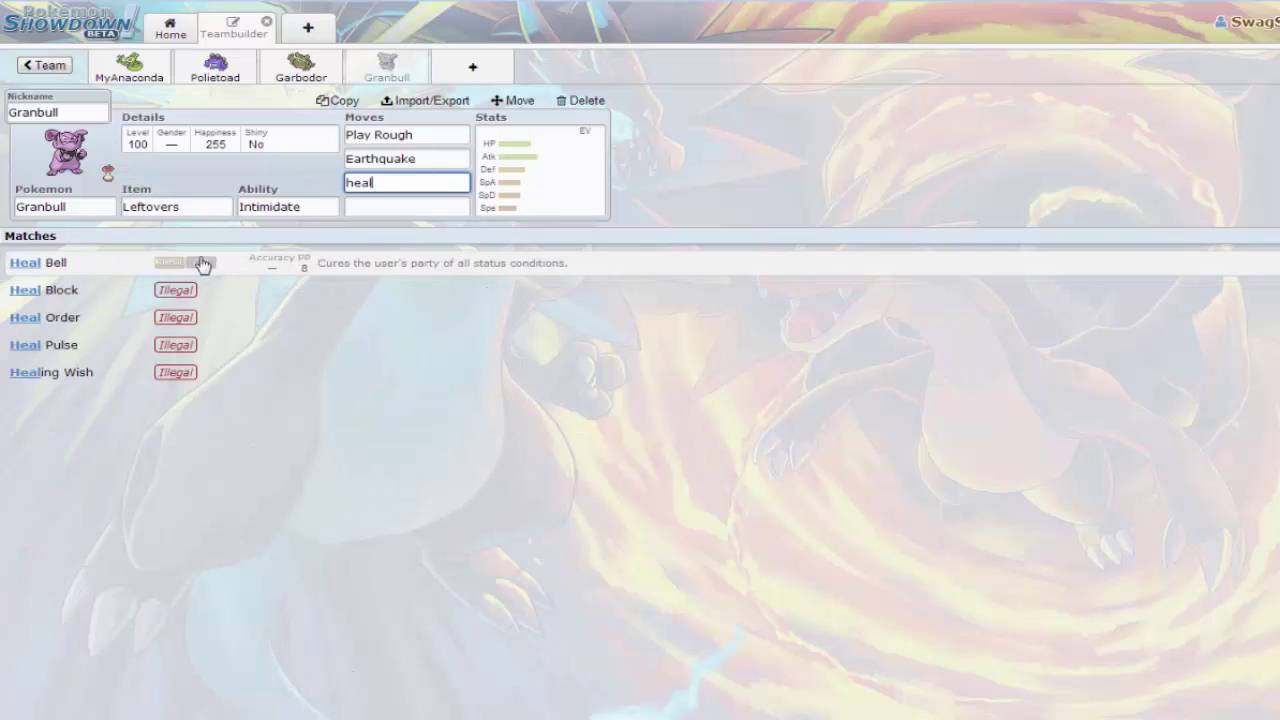
click(197, 266)
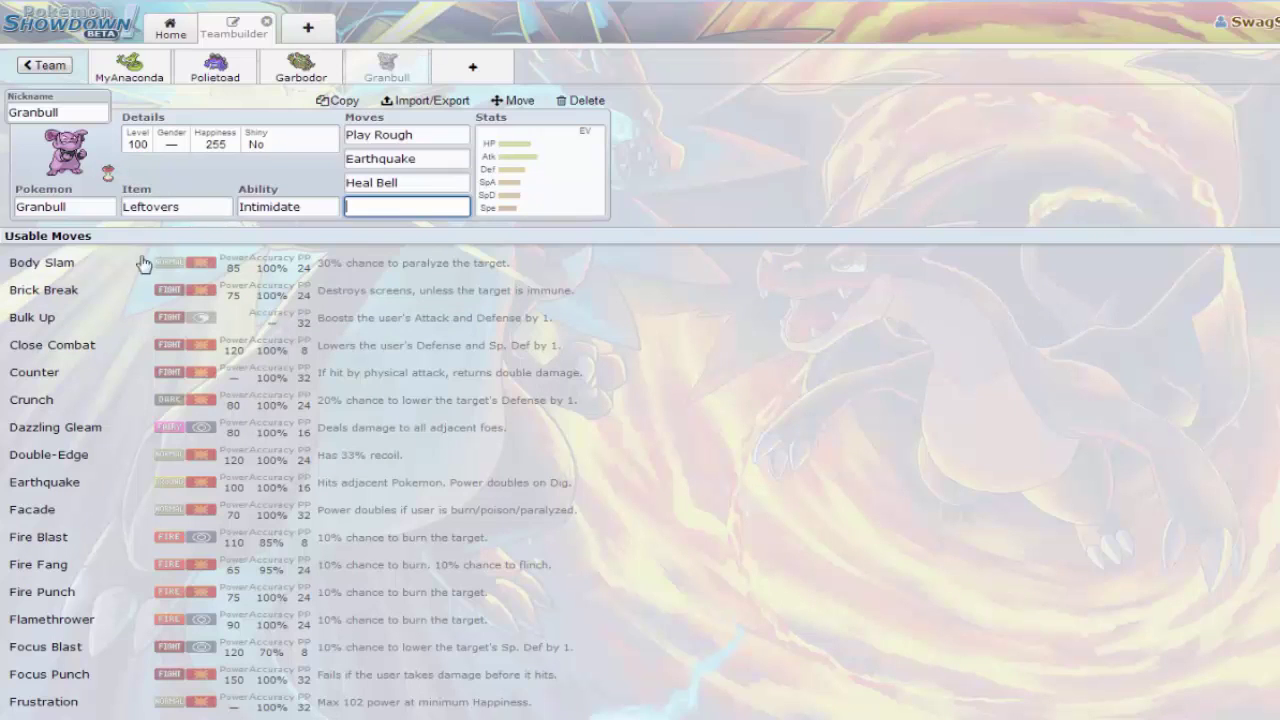
click(73, 320)
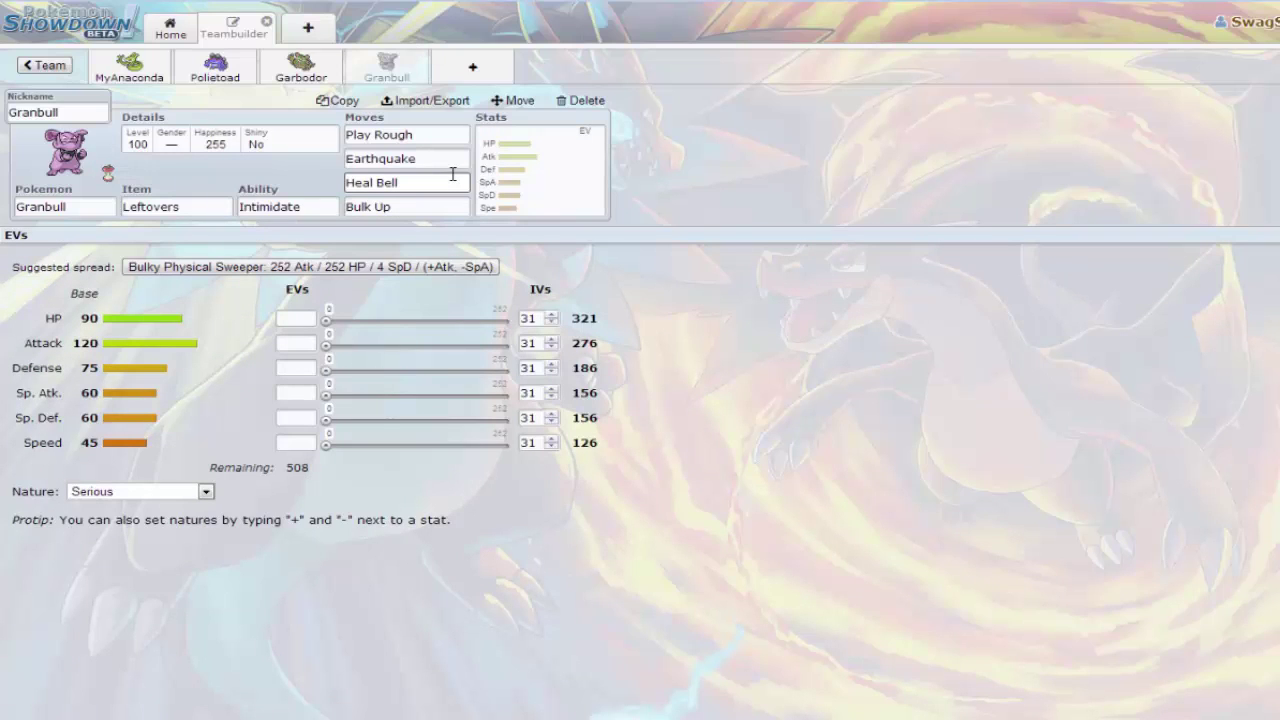
Apply the suggested spread (252 HP, 252 Atk, 4 SpD, Adamant) and set Granbull's level to 50
click(350, 272)
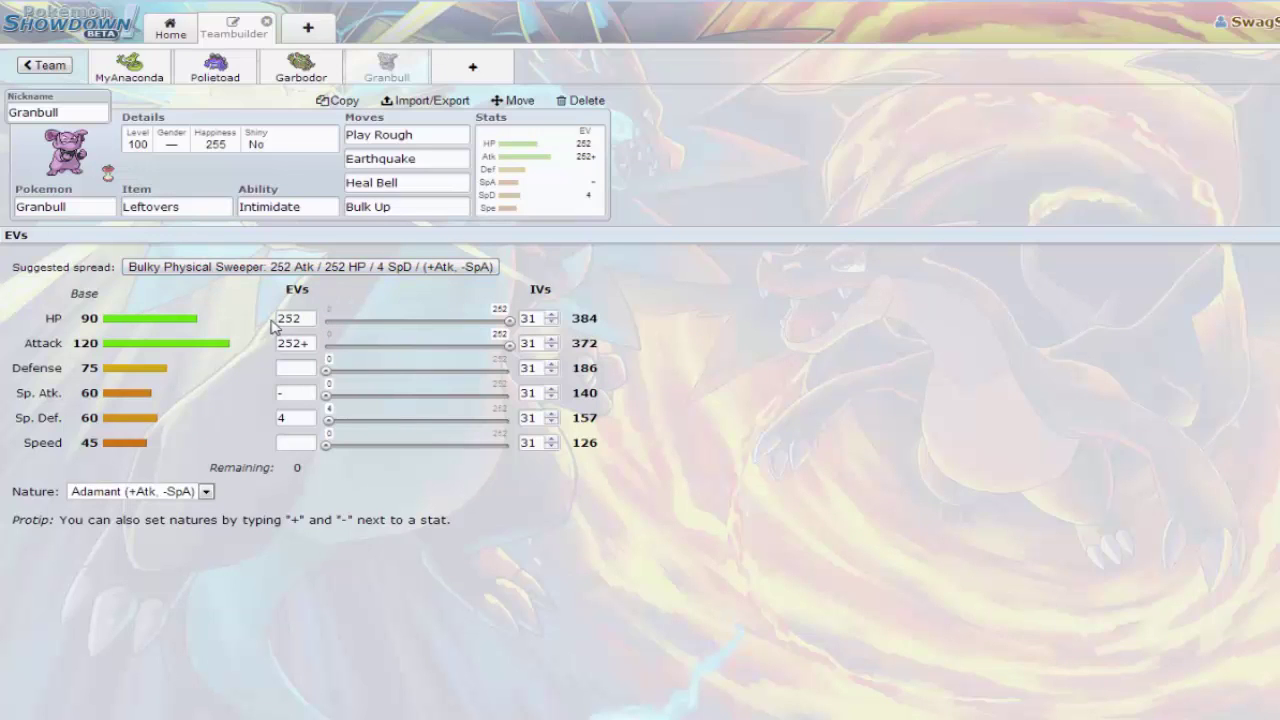
click(140, 140)
click(140, 258)
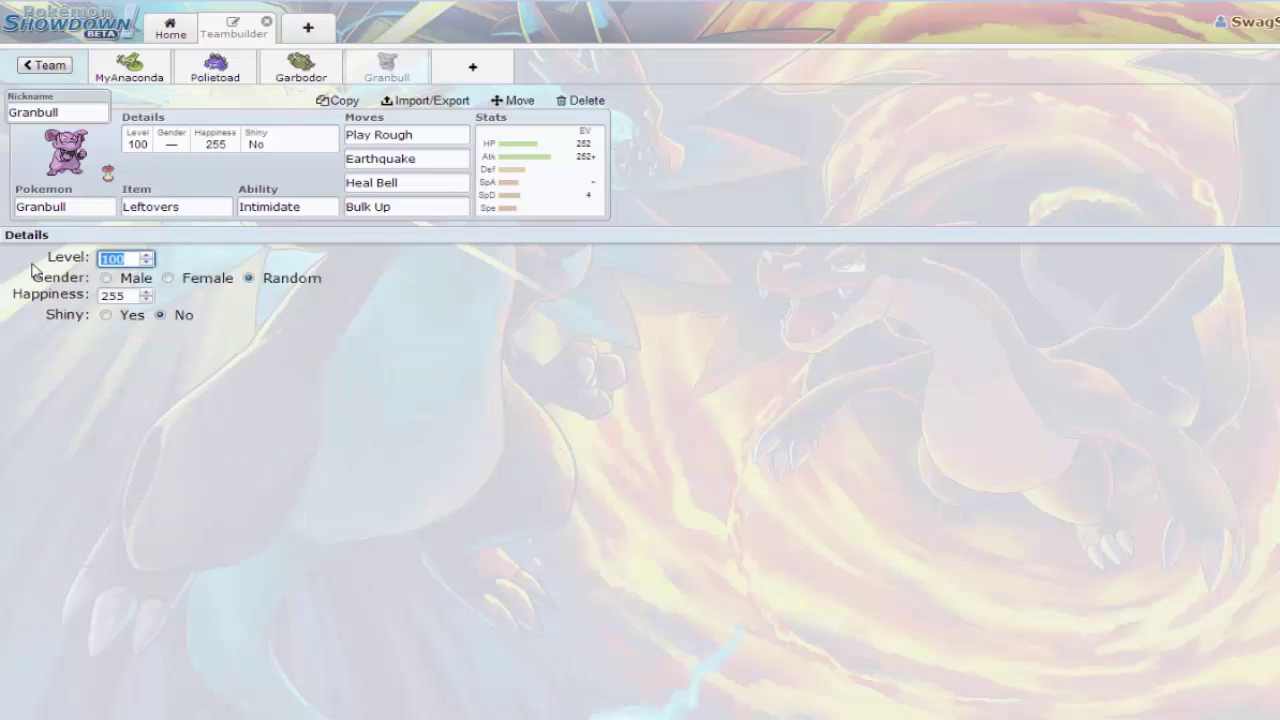
text(50)
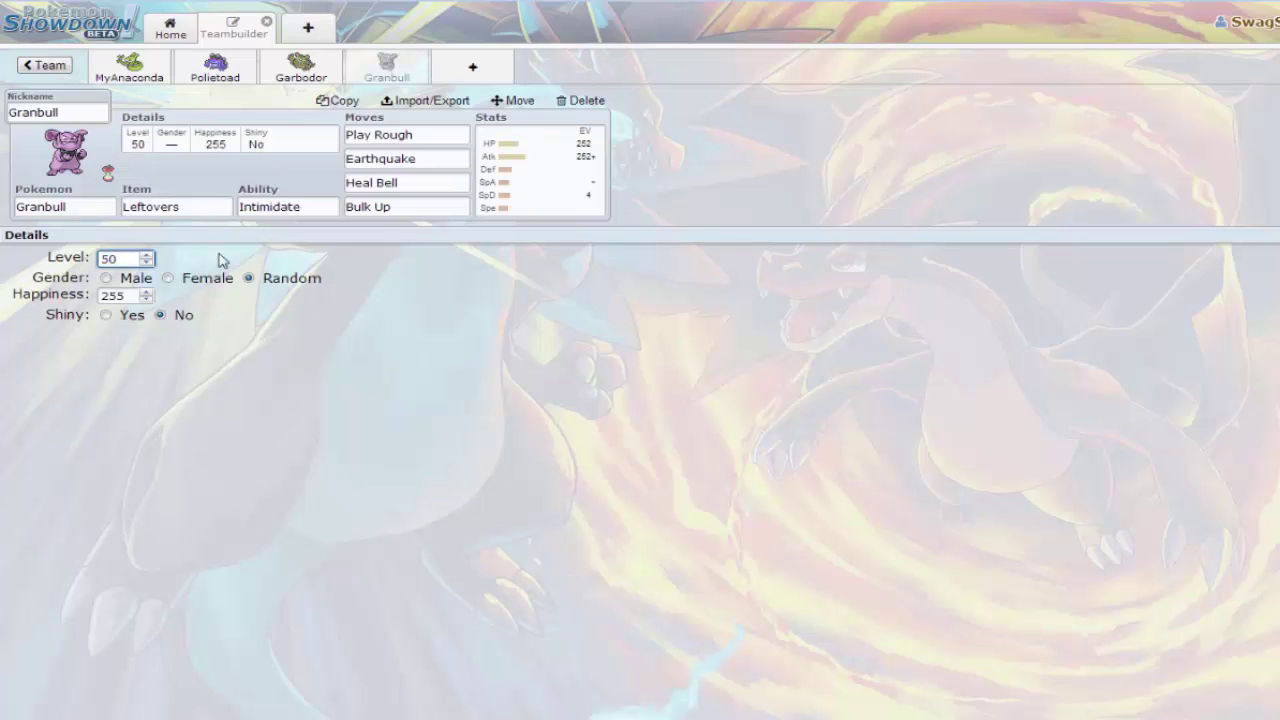
click(565, 157)
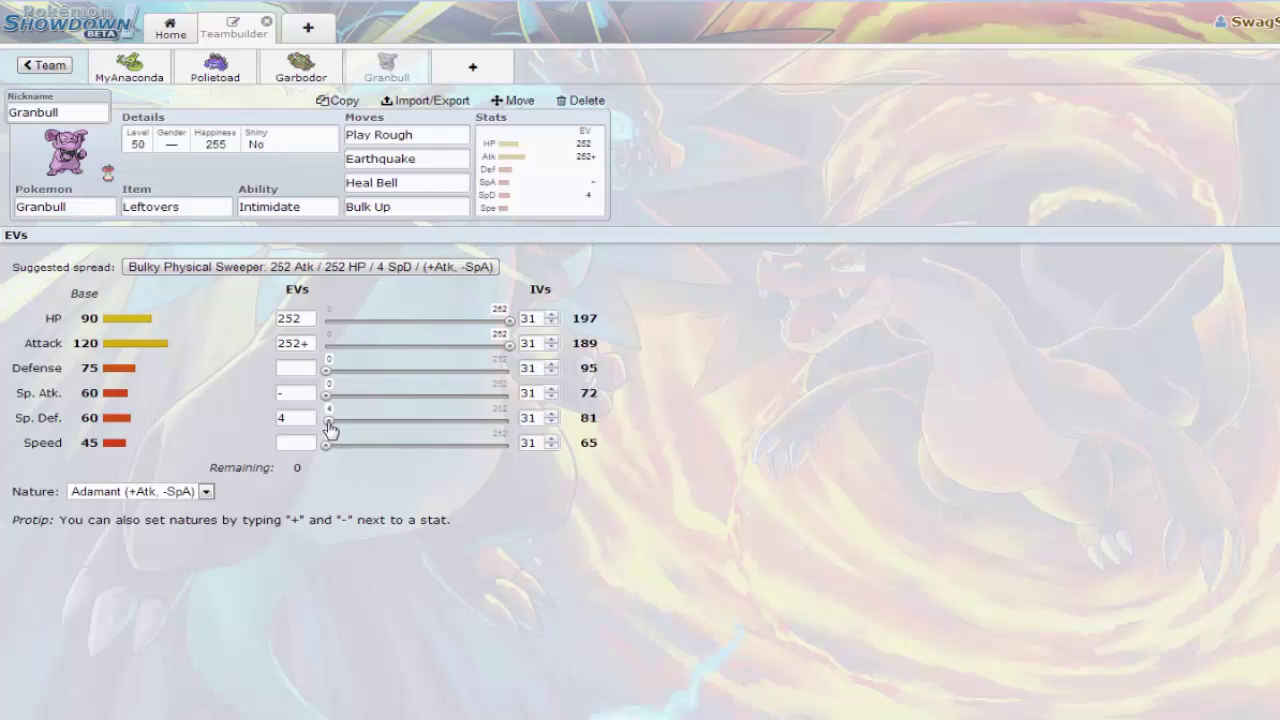
drag(330, 428, 334, 426)
mouse_move(511, 348)
mouse_down()
mouse_move(476, 358)
mouse_move(516, 354)
mouse_up()
Halve 252 in the Windows calculator to get 126
key(super)
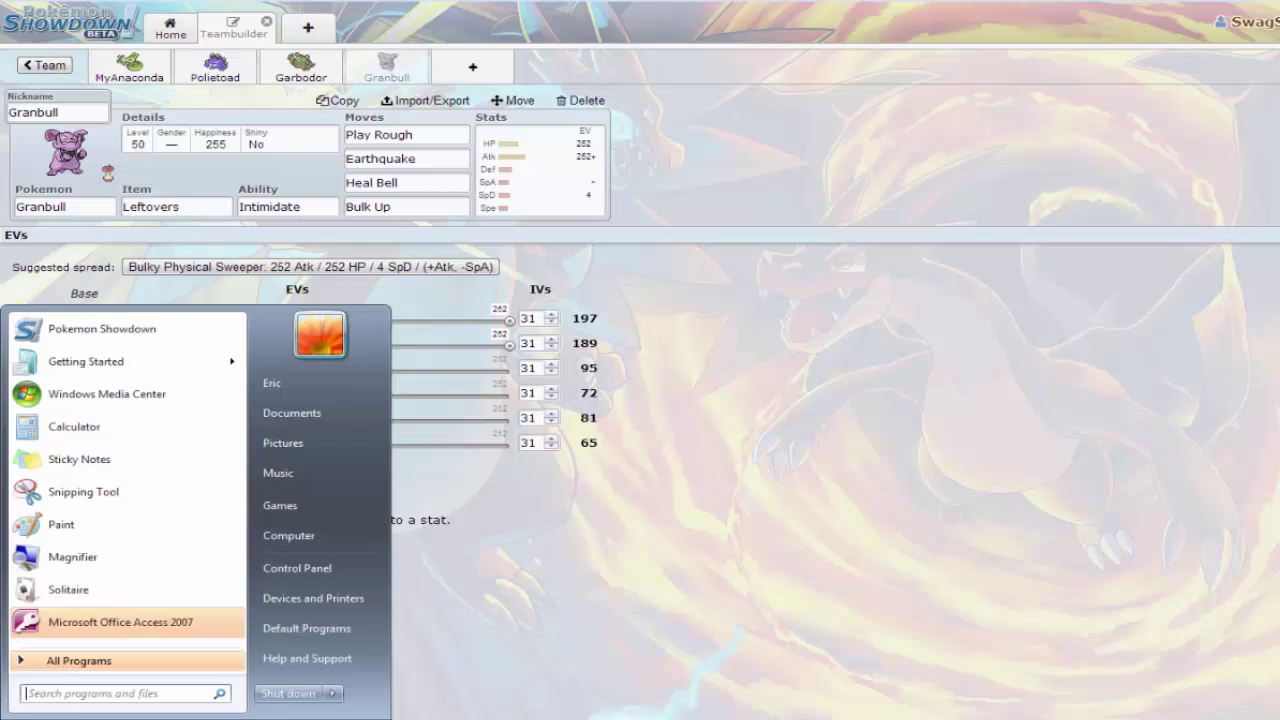
click(62, 426)
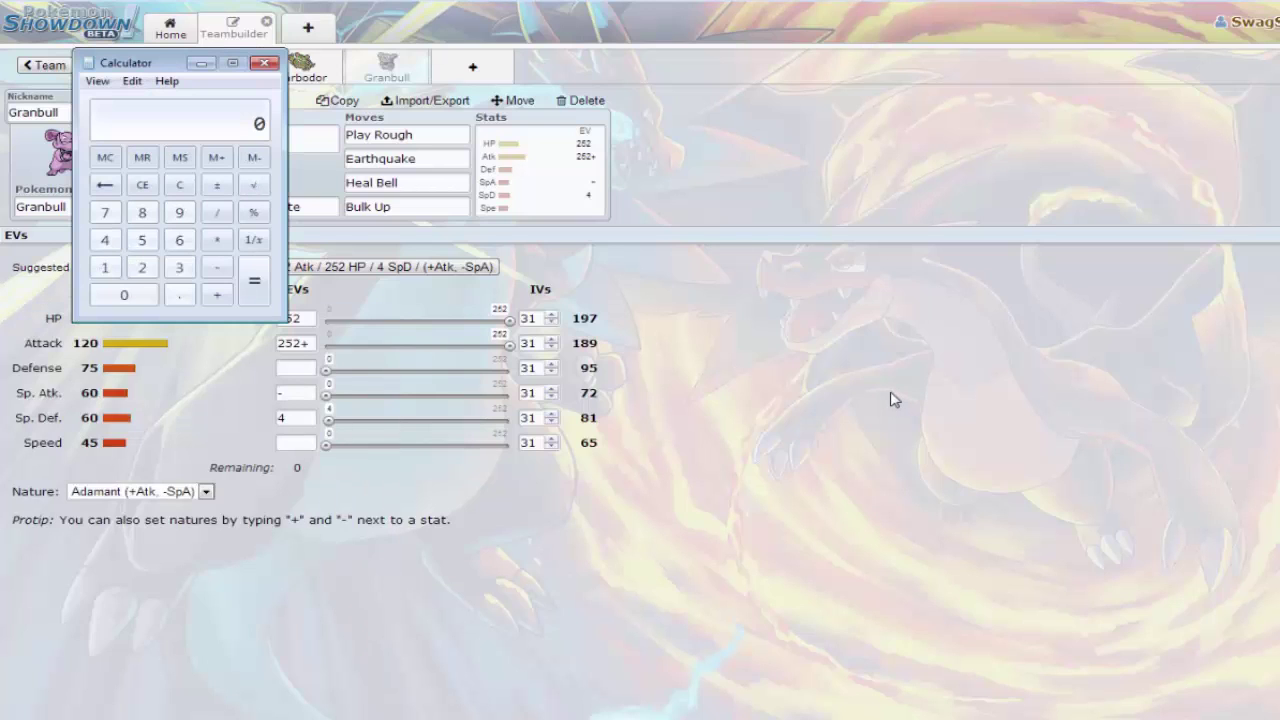
text(252/2)
key(Return)
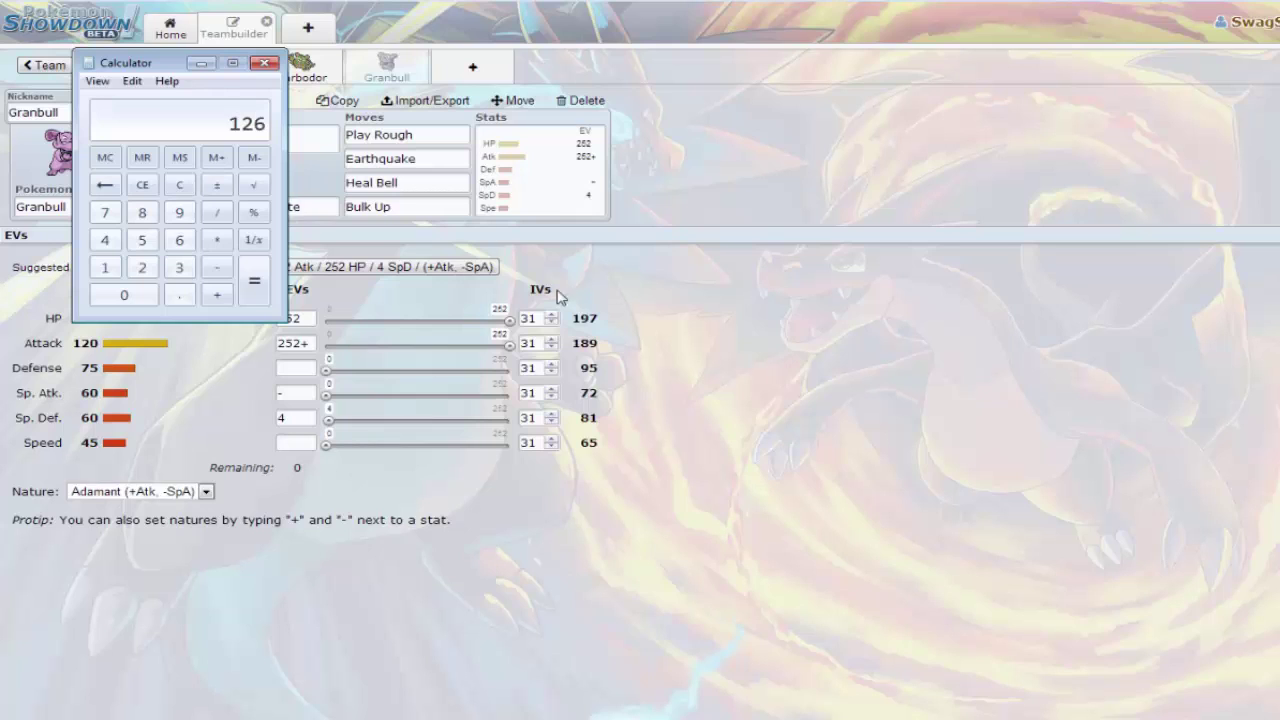
click(264, 63)
Set Granbull's Attack EVs to 126 and raise Sp. Def EVs to 124
click(297, 367)
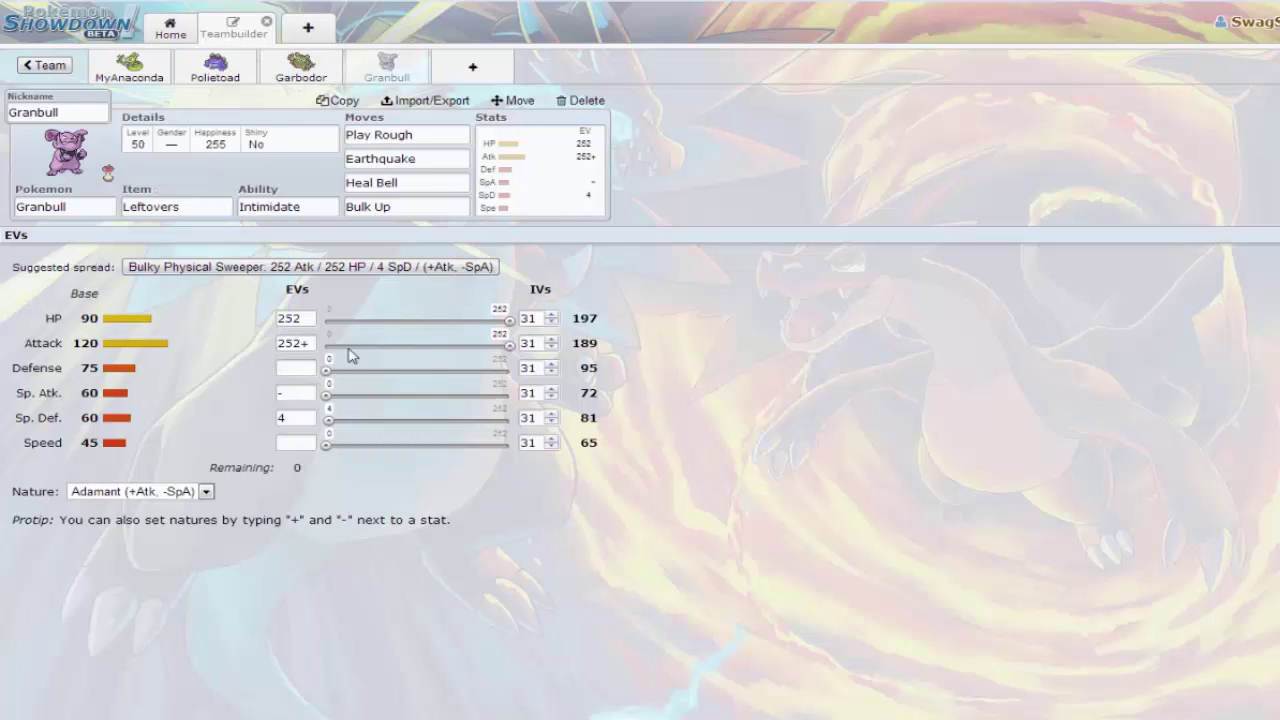
drag(510, 352, 415, 358)
click(295, 343)
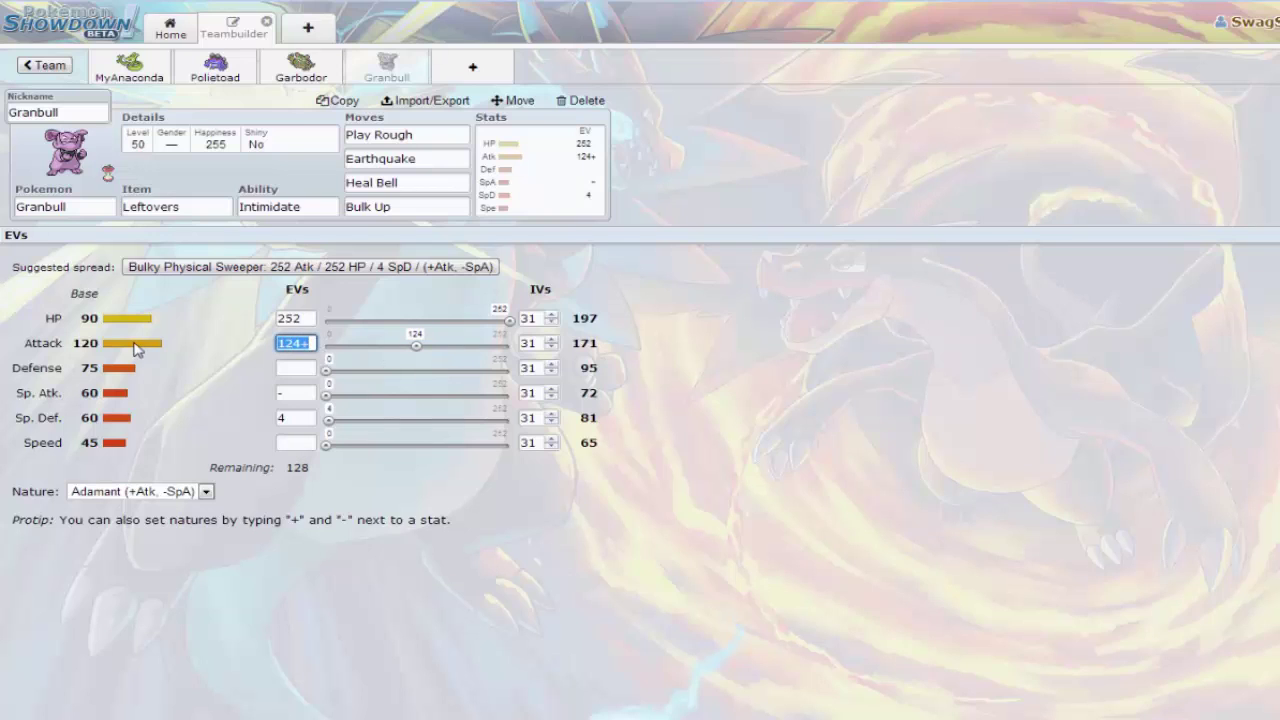
text(126)
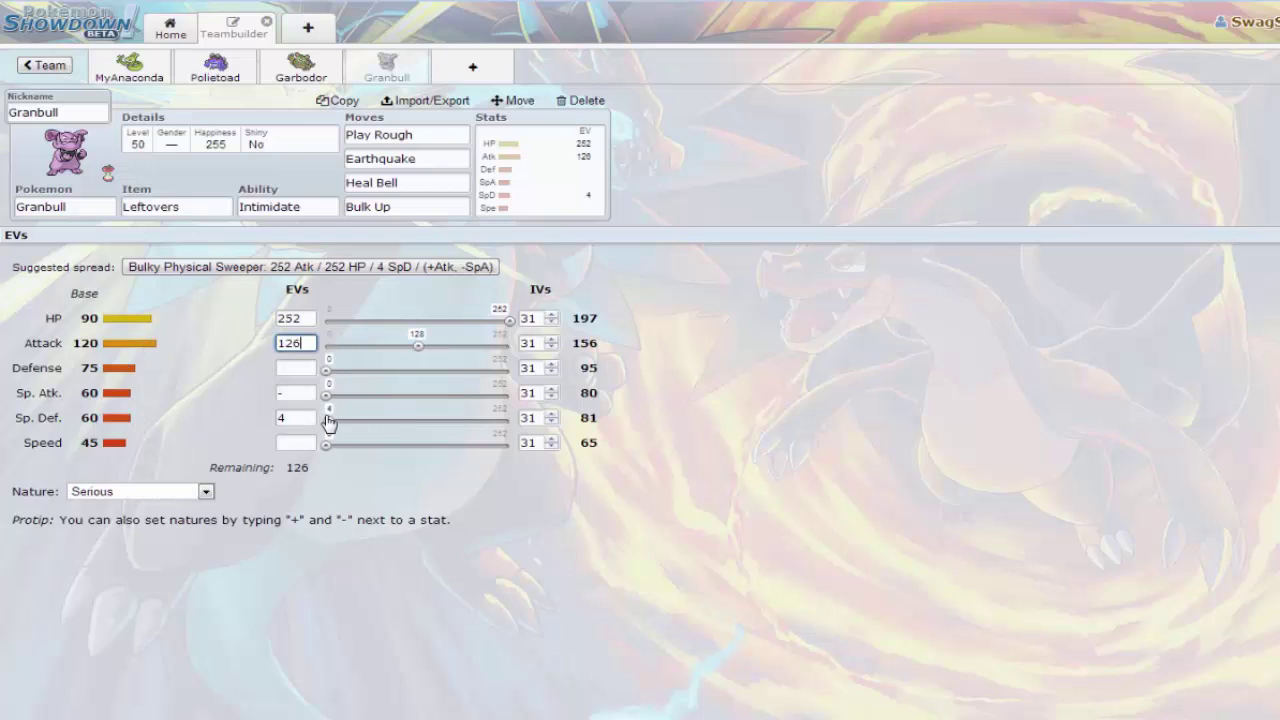
drag(329, 421, 420, 424)
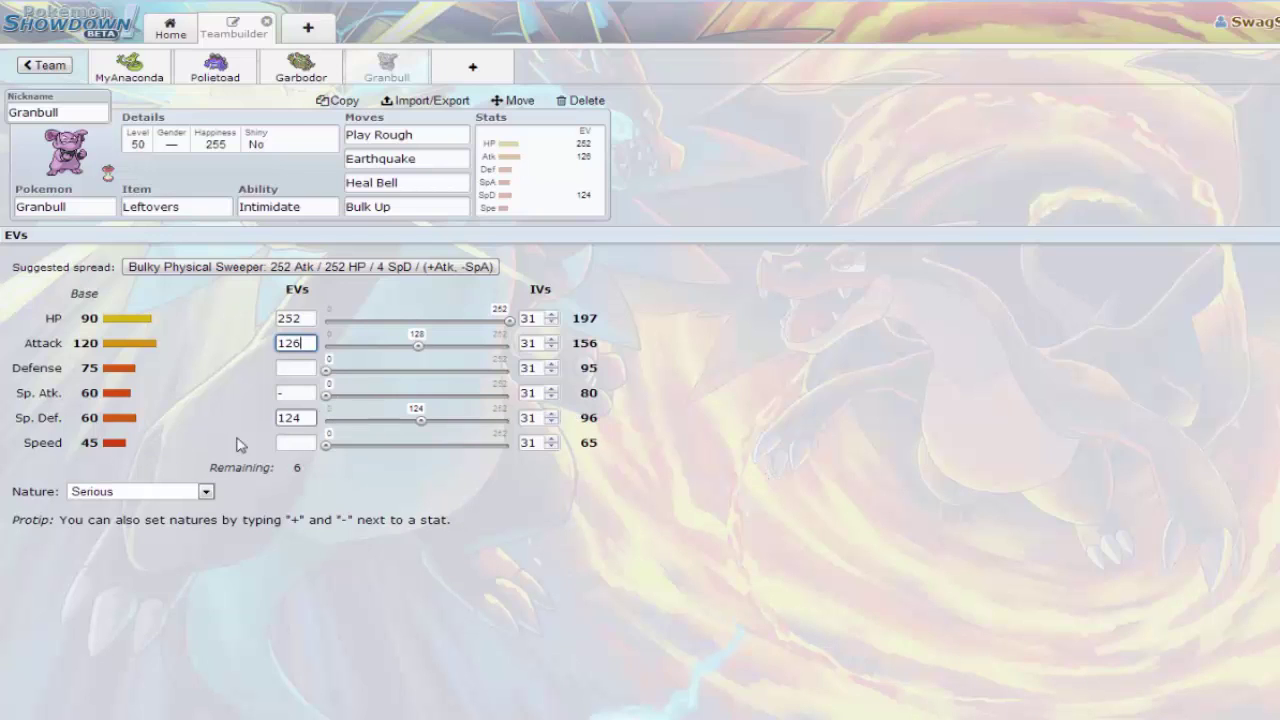
click(205, 492)
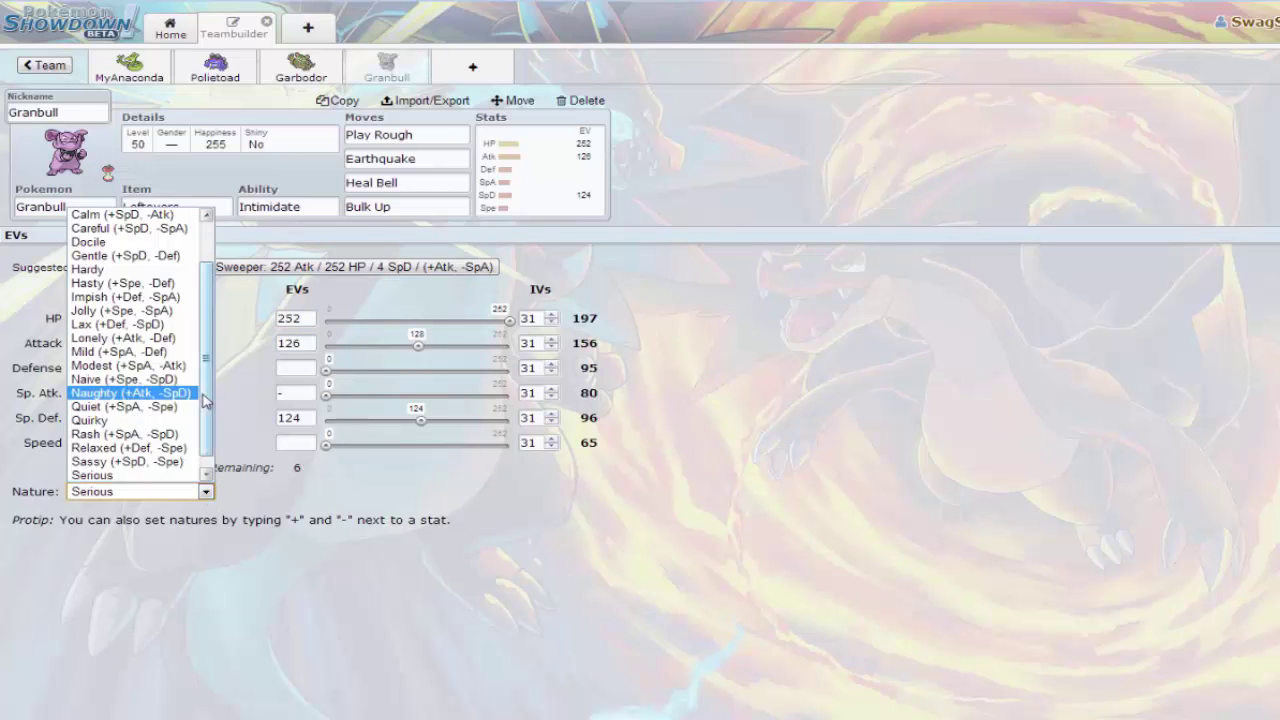
Try Adamant, then settle on a Careful nature (+SpD, -SpA) for Granbull
scroll(207, 400, up, 1)
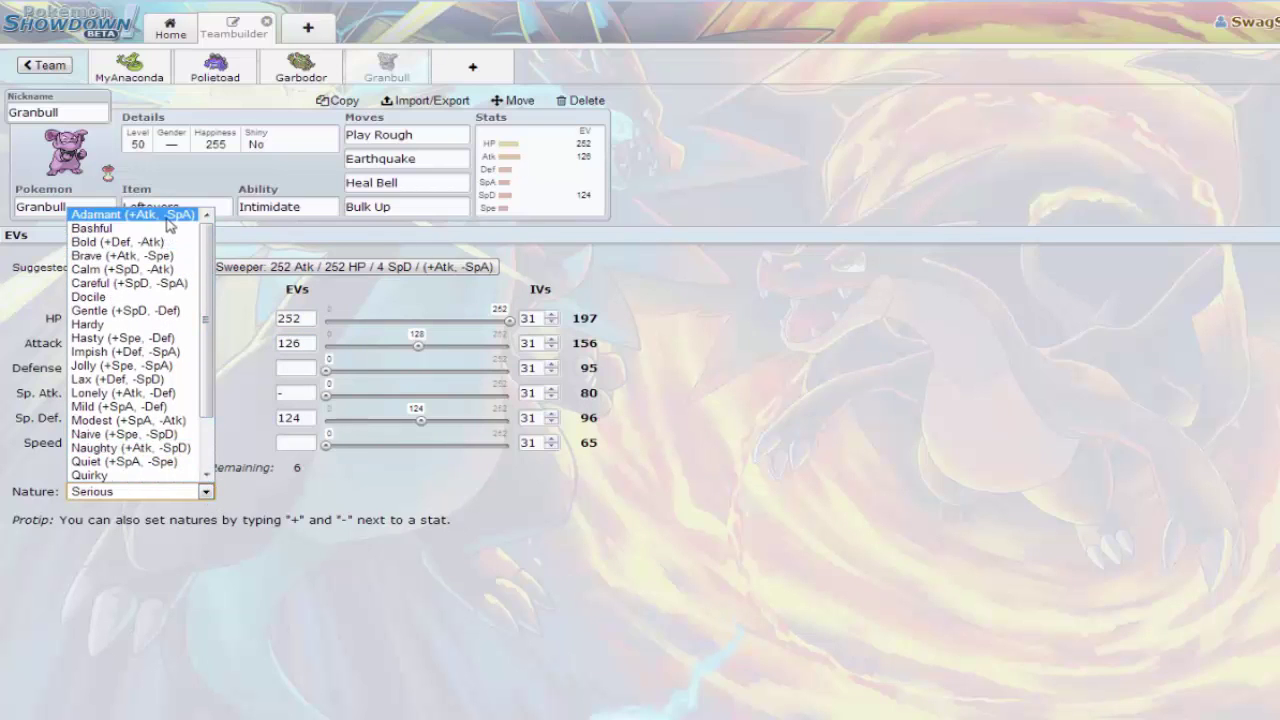
click(167, 216)
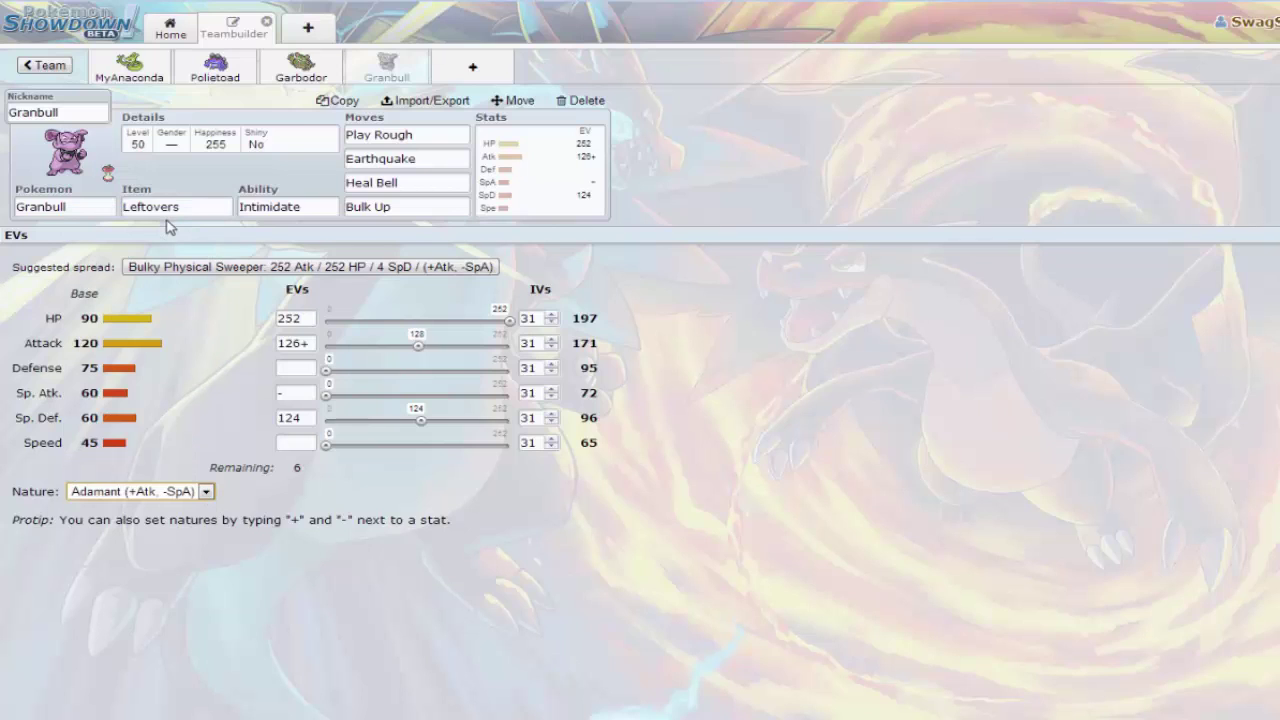
click(205, 491)
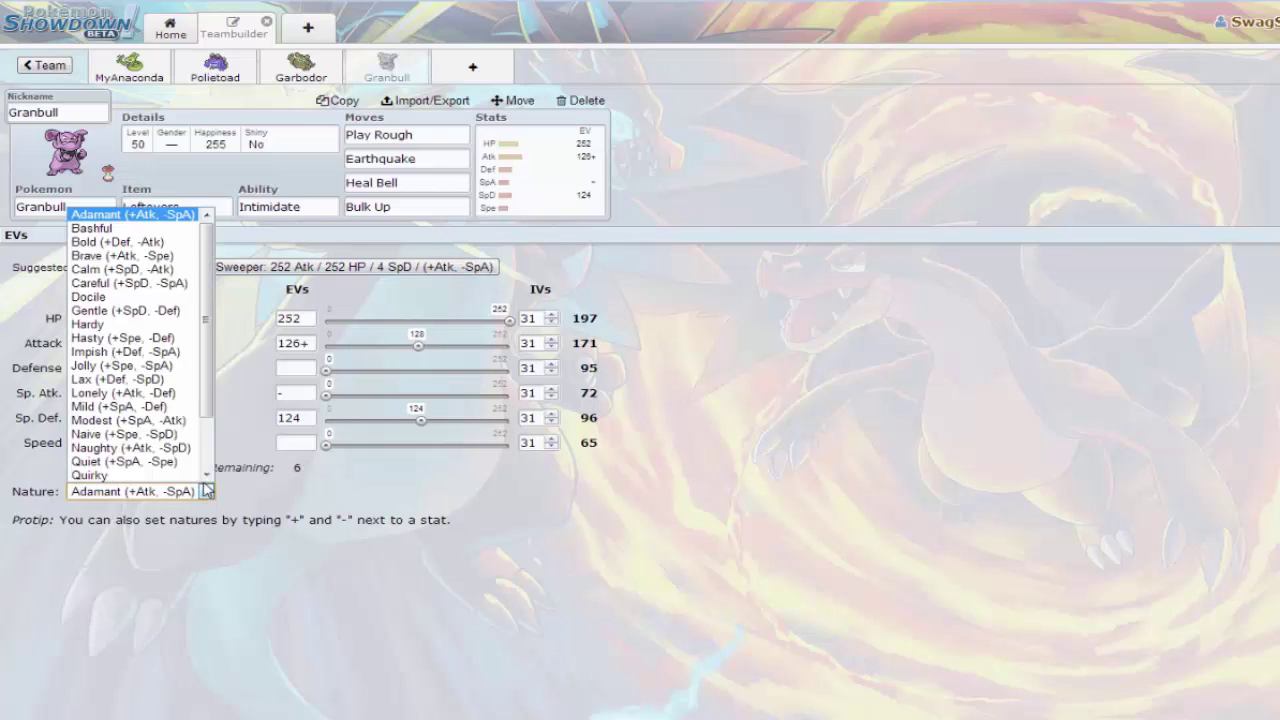
click(181, 284)
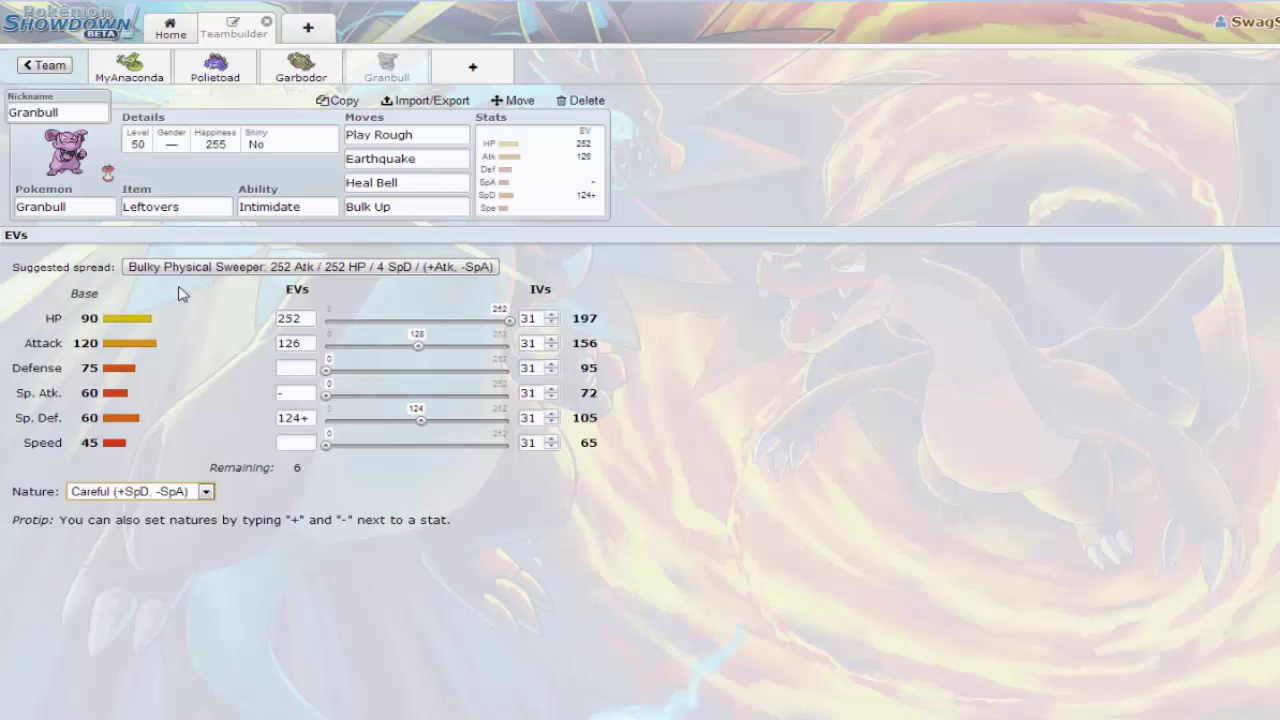
key(super)
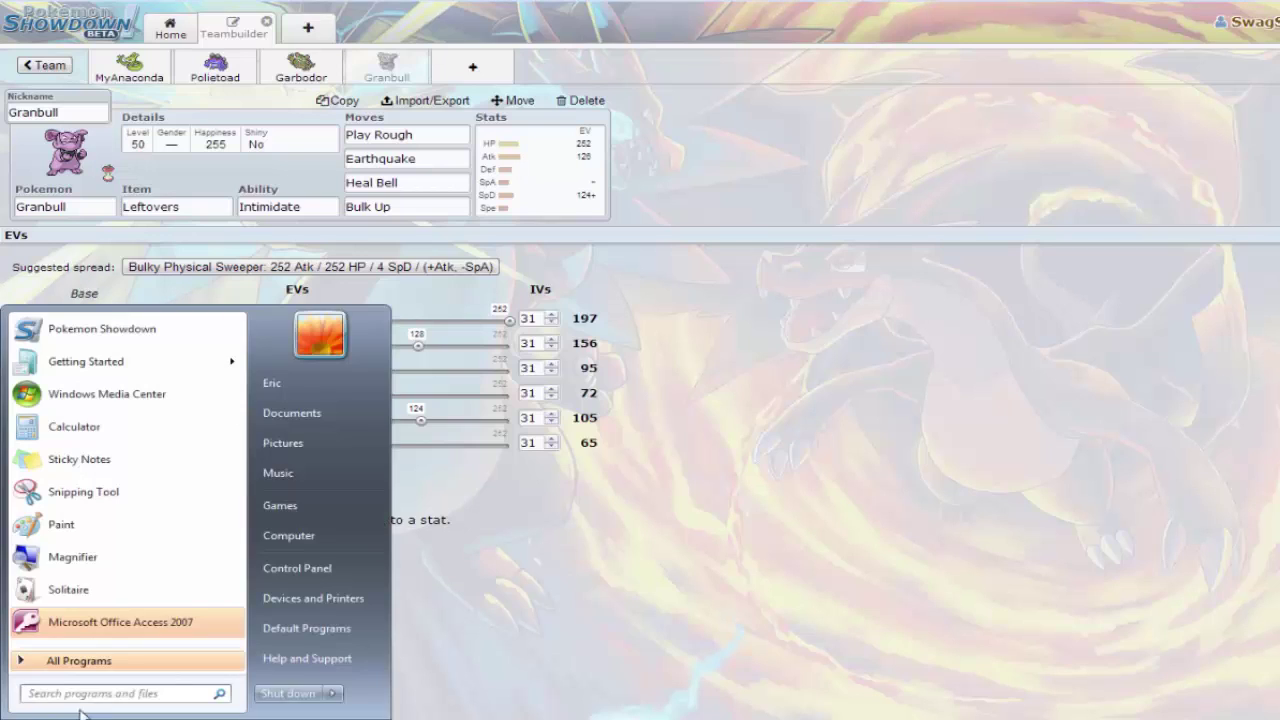
click(60, 428)
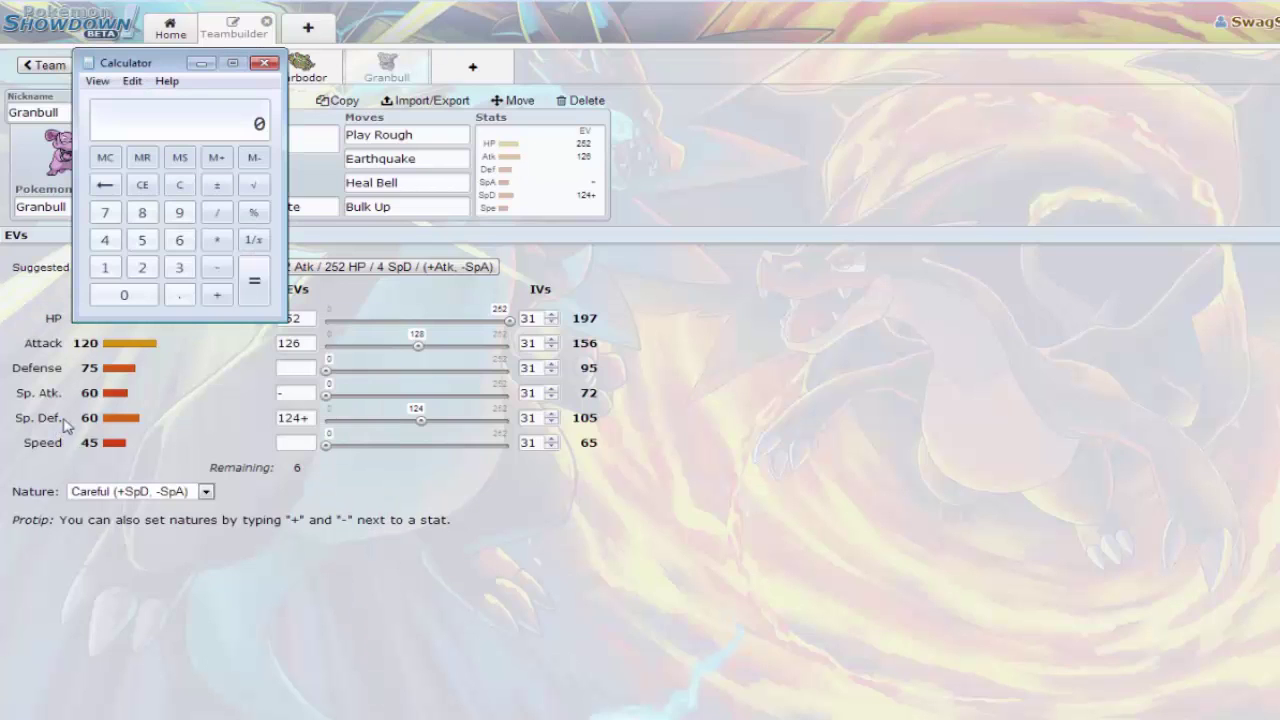
drag(147, 66, 890, 266)
click(1005, 263)
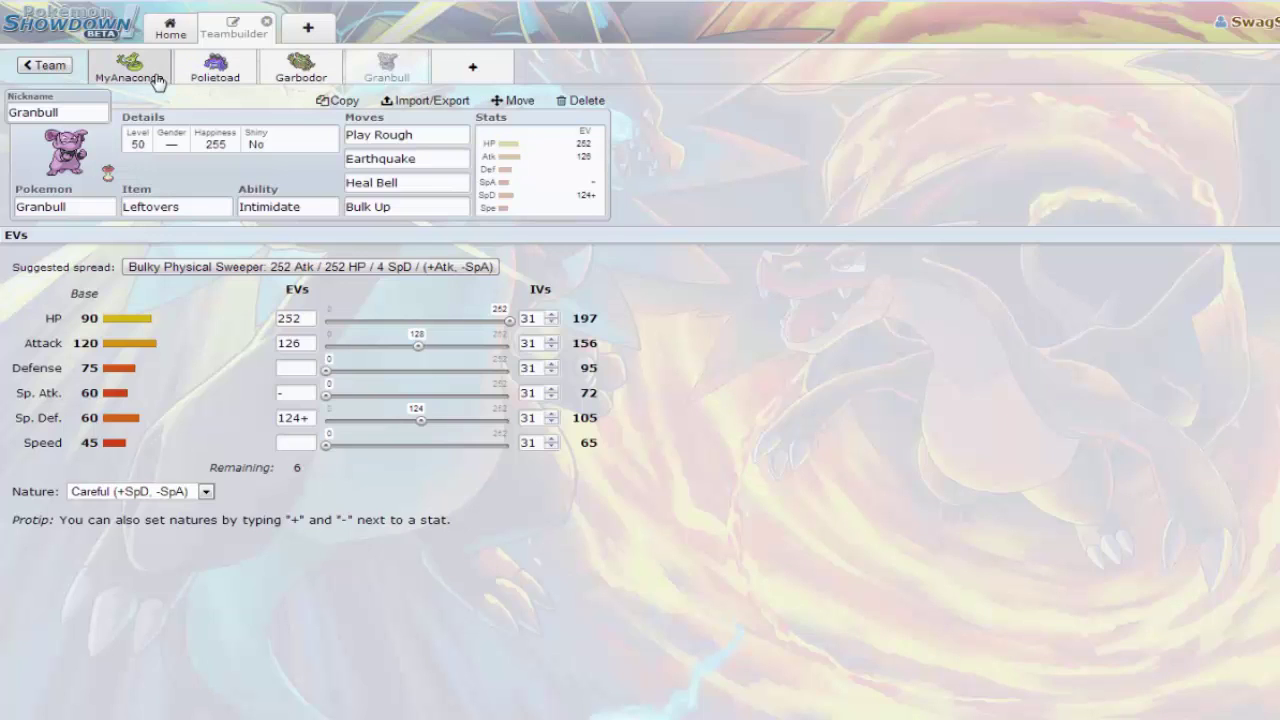
Nickname Garbodor 'Miley', view its details, then select Granbull's nickname for editing
click(298, 72)
double_click(40, 112)
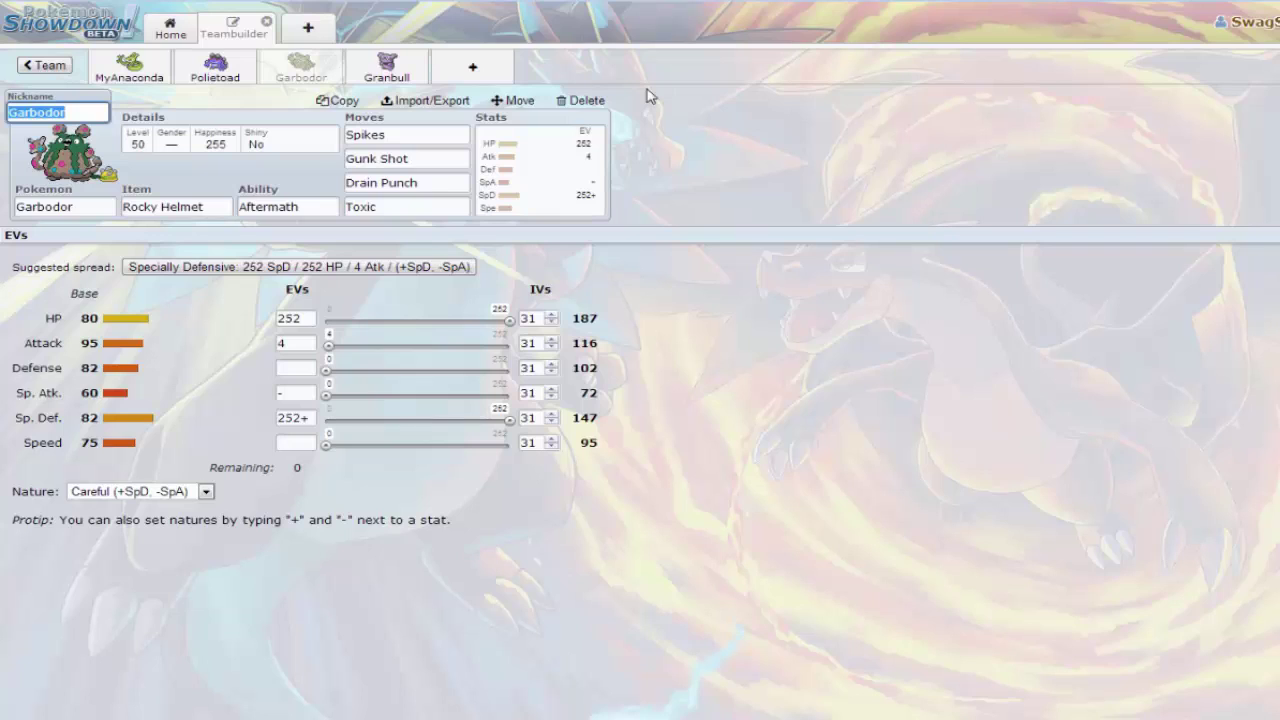
text(Miley)
click(238, 130)
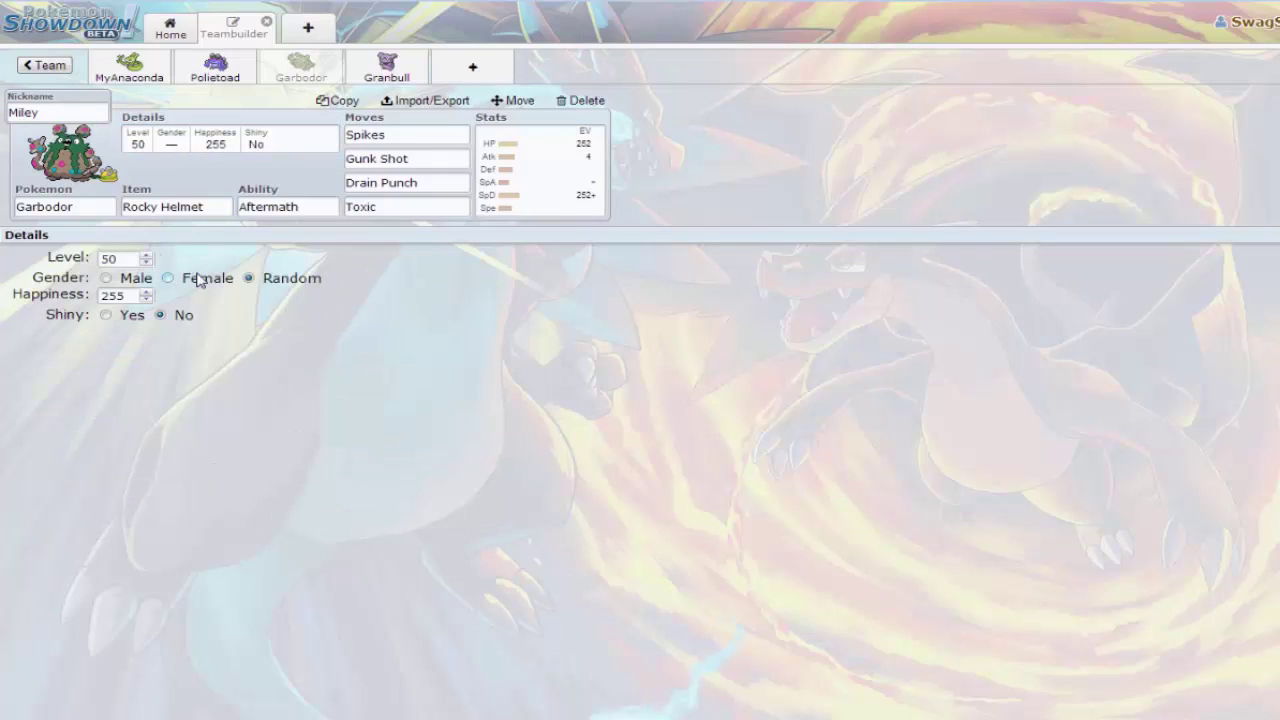
click(199, 279)
click(396, 66)
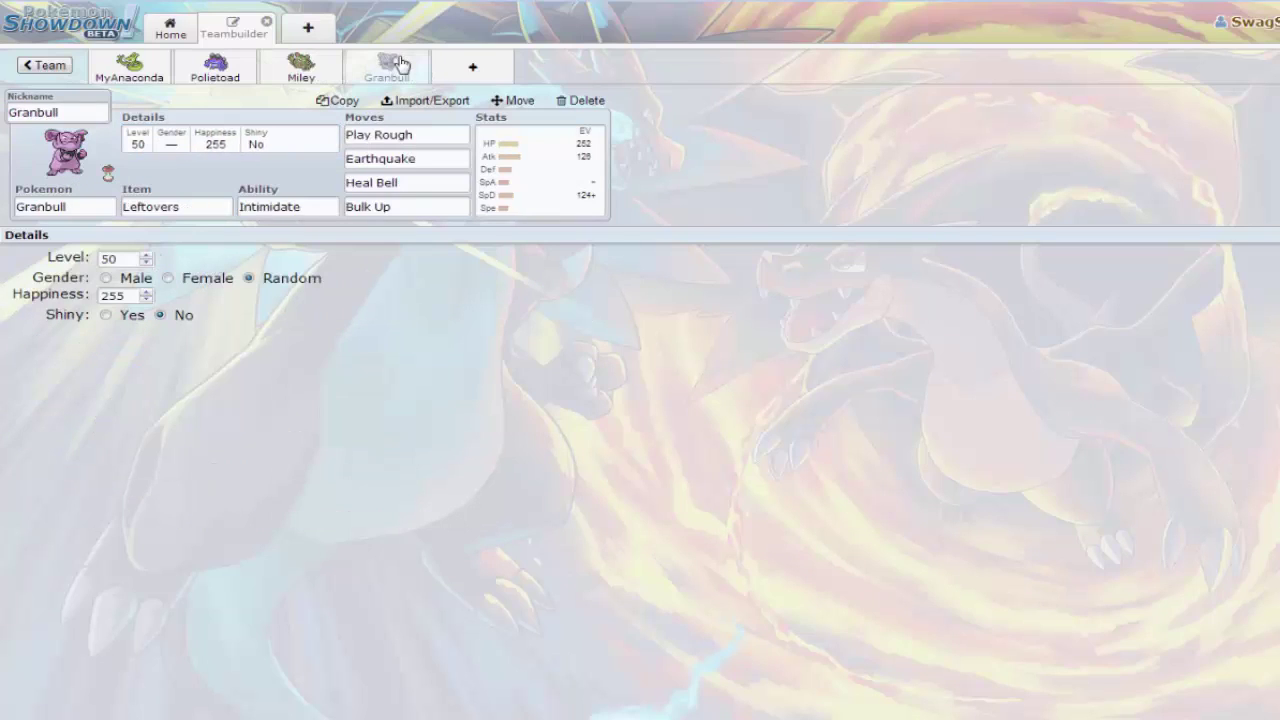
double_click(50, 112)
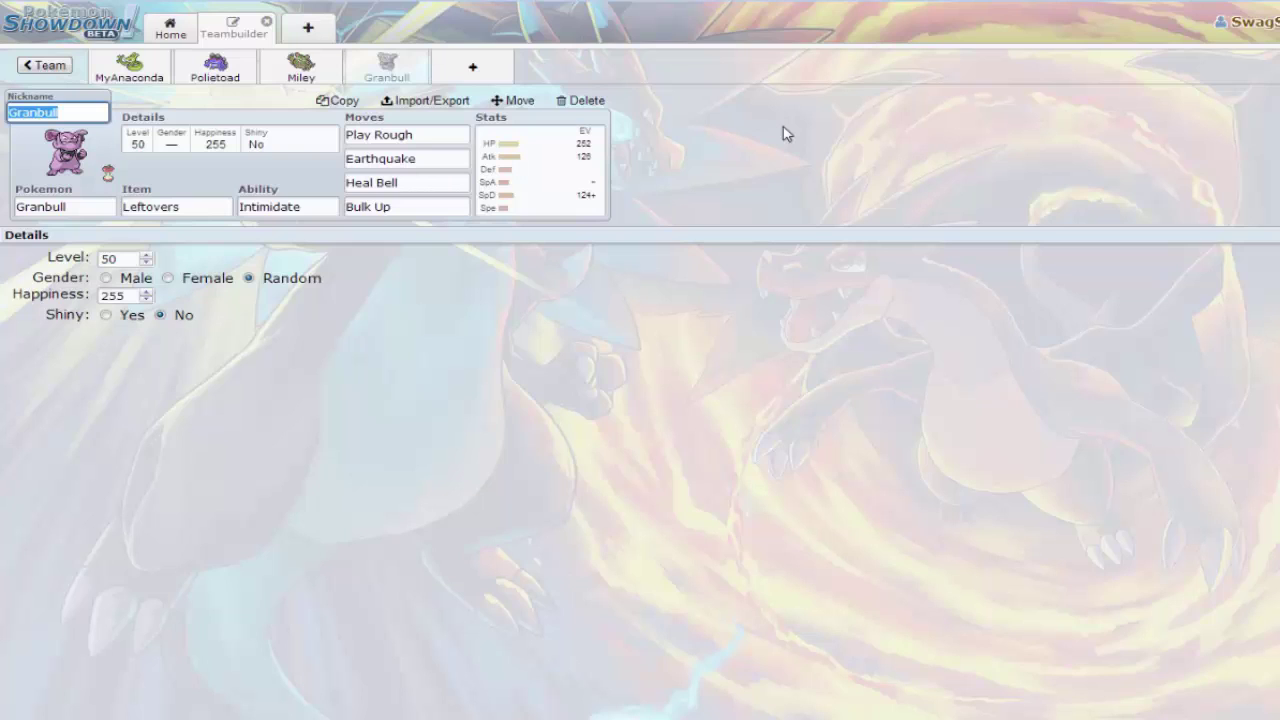
Add a fifth team slot and fill it with Typhlosion from the NU Pokémon list
click(460, 80)
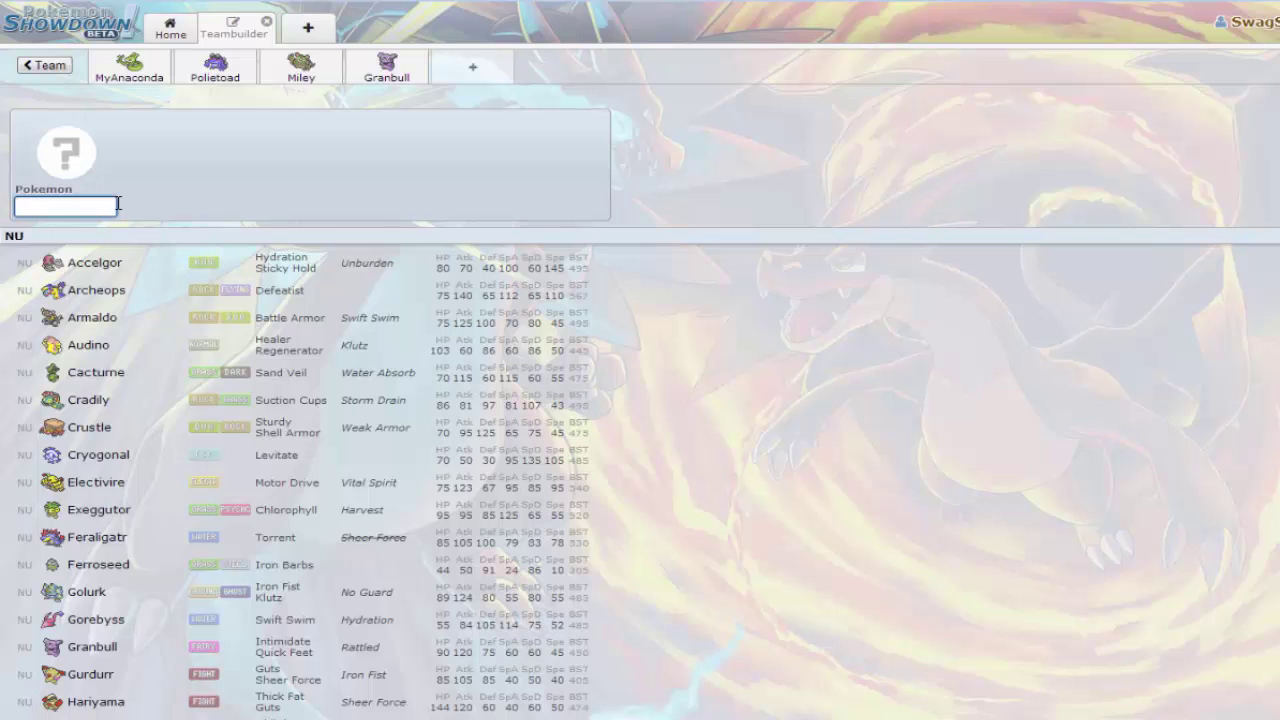
scroll(607, 370, down, 3)
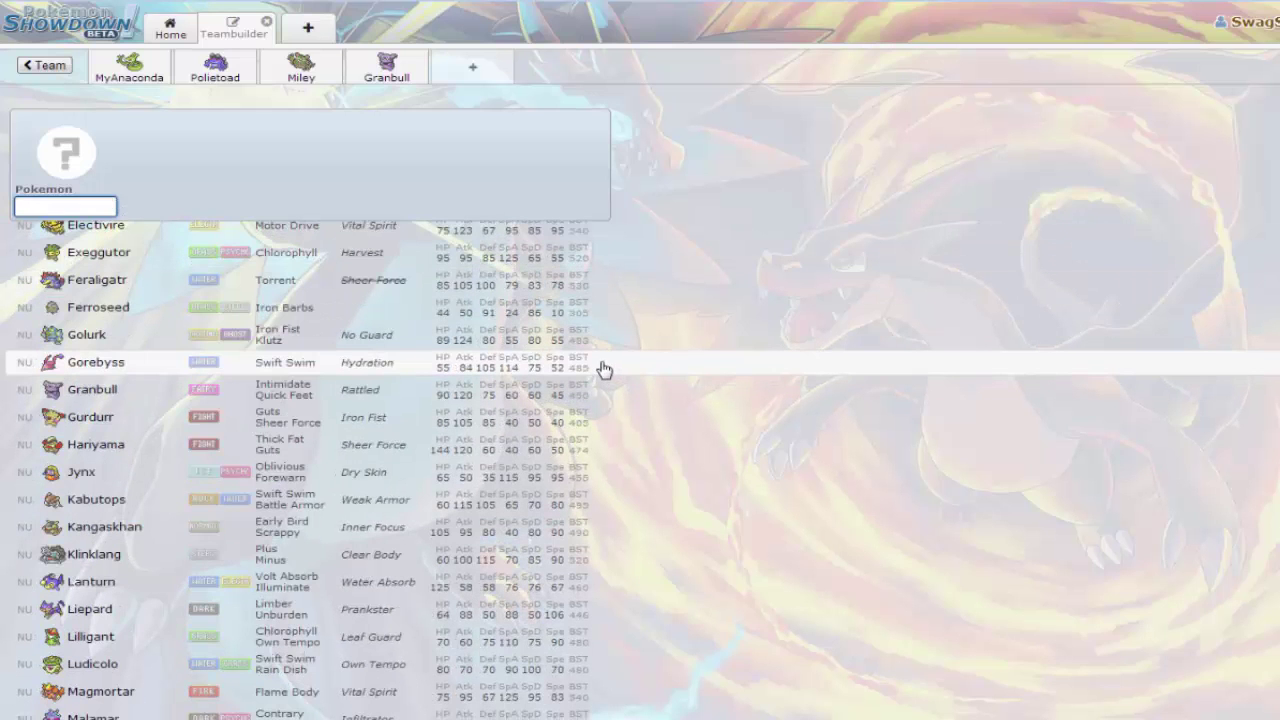
scroll(515, 380, down, 3)
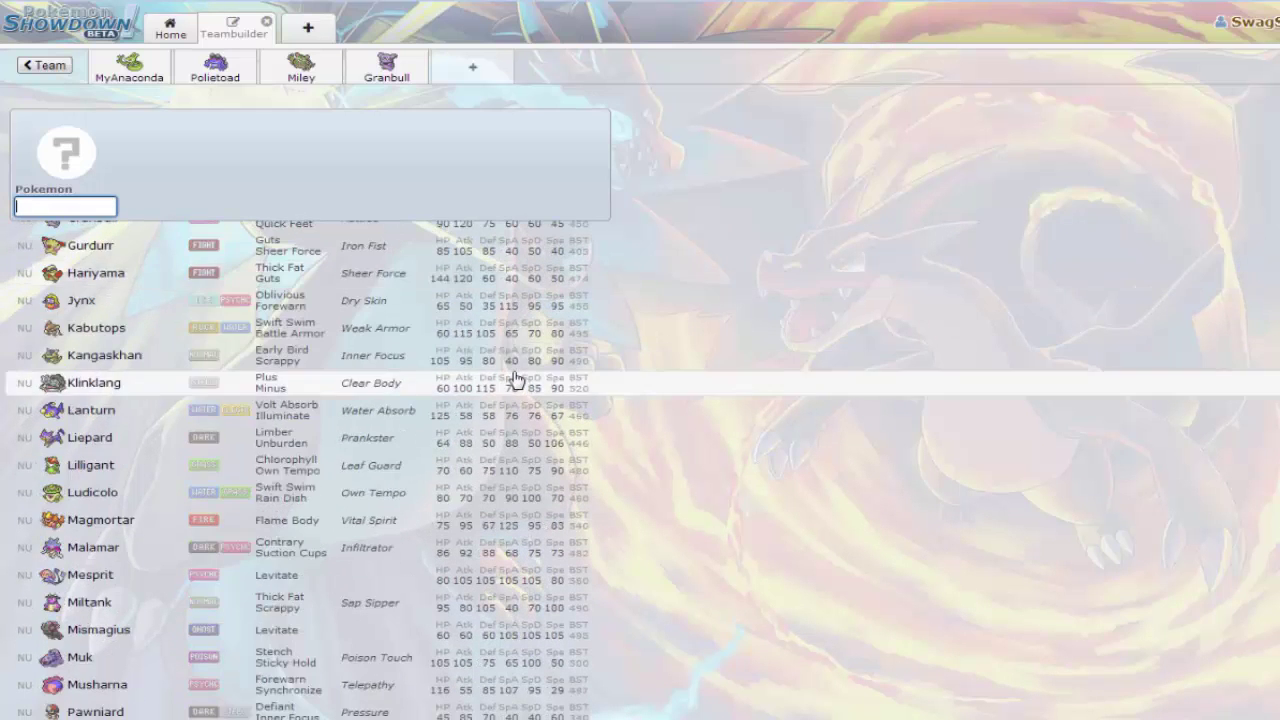
scroll(515, 380, down, 2)
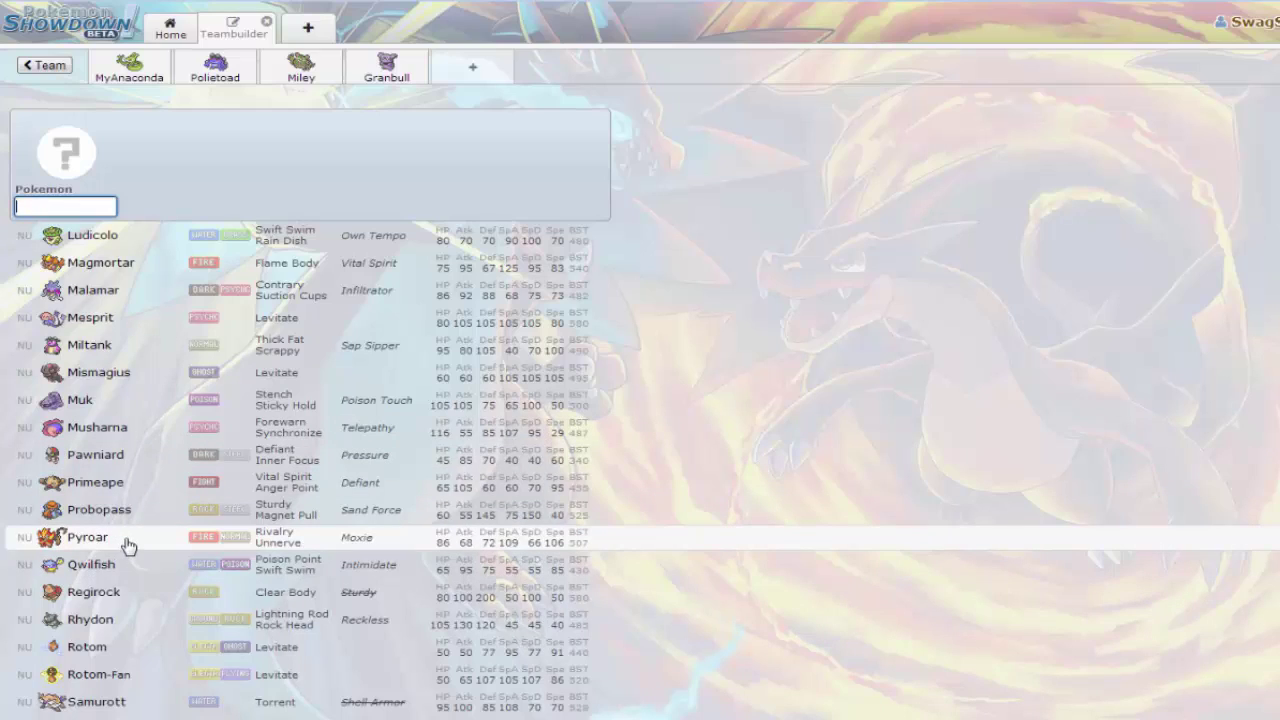
scroll(128, 545, up, 6)
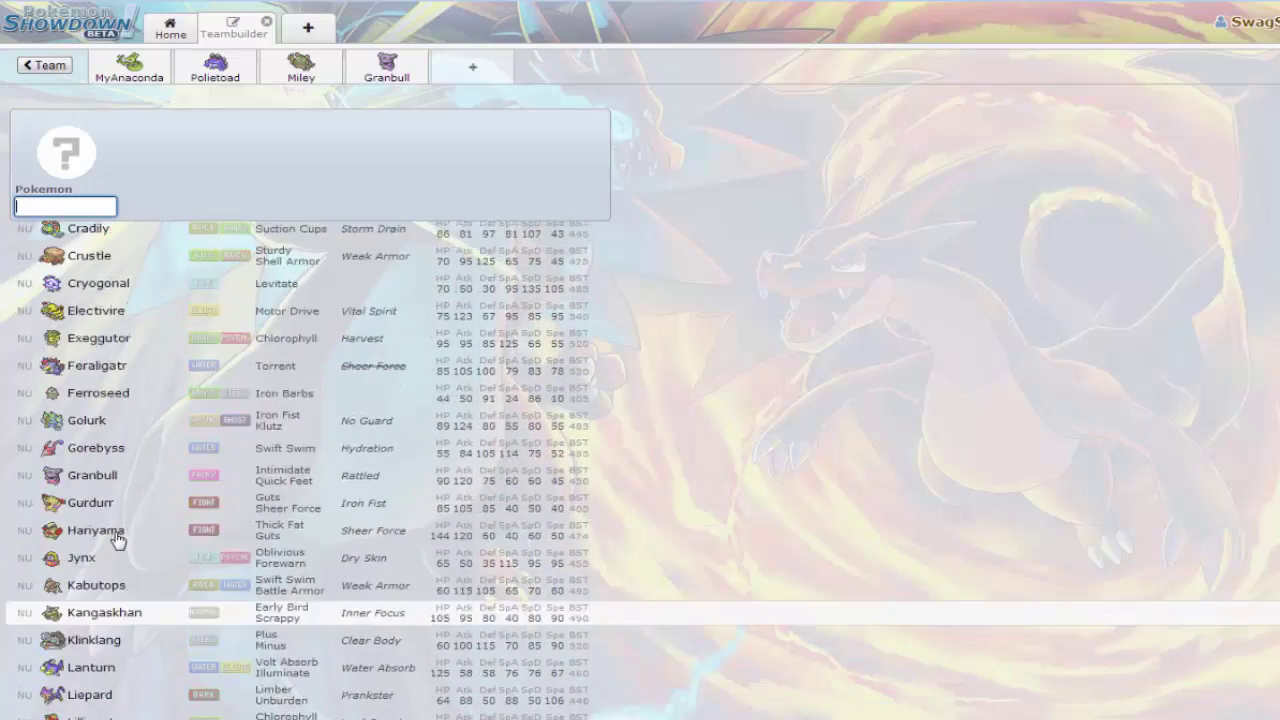
scroll(117, 537, down, 10)
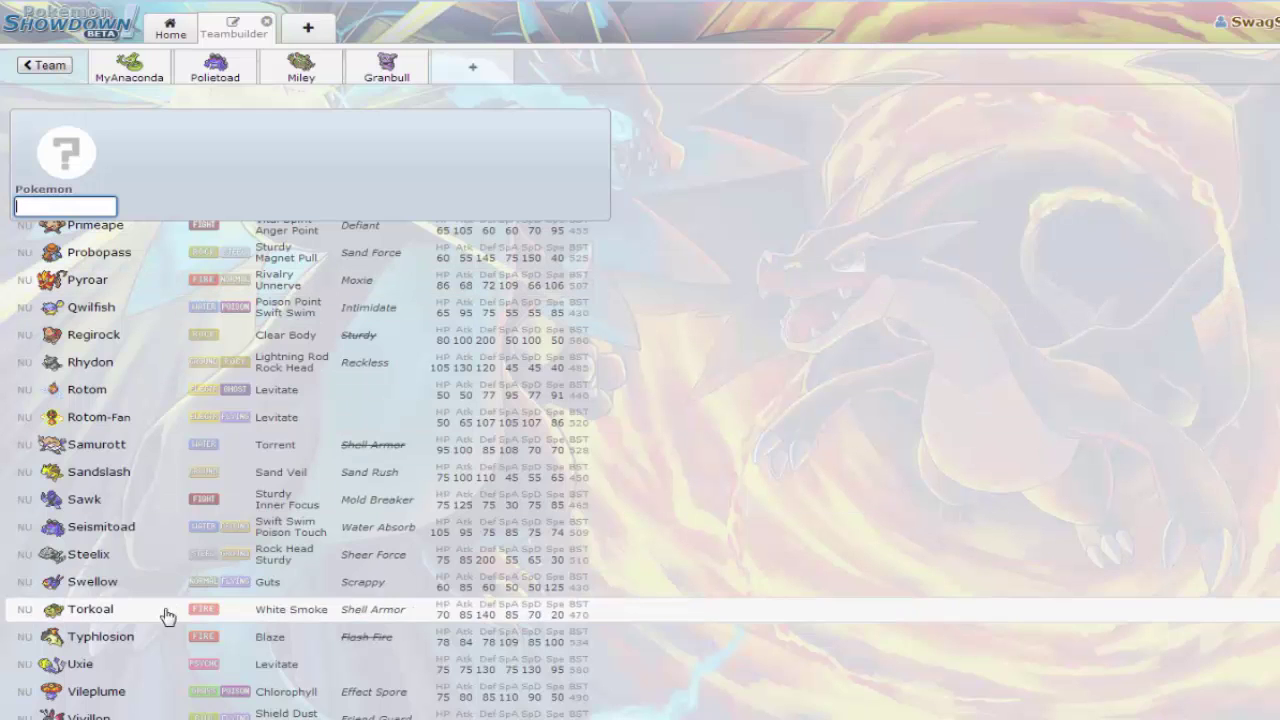
click(138, 647)
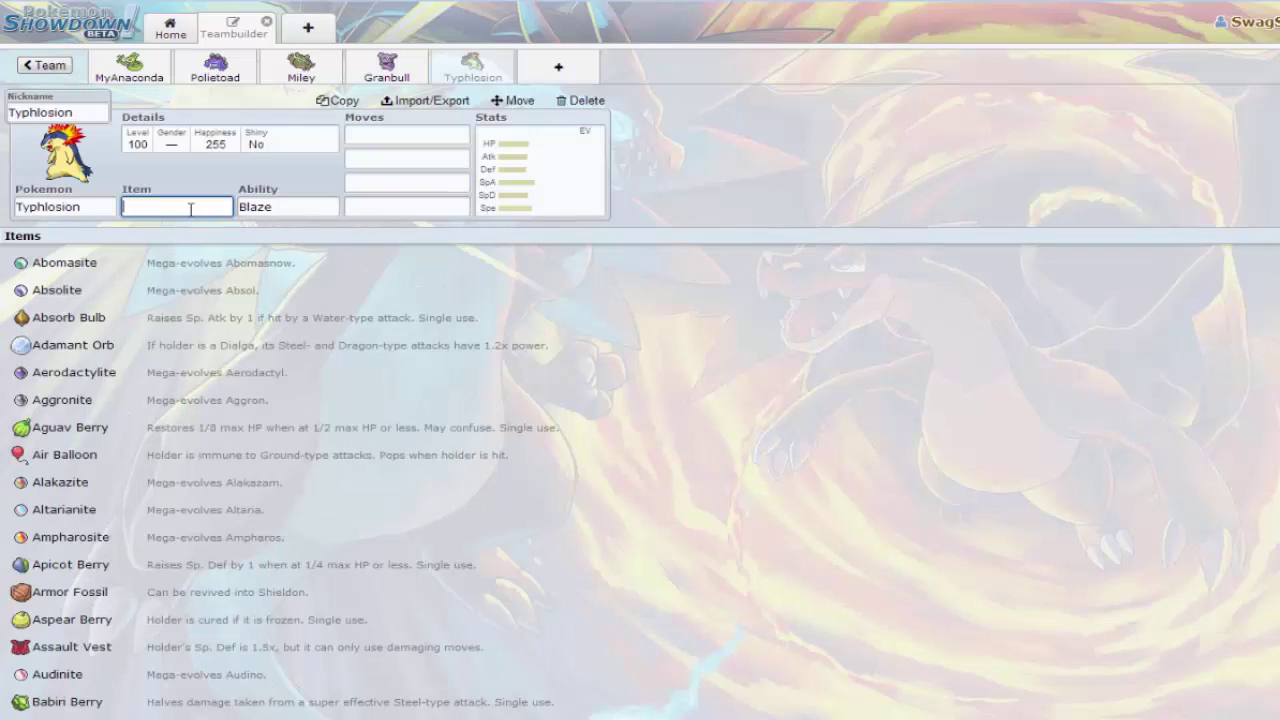
Give Typhlosion a Choice Scarf as its held item
text(choiu)
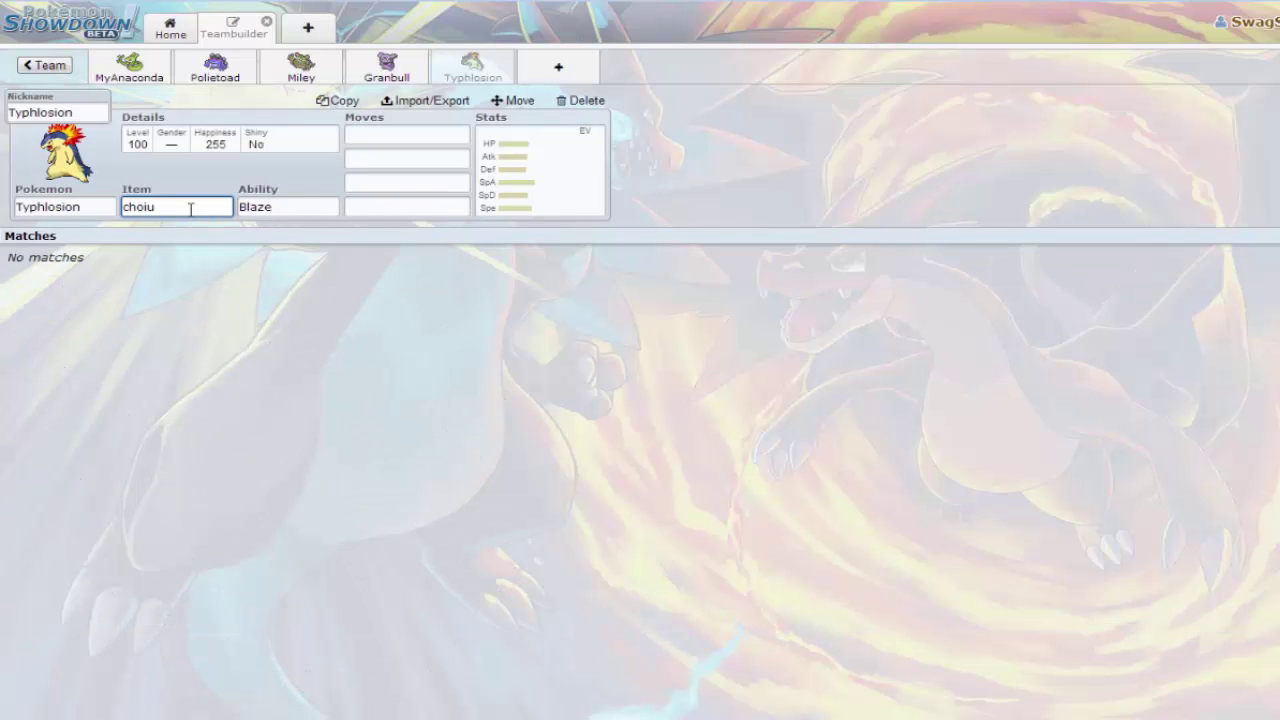
key(BackSpace)
click(141, 290)
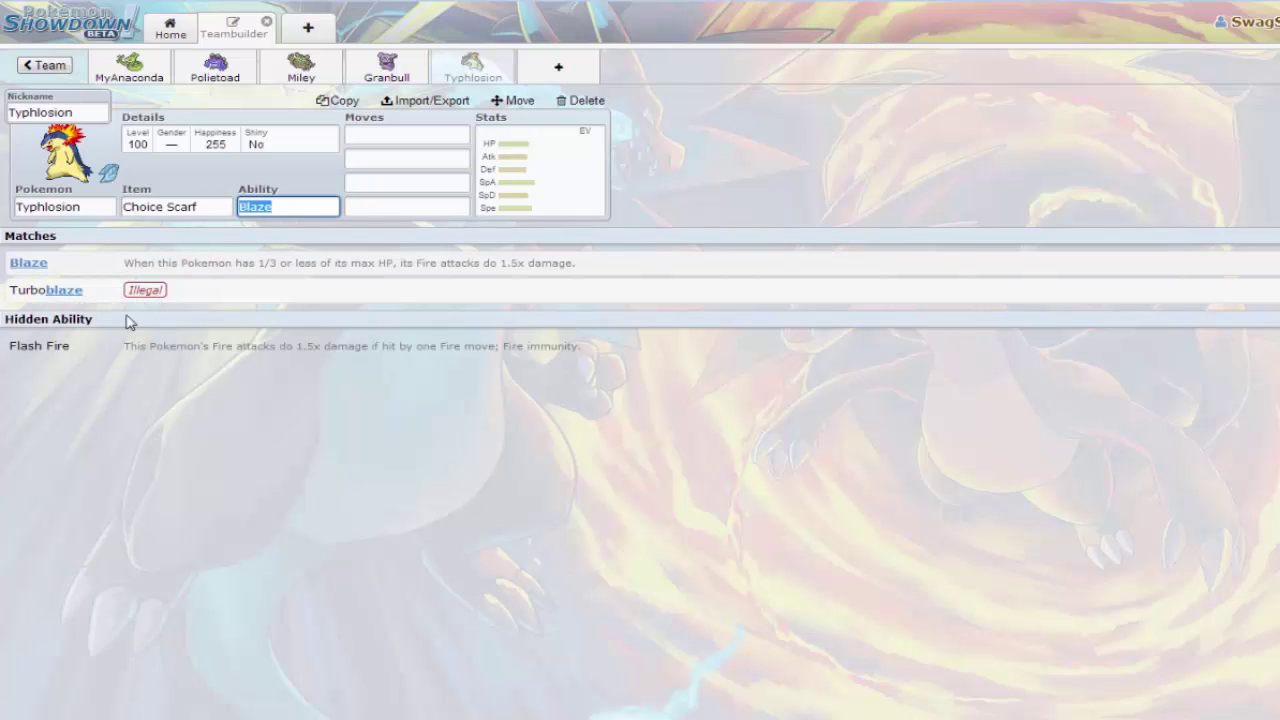
Set Typhlosion's first two moves to Eruption and Fire Blast
click(365, 134)
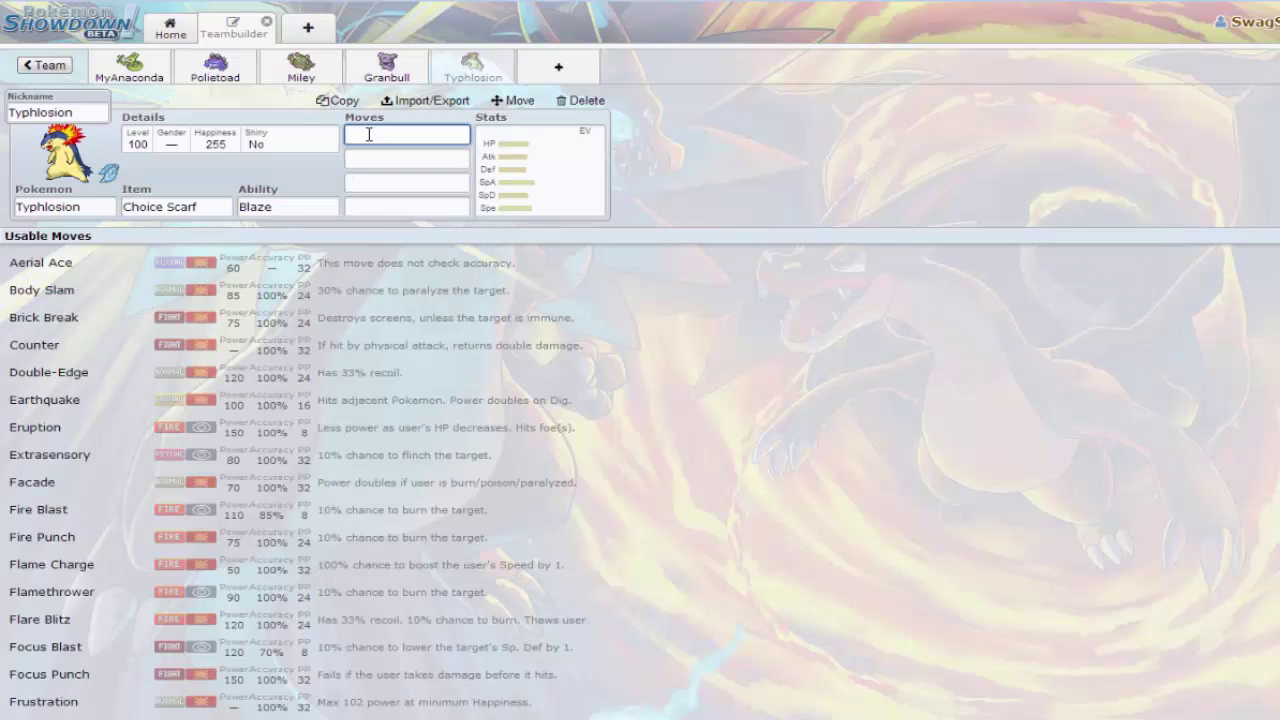
text(eru)
click(250, 264)
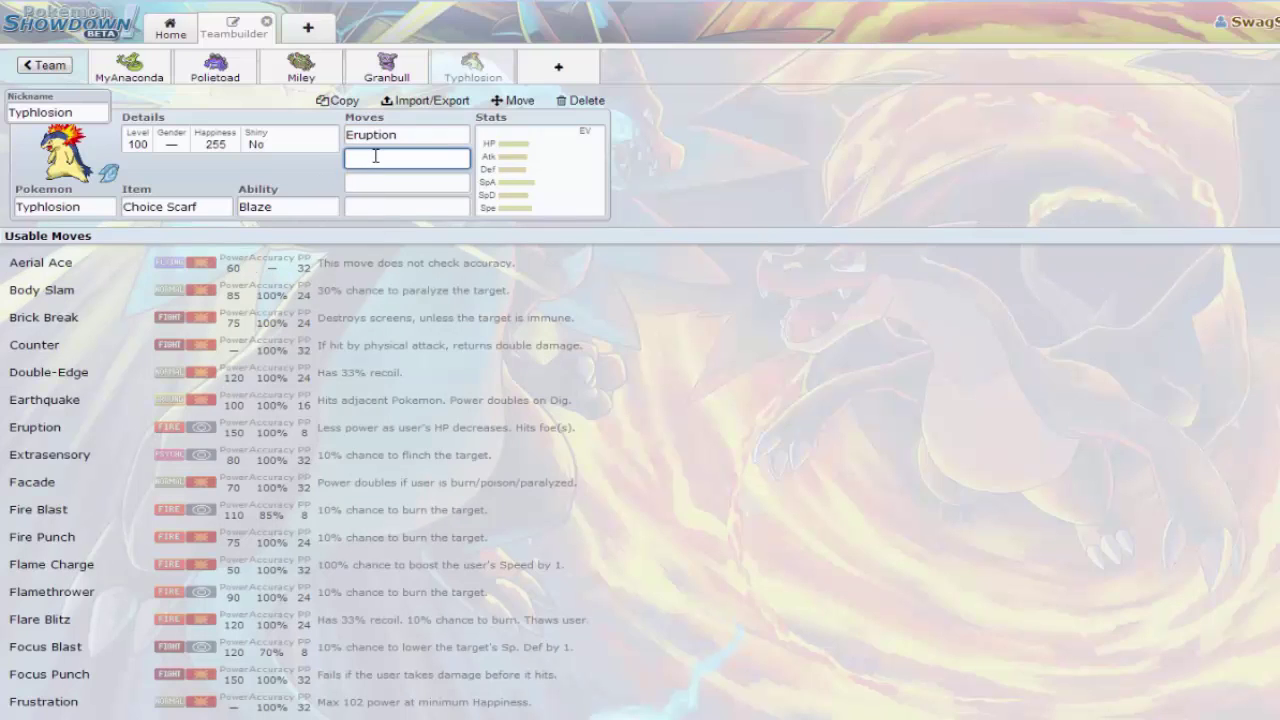
text(fire)
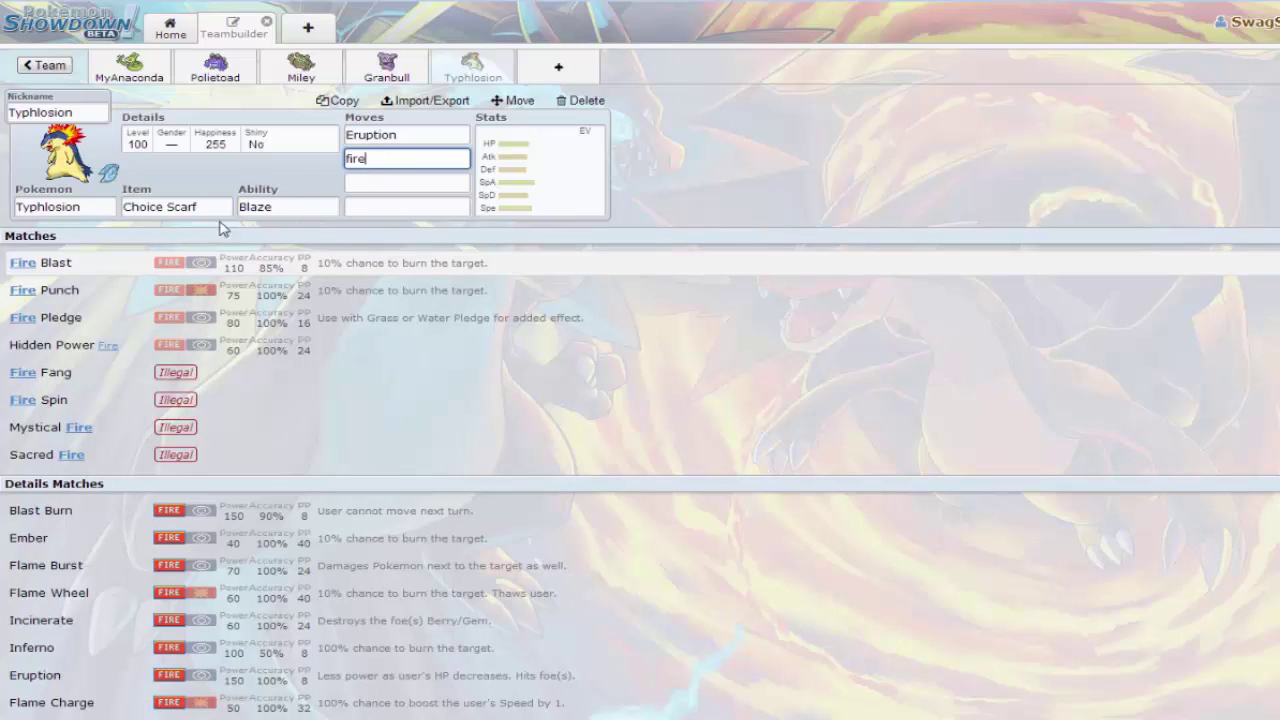
click(95, 268)
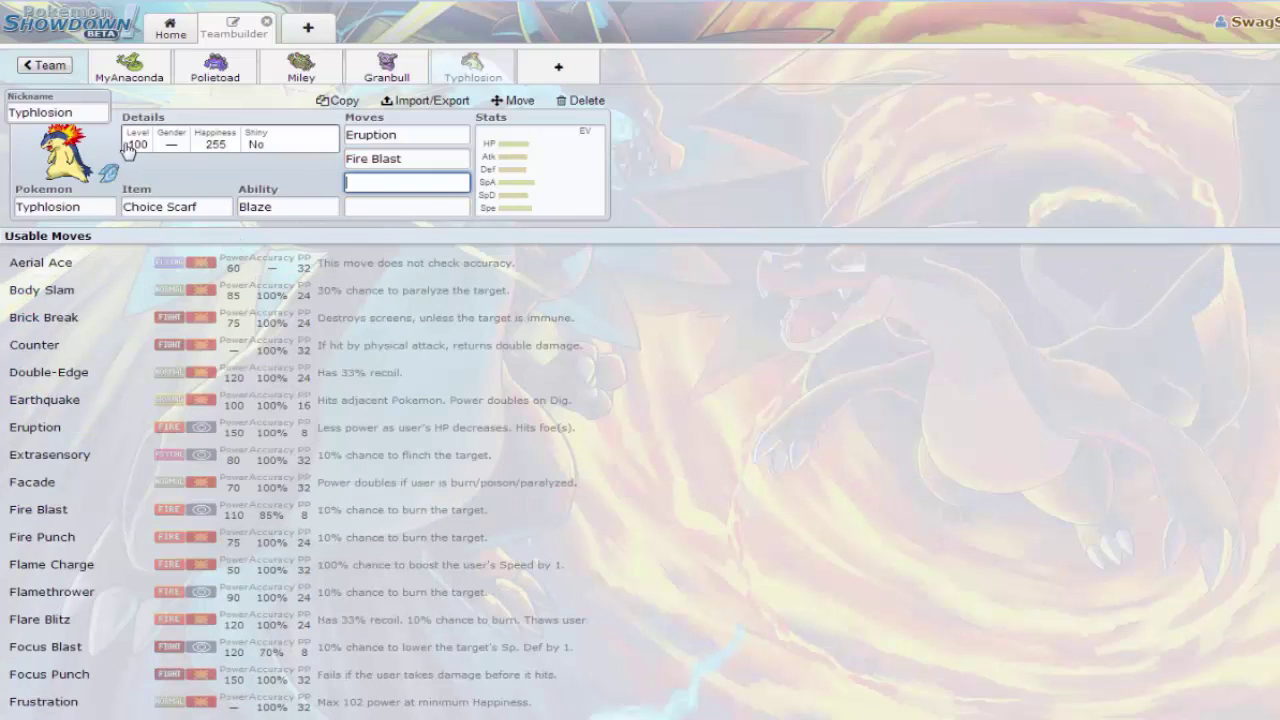
Set Typhlosion to level 50 and add Extrasensory and Hidden Power Grass as moves three and four
click(166, 148)
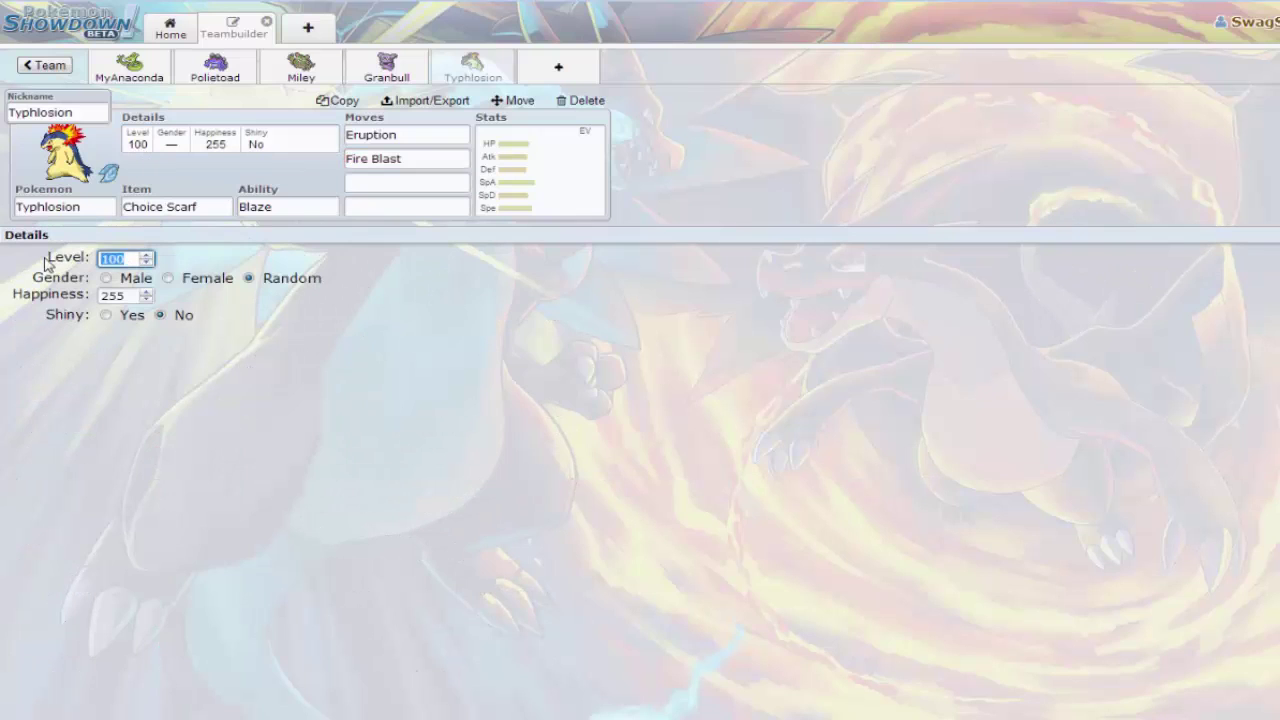
text(50)
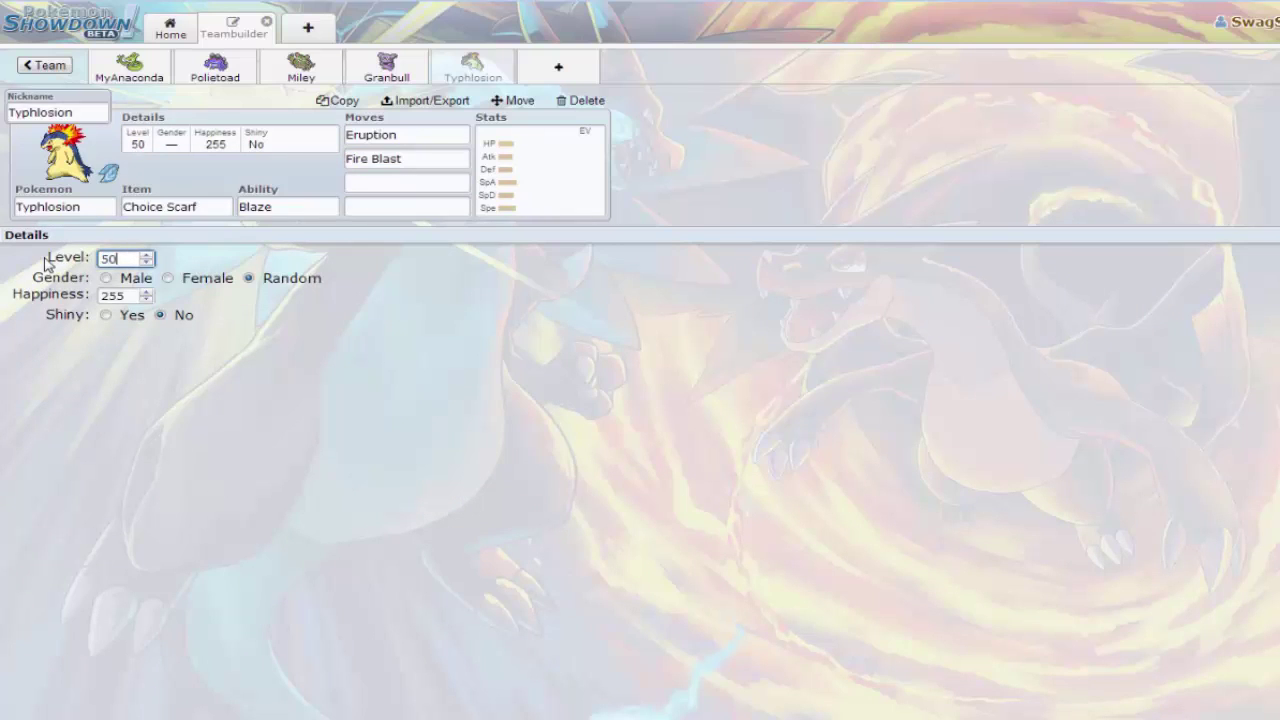
click(404, 155)
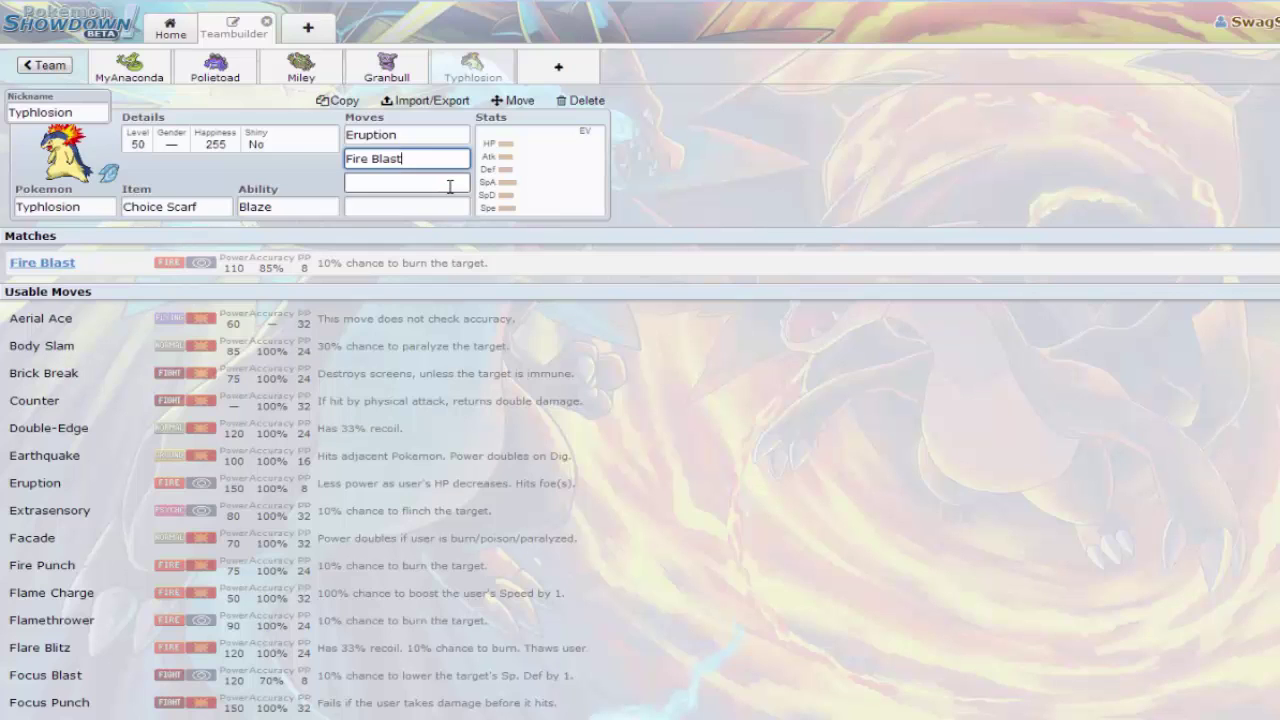
click(450, 183)
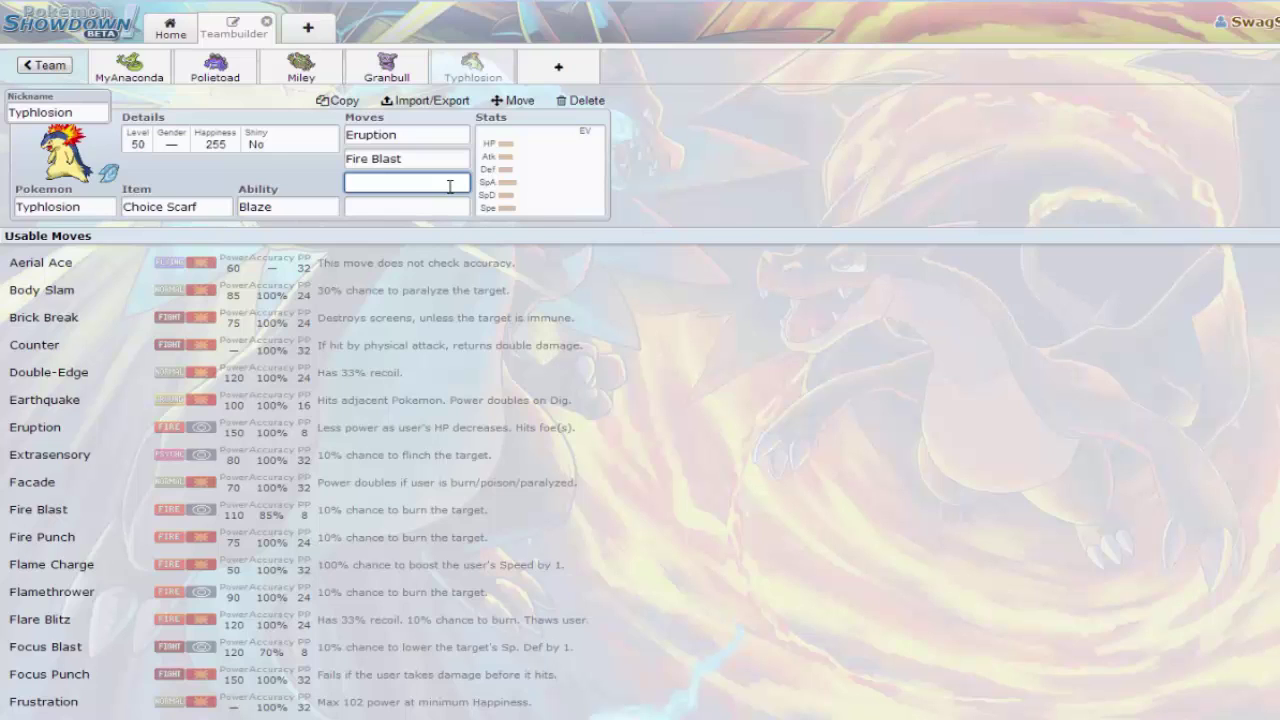
text(ex)
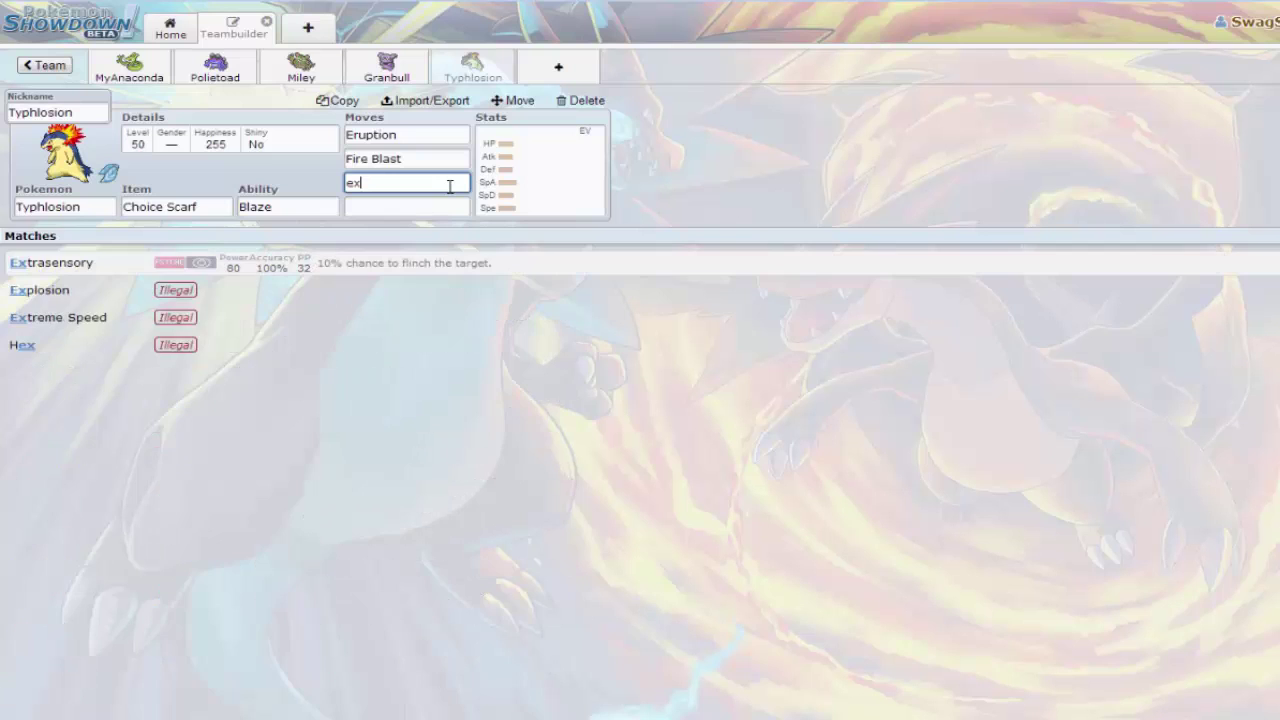
click(343, 264)
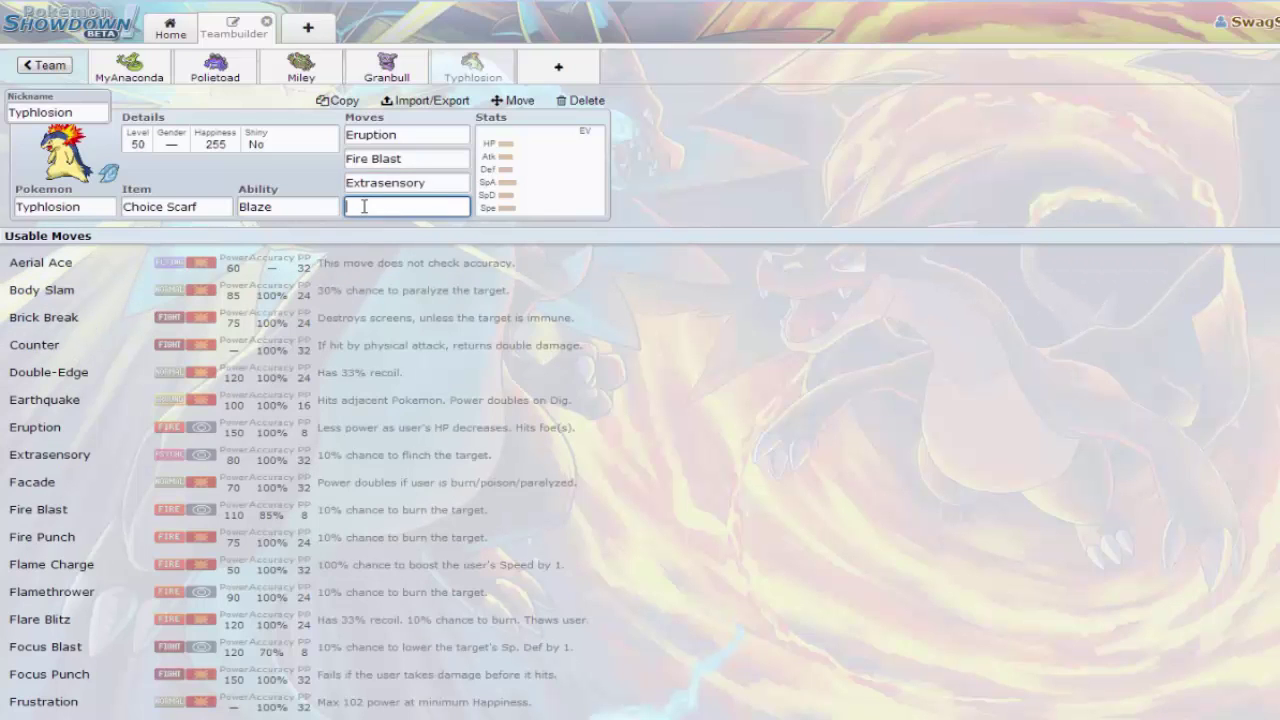
text(hi)
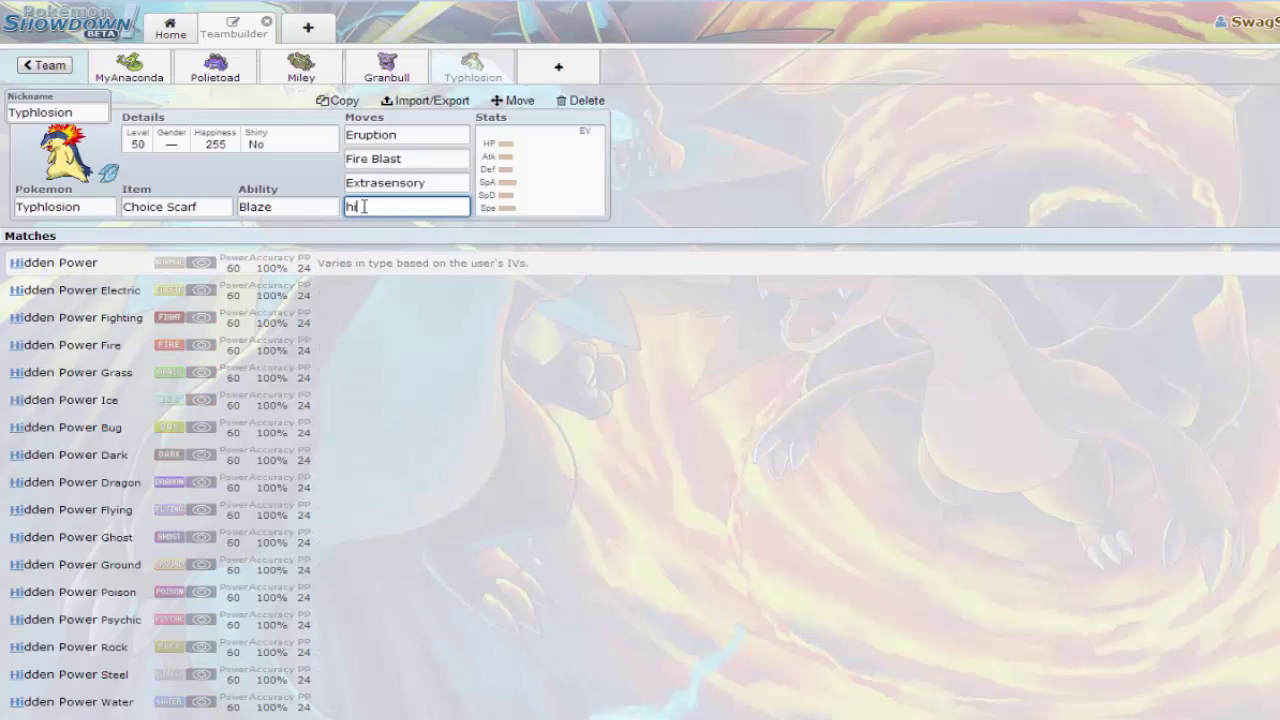
click(87, 380)
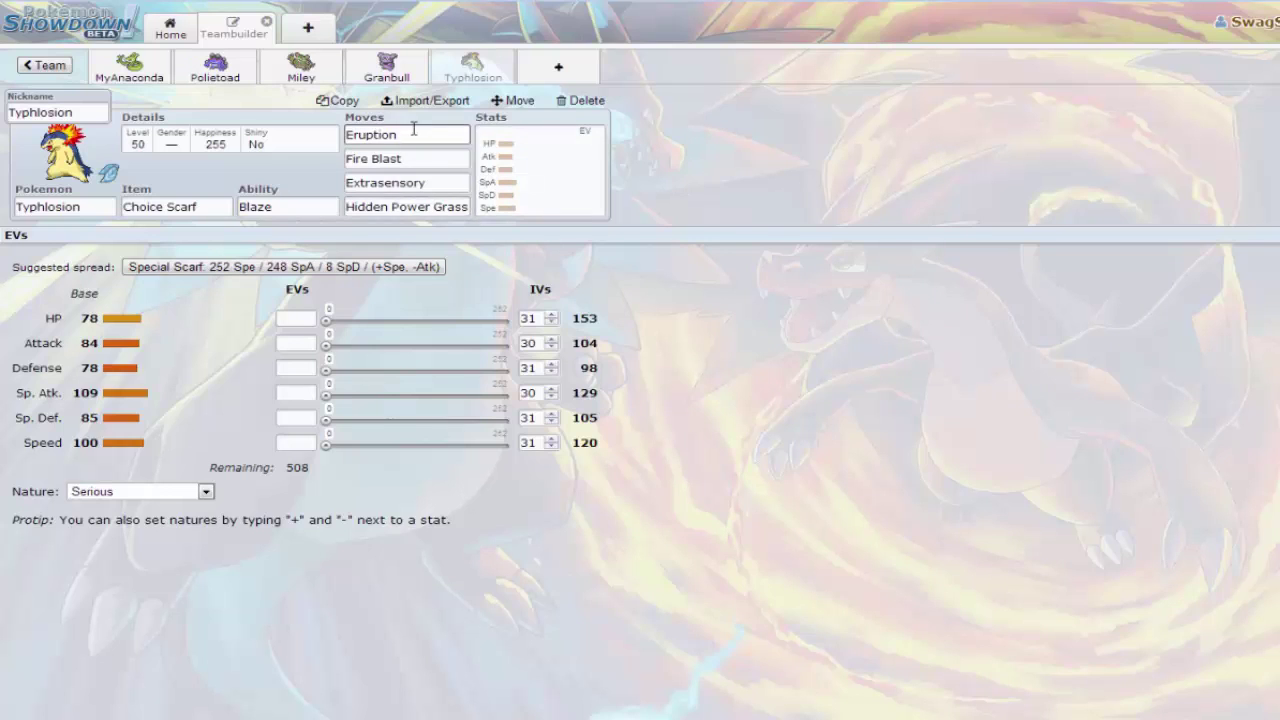
Nickname Granbull 'Cojones', then go back to Typhlosion's set
click(380, 90)
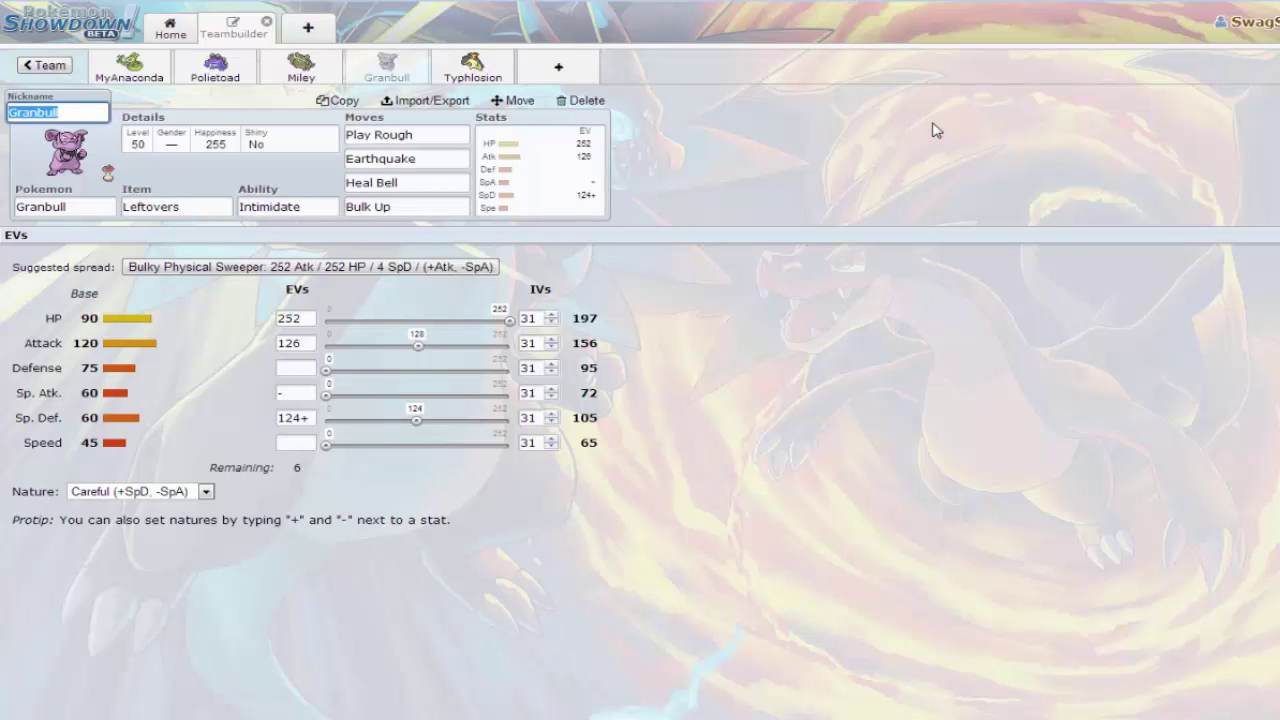
text(Cojones)
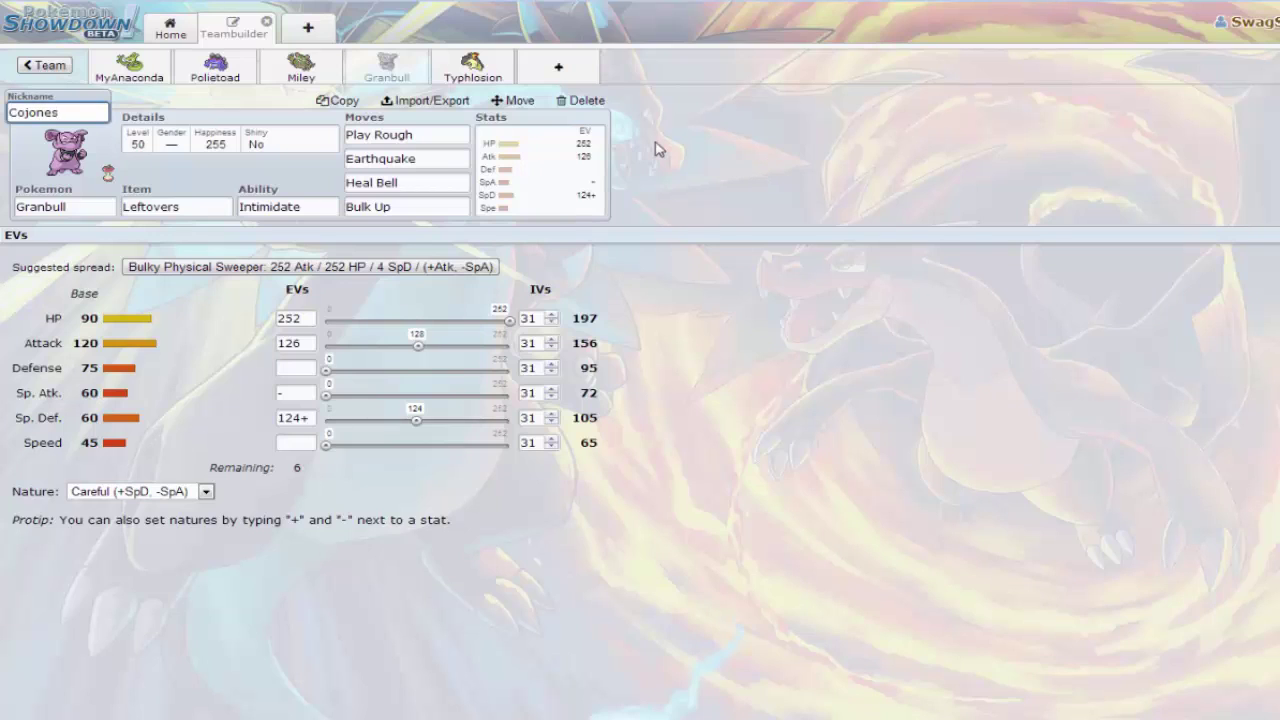
click(474, 72)
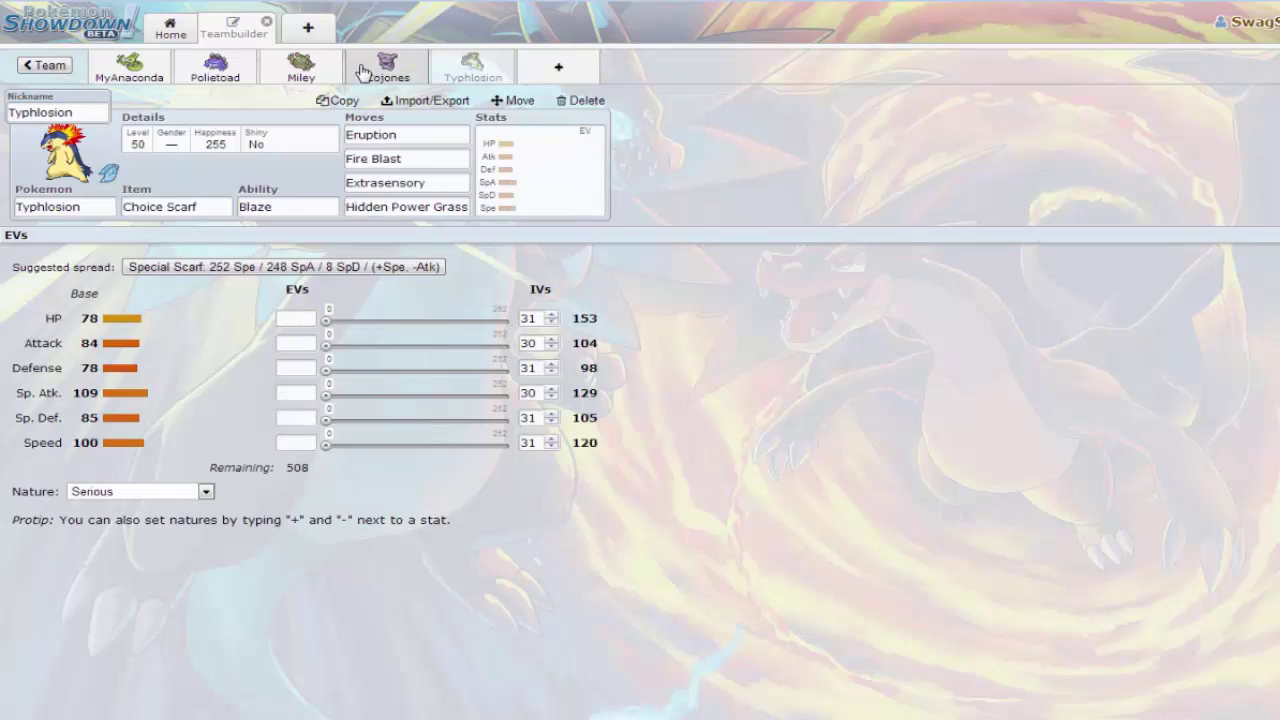
Rename Typhlosion's nickname to 'Fk Pyroar'
click(72, 113)
double_click(72, 113)
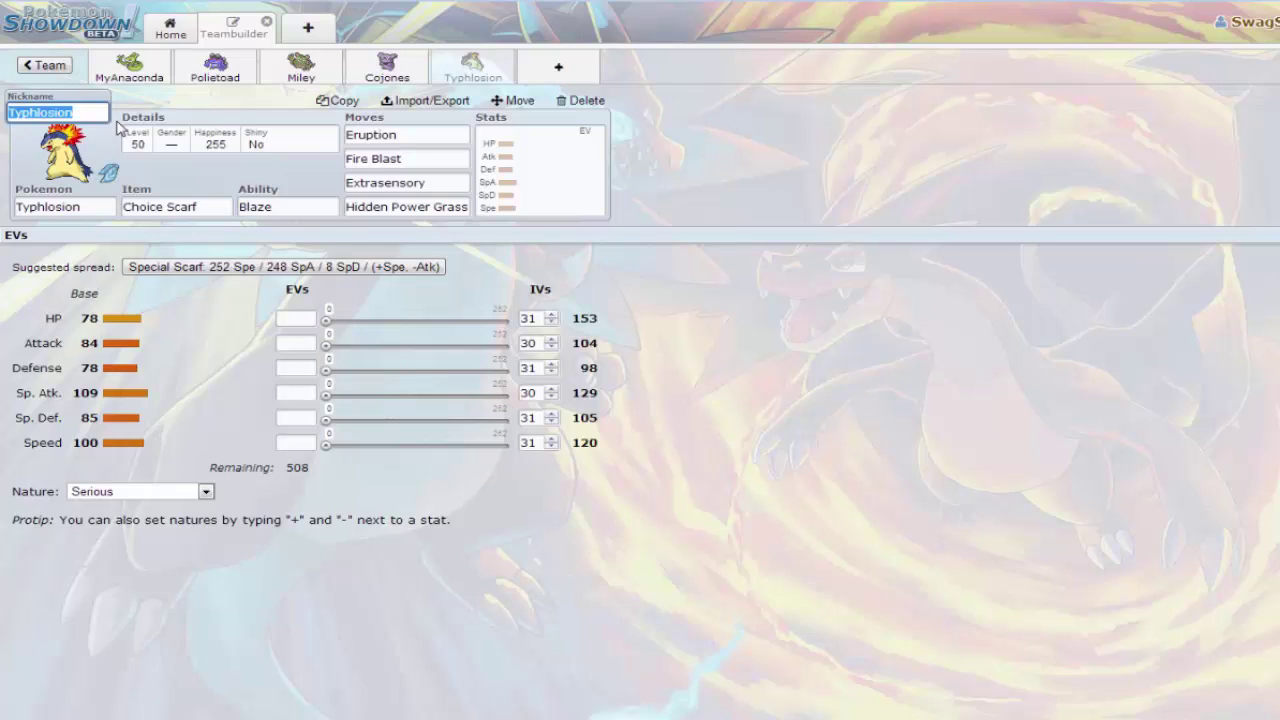
text(Fk )
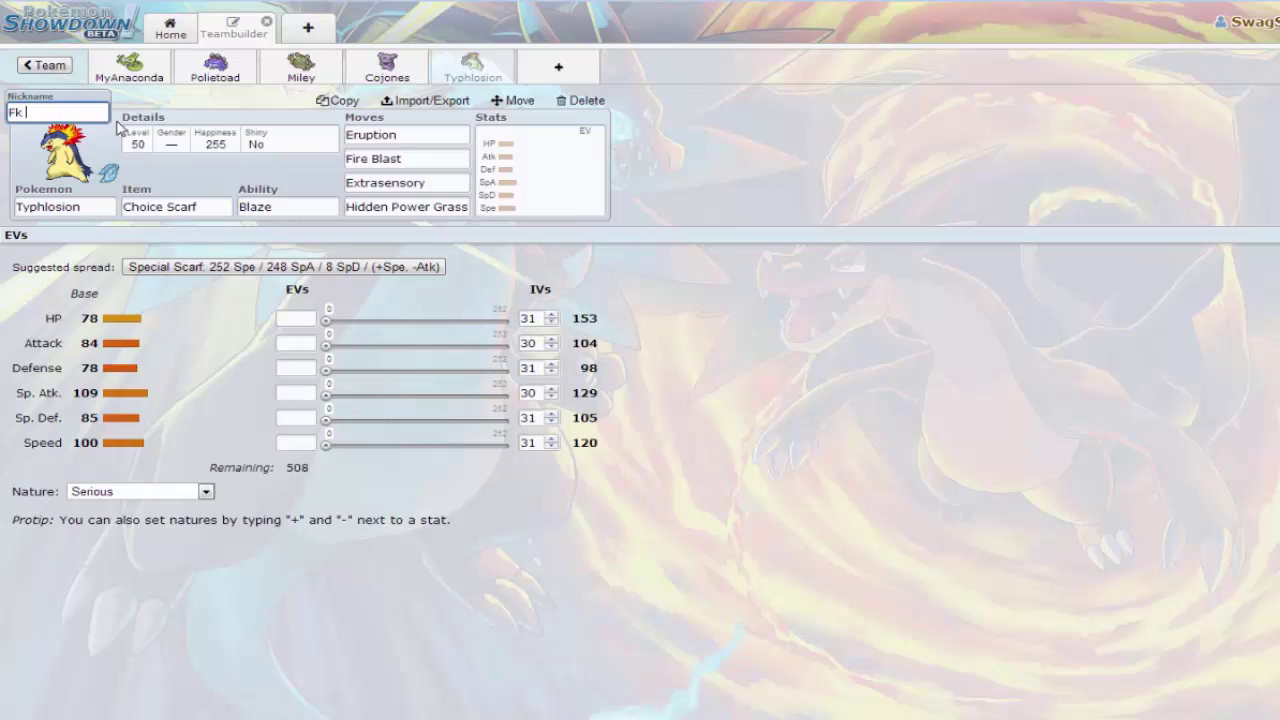
text(Pyroar)
Give Typhlosion 252 Speed EVs and a Timid nature, reaching 167 Speed
drag(328, 450, 585, 460)
click(206, 491)
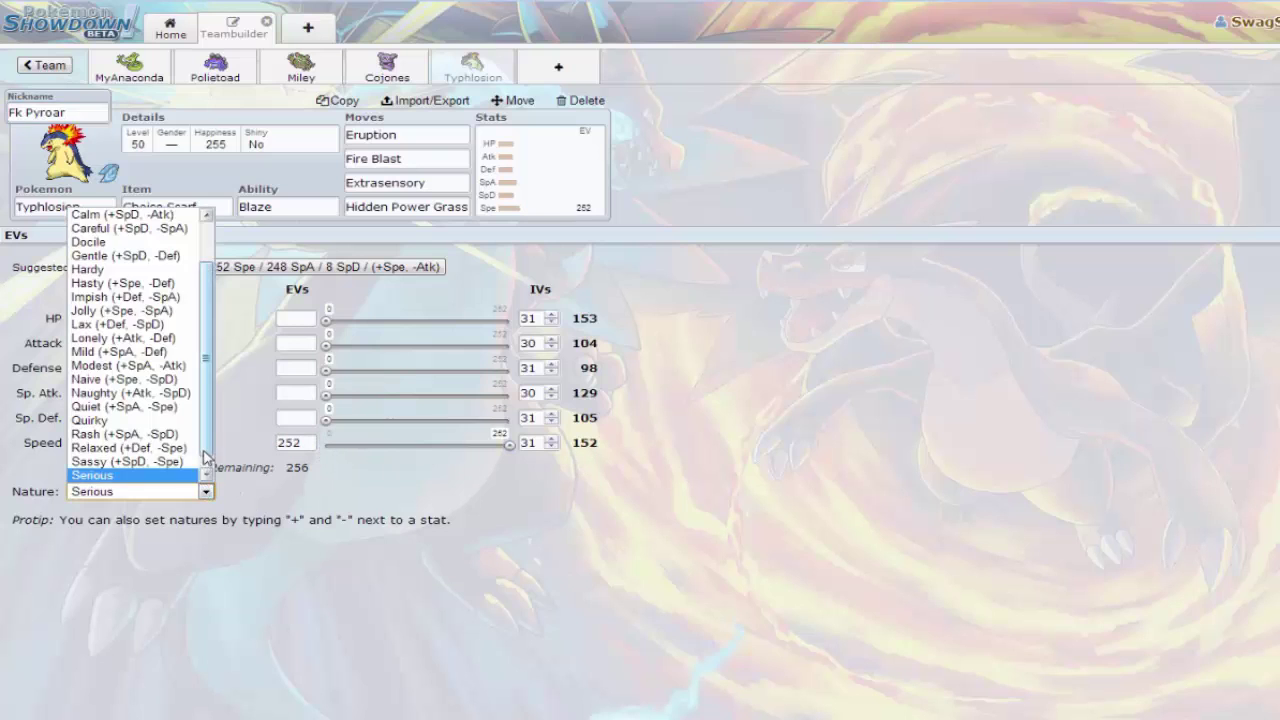
scroll(210, 452, down, 1)
click(155, 477)
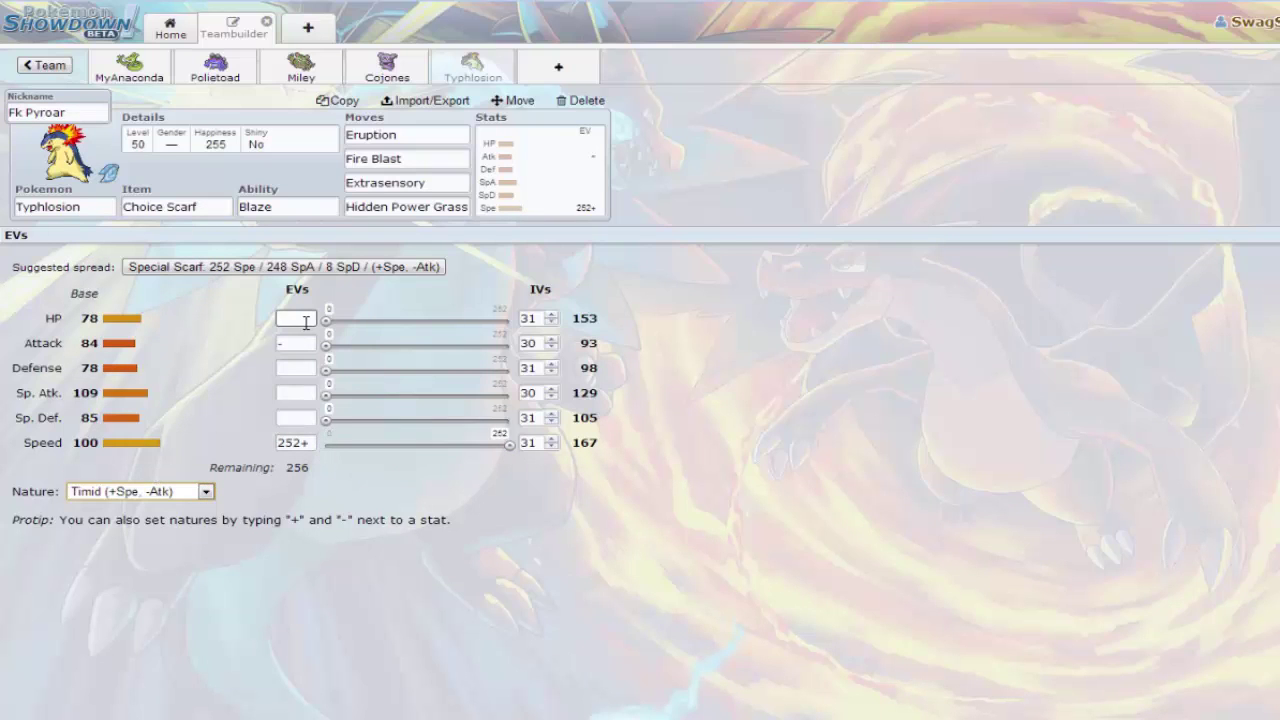
Apply the suggested 248 Sp. Atk / 8 Sp. Def spread and add a sixth empty slot
click(292, 268)
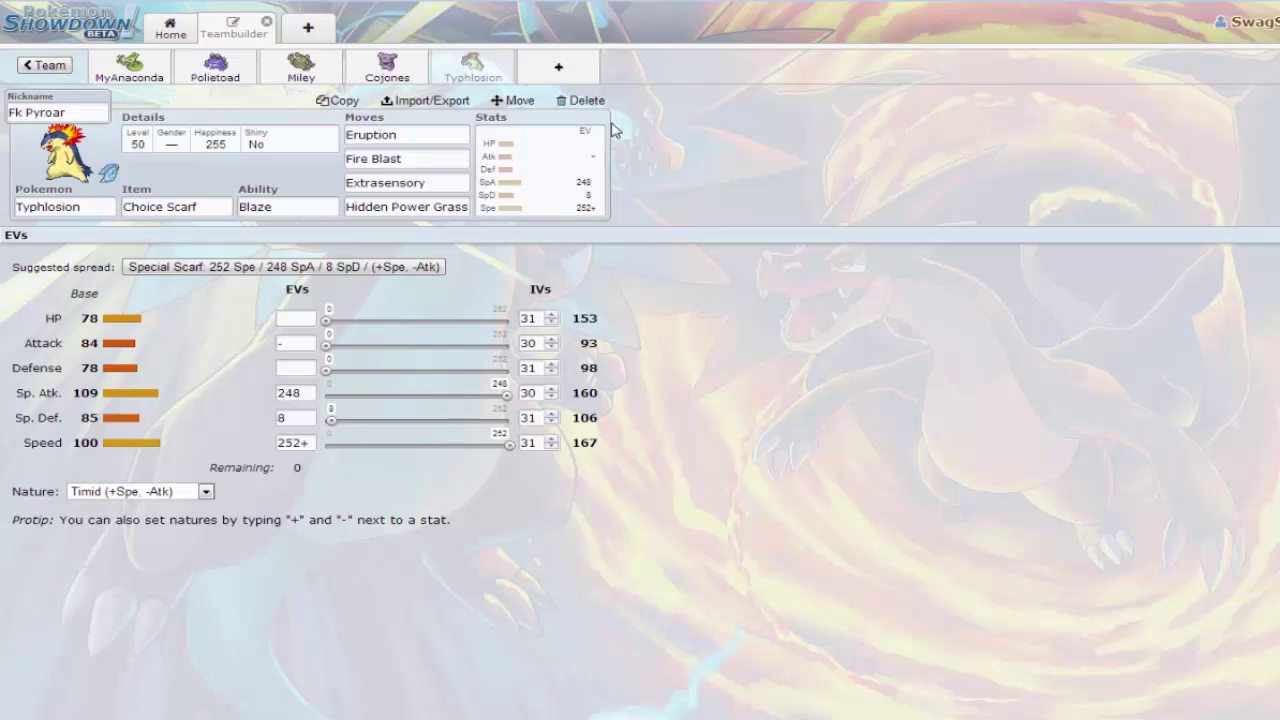
click(563, 72)
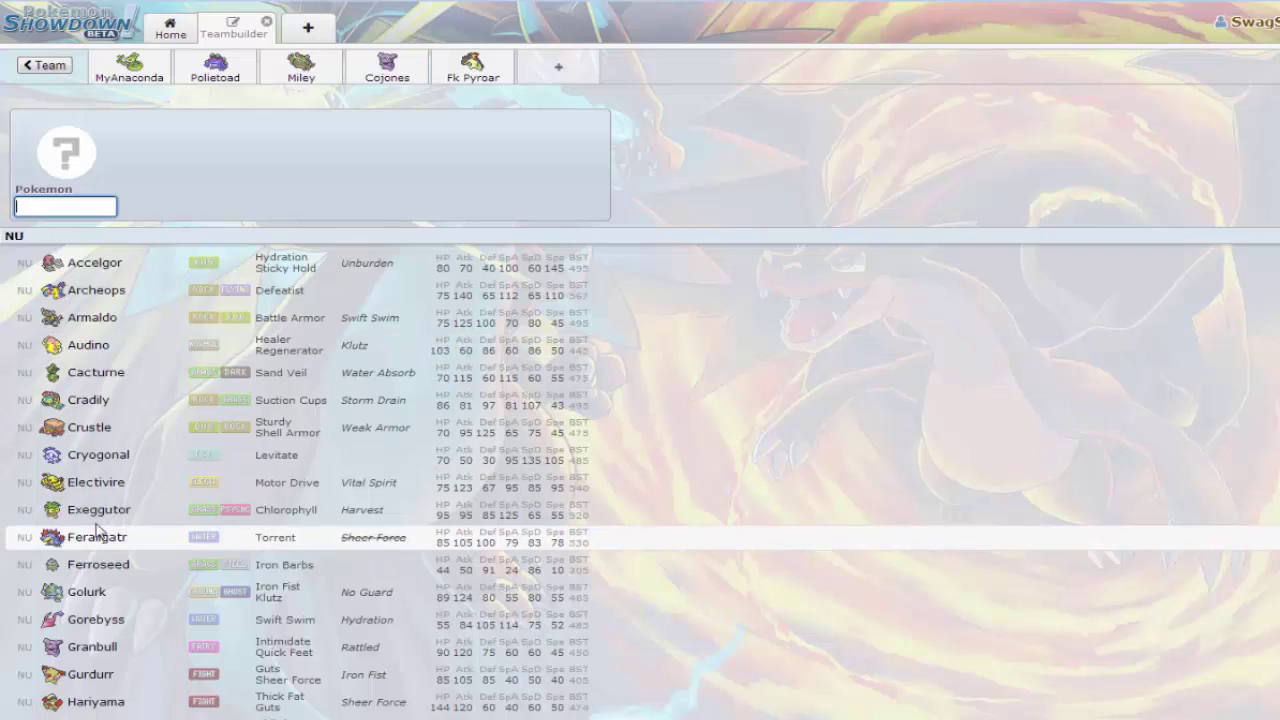
Scroll the species list down past NU toward BL4 and PU until Zangoose appears
scroll(96, 540, down, 5)
scroll(100, 515, up, 1)
scroll(100, 512, up, 3)
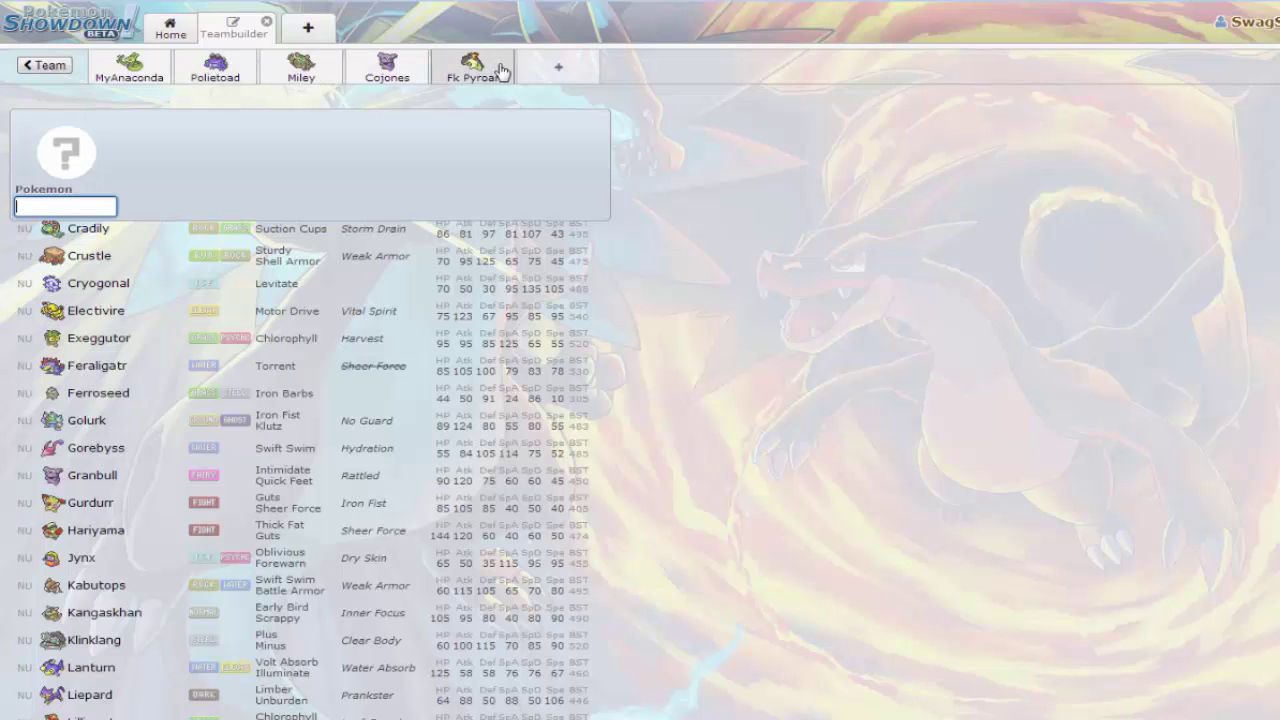
scroll(240, 537, down, 1)
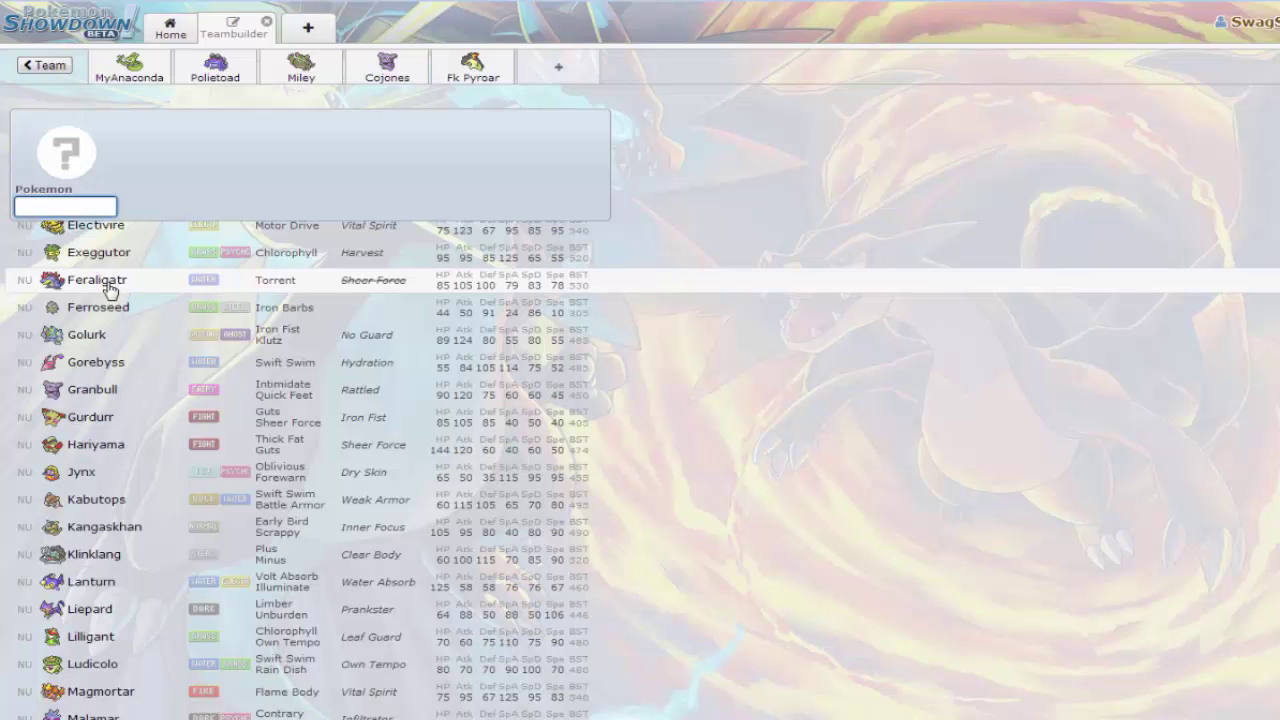
scroll(174, 383, down, 5)
scroll(174, 461, down, 5)
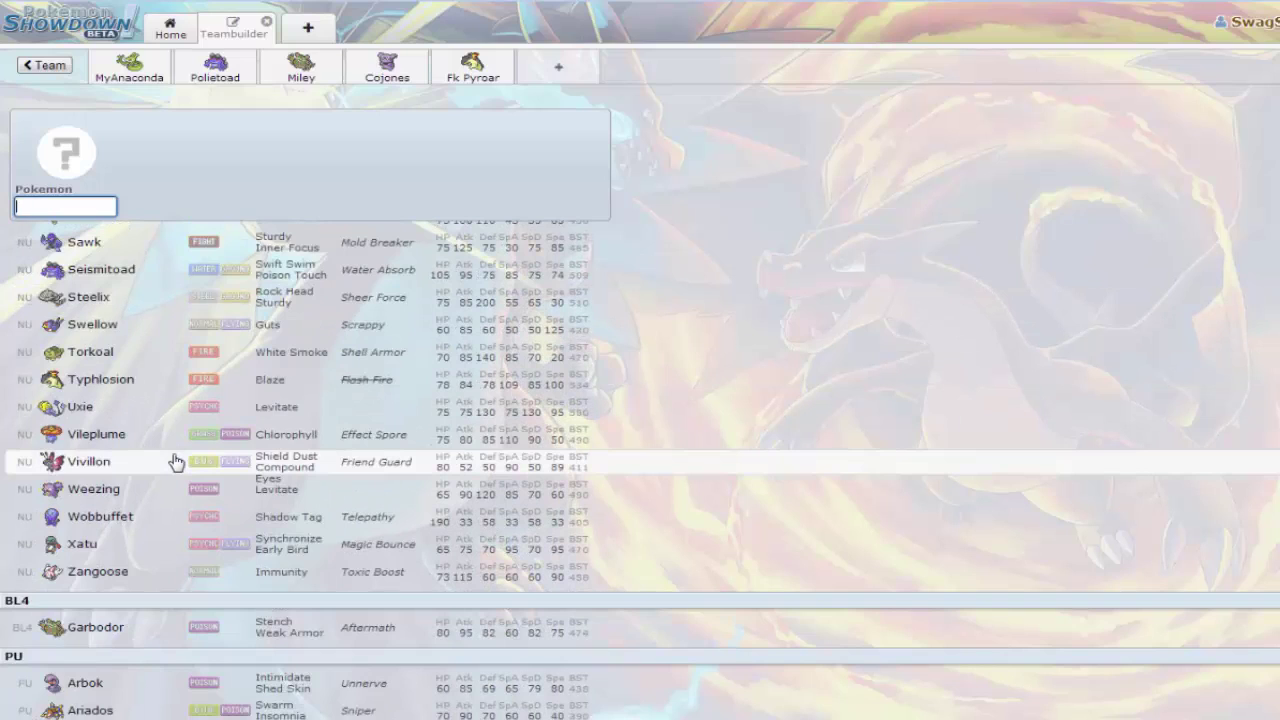
scroll(174, 461, down, 1)
scroll(174, 461, up, 3)
scroll(174, 461, down, 6)
scroll(174, 461, down, 7)
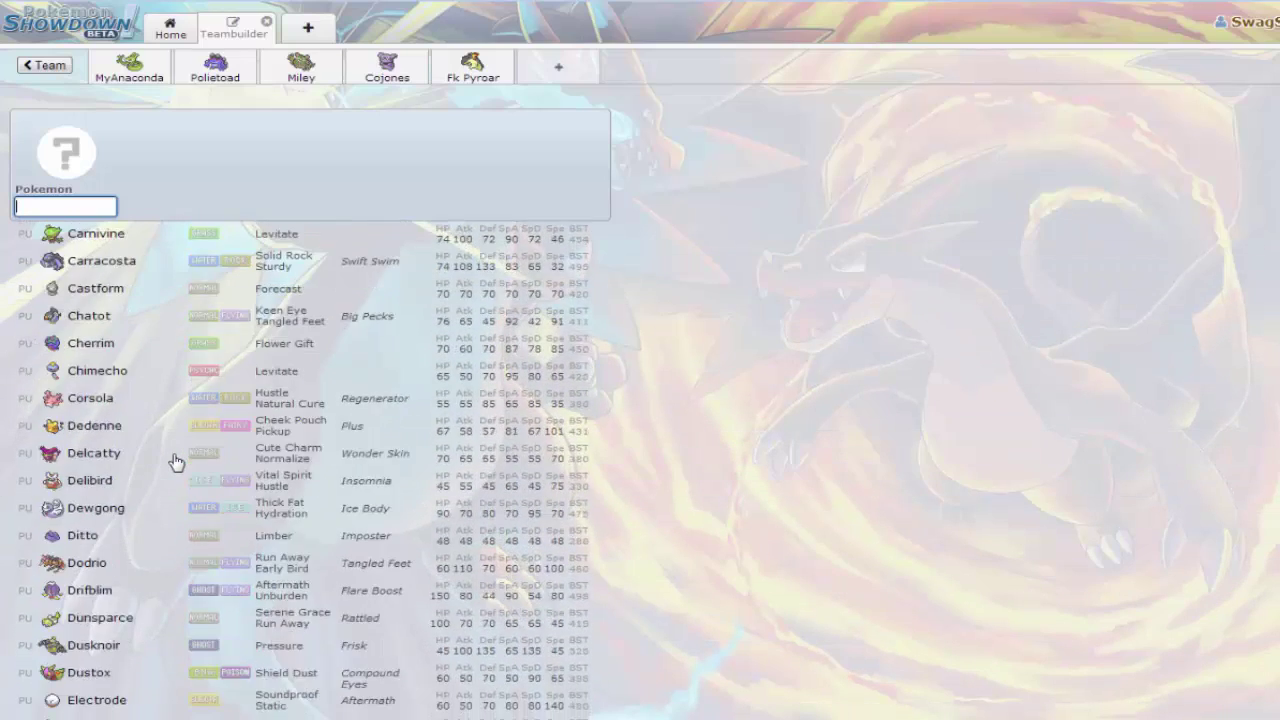
scroll(174, 461, down, 4)
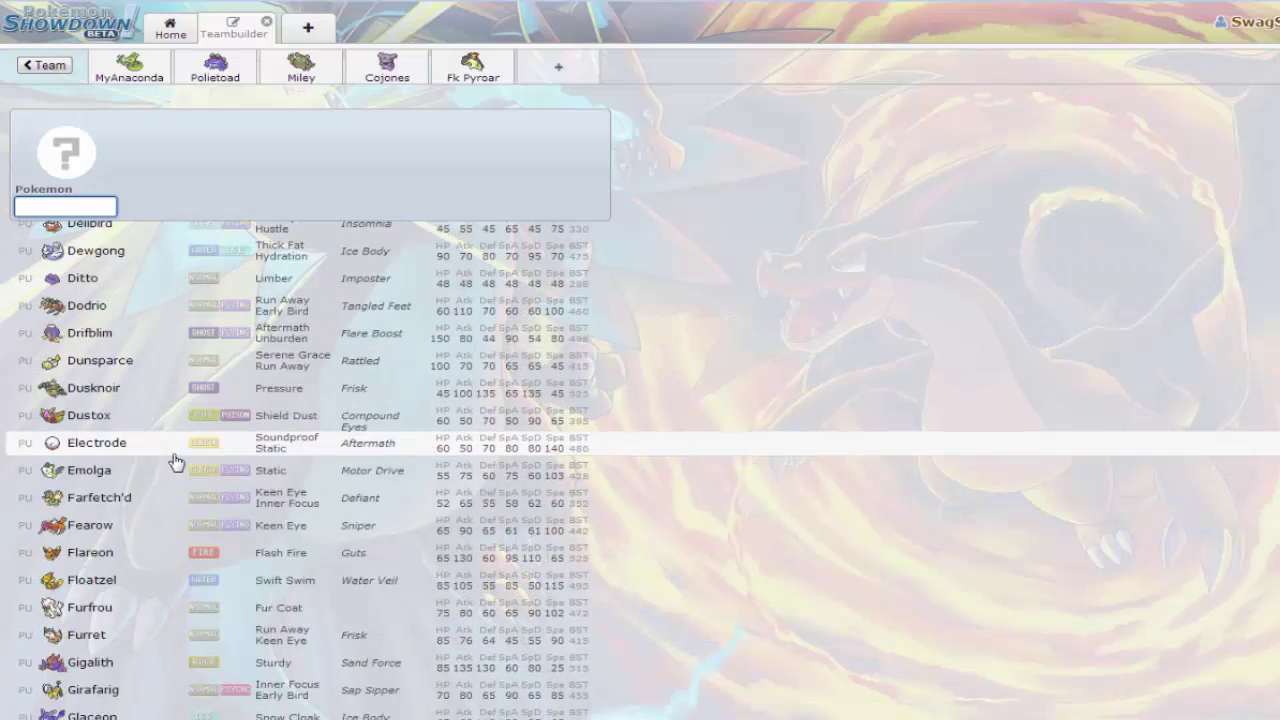
scroll(174, 461, up, 10)
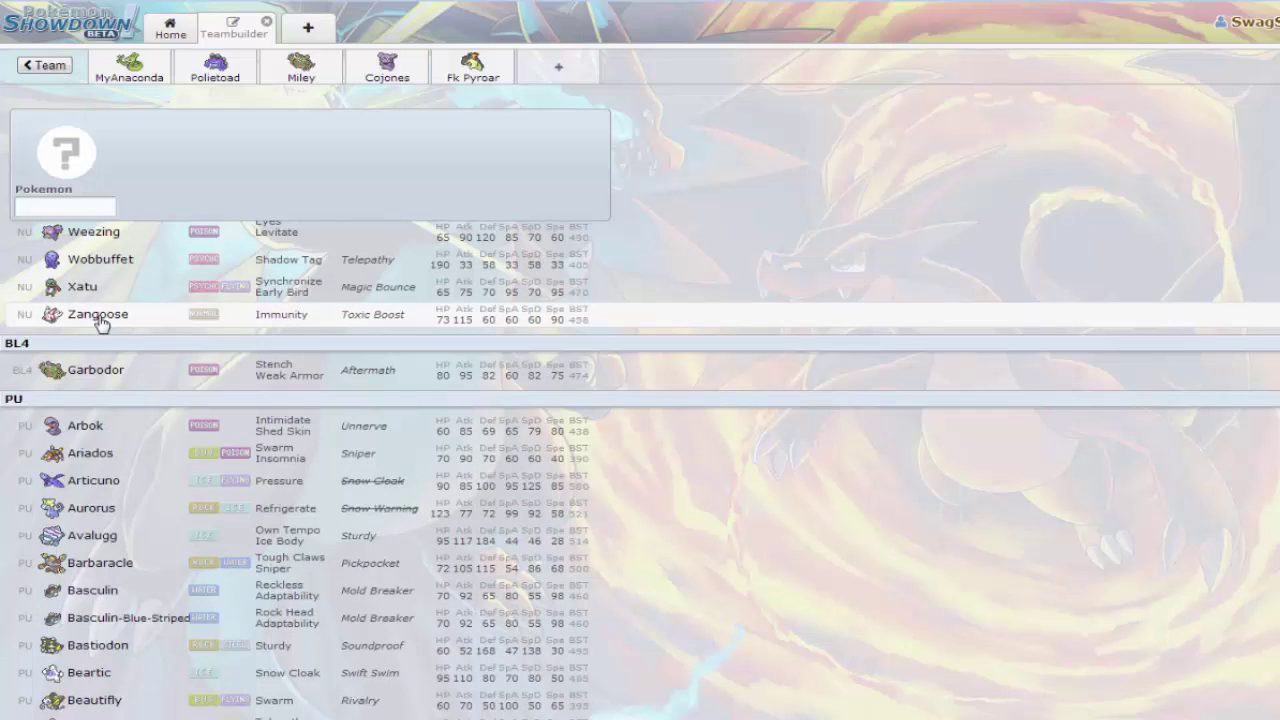
Put Zangoose in the sixth slot at level 50, nicknamed 'Icebreaker'
click(99, 316)
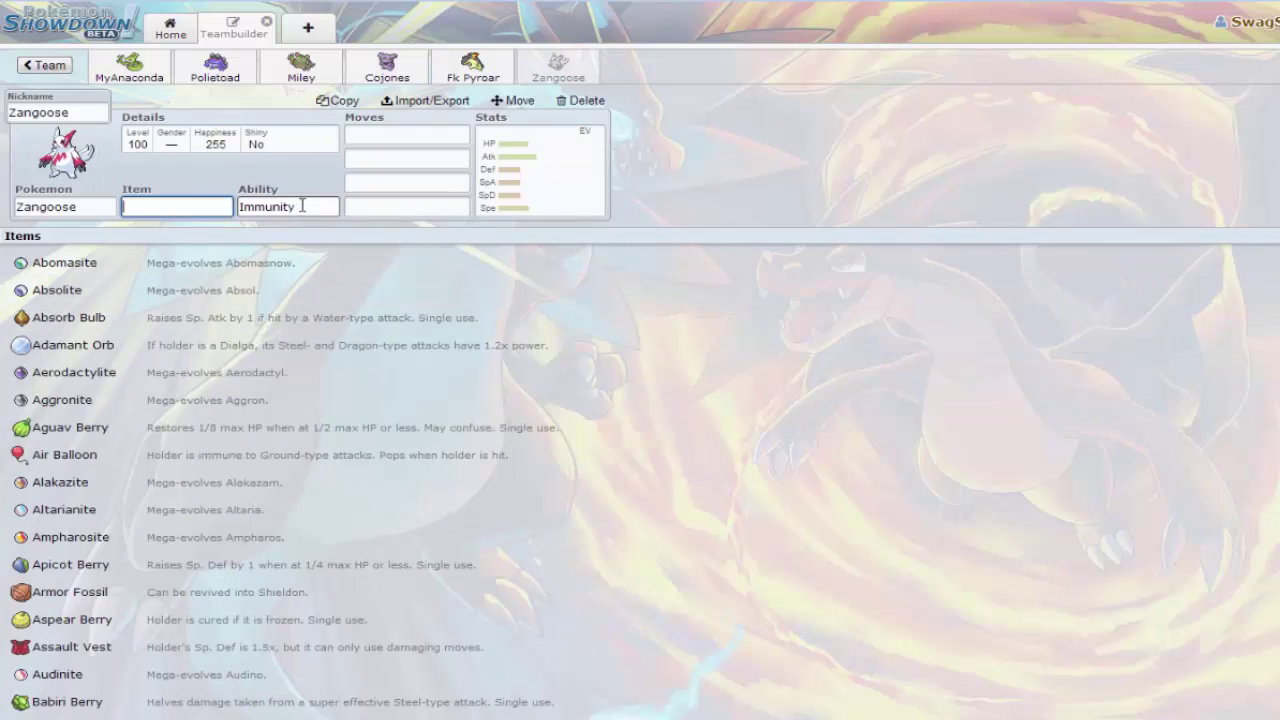
click(104, 114)
click(215, 140)
double_click(115, 258)
text(50)
drag(80, 112, 3, 127)
text(Icebreaker)
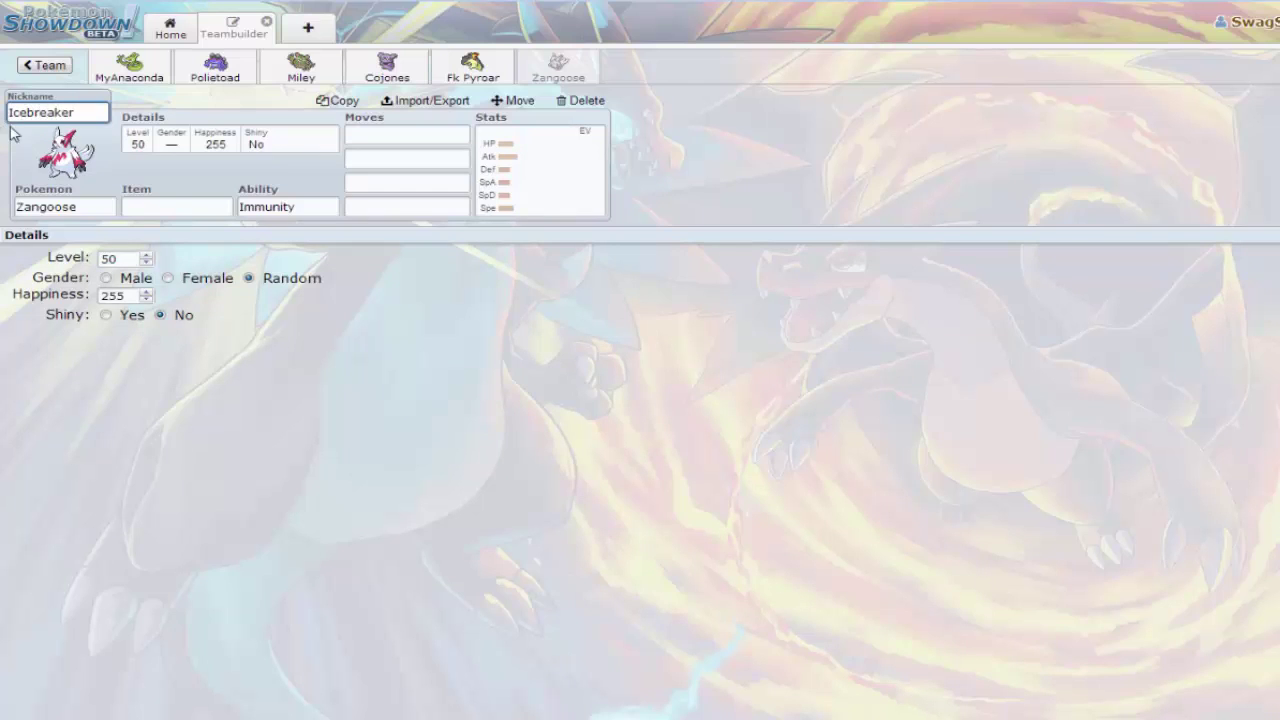
Give Zangoose a Toxic Orb and the Toxic Boost ability, then search 'fac' for its first move
click(146, 205)
click(265, 206)
click(183, 204)
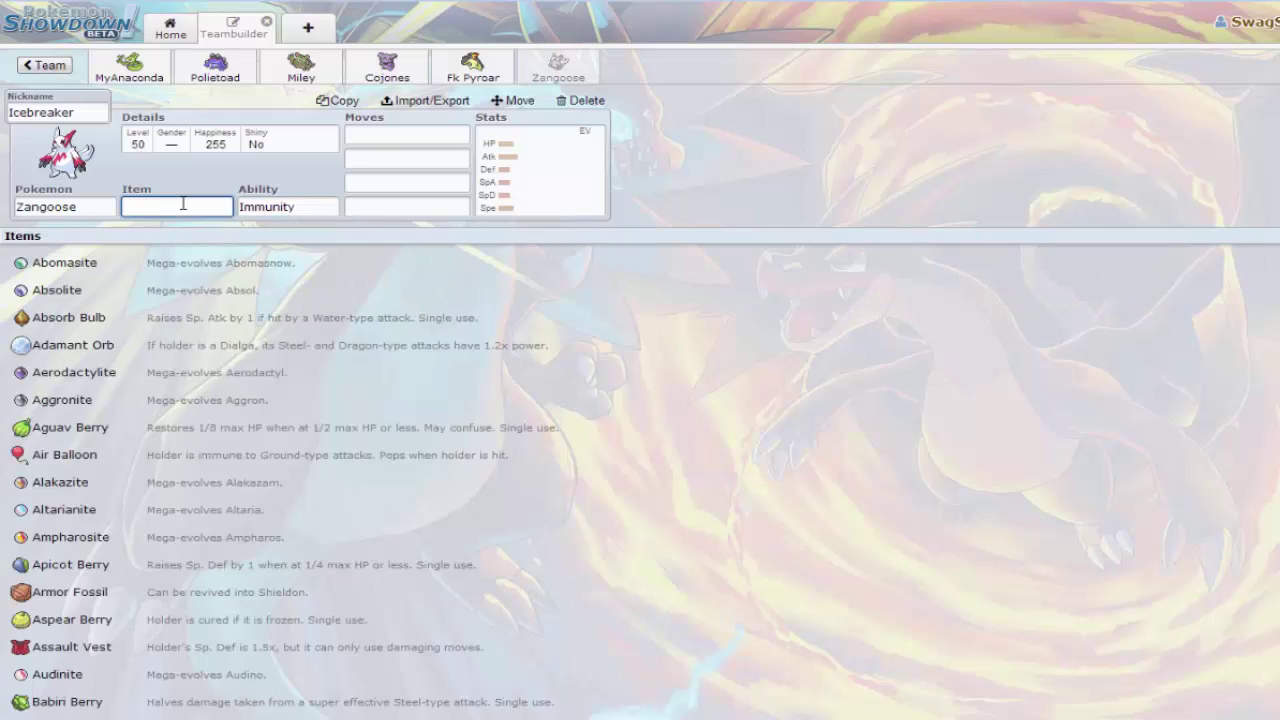
text(toci)
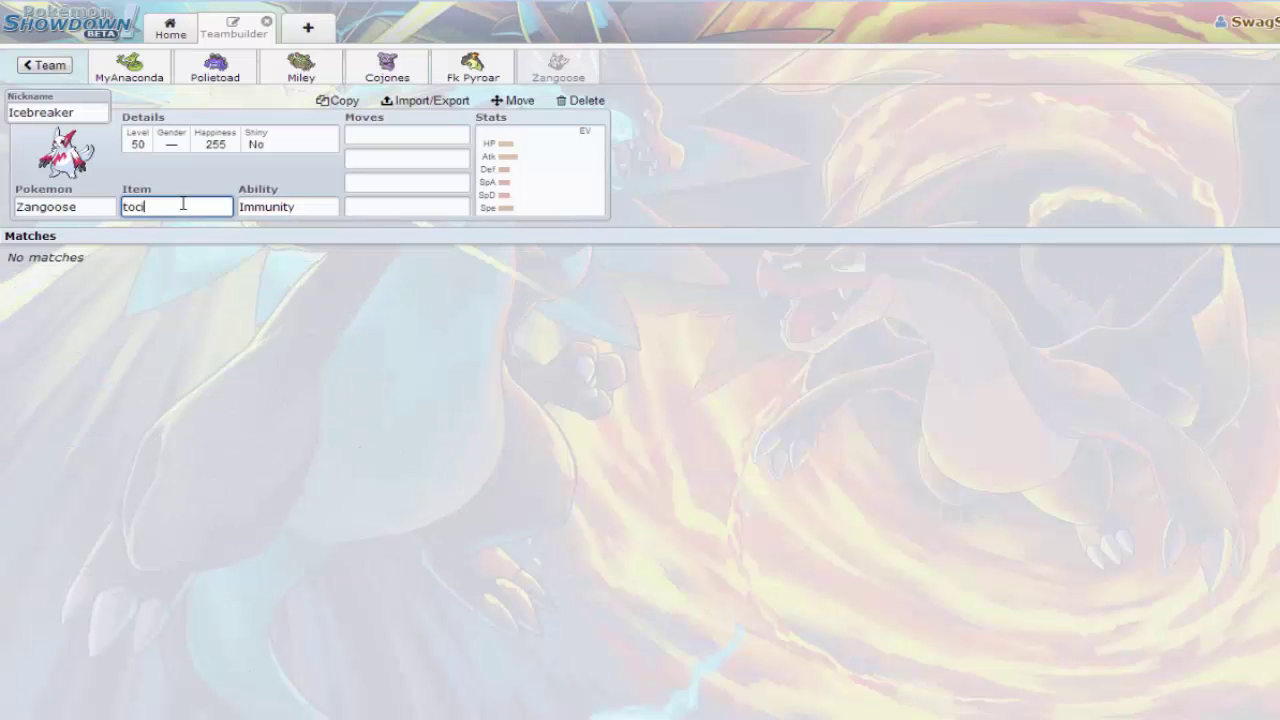
key(BackSpace)
key(BackSpace)
text(x)
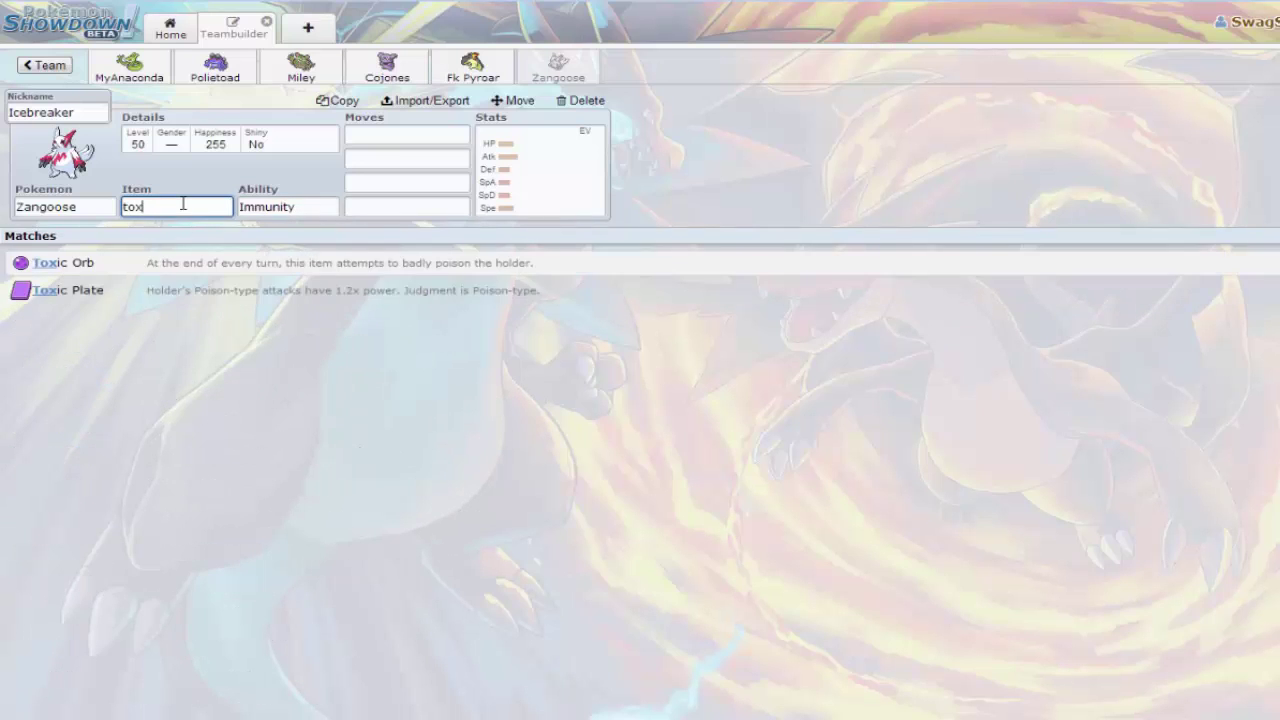
click(200, 262)
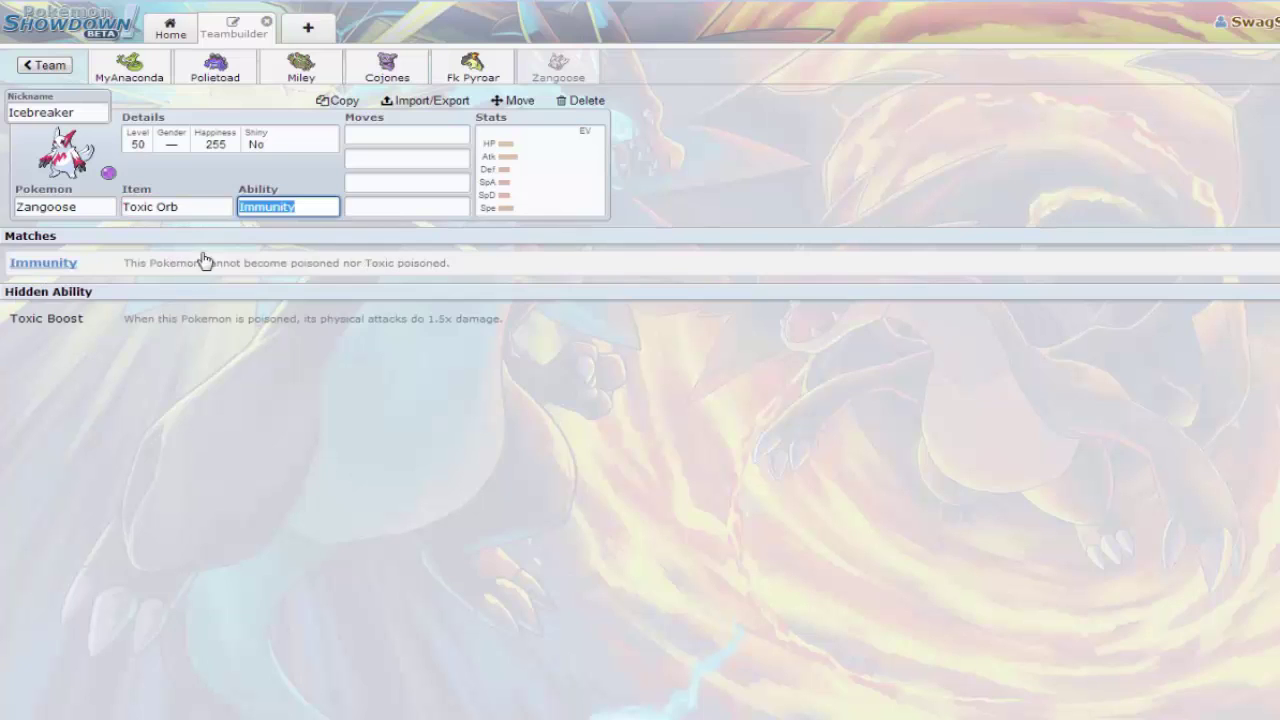
click(217, 320)
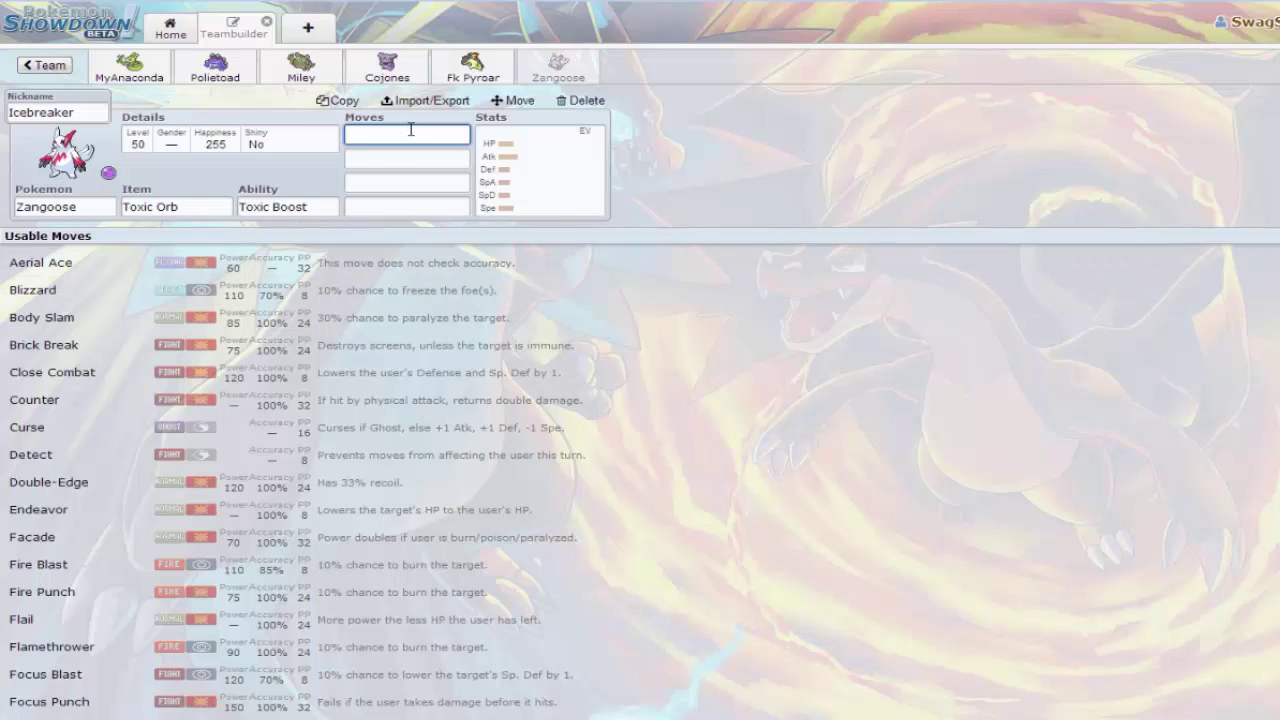
text(fac)
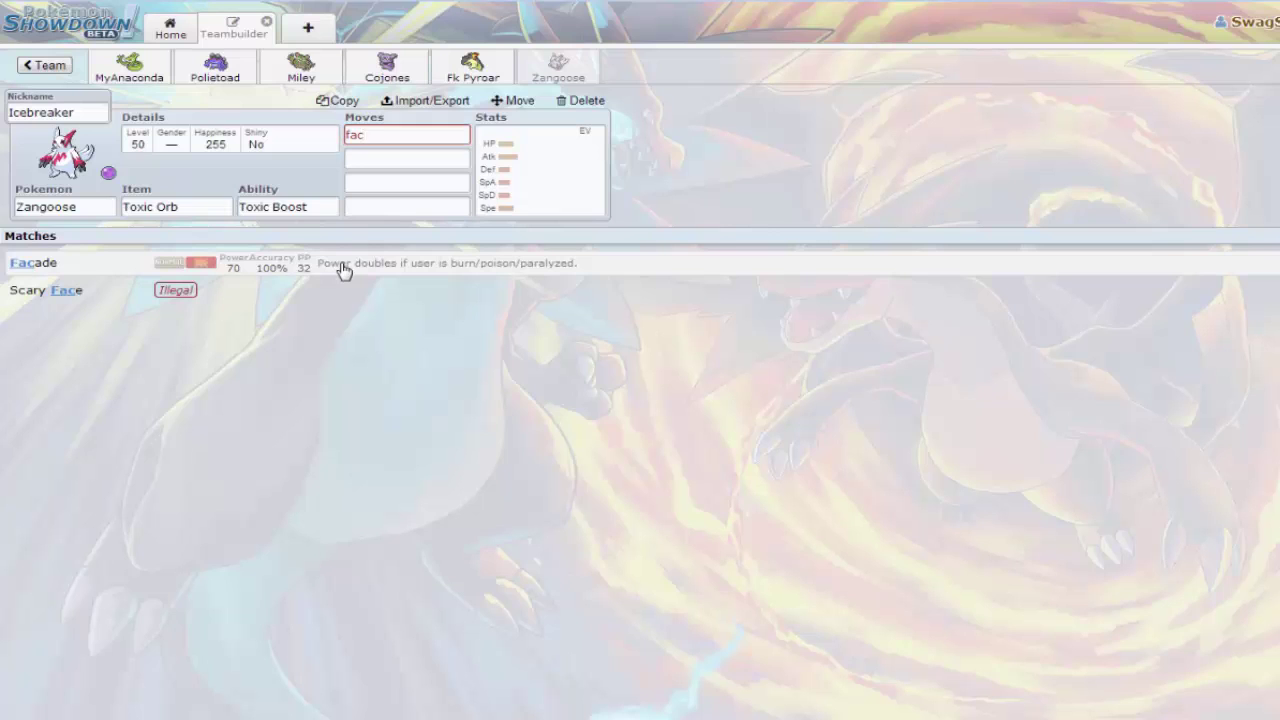
Set Zangoose's first two moves to Facade and Knock Off
click(342, 266)
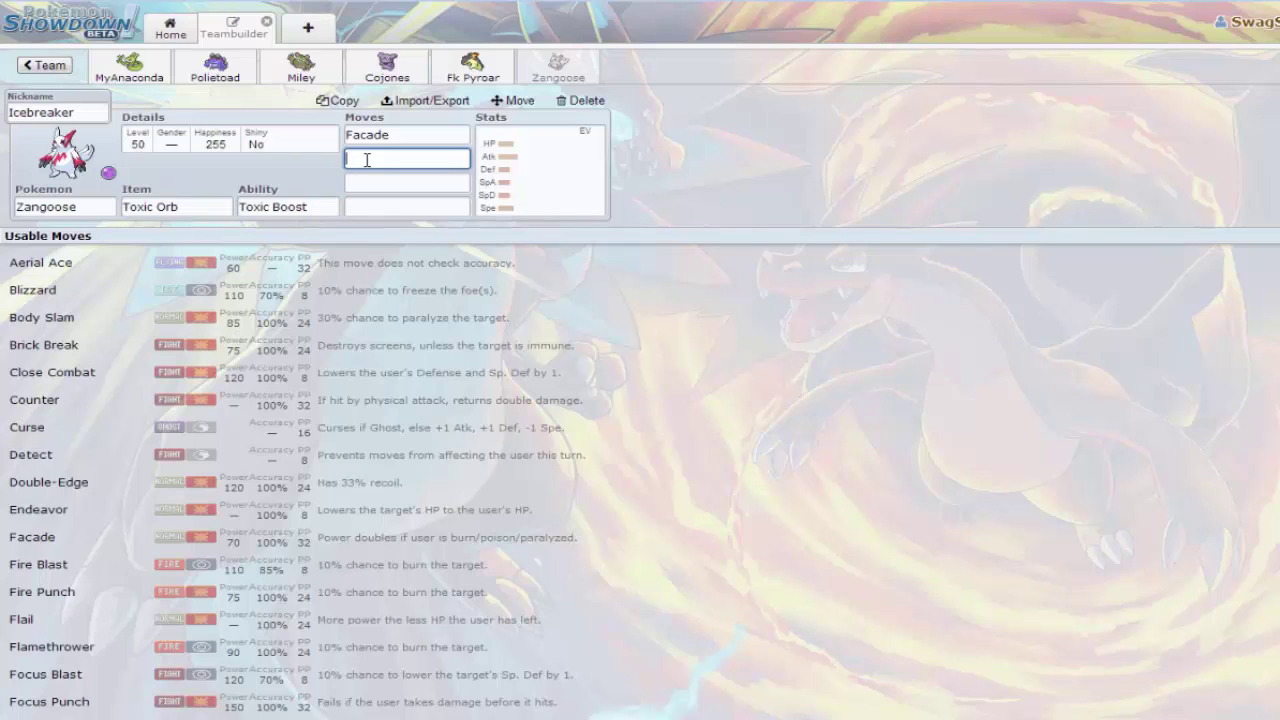
text(kno)
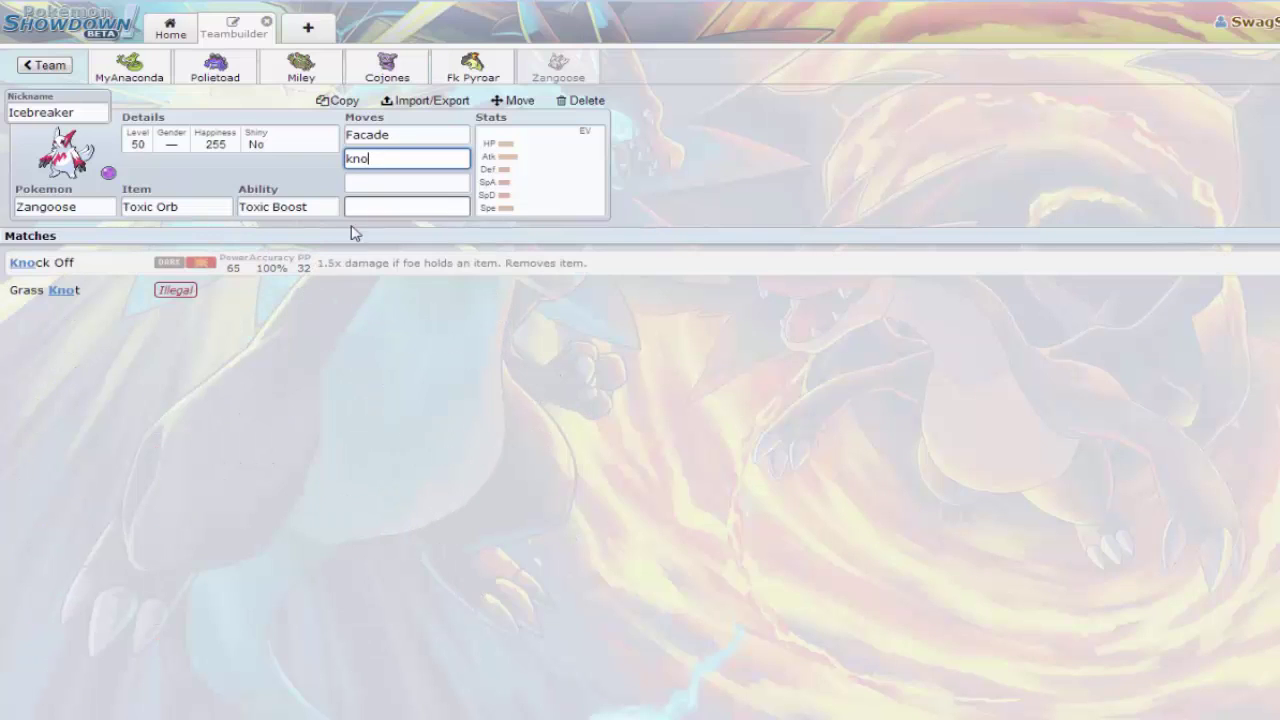
click(352, 278)
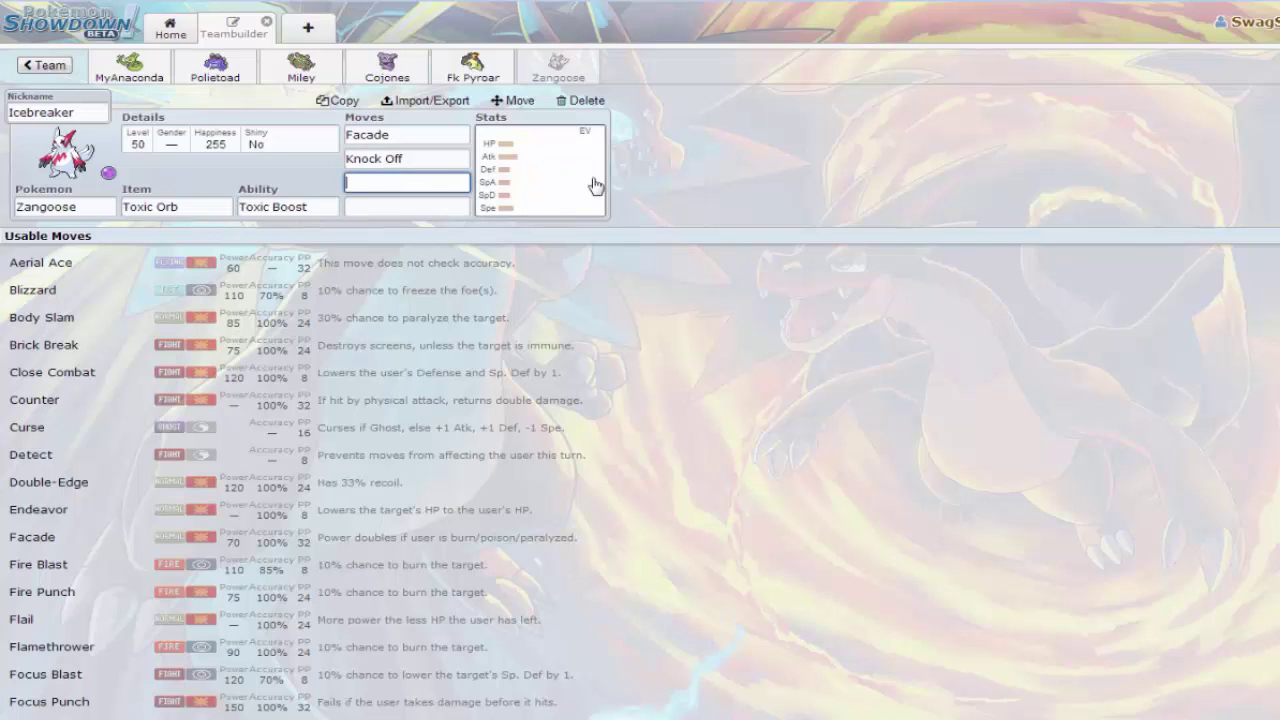
Search 'qui' in Zangoose's third move slot to list Quick Attack and Quick Guard
text(qui)
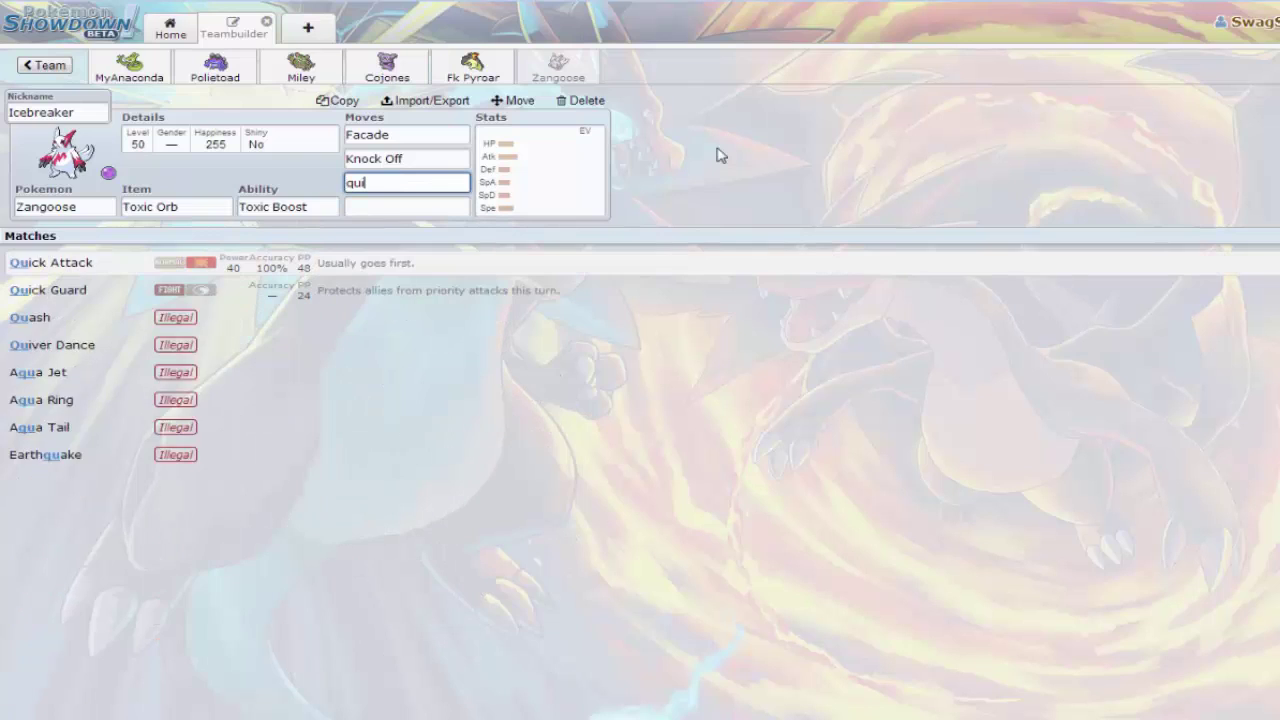
Pick Quick Attack as Zangoose's third move, then compute 40+20=60 in Windows Calculator and close it
click(281, 275)
key(super)
key(super)
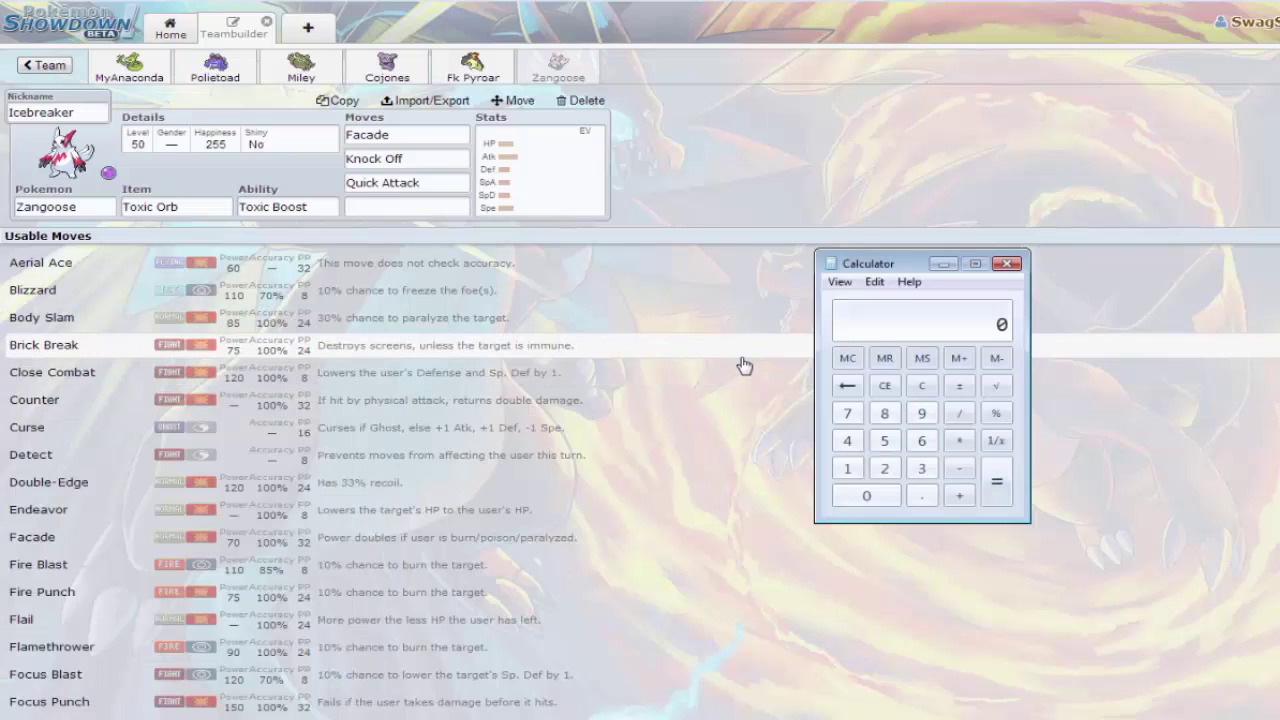
text(40)
text(+20)
key(Return)
click(1007, 264)
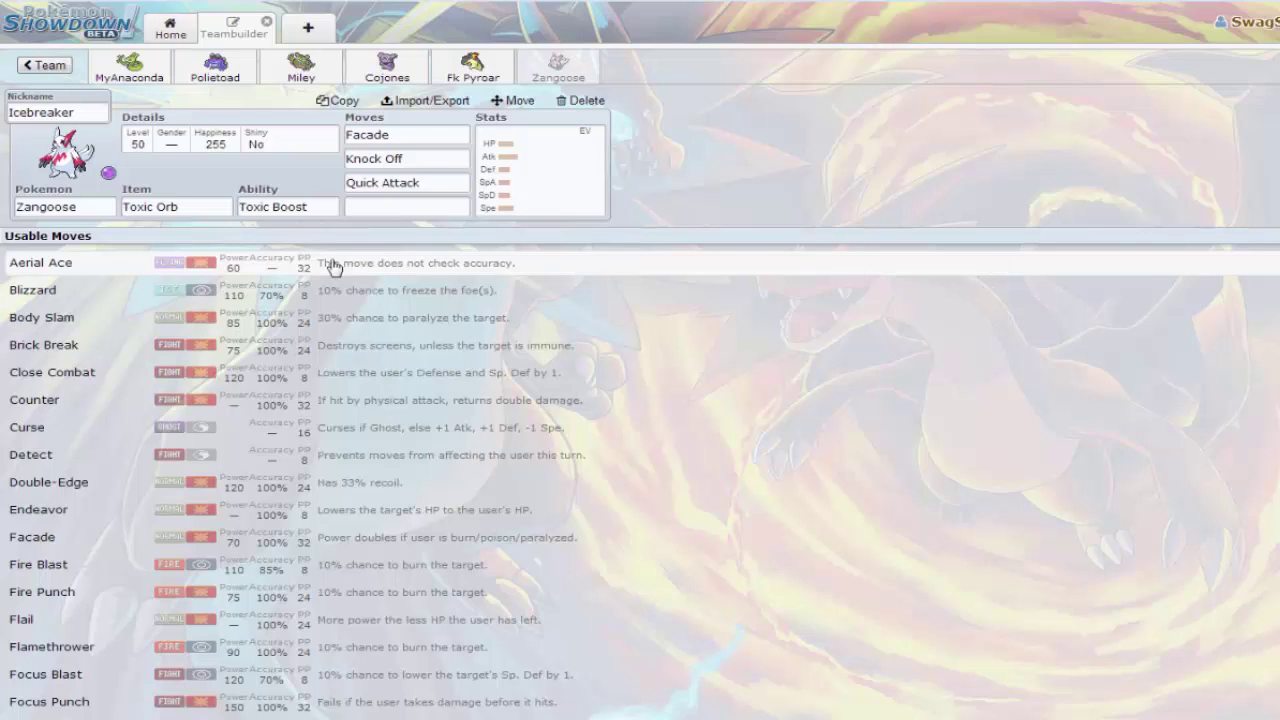
Put Close Combat in Zangoose's empty fourth move slot, then reopen that move
click(356, 205)
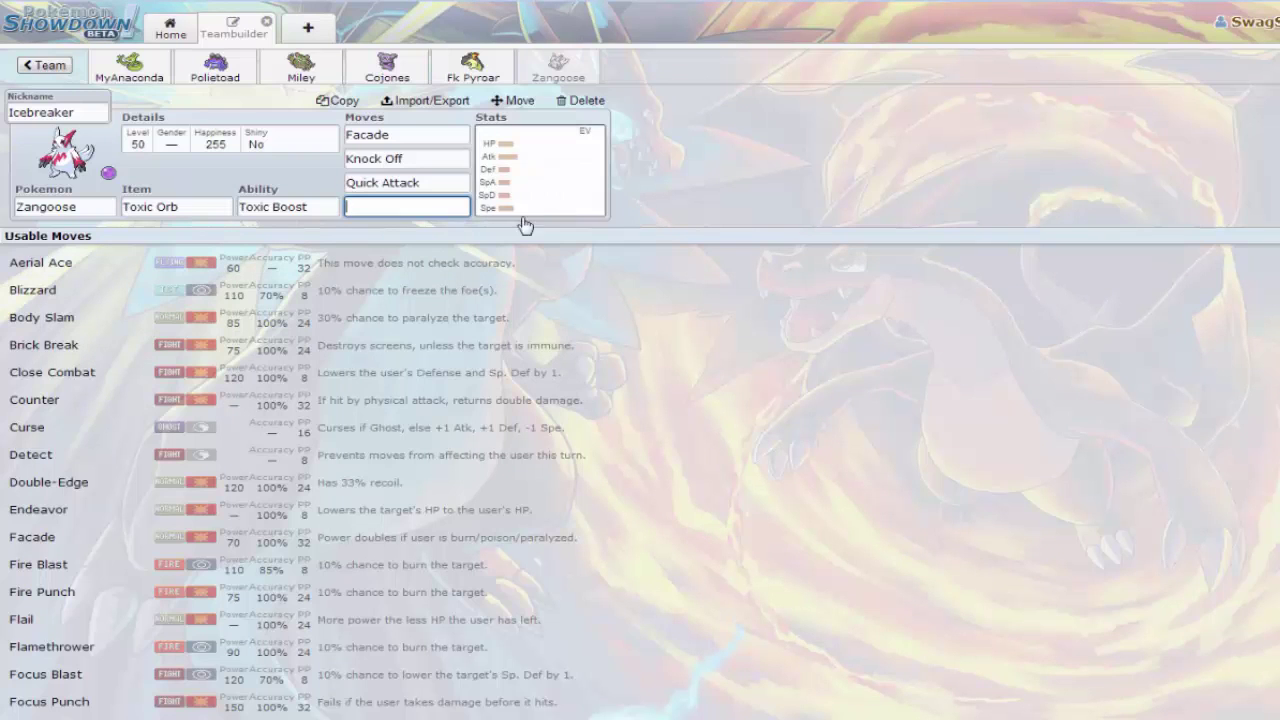
click(343, 372)
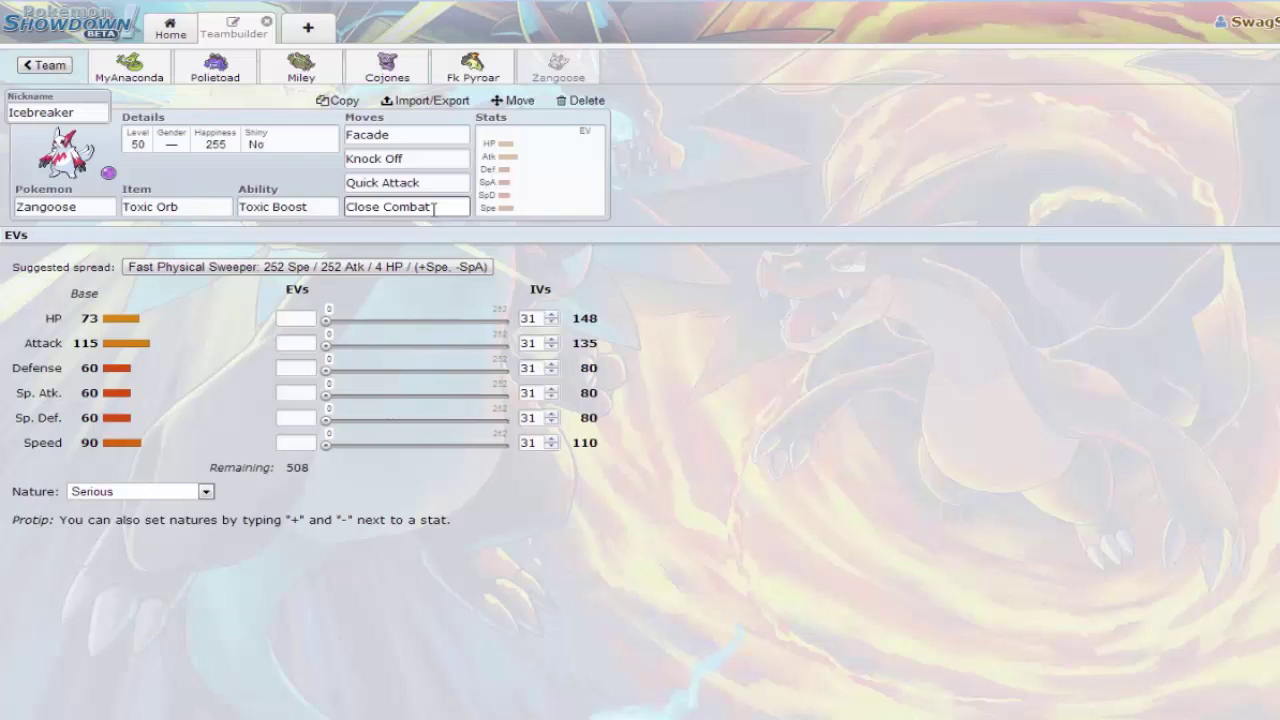
click(823, 271)
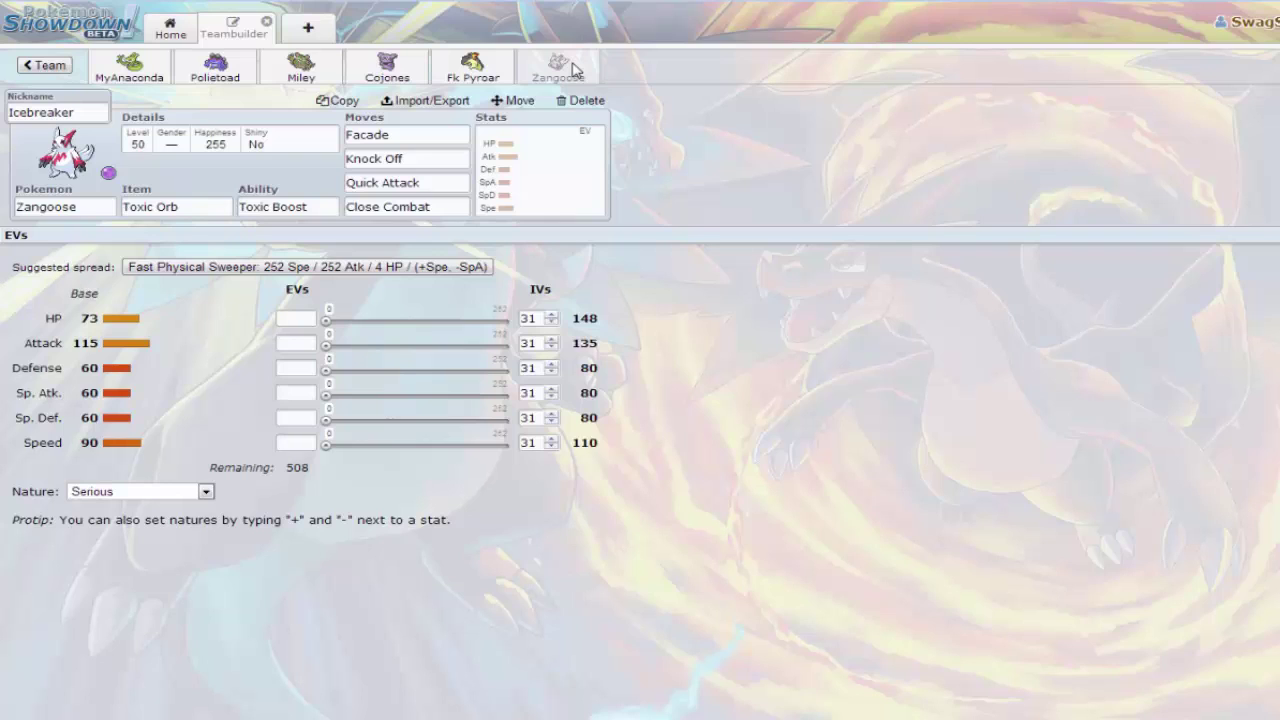
click(424, 207)
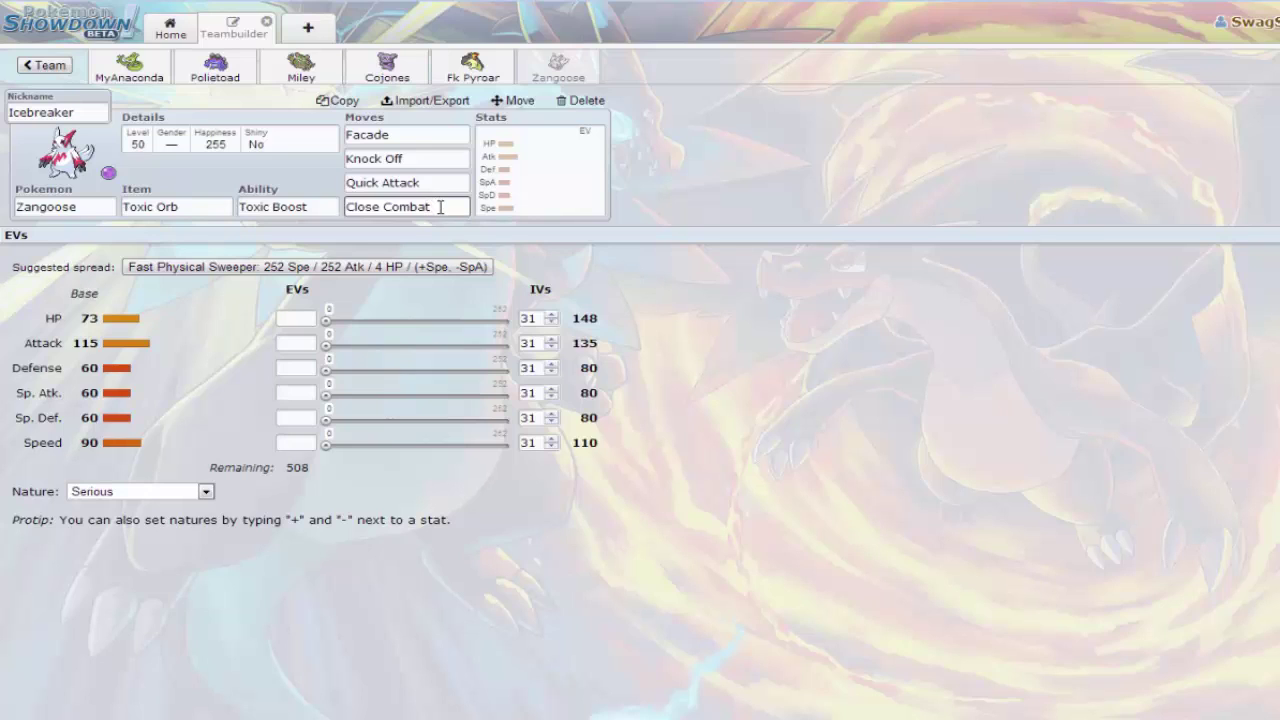
Apply the Fast Physical Sweeper EV spread with Jolly nature, then adjust the Speed and HP EVs
click(256, 300)
click(258, 270)
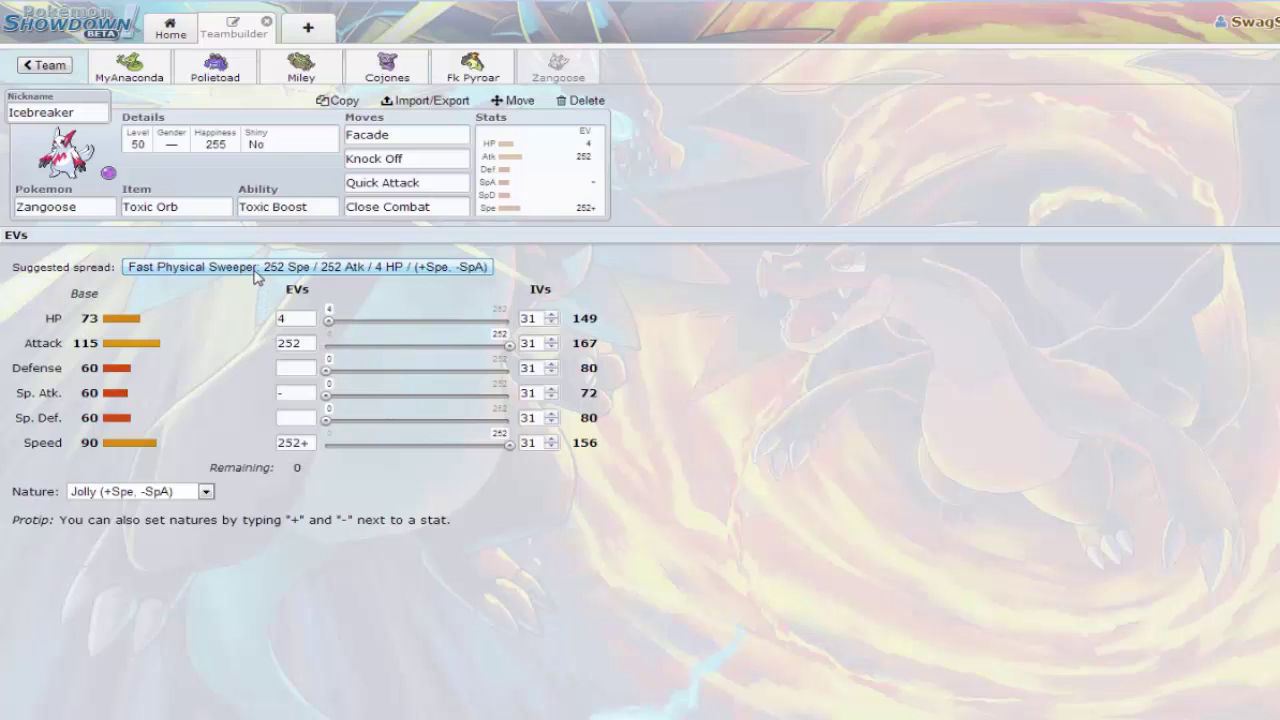
click(199, 494)
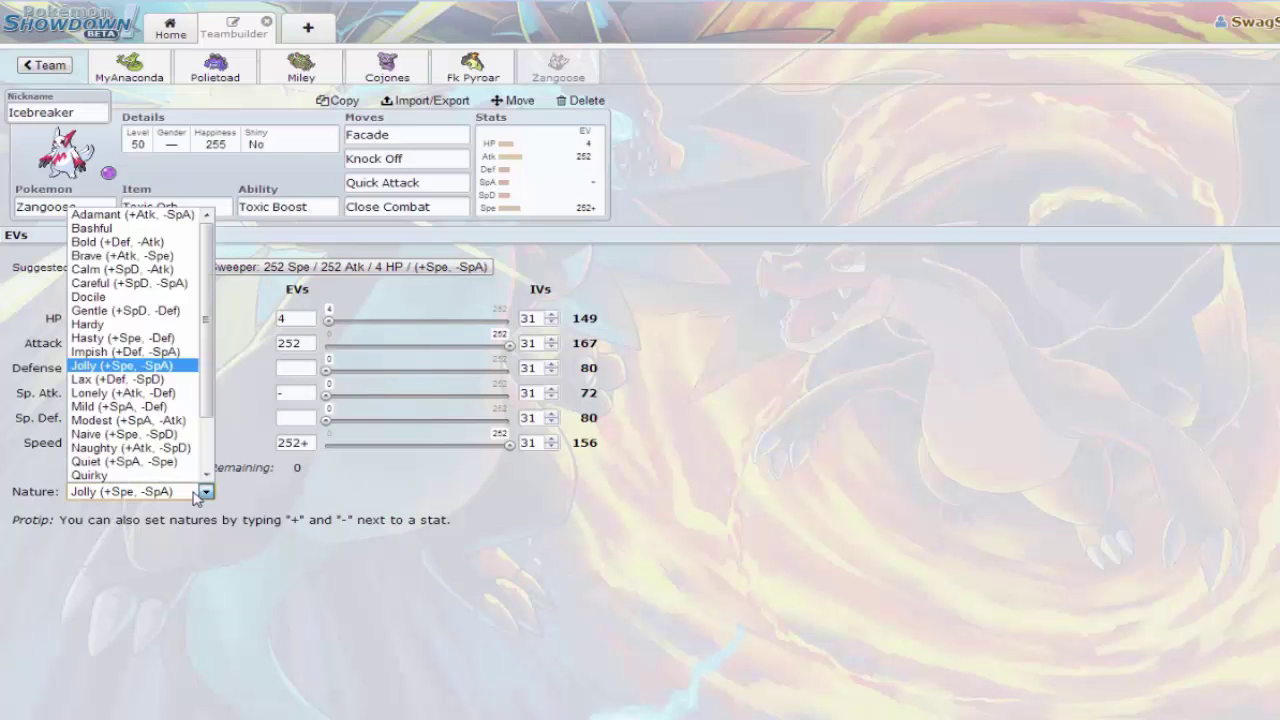
click(196, 495)
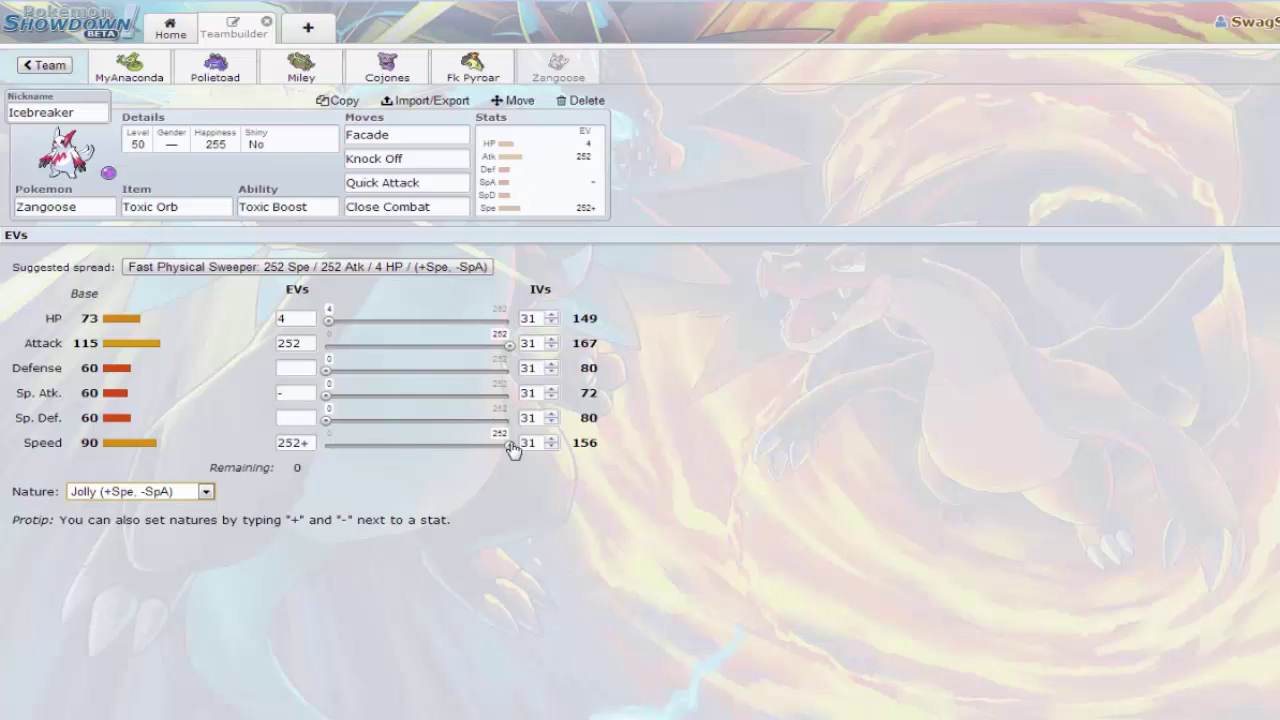
mouse_move(512, 447)
mouse_down()
mouse_move(500, 452)
mouse_move(530, 446)
mouse_up()
click(291, 318)
Look at Miley's Garbodor set, then switch back to the Icebreaker Zangoose set
click(277, 76)
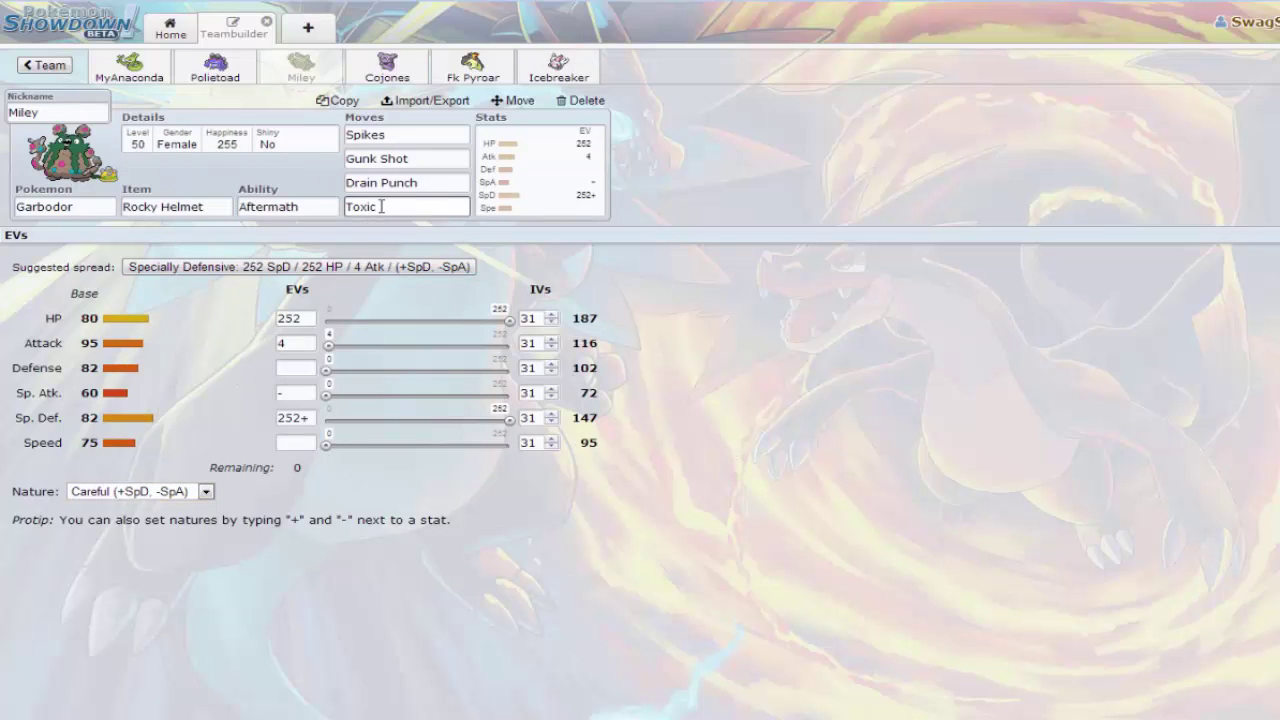
click(557, 72)
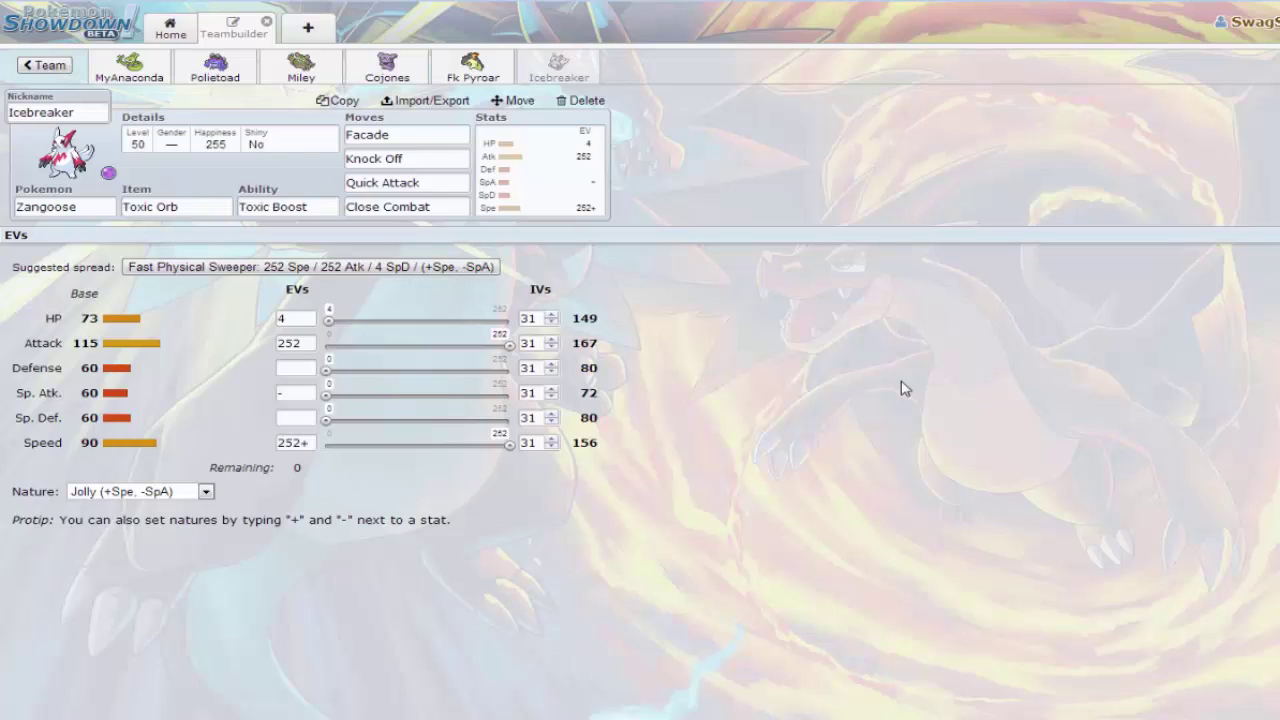
click(120, 59)
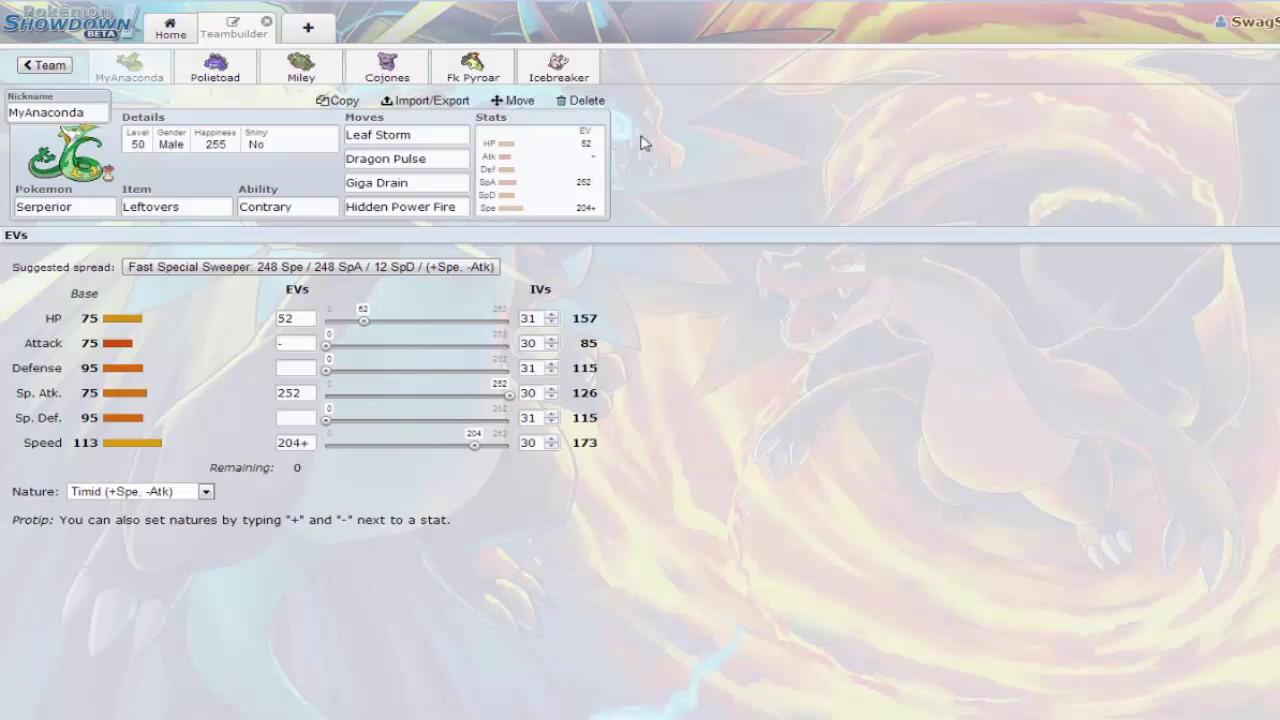
click(556, 68)
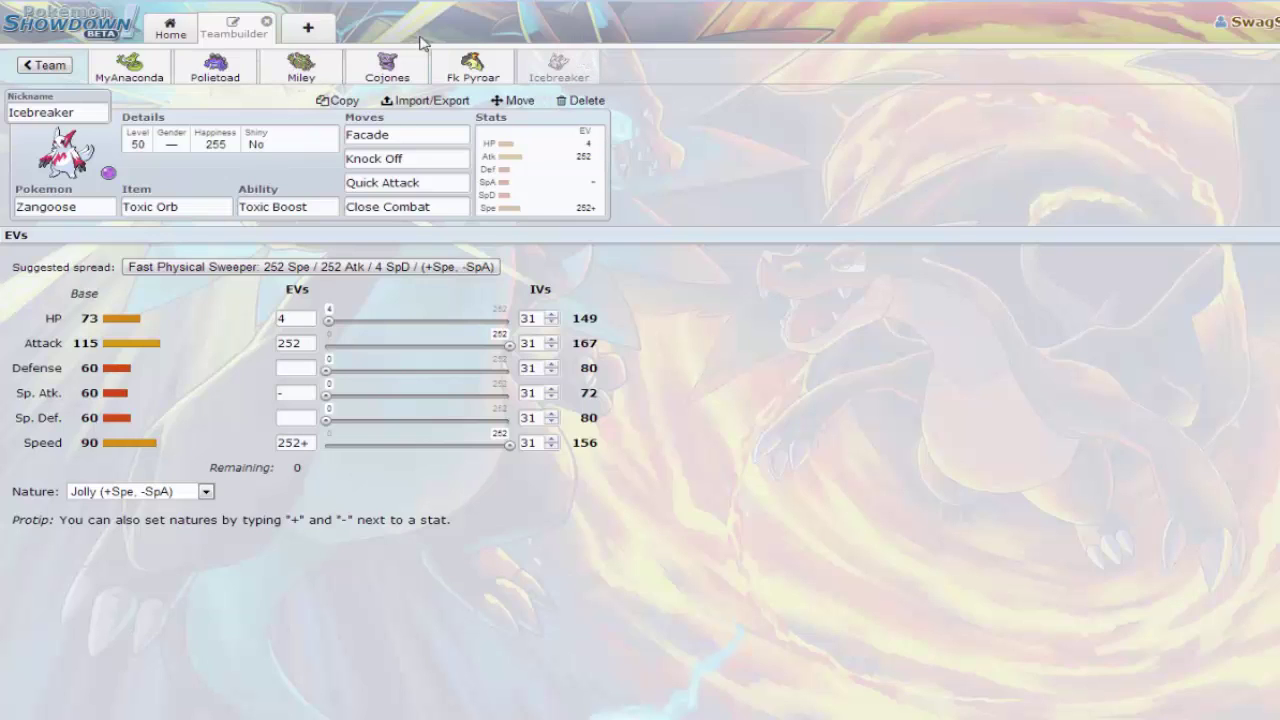
click(313, 78)
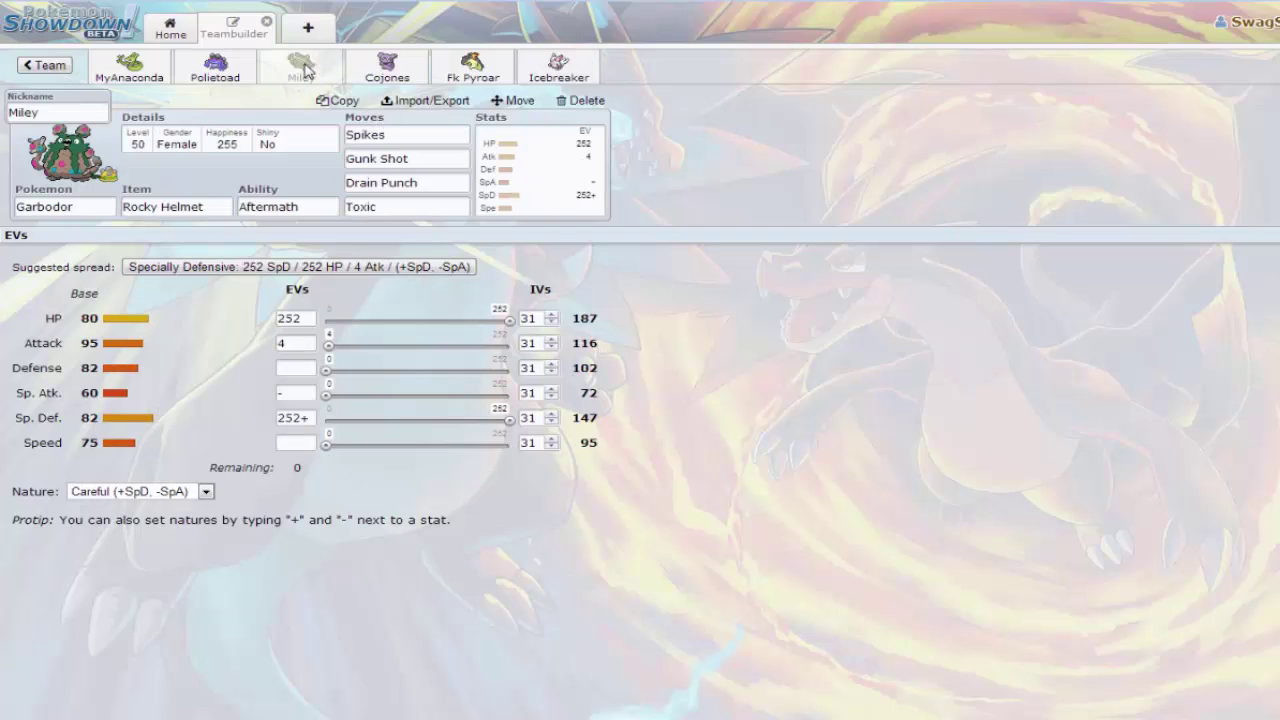
click(229, 72)
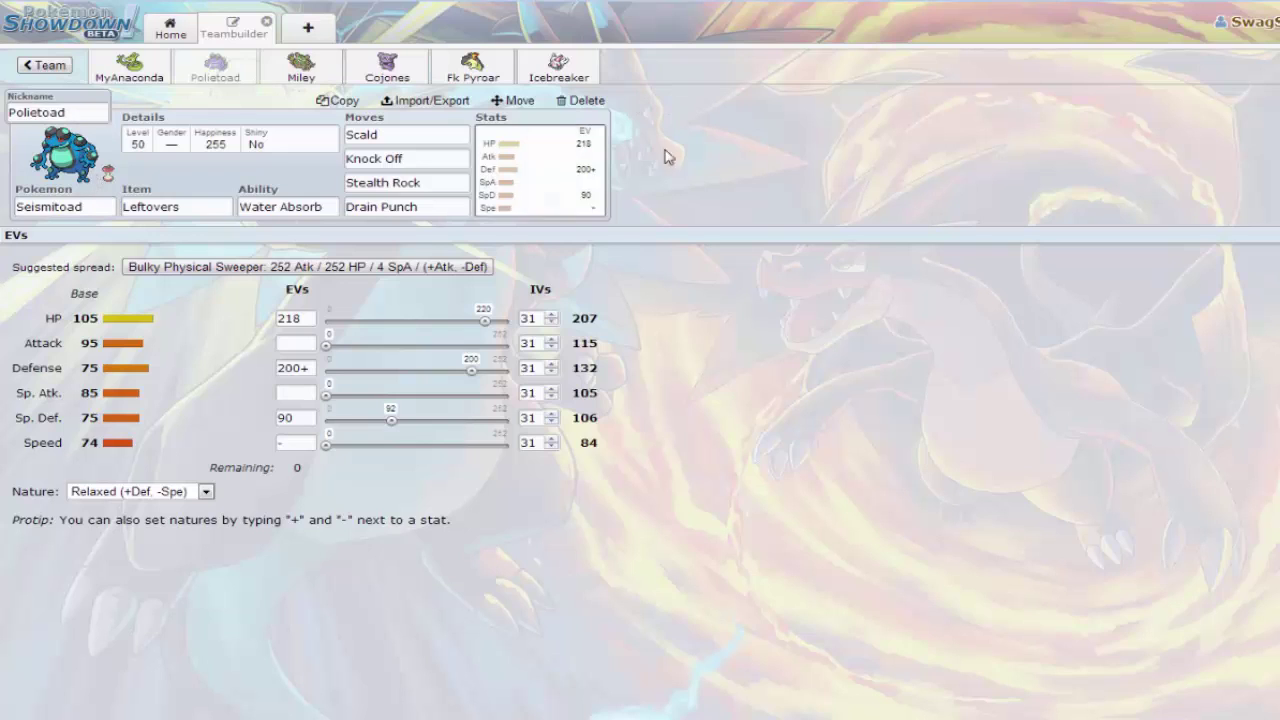
click(572, 80)
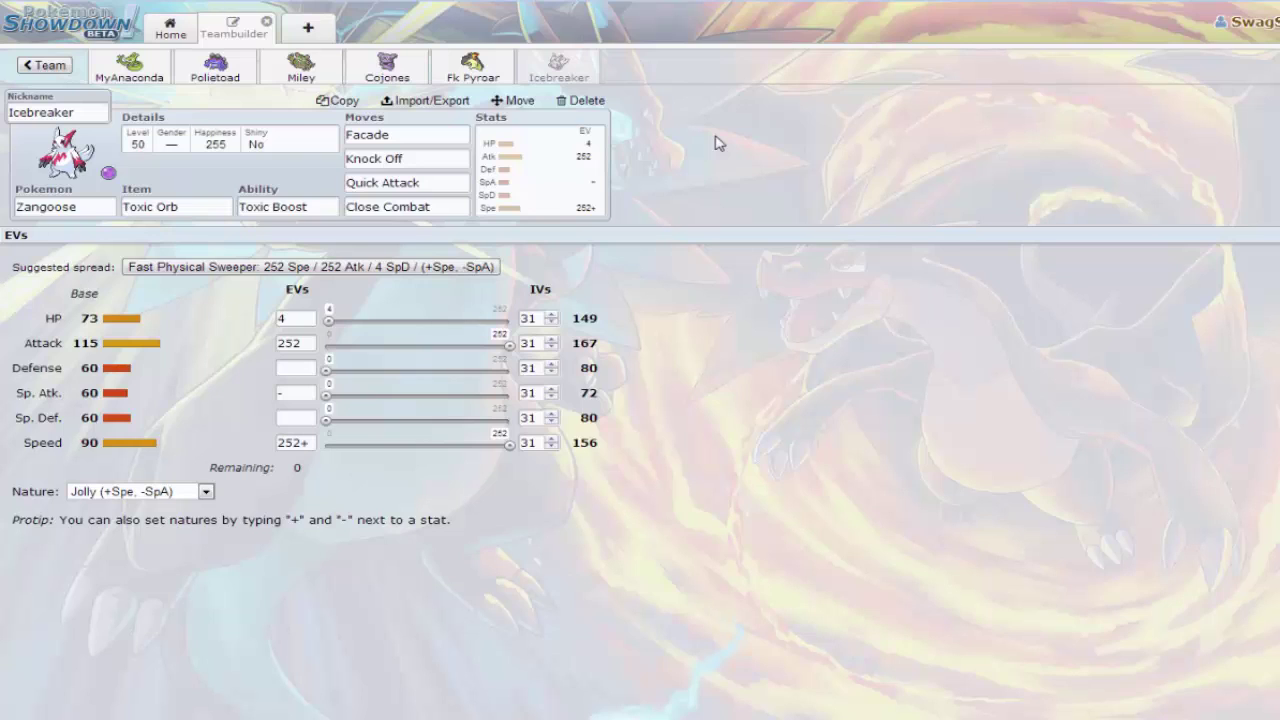
click(367, 80)
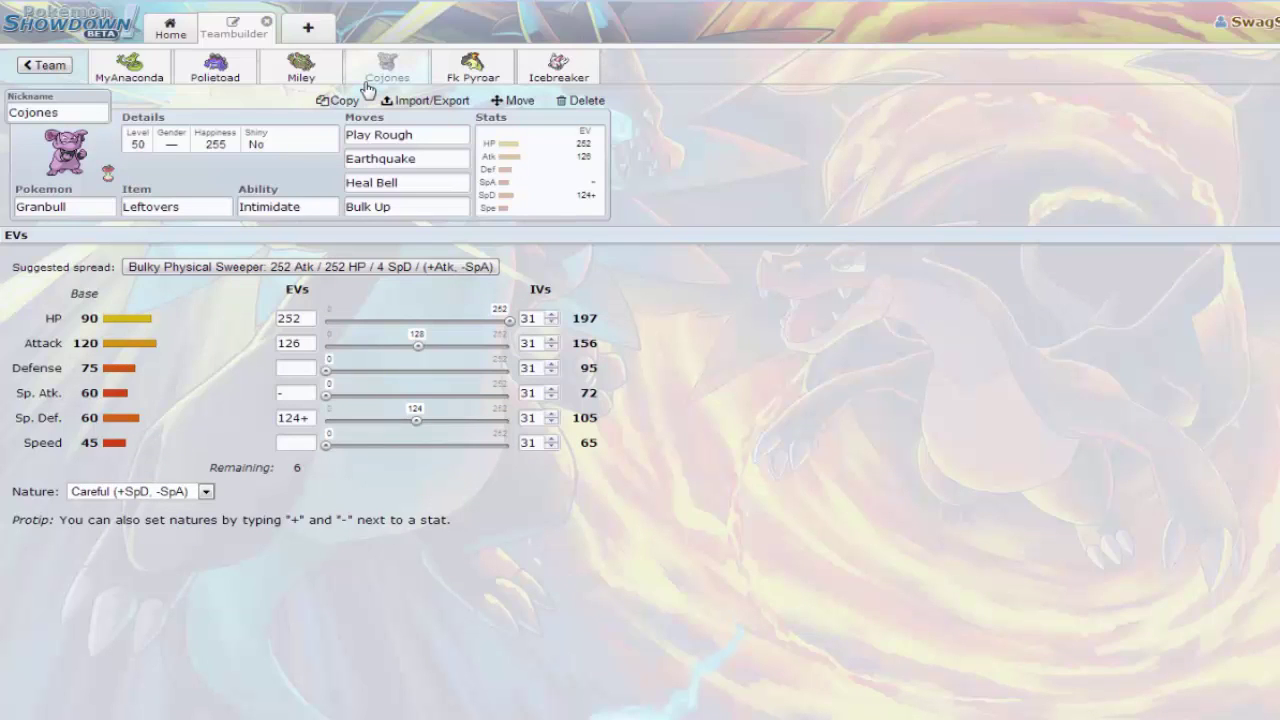
click(560, 69)
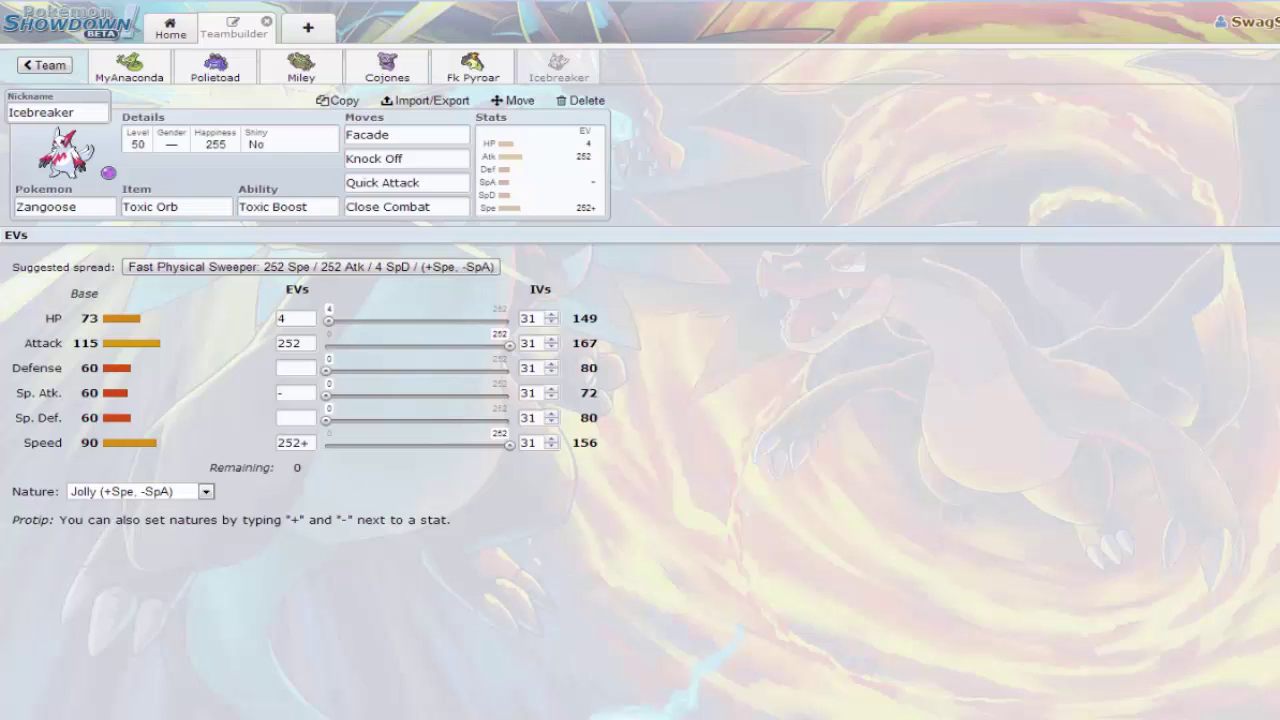
Show the Windows calendar popup from the taskbar clock
click(1258, 719)
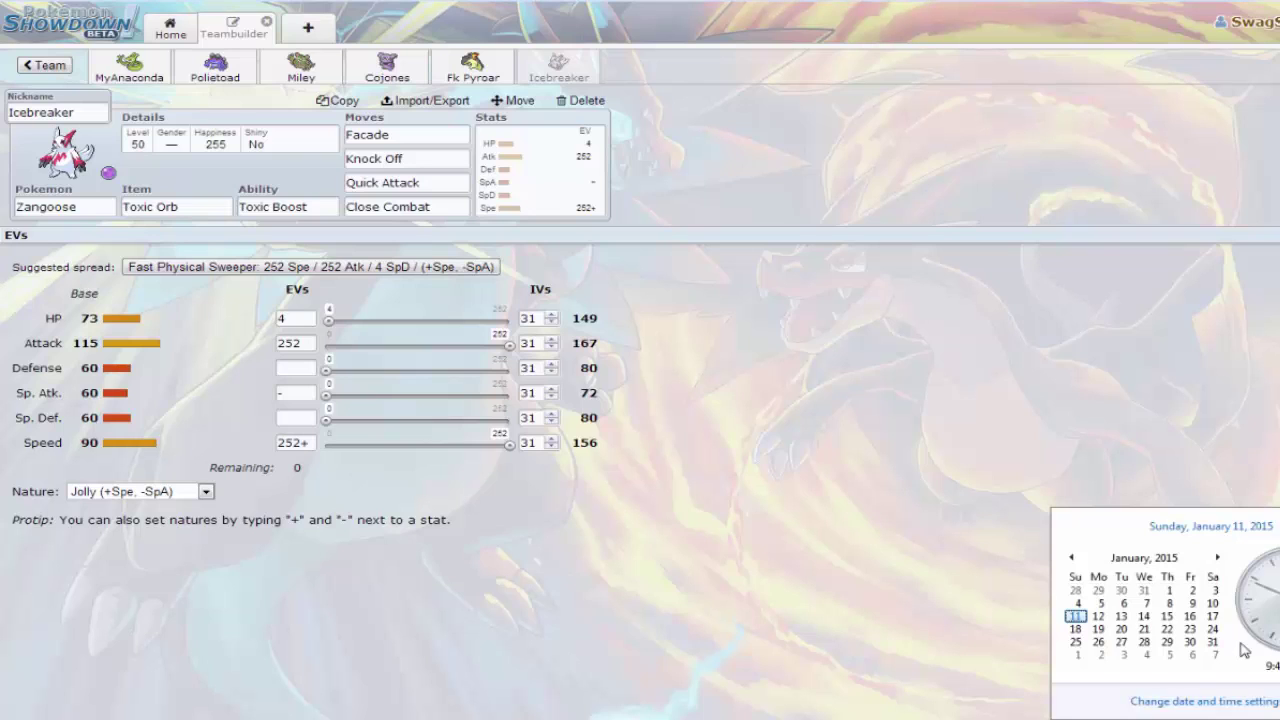
Open the full Date and Time dialog showing January 11, 2015, then close it
click(1222, 701)
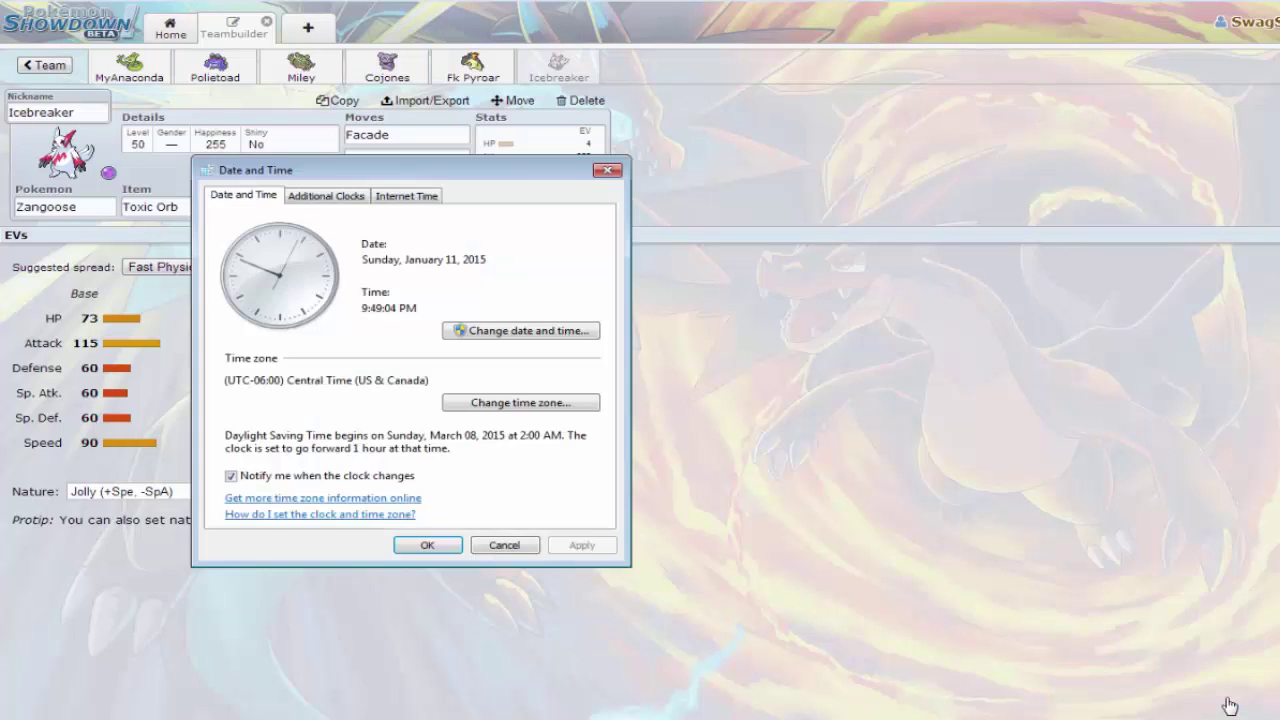
click(606, 171)
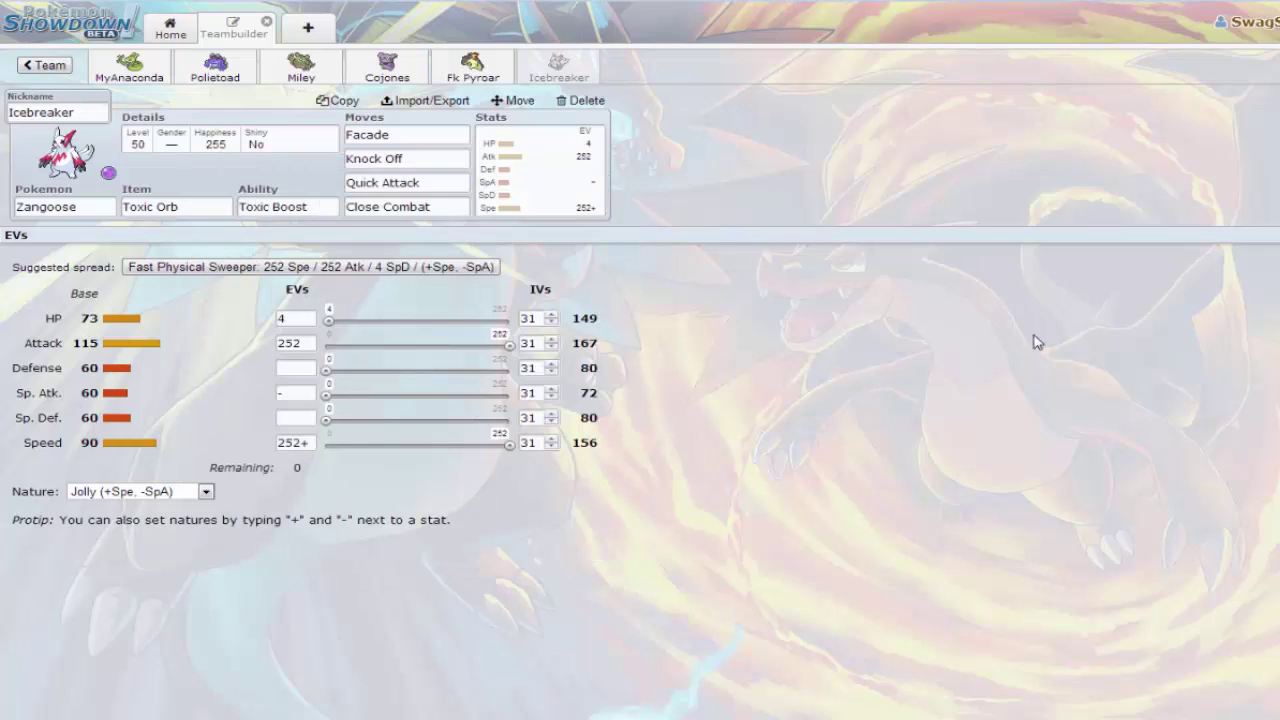
Cycle through the MyAnaconda, Icebreaker, Polietoad and Icebreaker sets, ending on MyAnaconda's Serperior
click(105, 66)
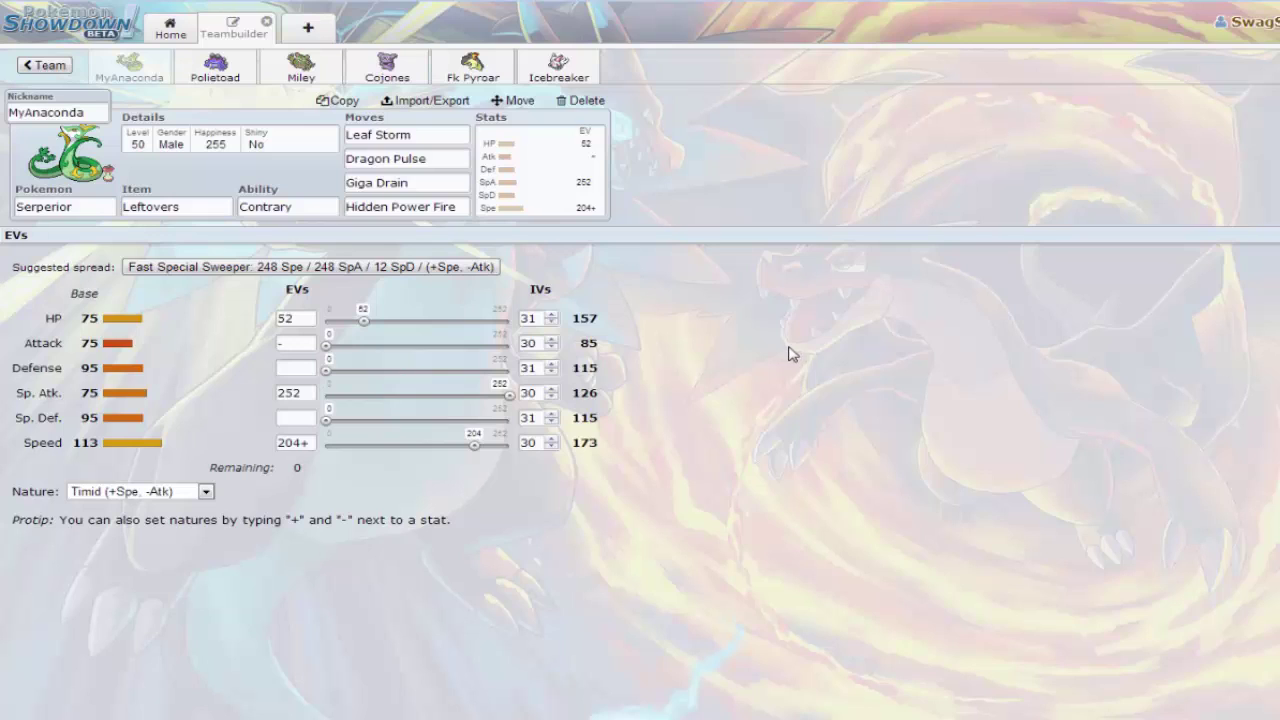
click(560, 62)
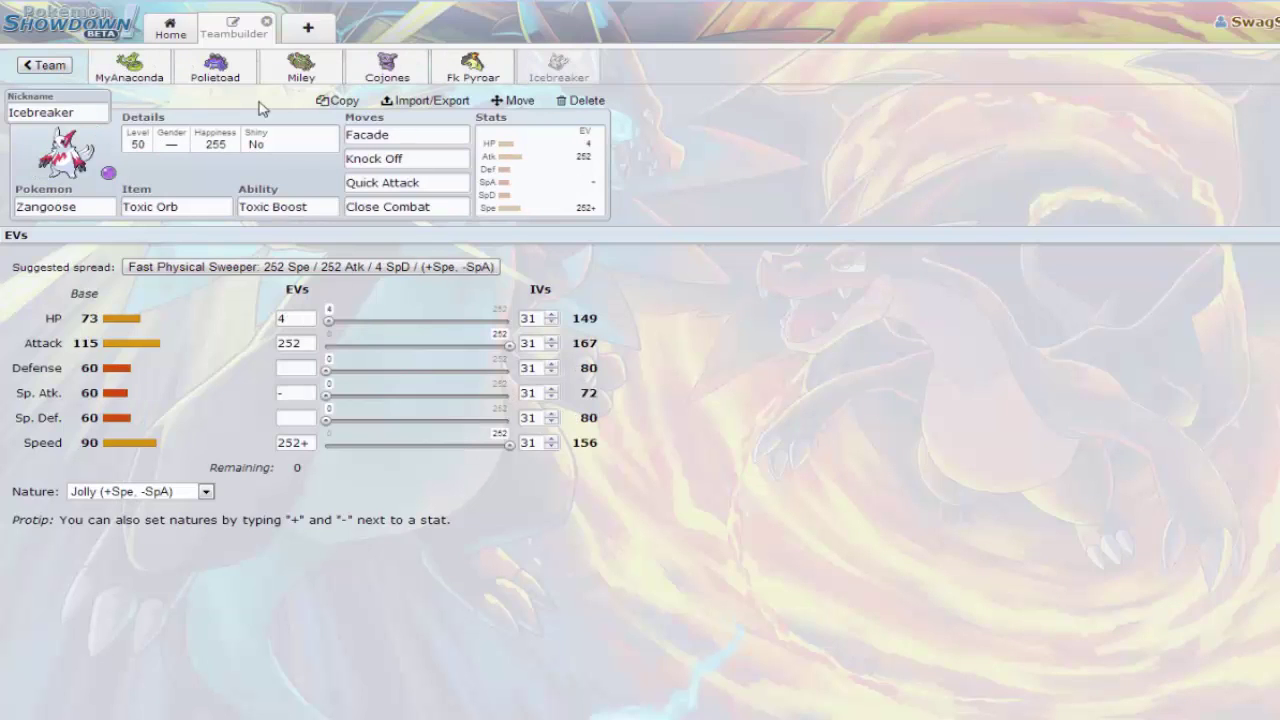
click(215, 68)
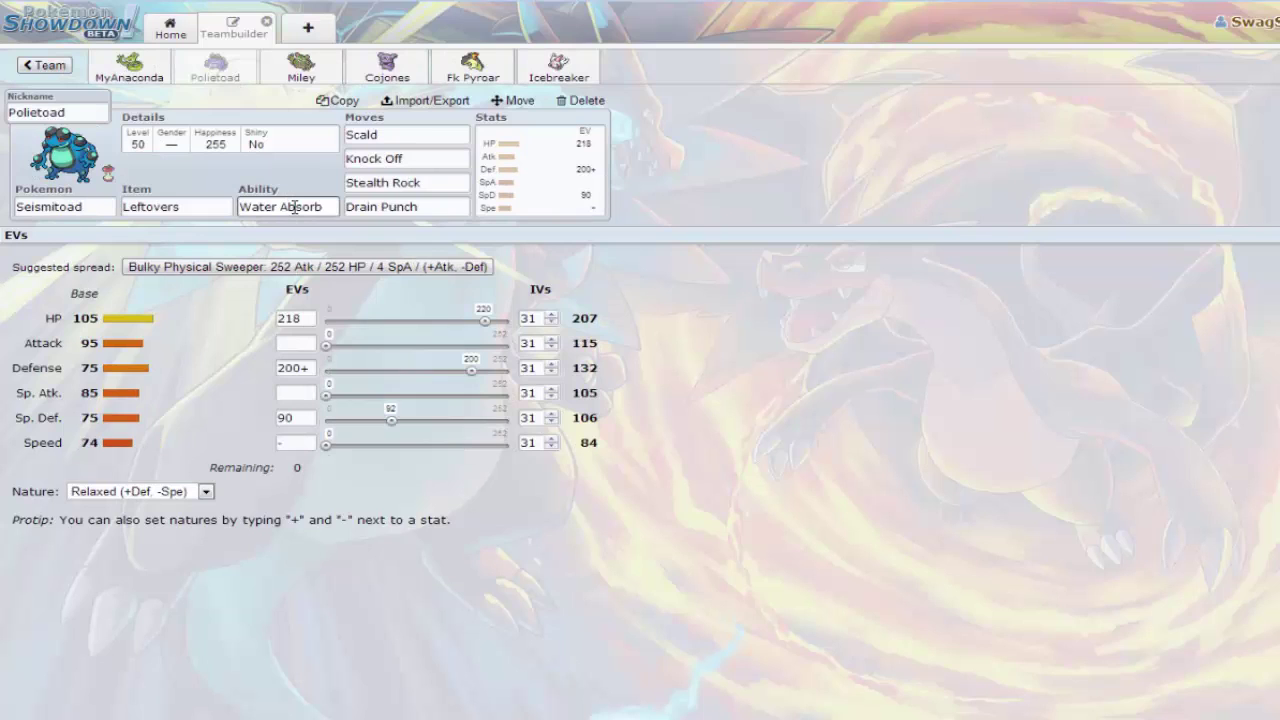
click(558, 68)
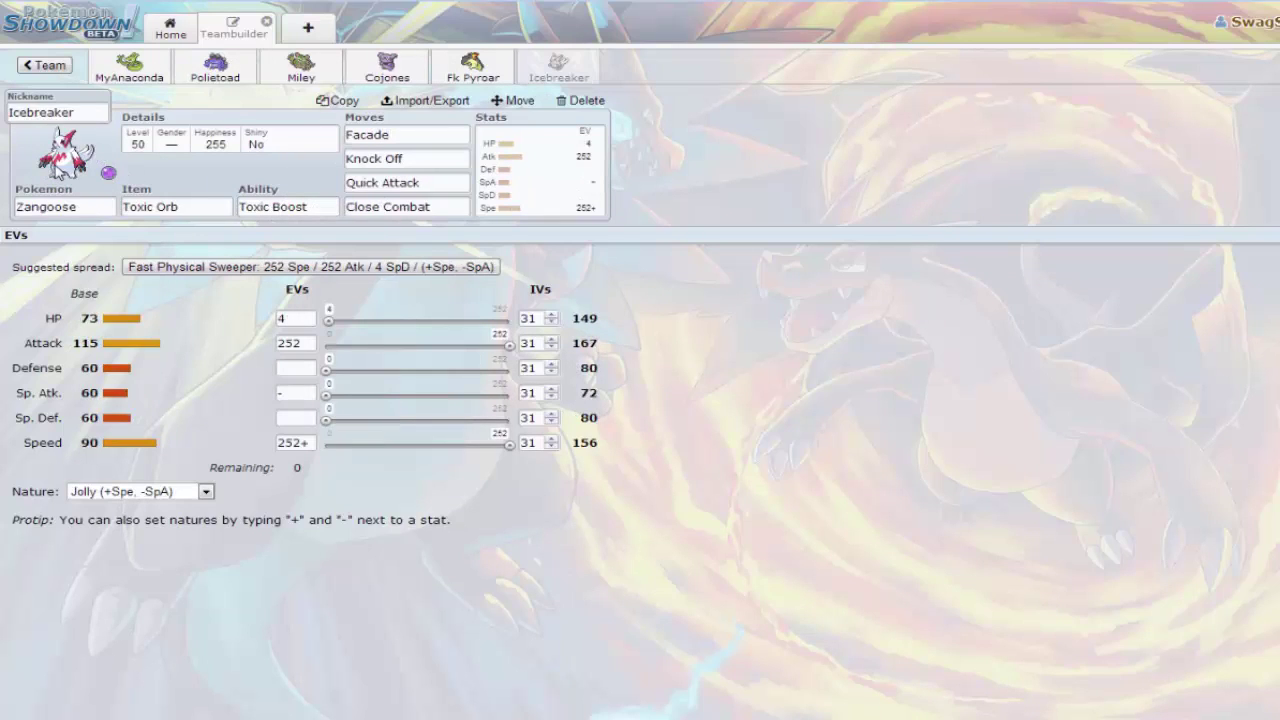
click(143, 73)
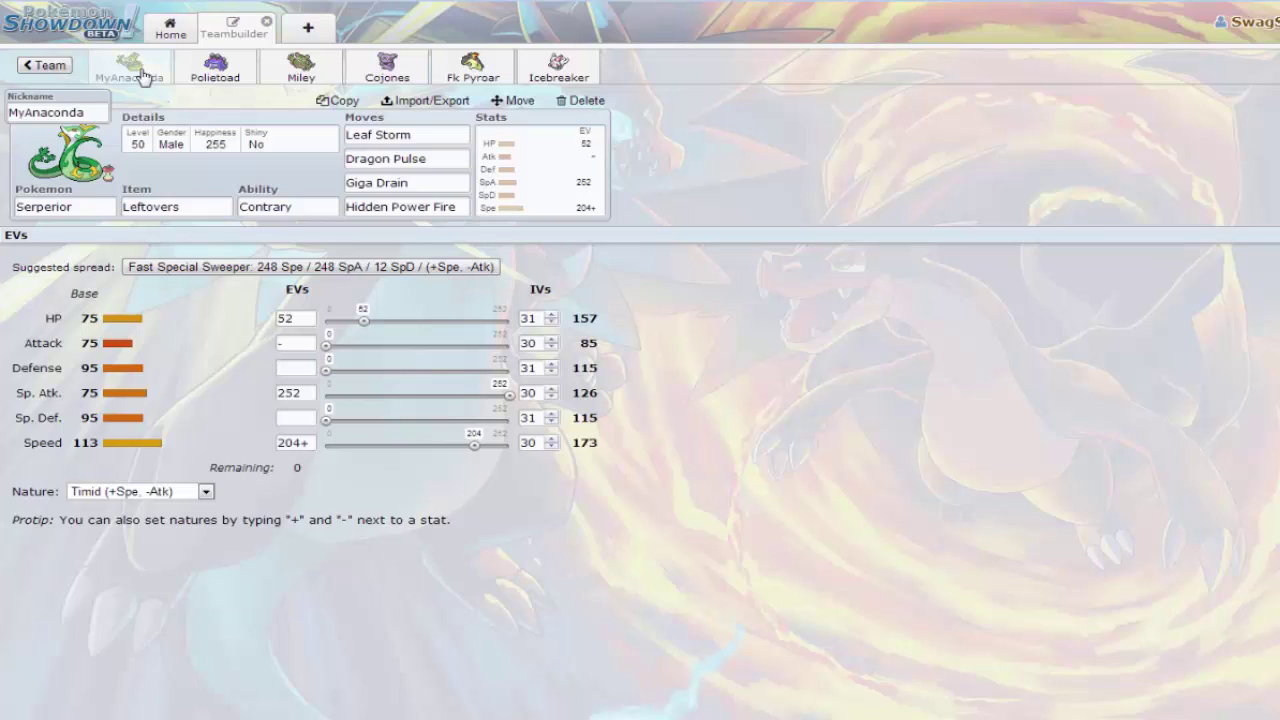